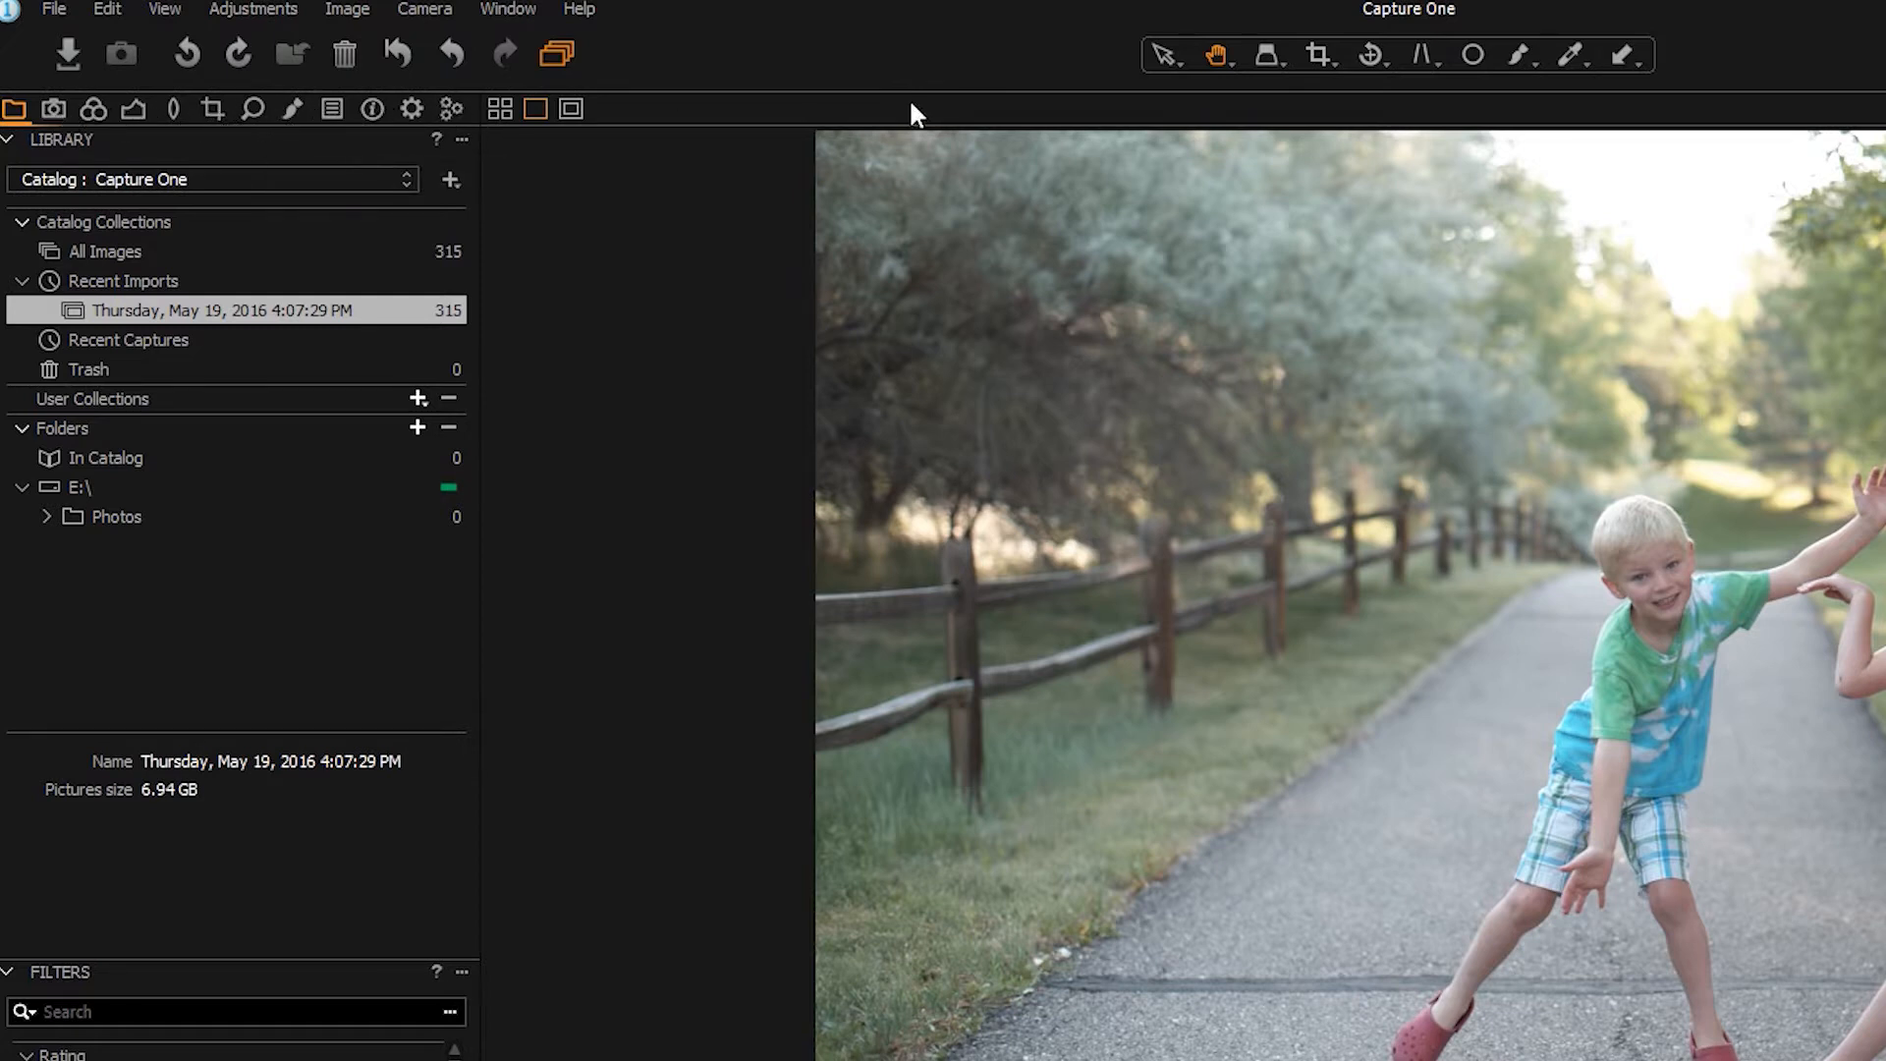
- Review all the tools offered in the toolbar customization dialog and close it
right_click(796, 59)
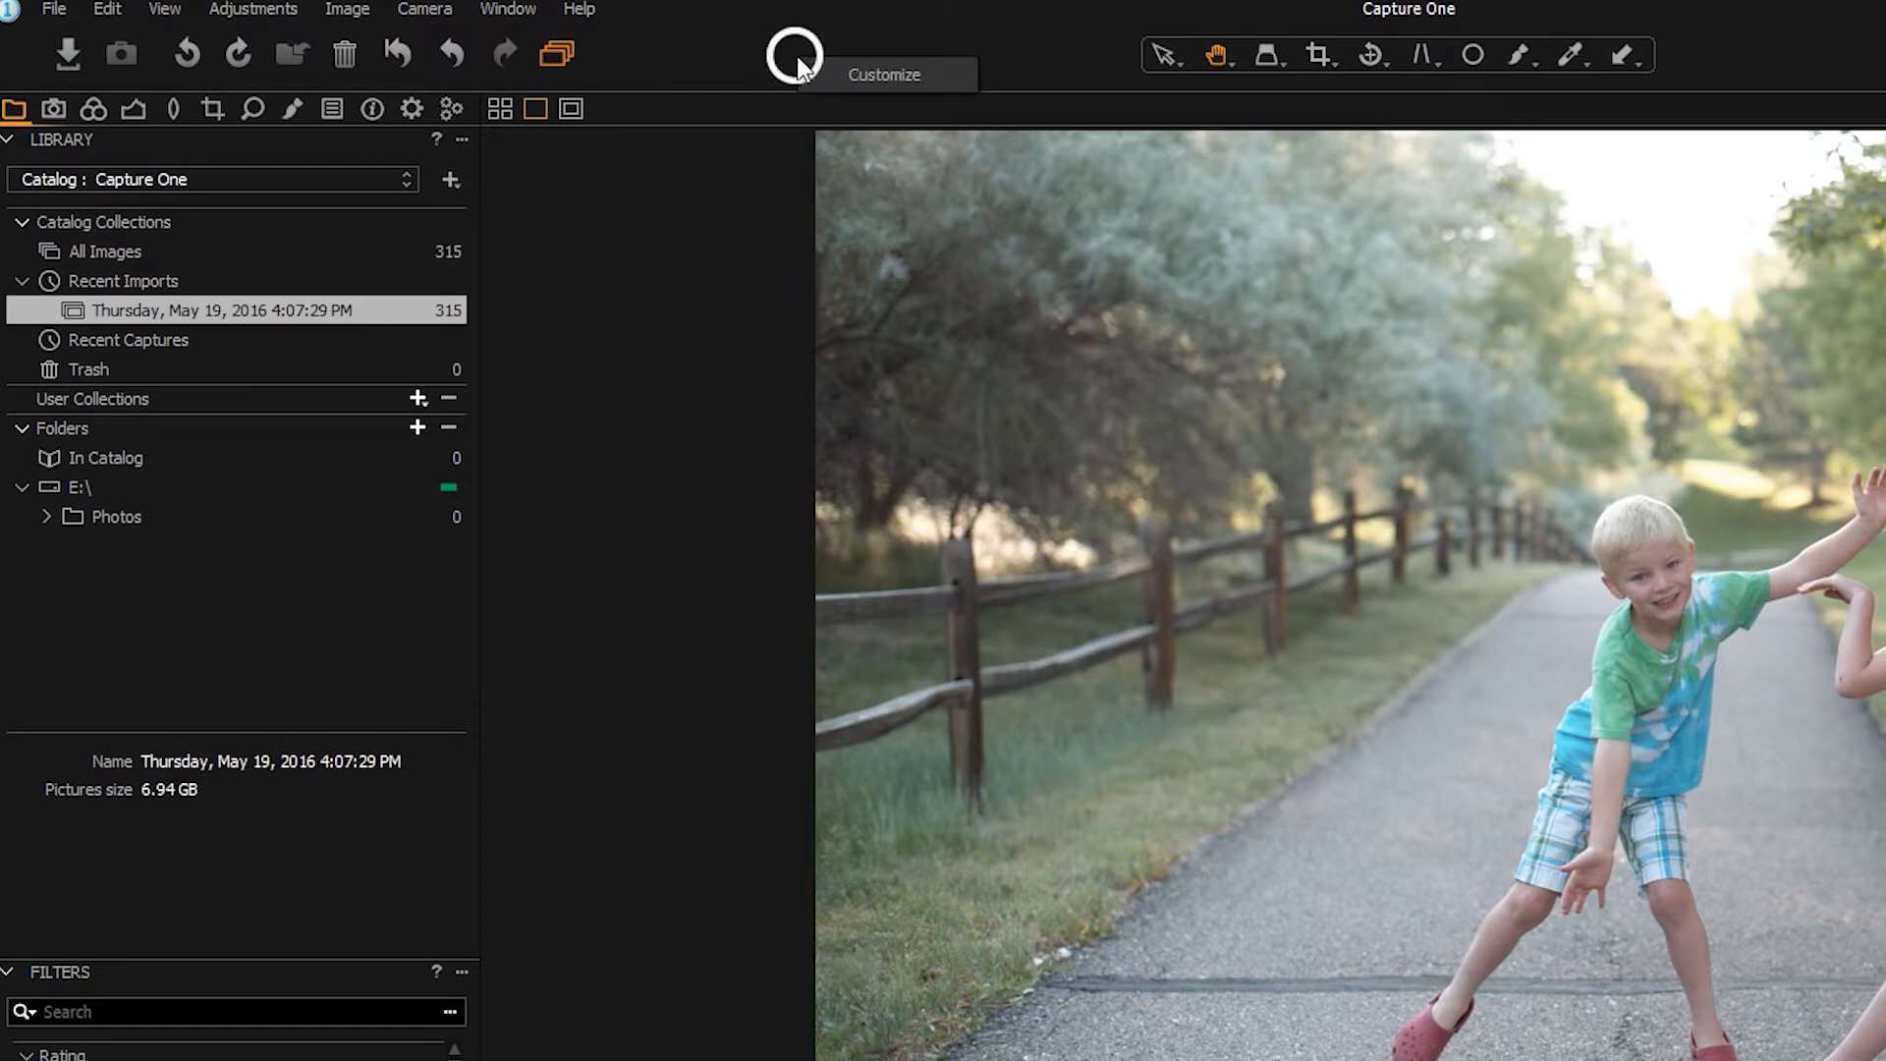
left_click(845, 79)
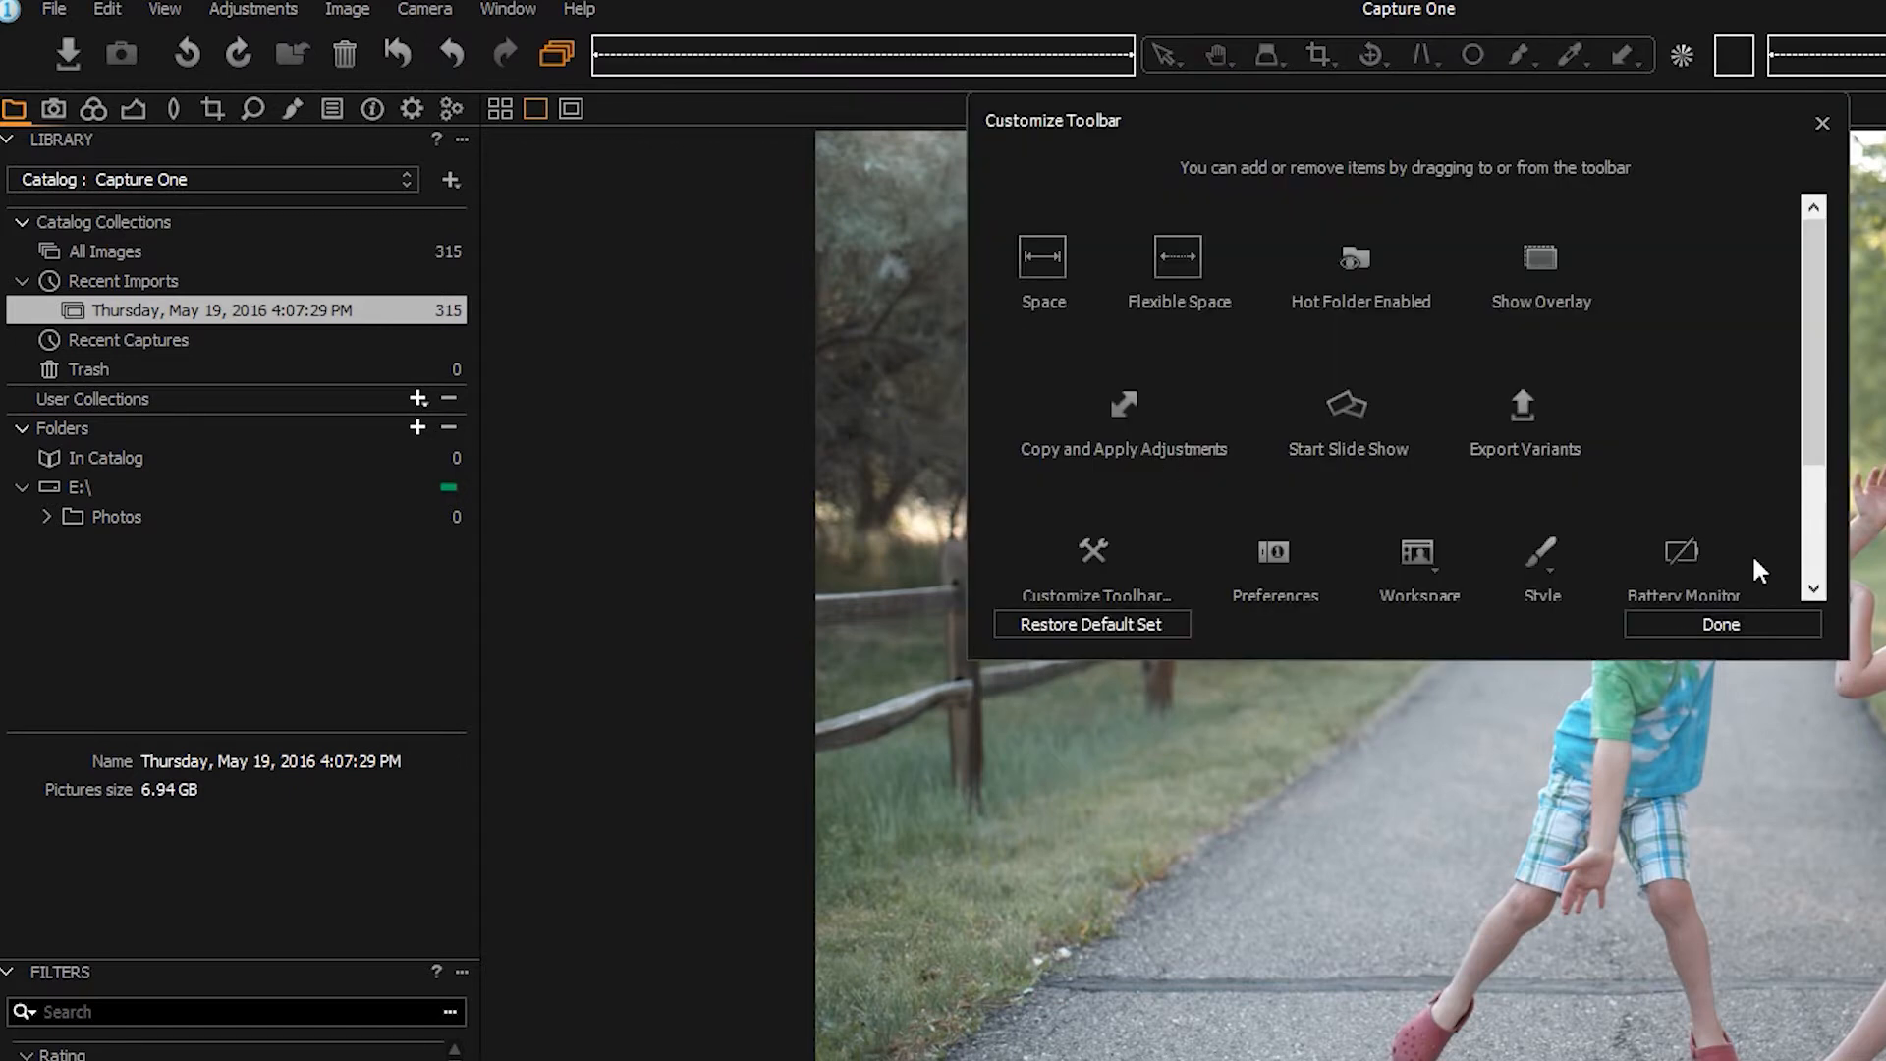
left_click_drag(1818, 369, 1787, 497)
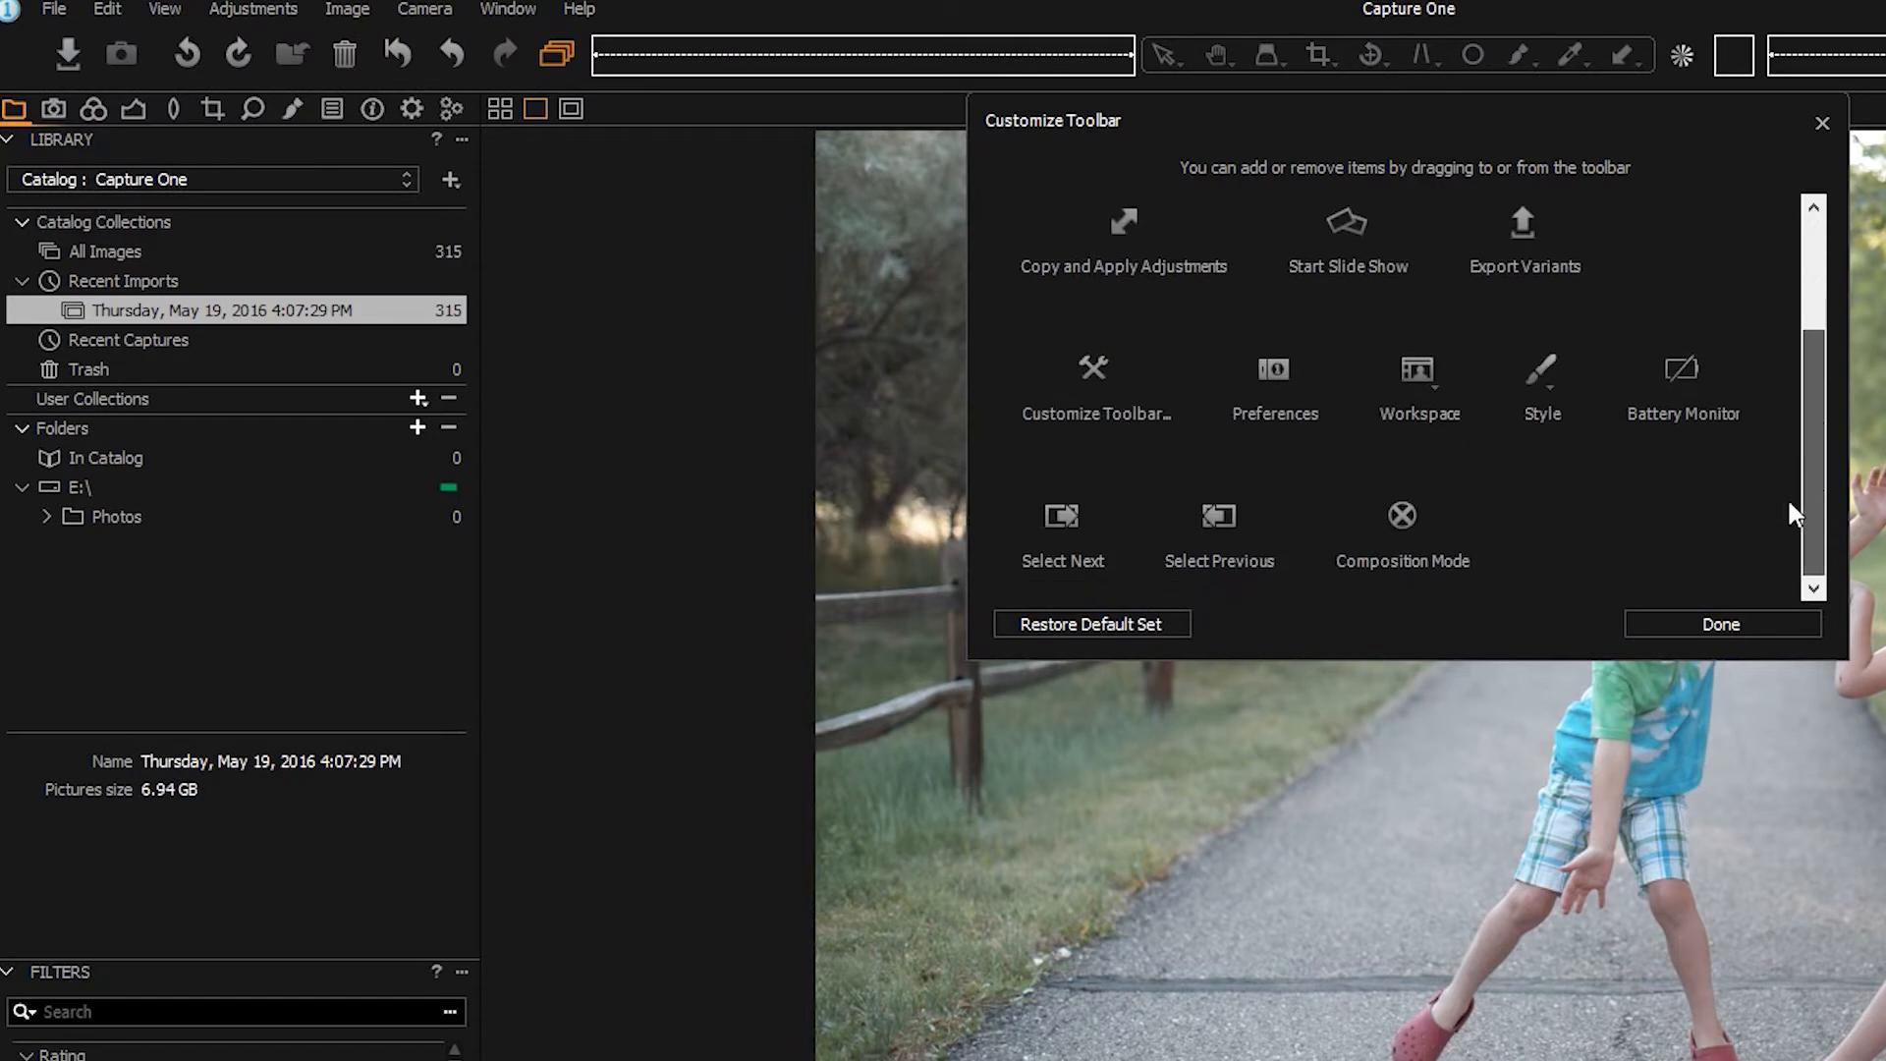
left_click(1662, 621)
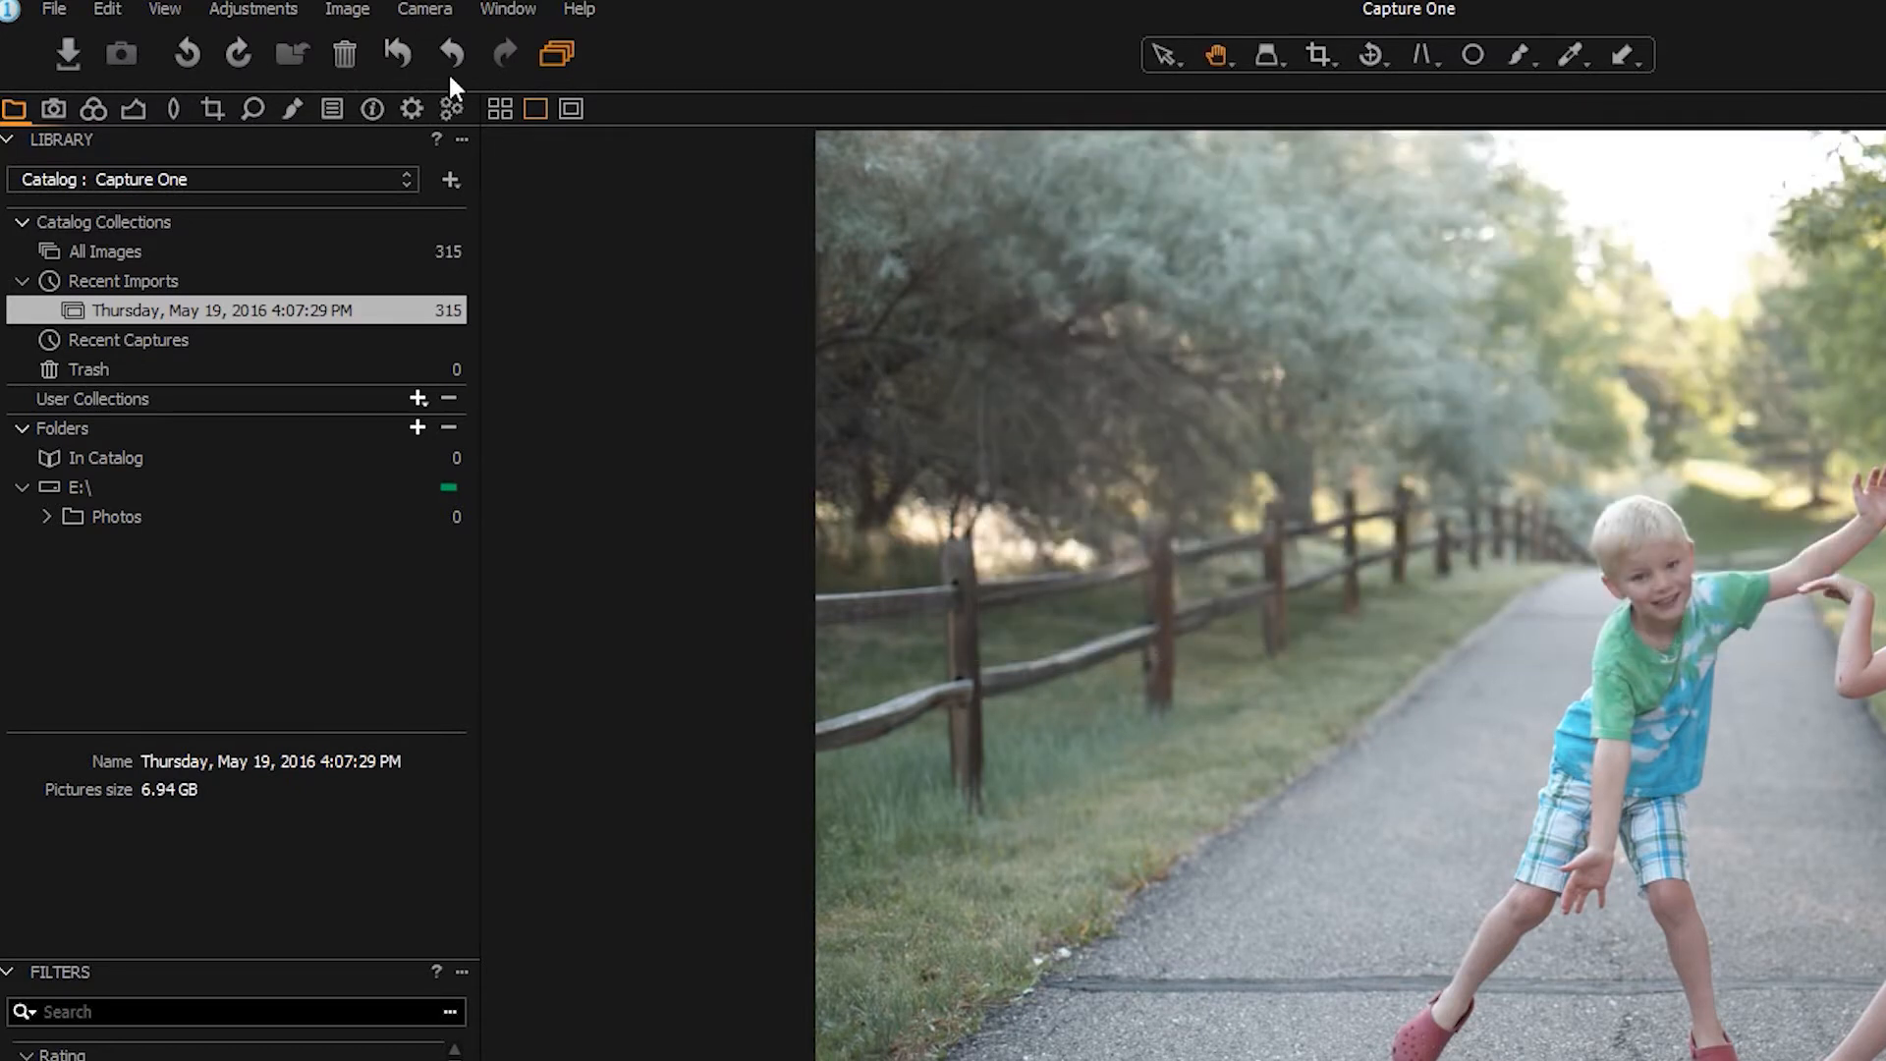
- Add the Copy and Apply Adjustments tool to the toolbar and restore the default toolbar set
right_click(675, 62)
left_click(746, 80)
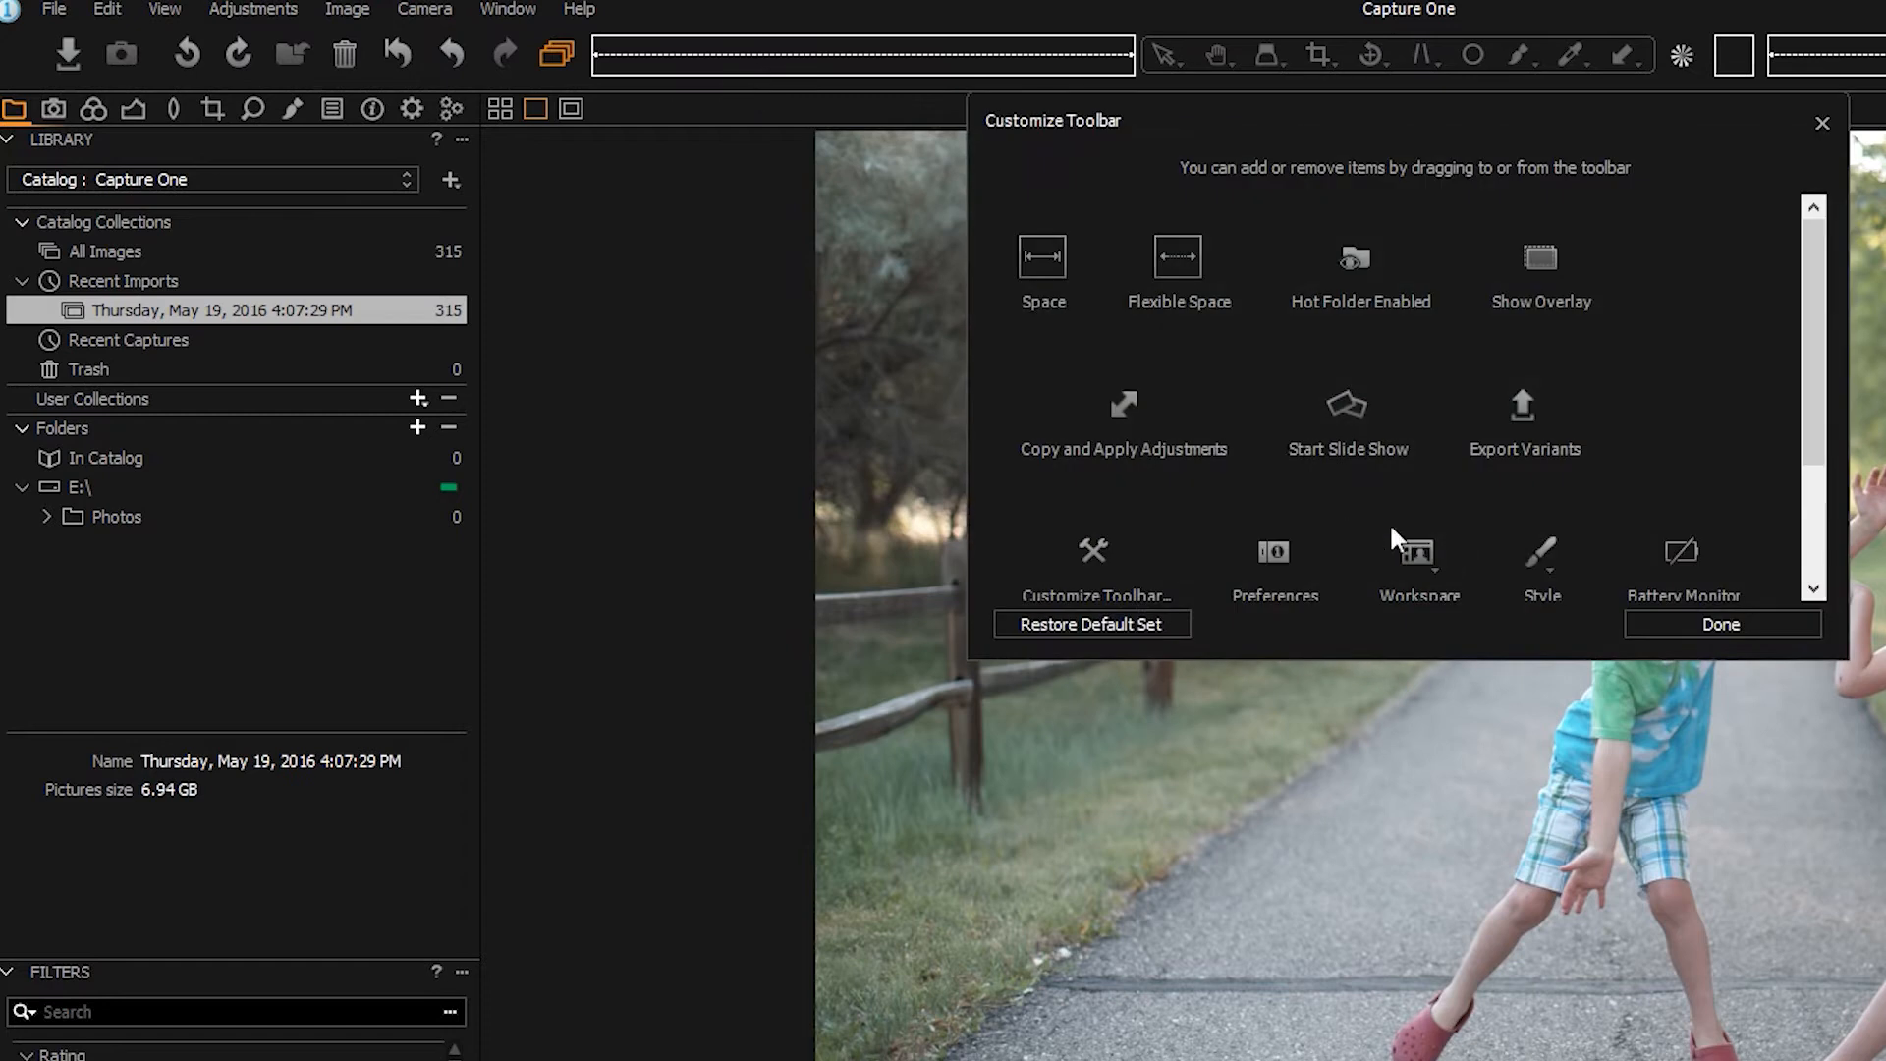
left_click_drag(1124, 402, 633, 71)
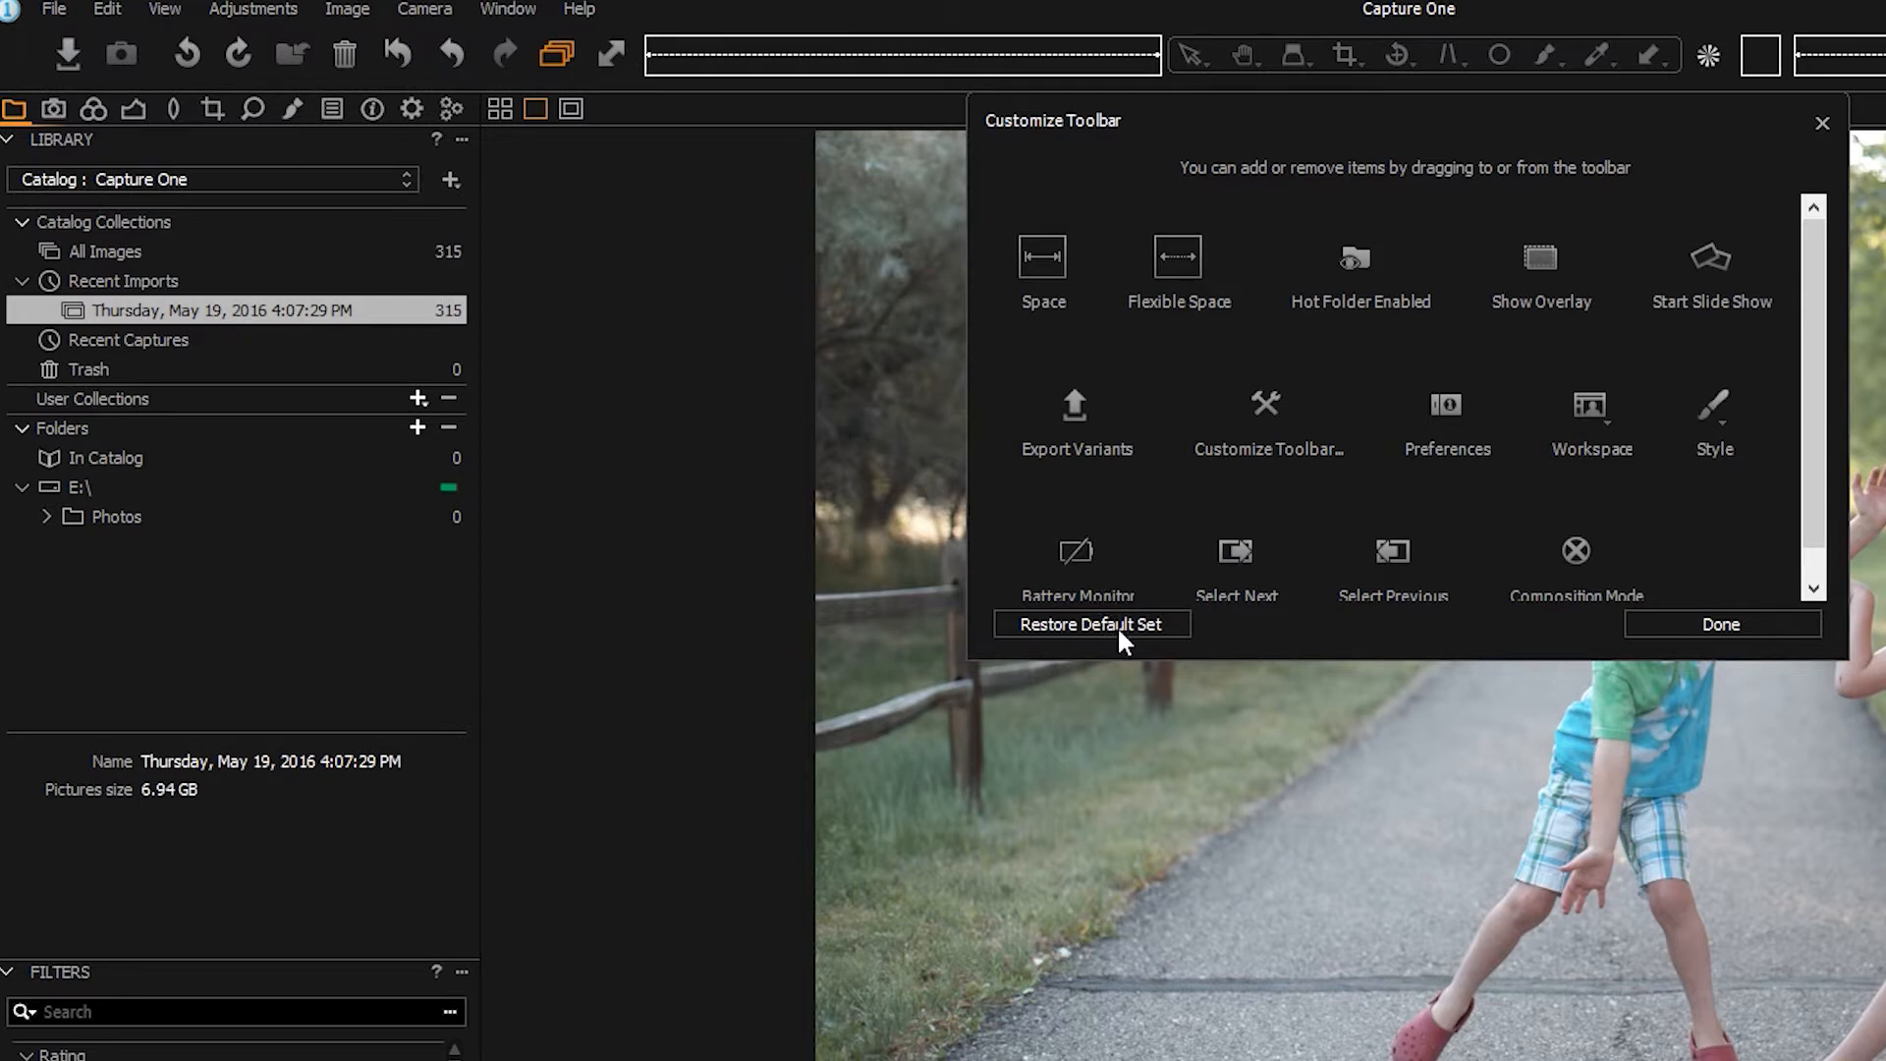
left_click(1092, 623)
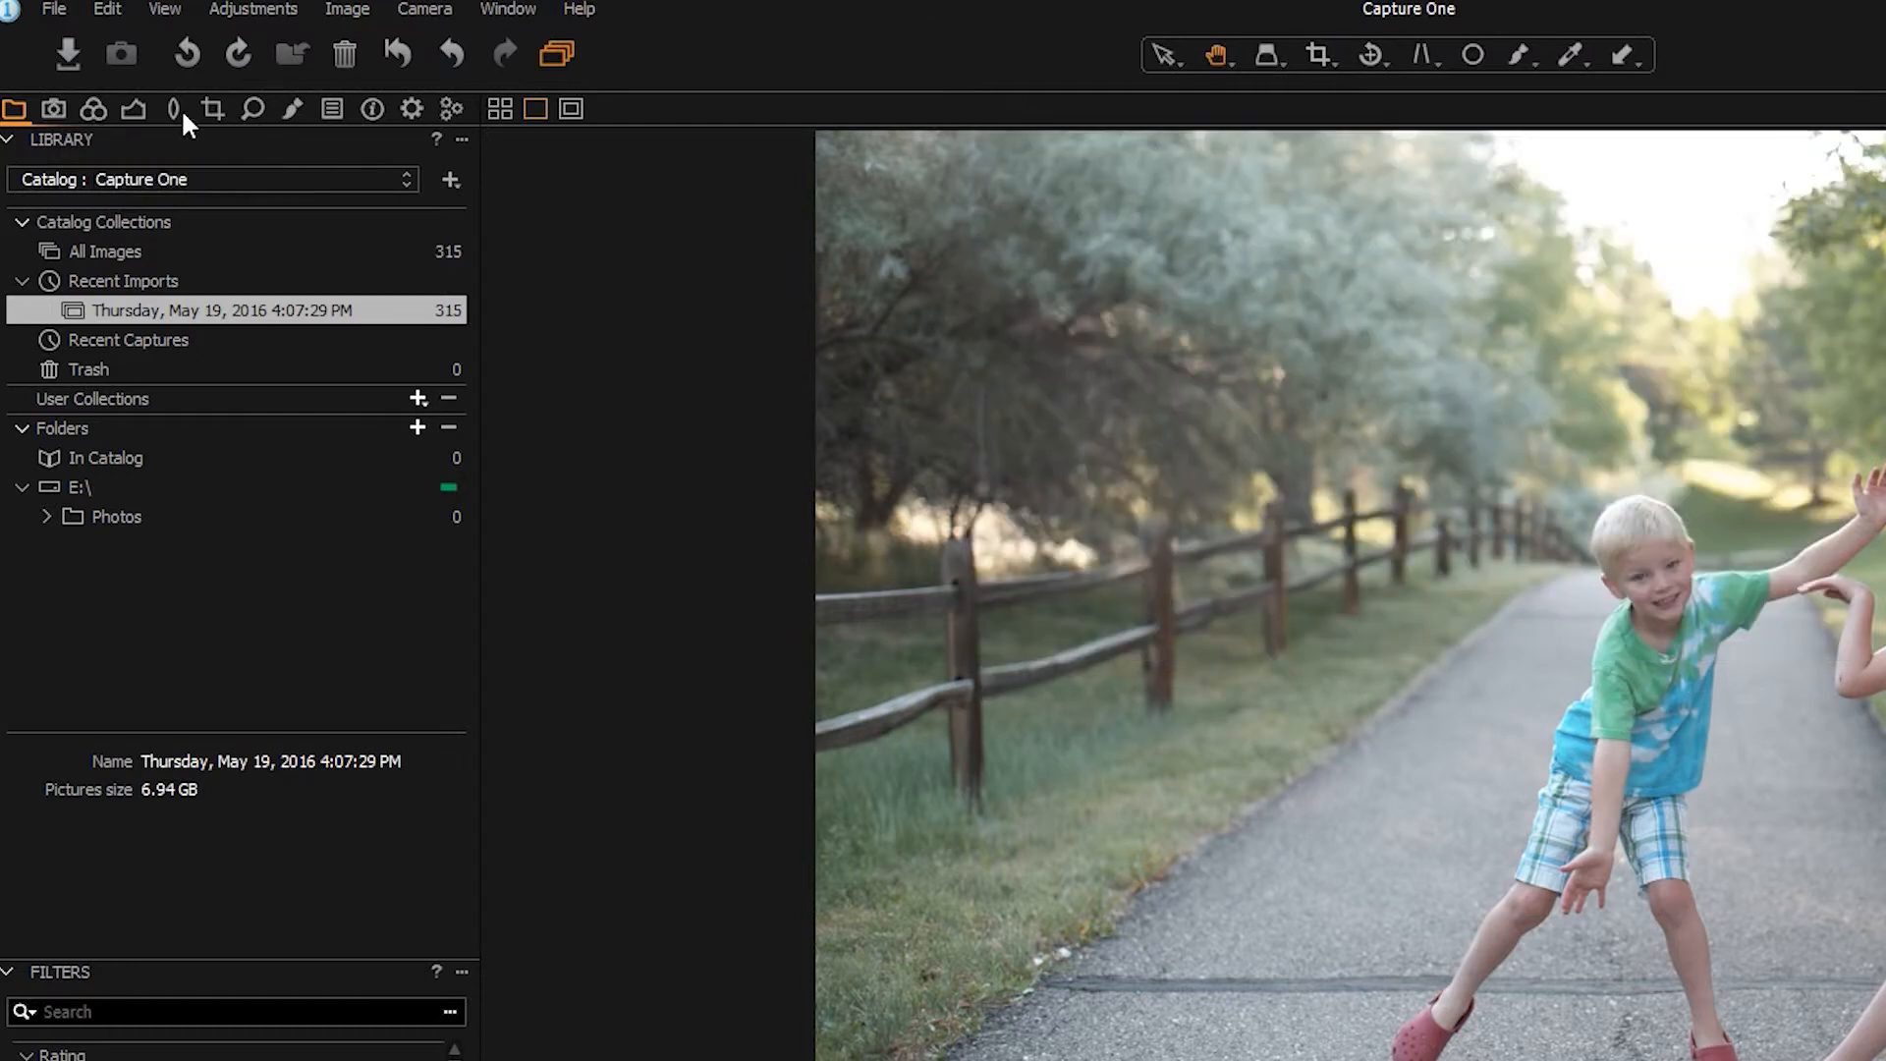
- Remove the Capture tool tab together with all of its tools
left_click(51, 106)
right_click(51, 106)
mouse_move(129, 232)
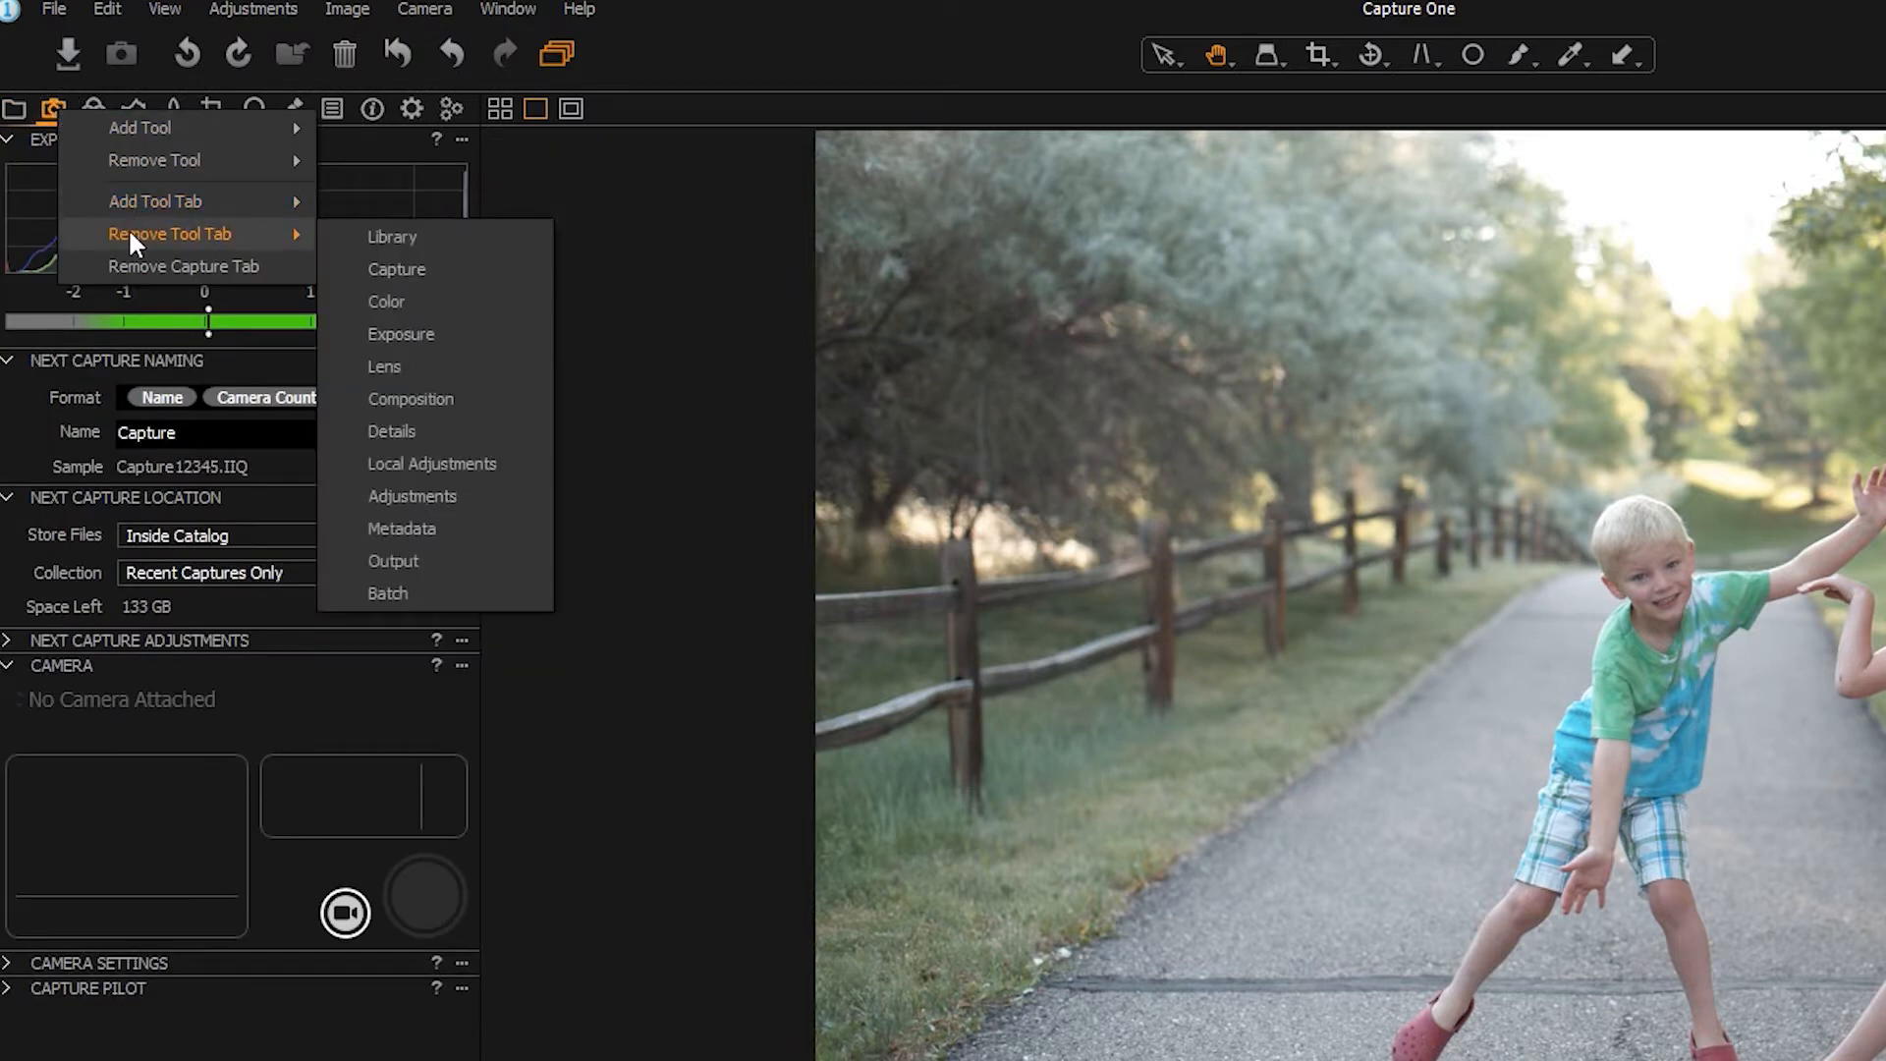
left_click(418, 275)
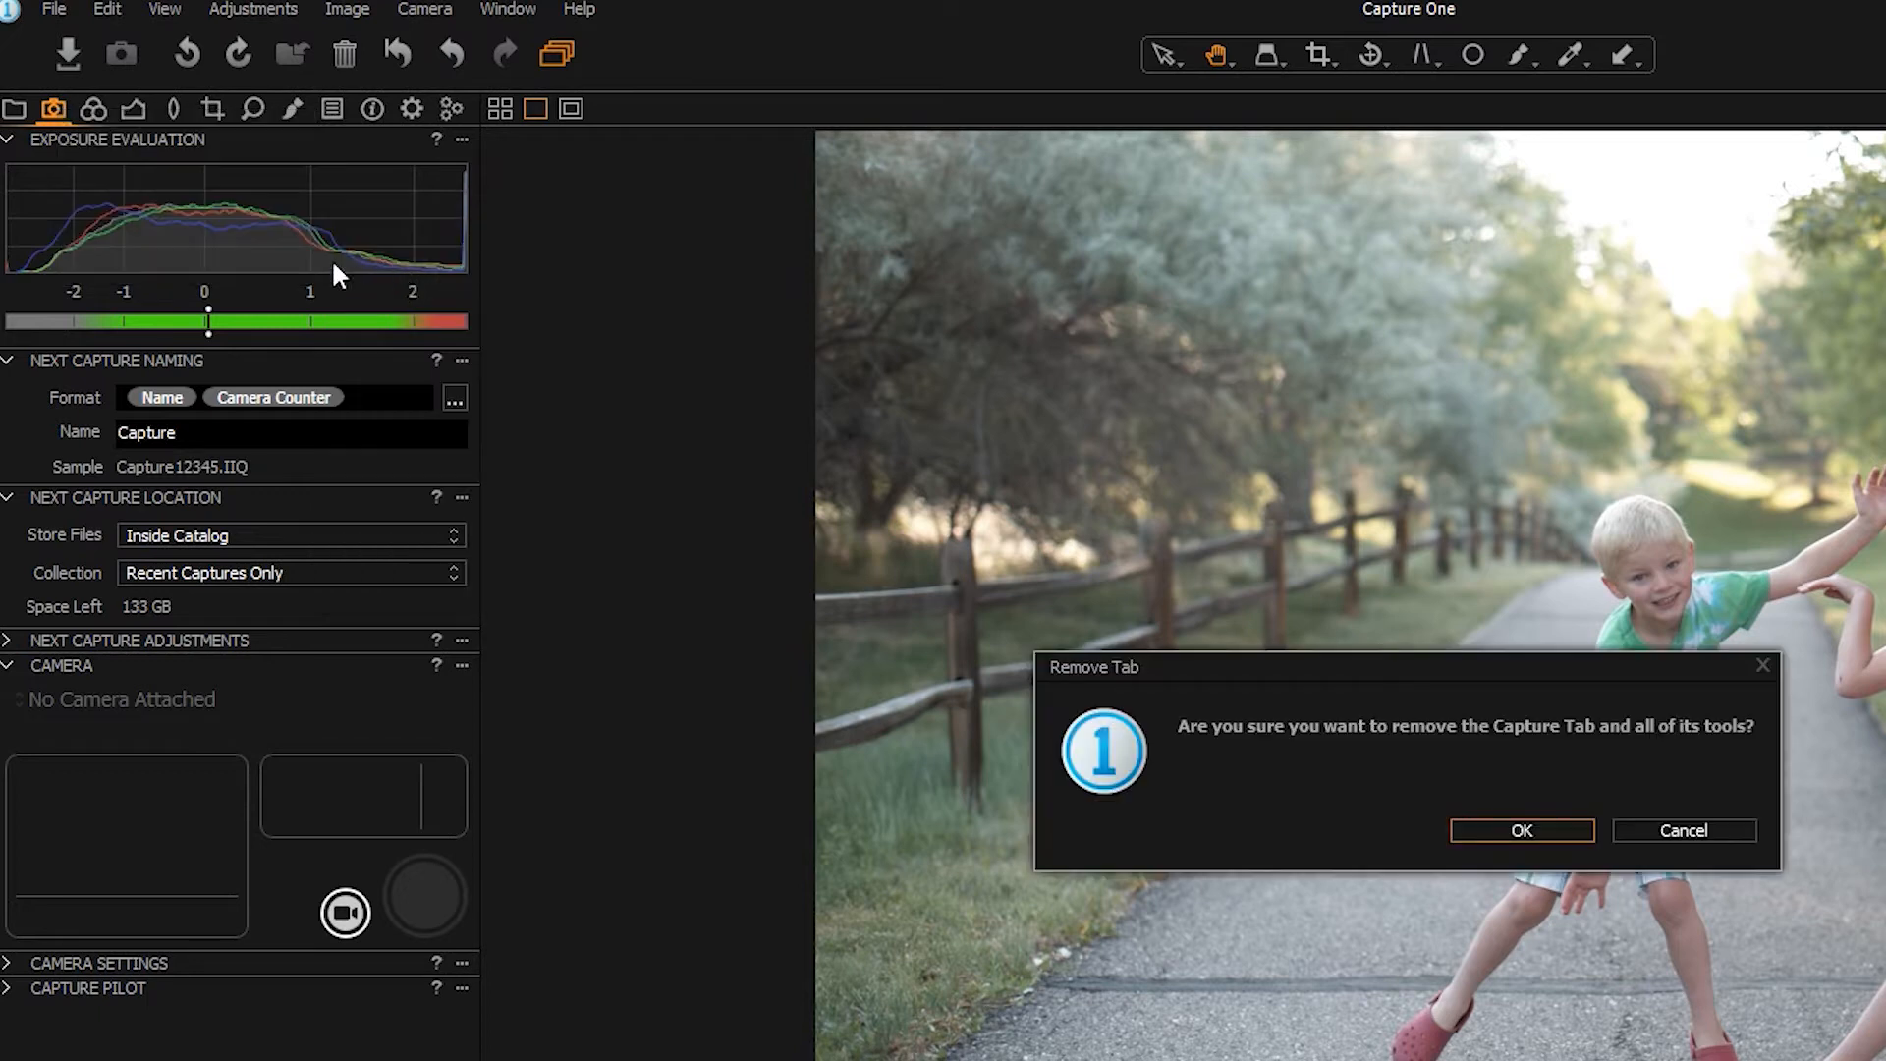
left_click(1529, 827)
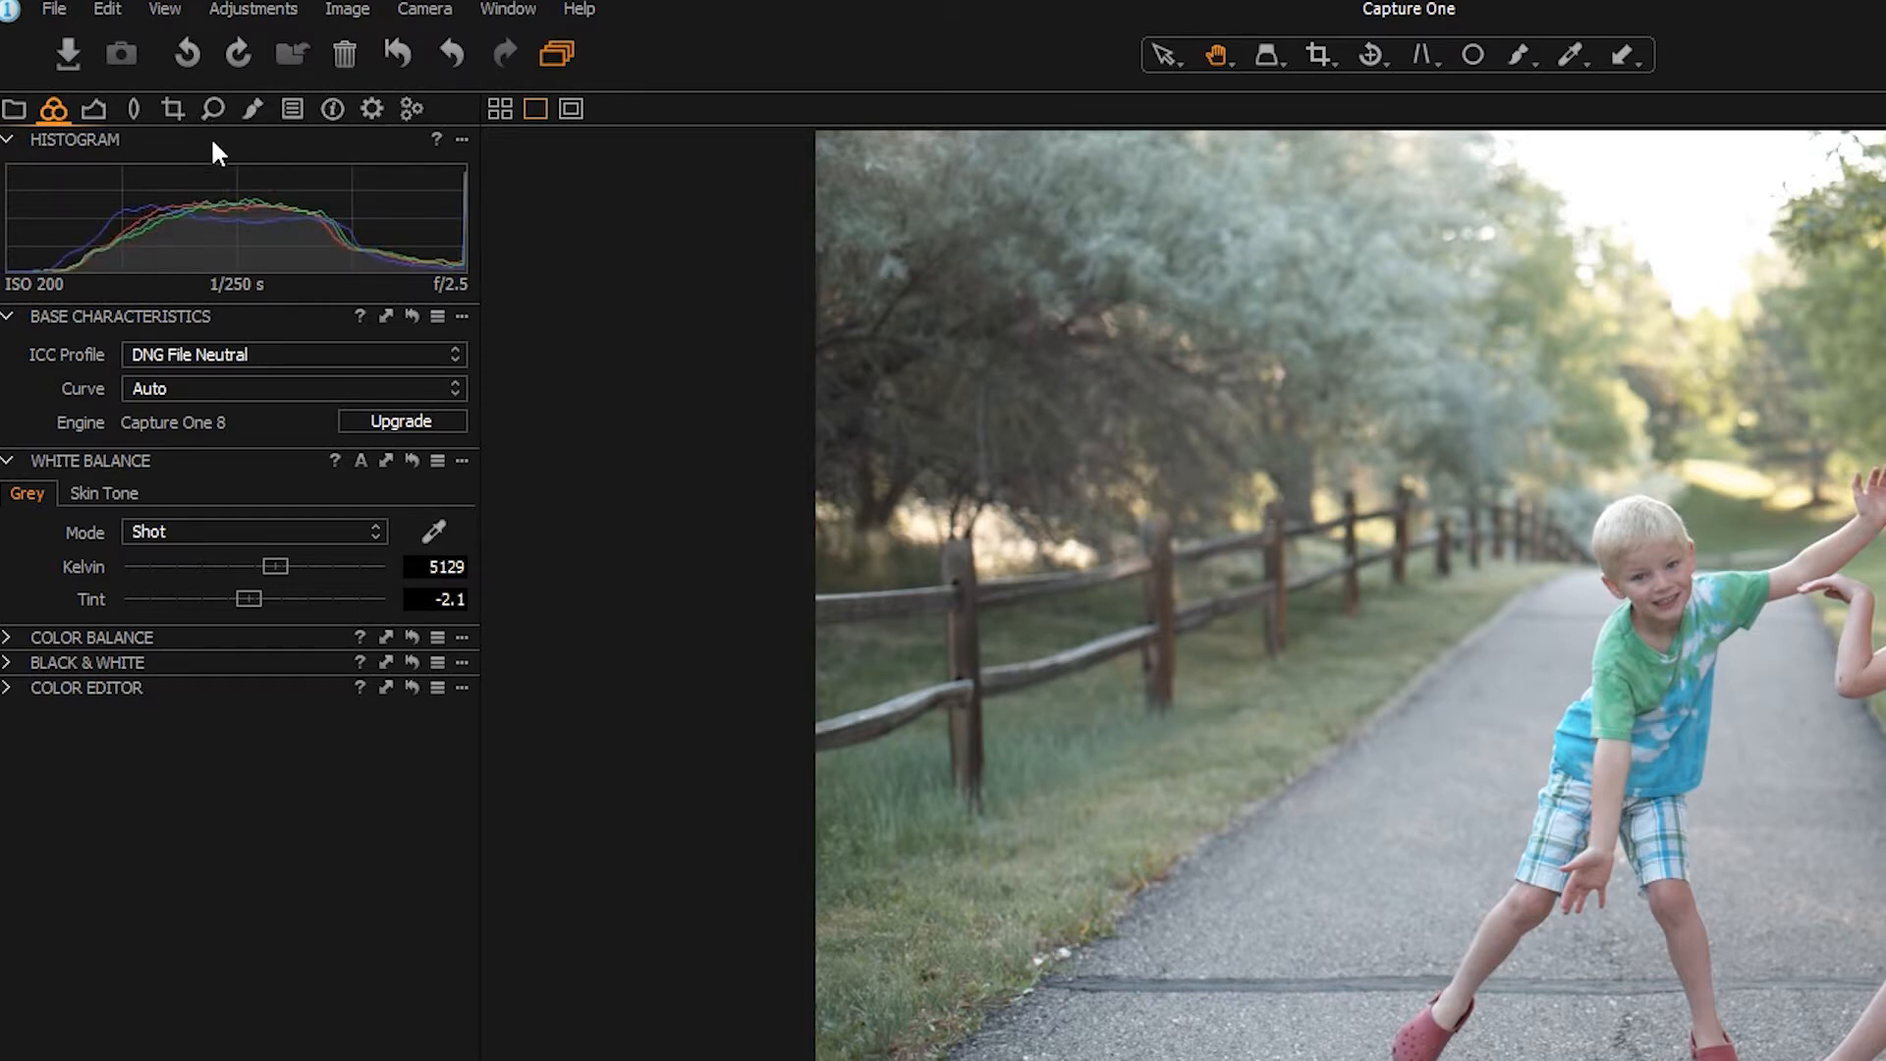
- Apply the Default workspace to restore the standard set of tool tabs
left_click(491, 8)
mouse_move(536, 40)
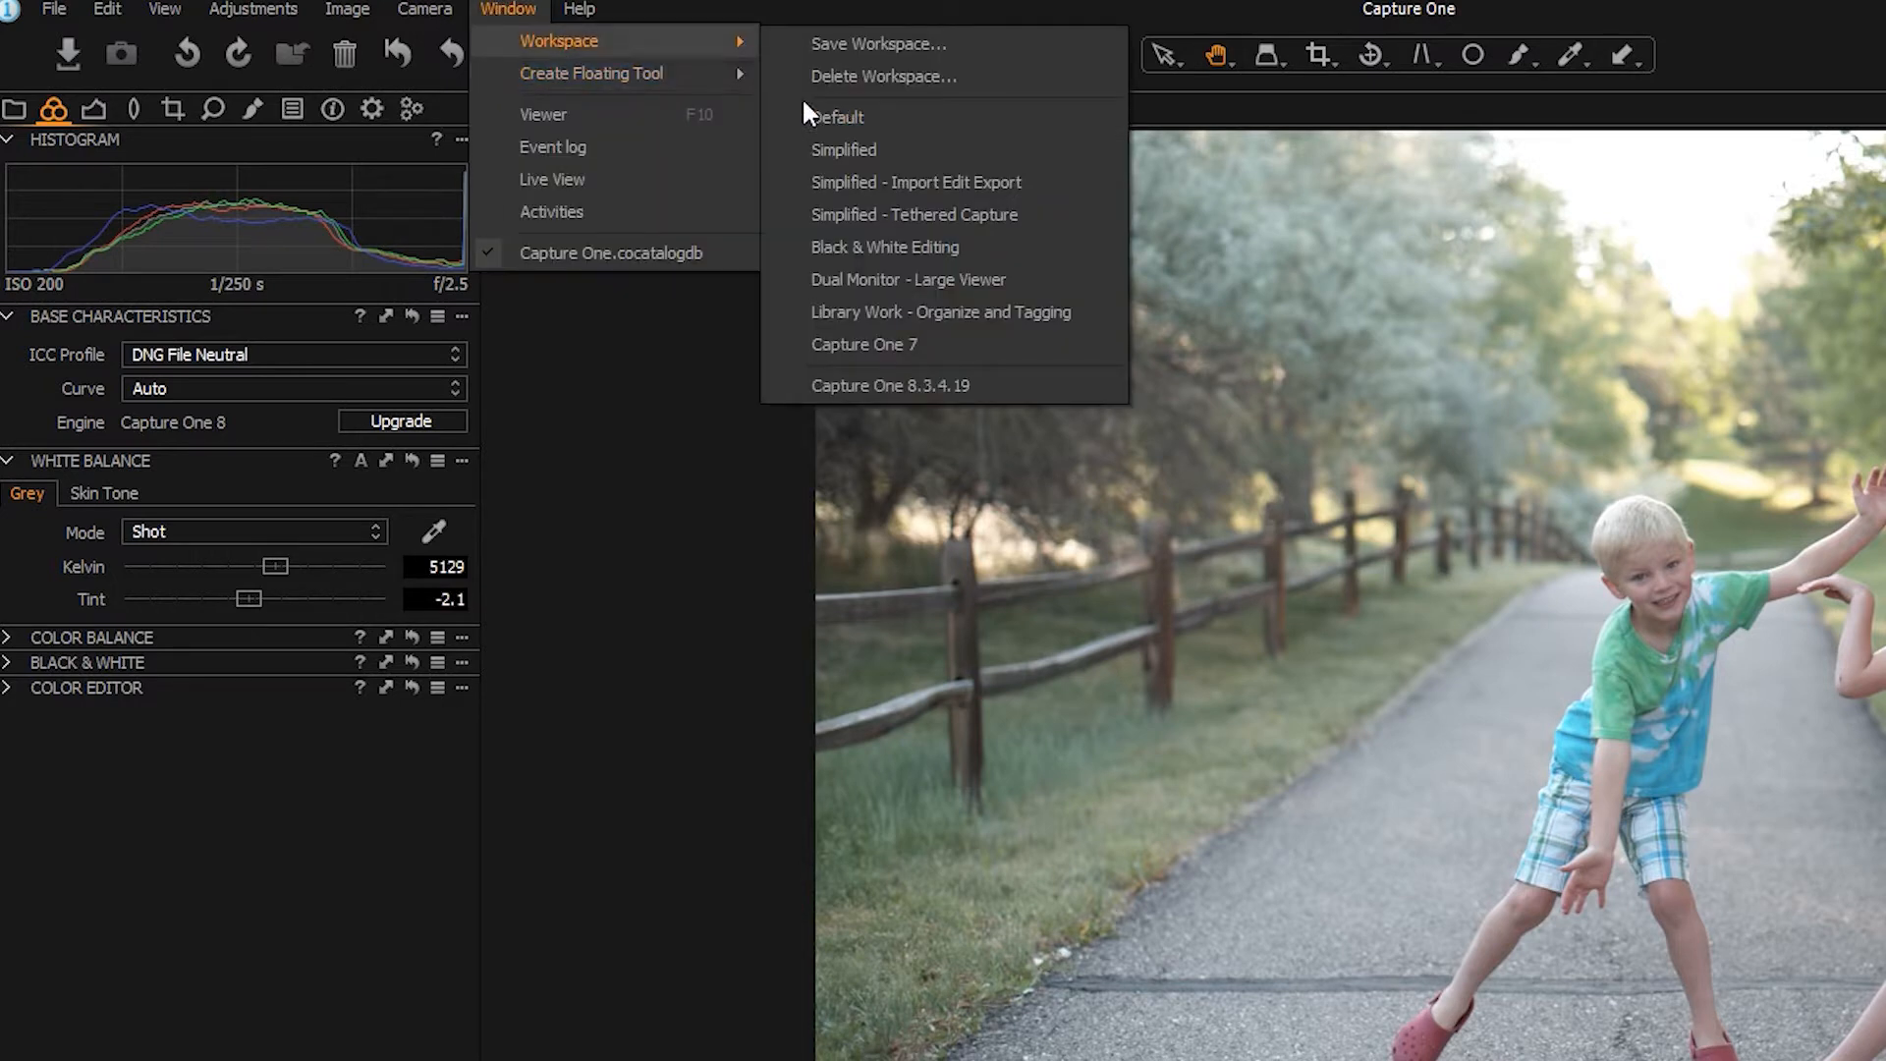
left_click(597, 12)
left_click(511, 11)
mouse_move(535, 41)
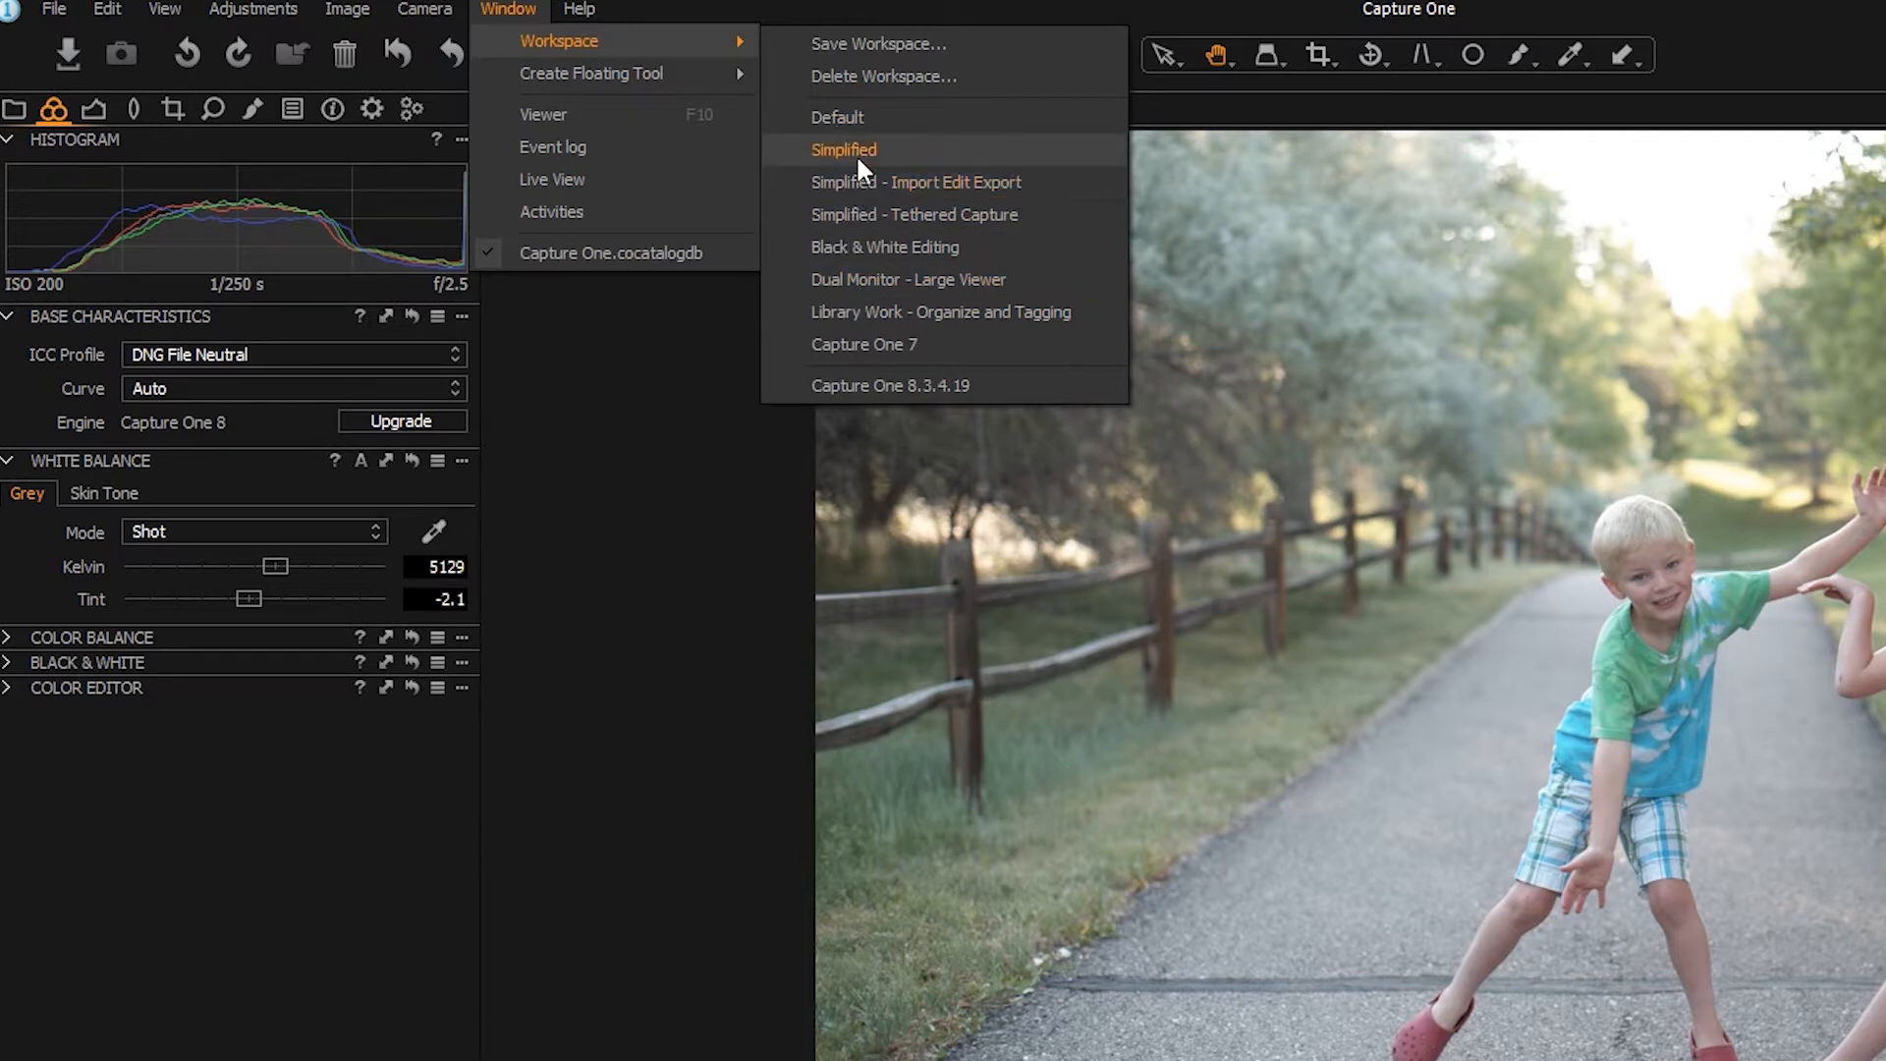
left_click(846, 117)
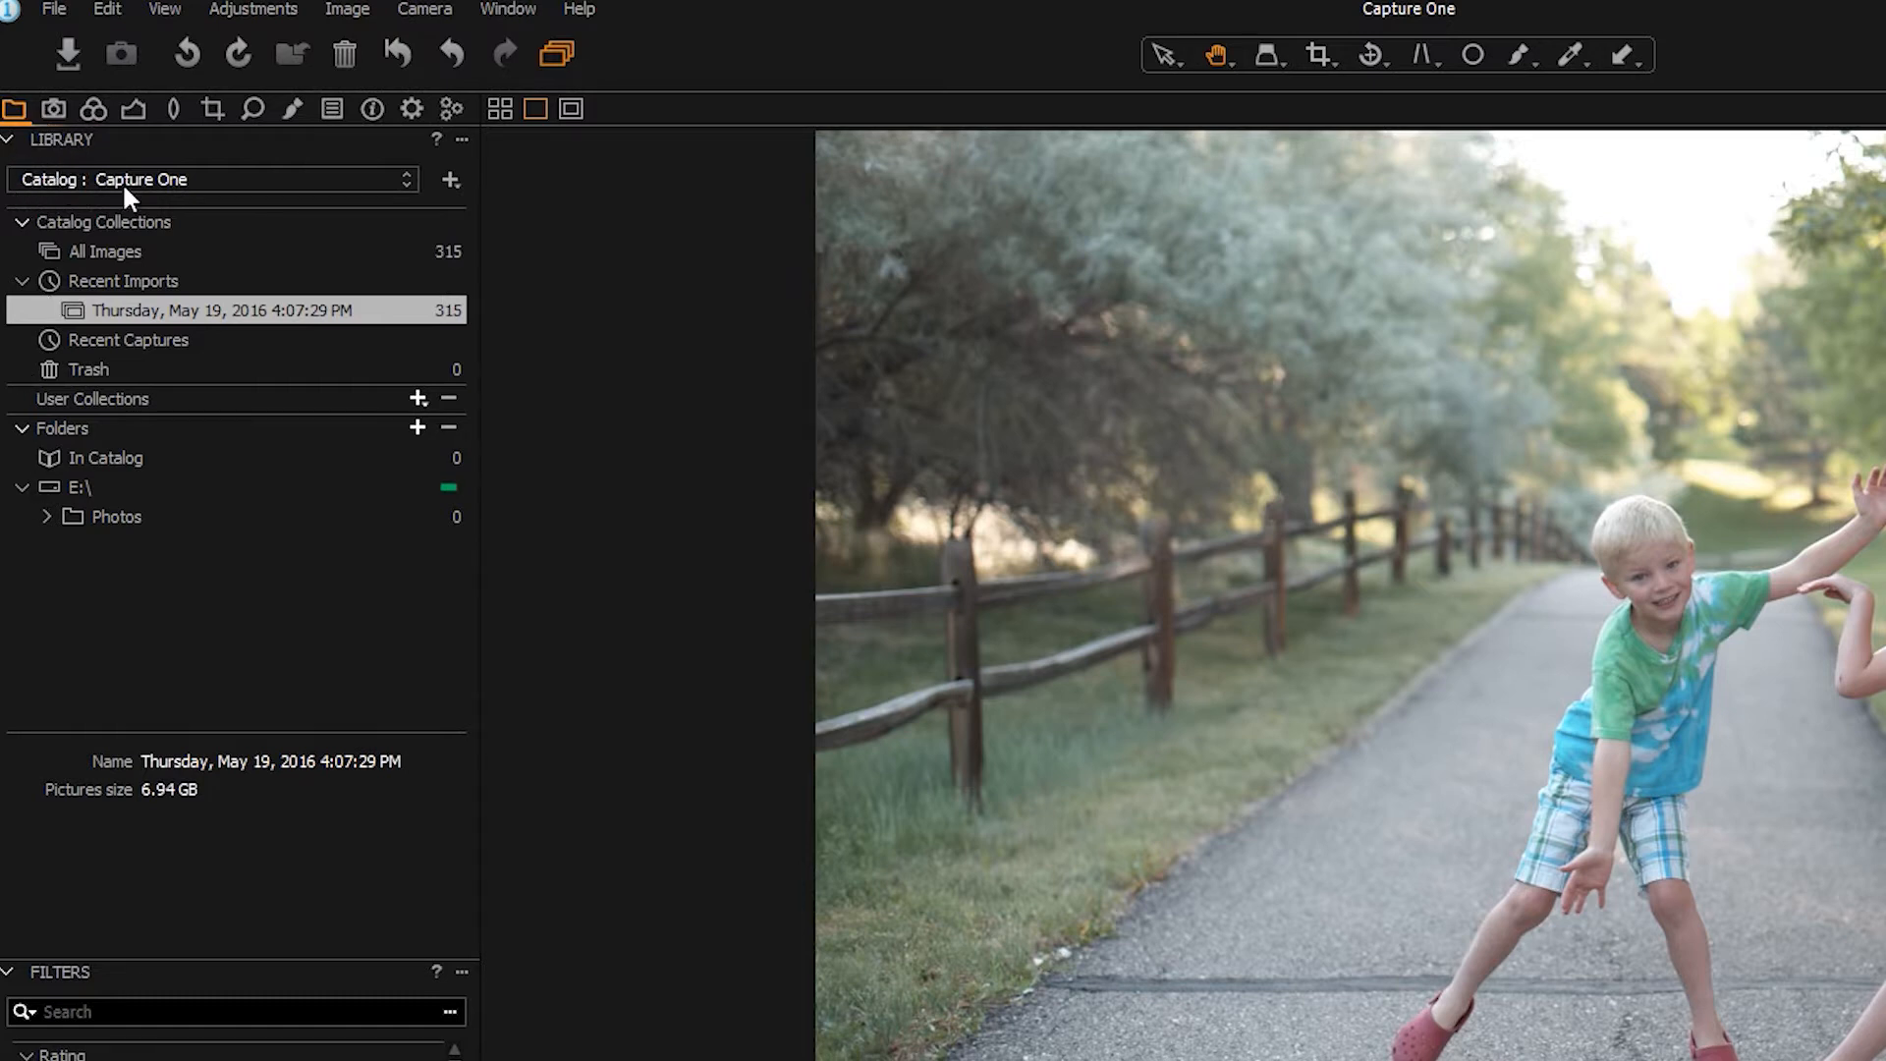
- Expand the Photos folder in the library and open the wedding folder under 2012
left_click(255, 179)
left_click(452, 182)
left_click(47, 515)
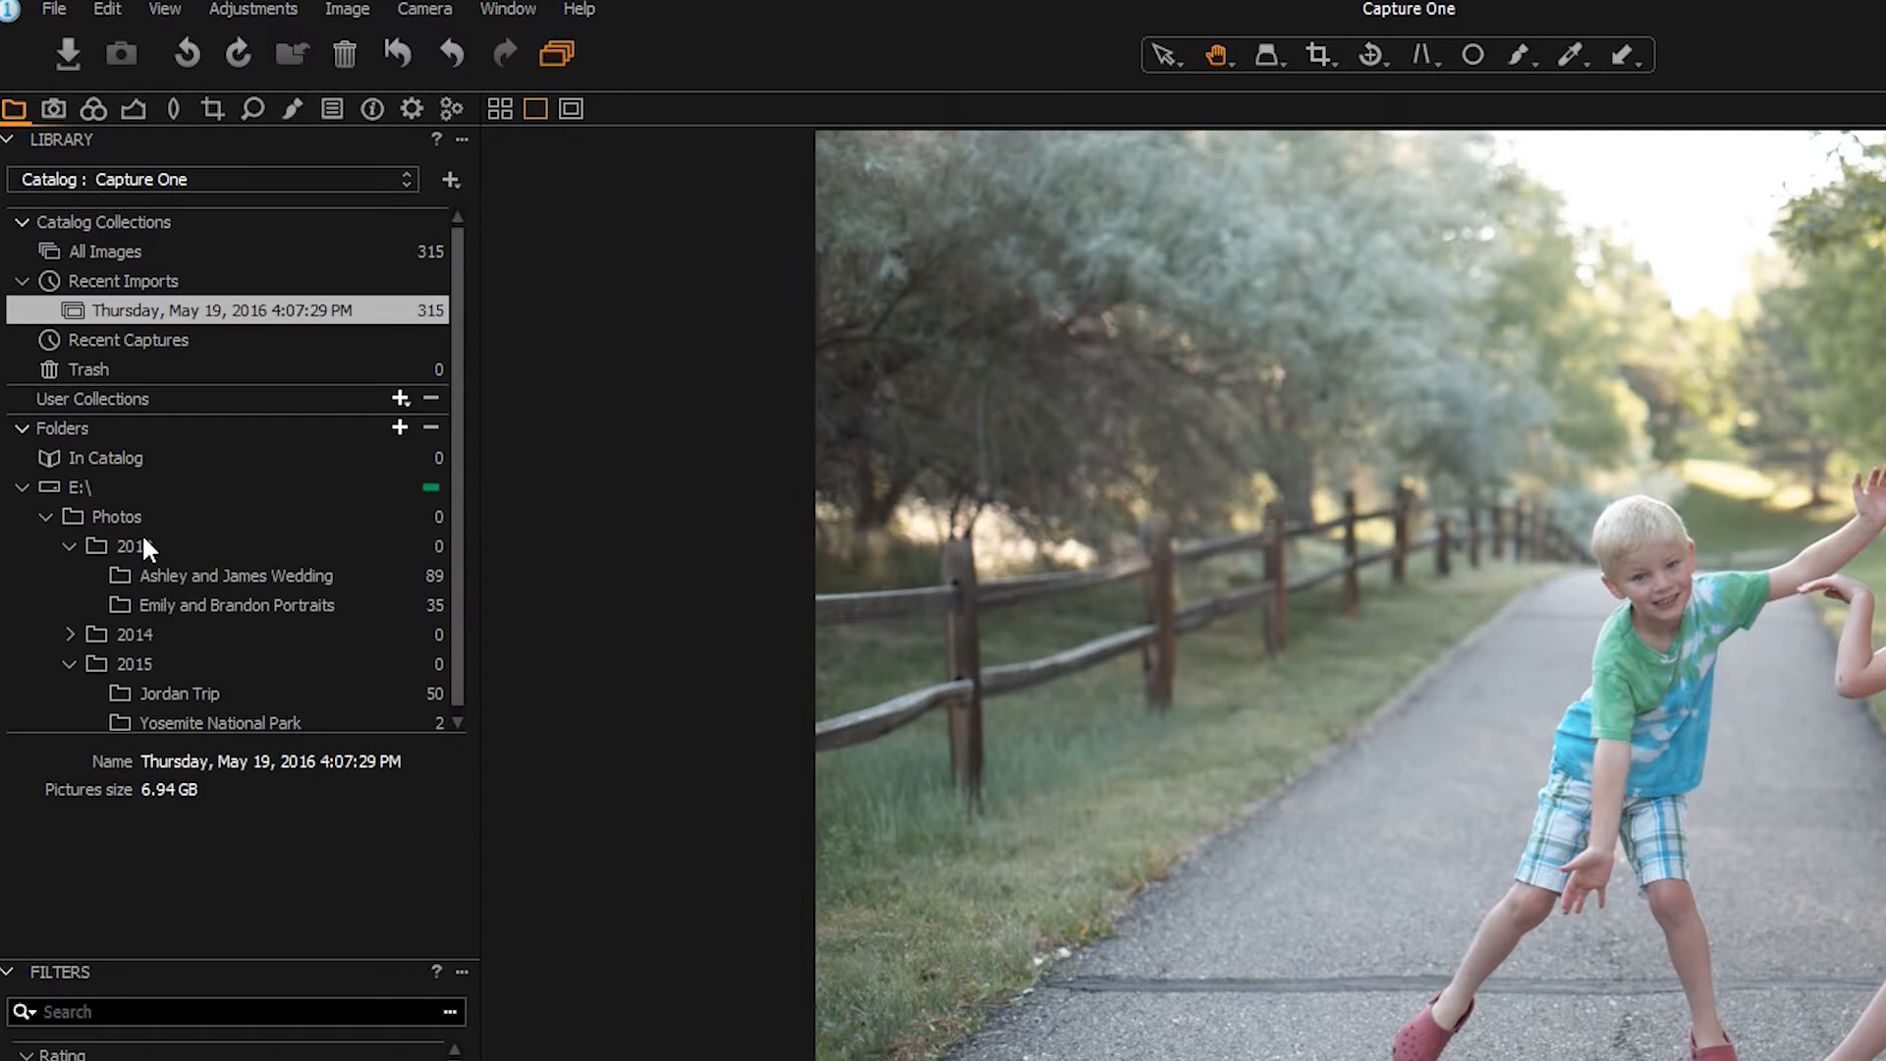
left_click(197, 574)
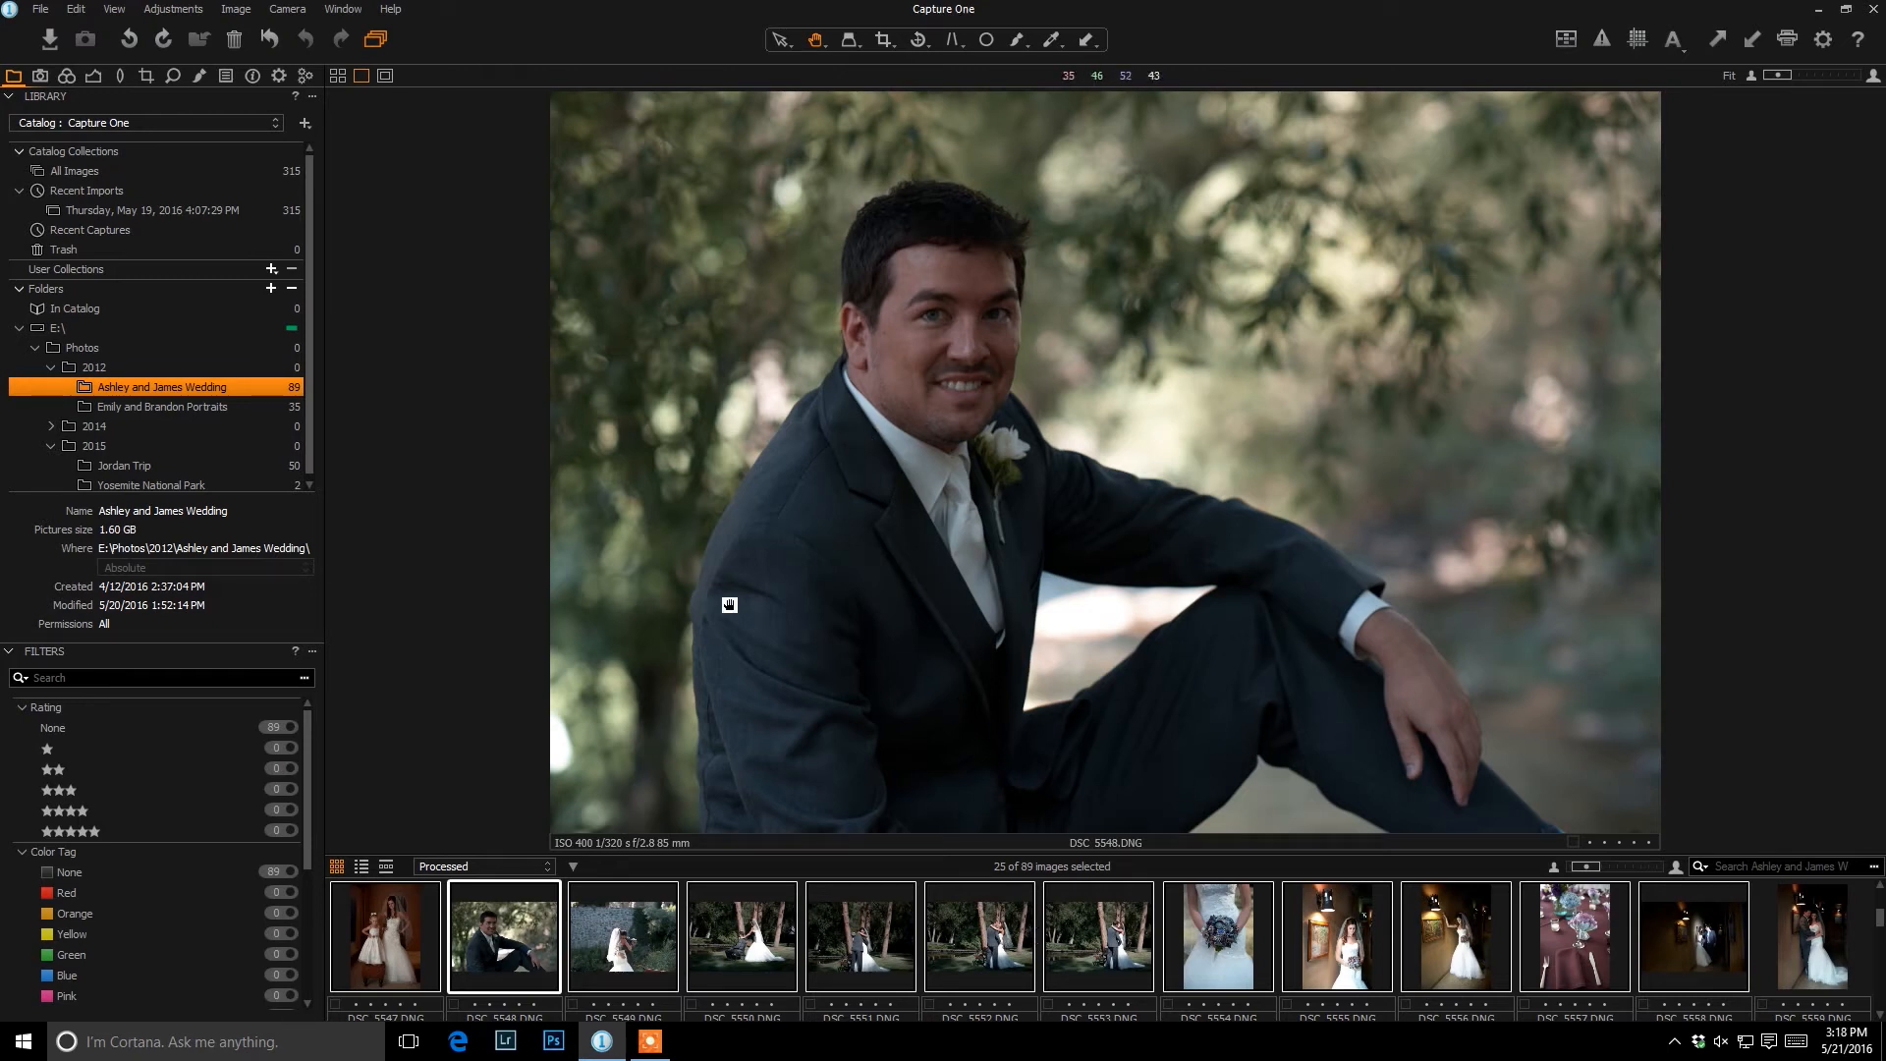
- Look through the first several photos of the wedding folder and return to DSC_5548.DNG
left_click(413, 911)
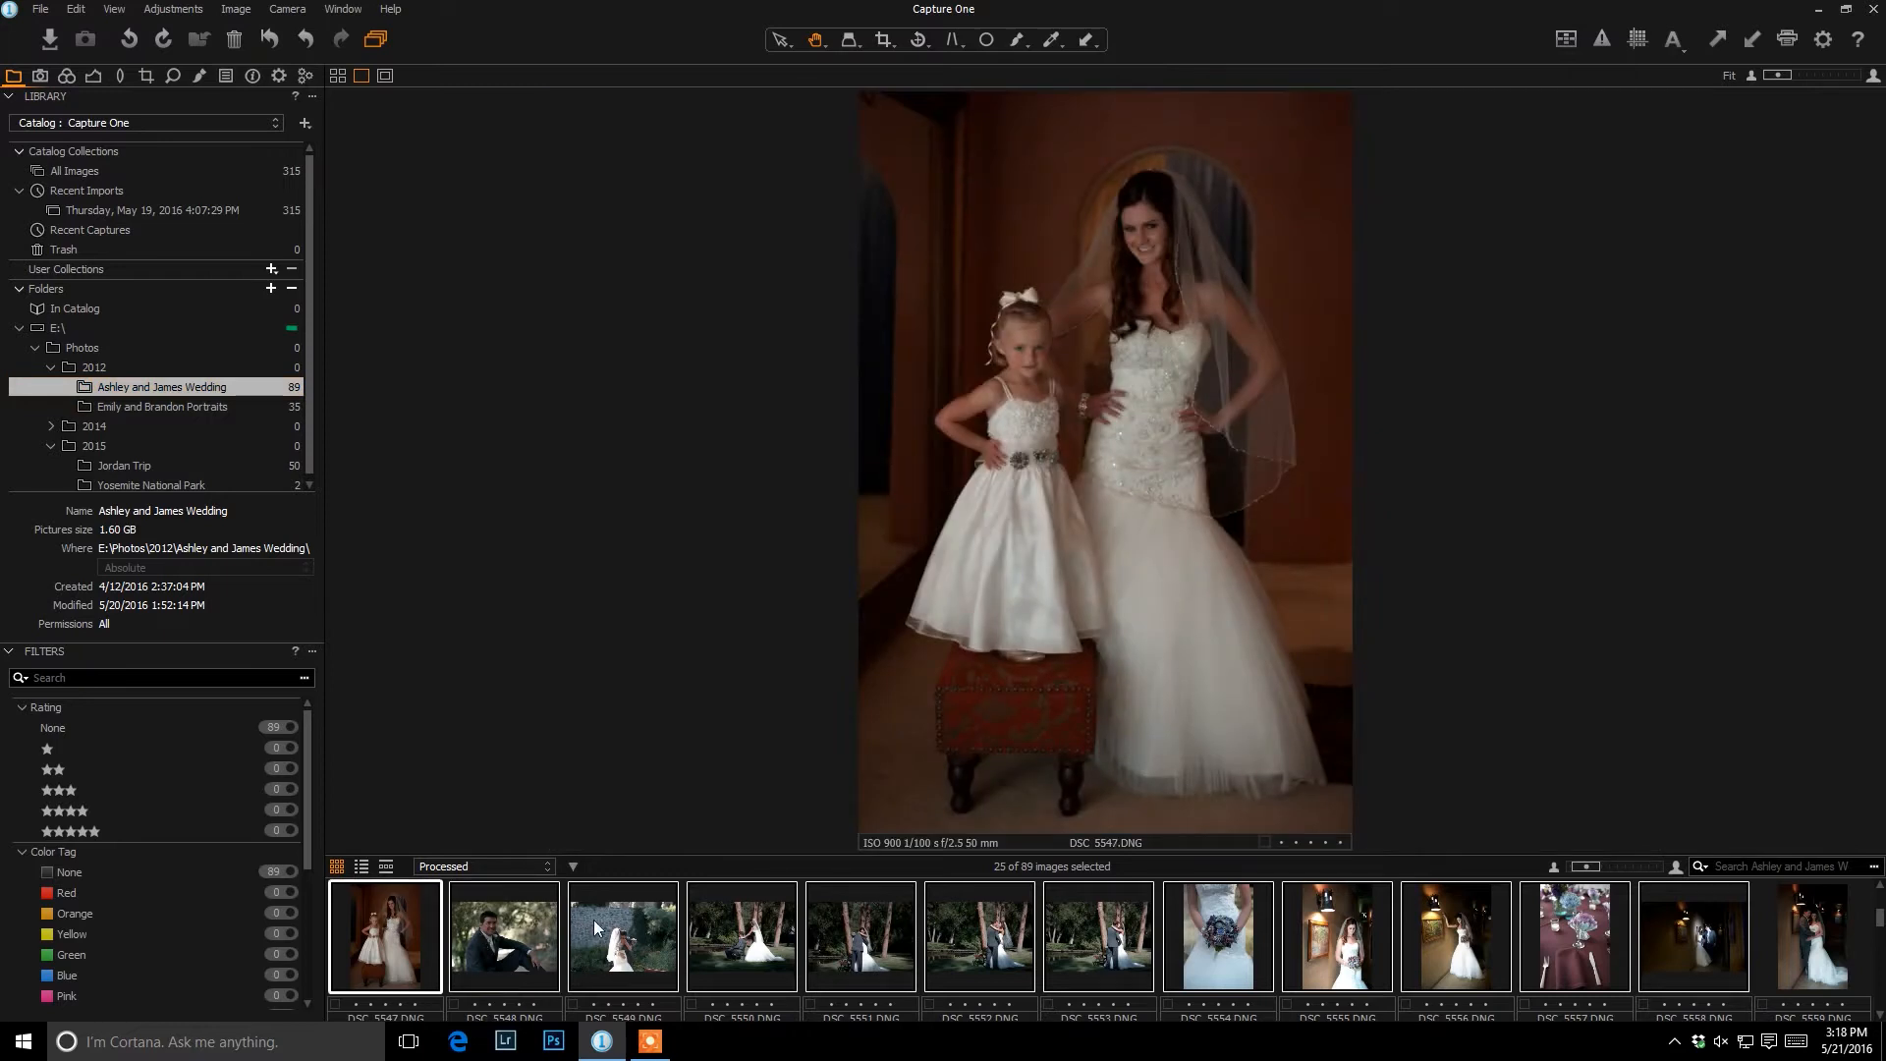
left_click(596, 927)
key("Right")
key("Right")
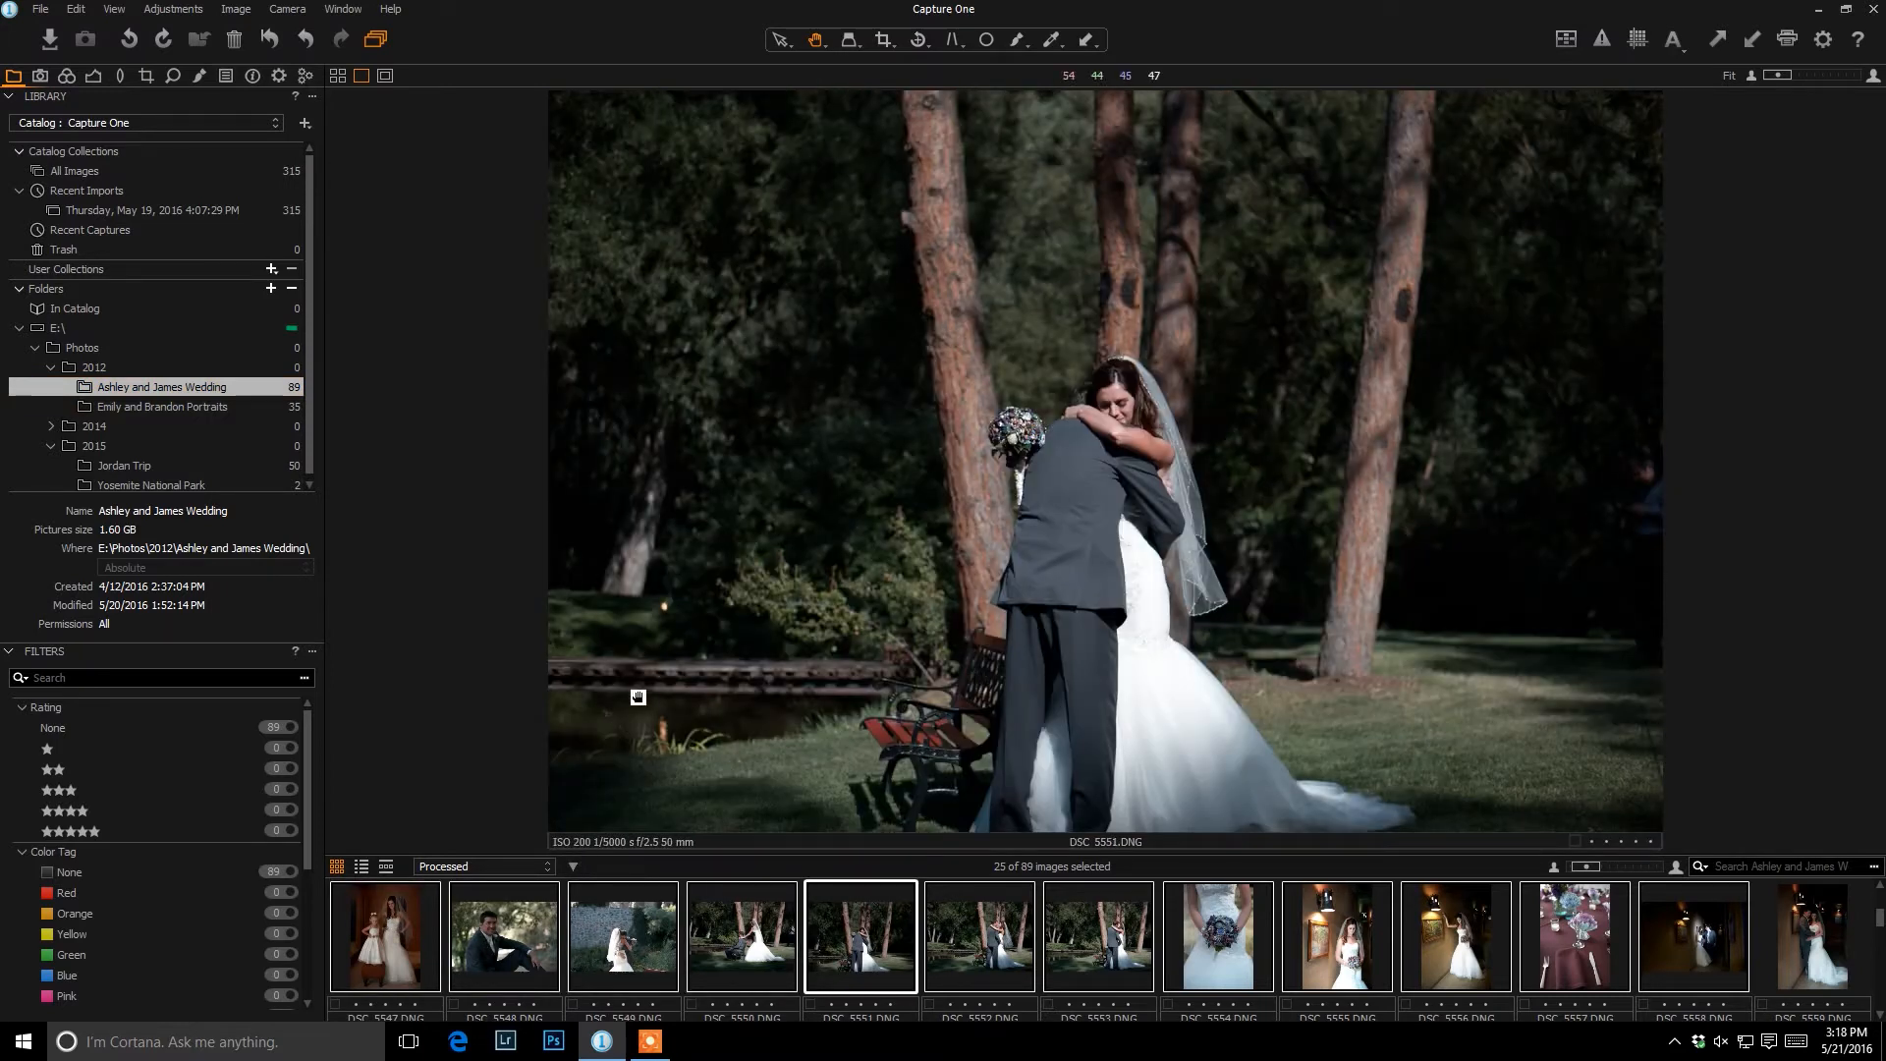
key("Left")
key("Left")
key("Left")
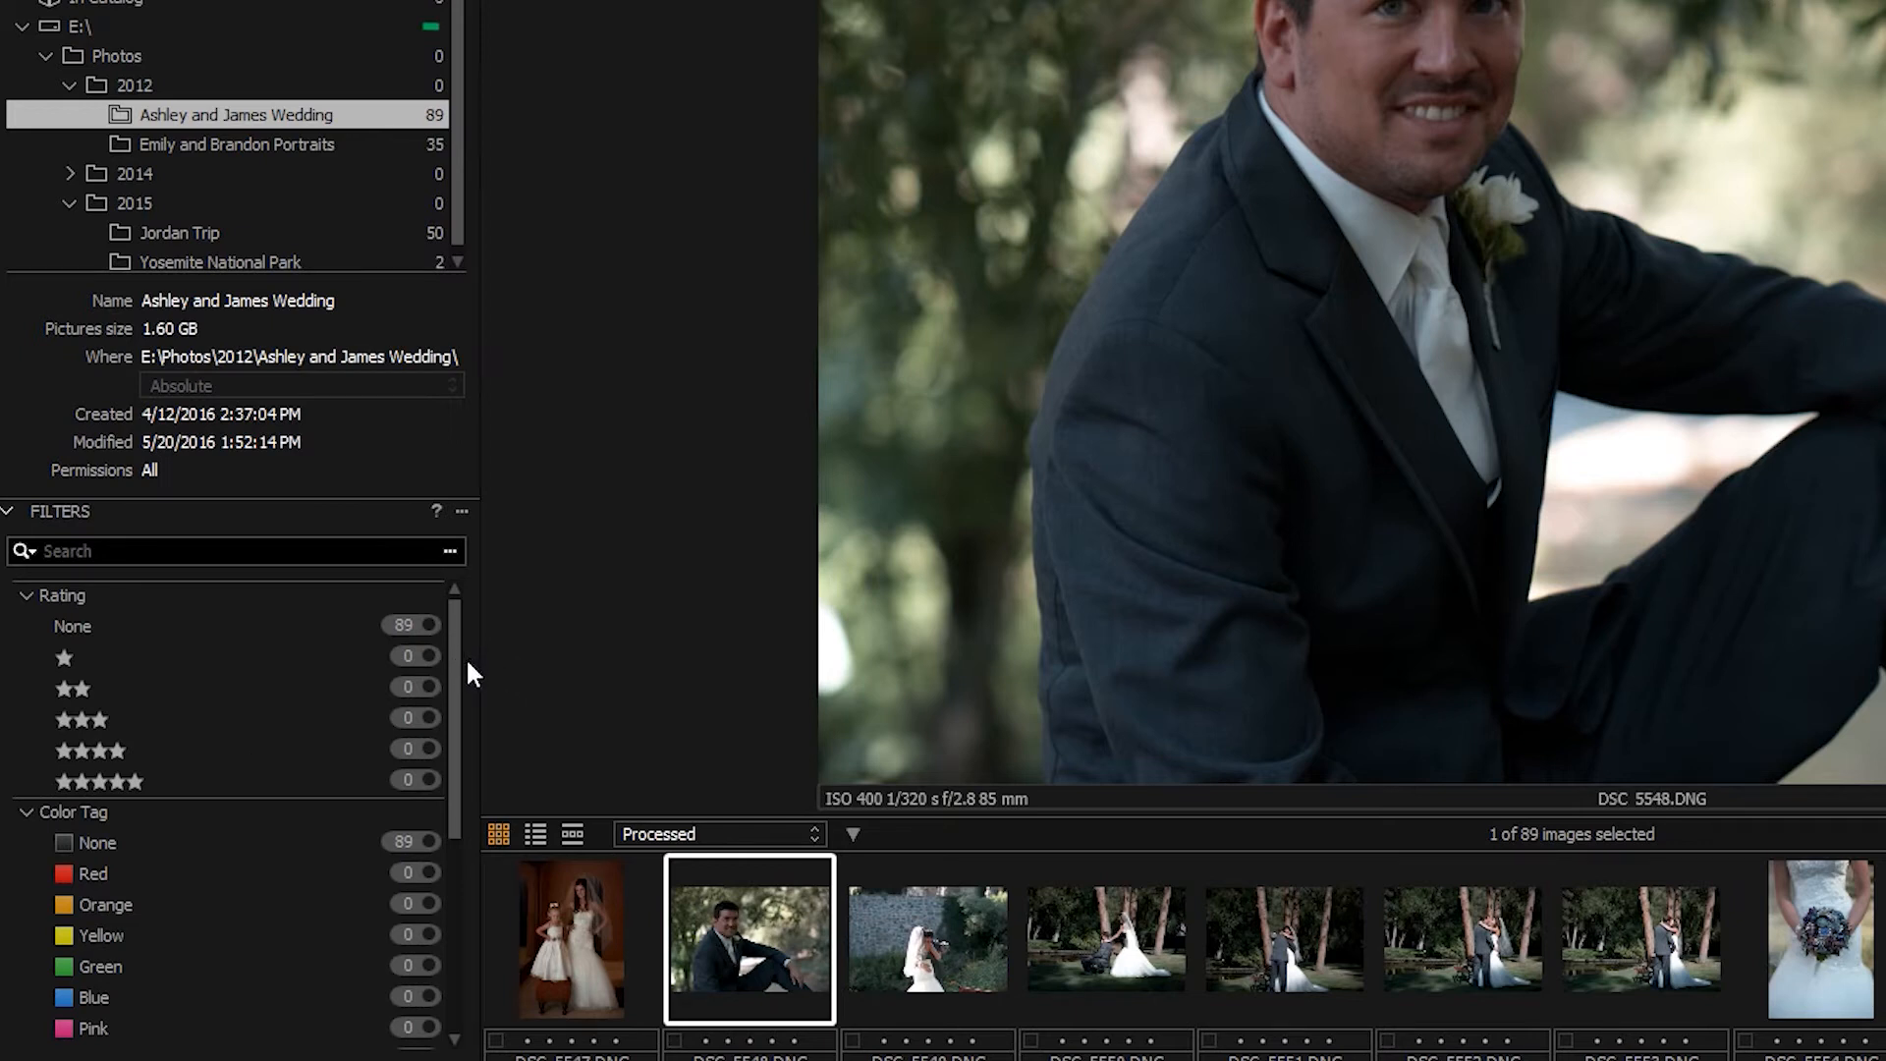
- Rate DSC_5548.DNG five stars and temporarily filter the folder to five-star images
key("5")
left_click(428, 781)
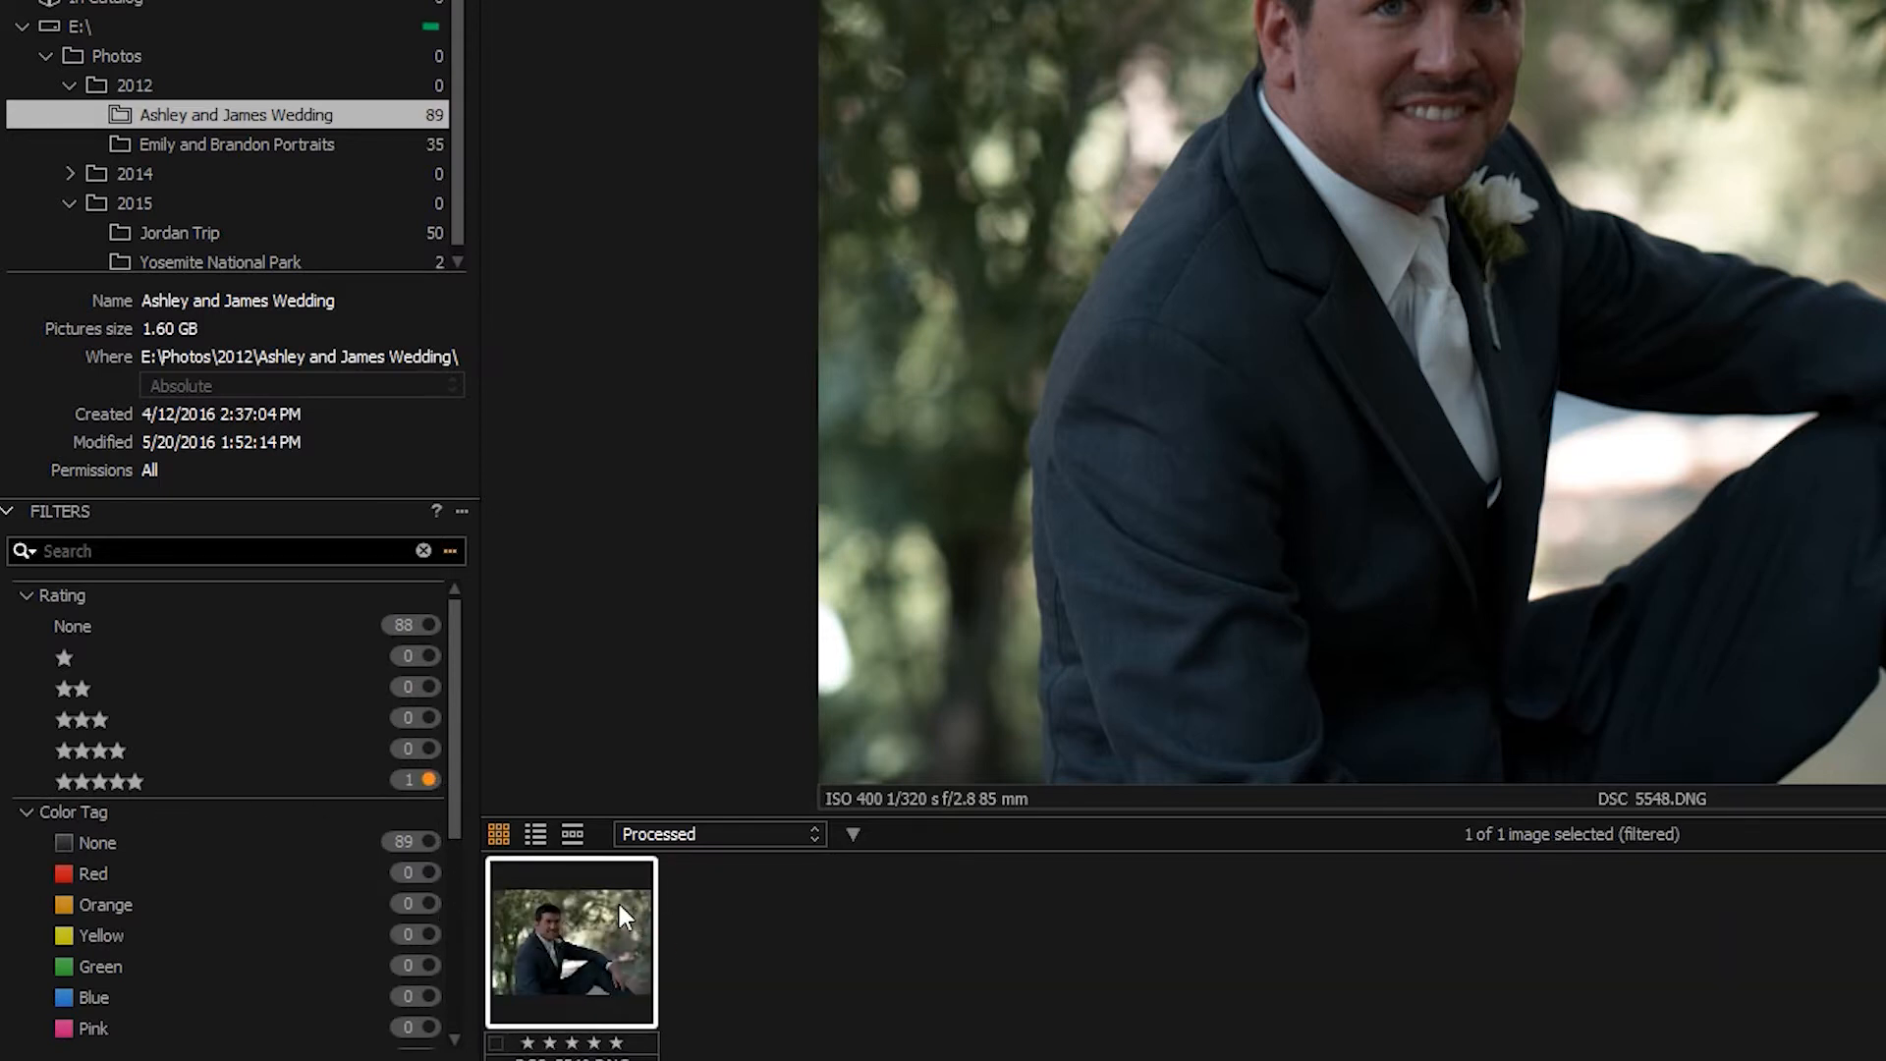
left_click(430, 780)
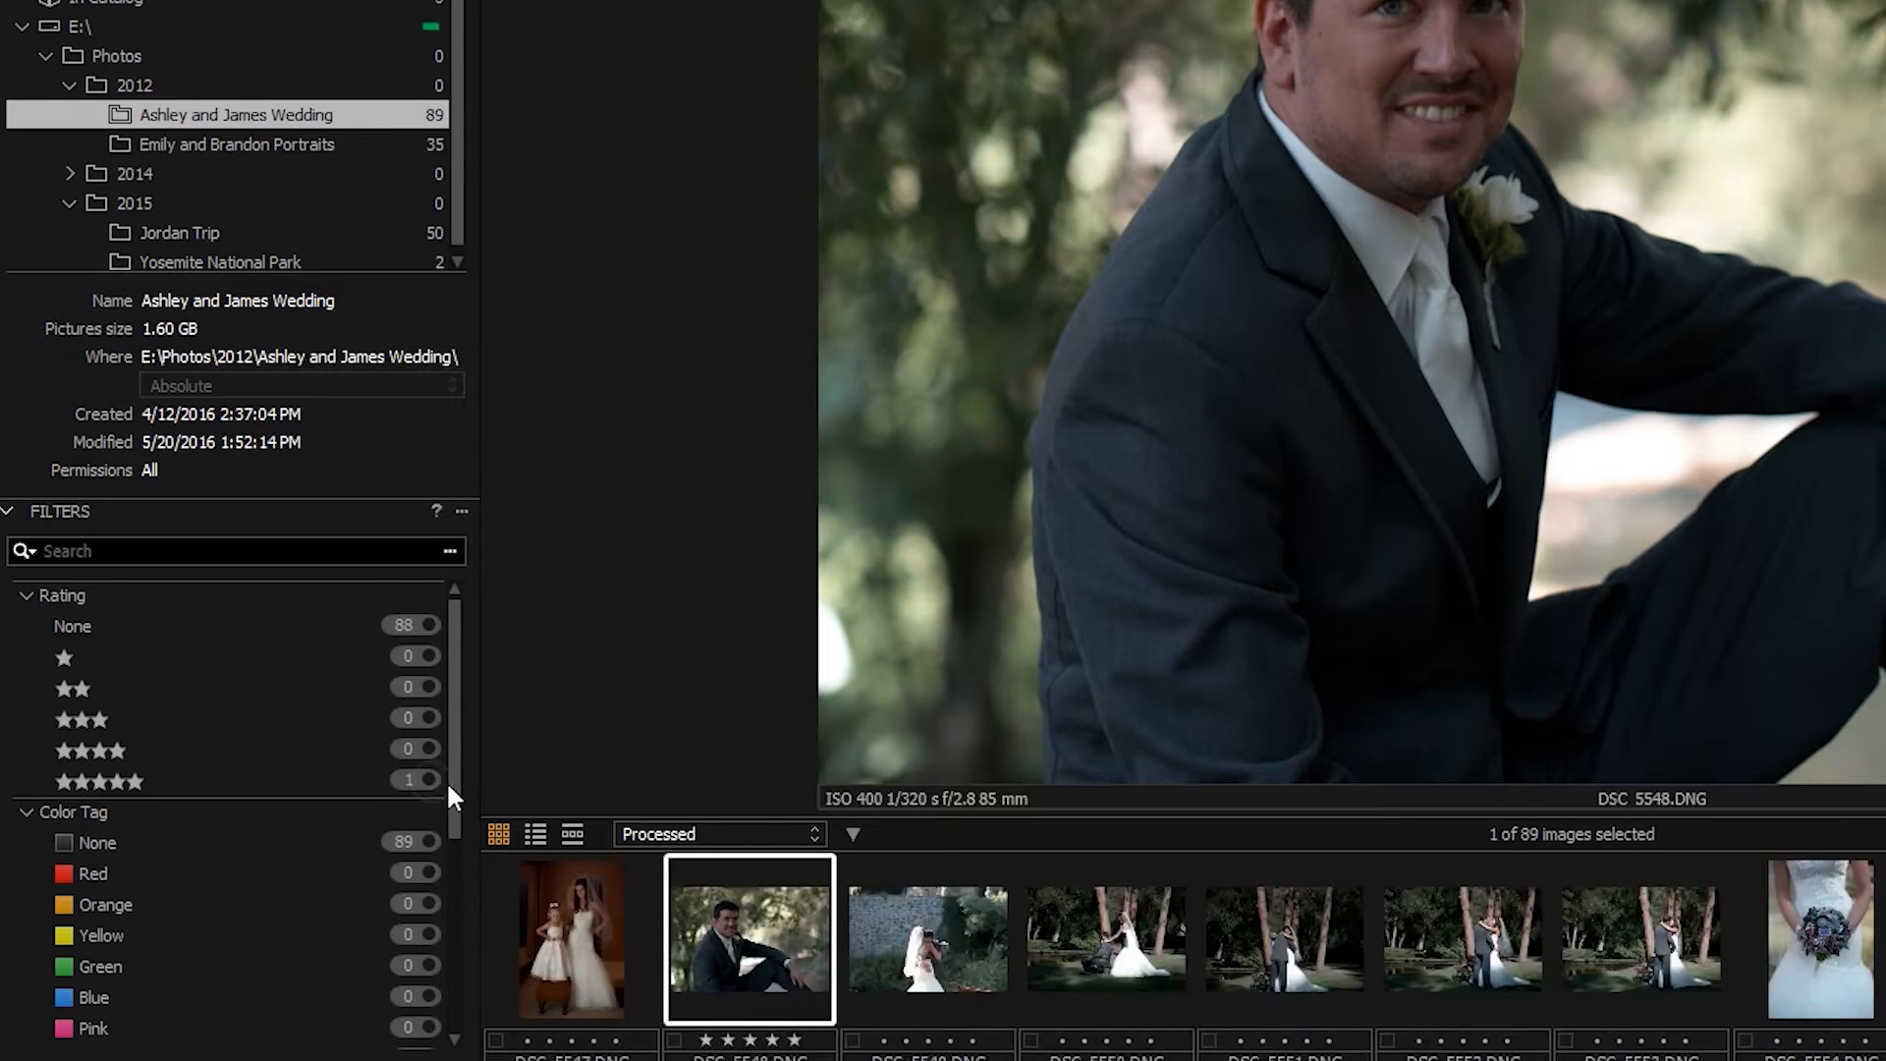
left_click_drag(451, 744, 454, 957)
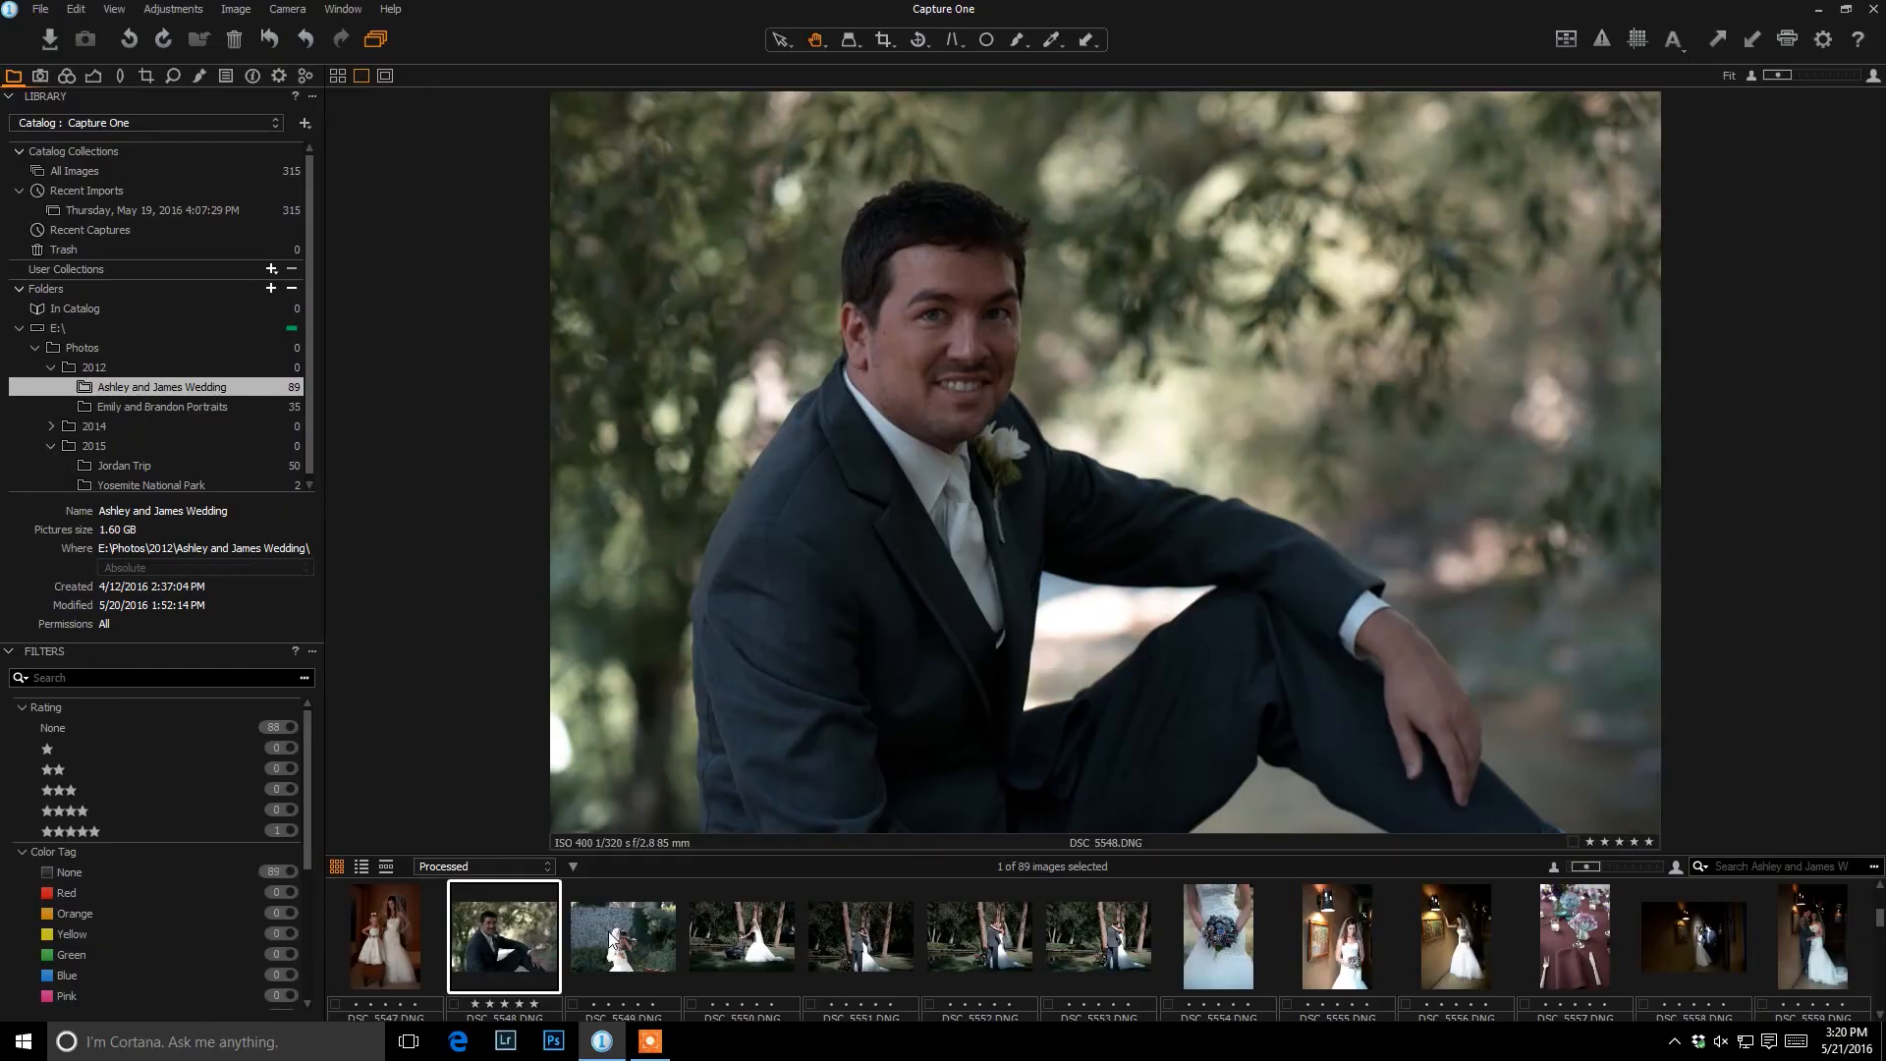
- Assign the Red color tag to DSC_5549.DNG, the couple embracing by the stone wall
left_click(614, 941)
right_click(613, 938)
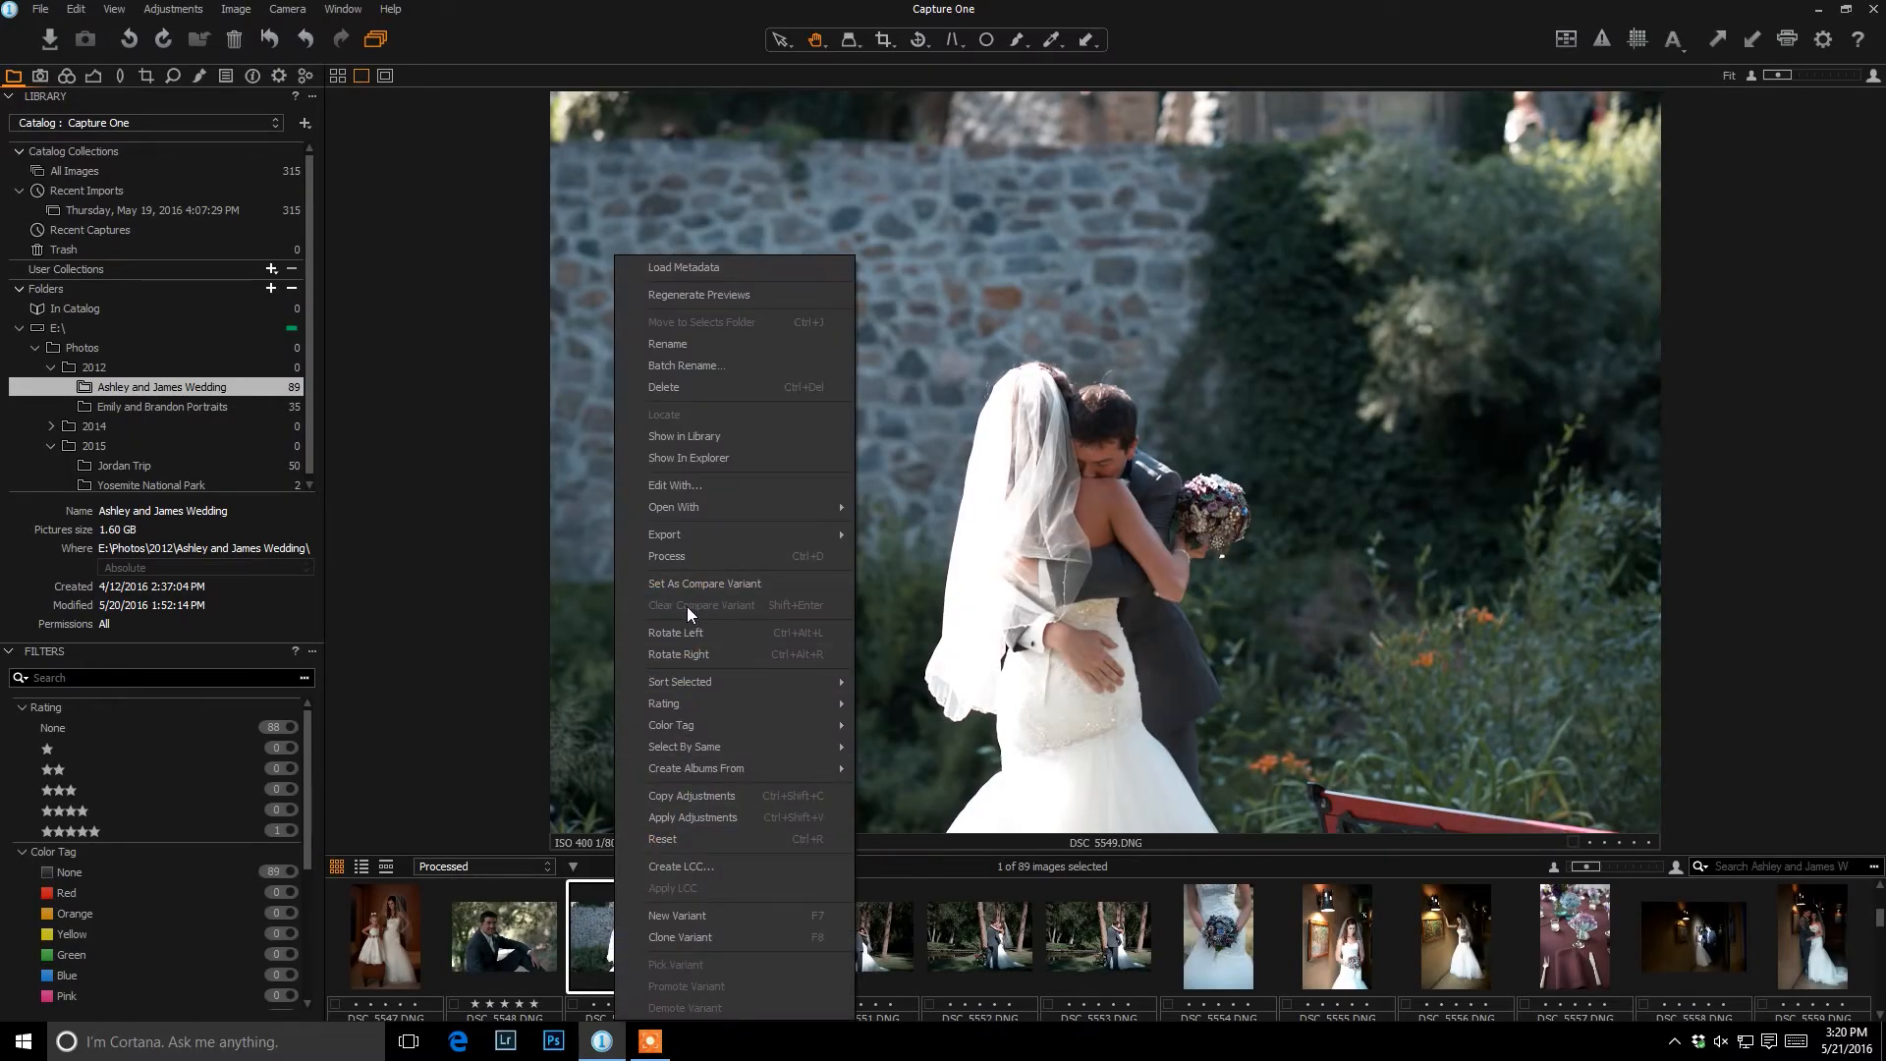
mouse_move(698, 723)
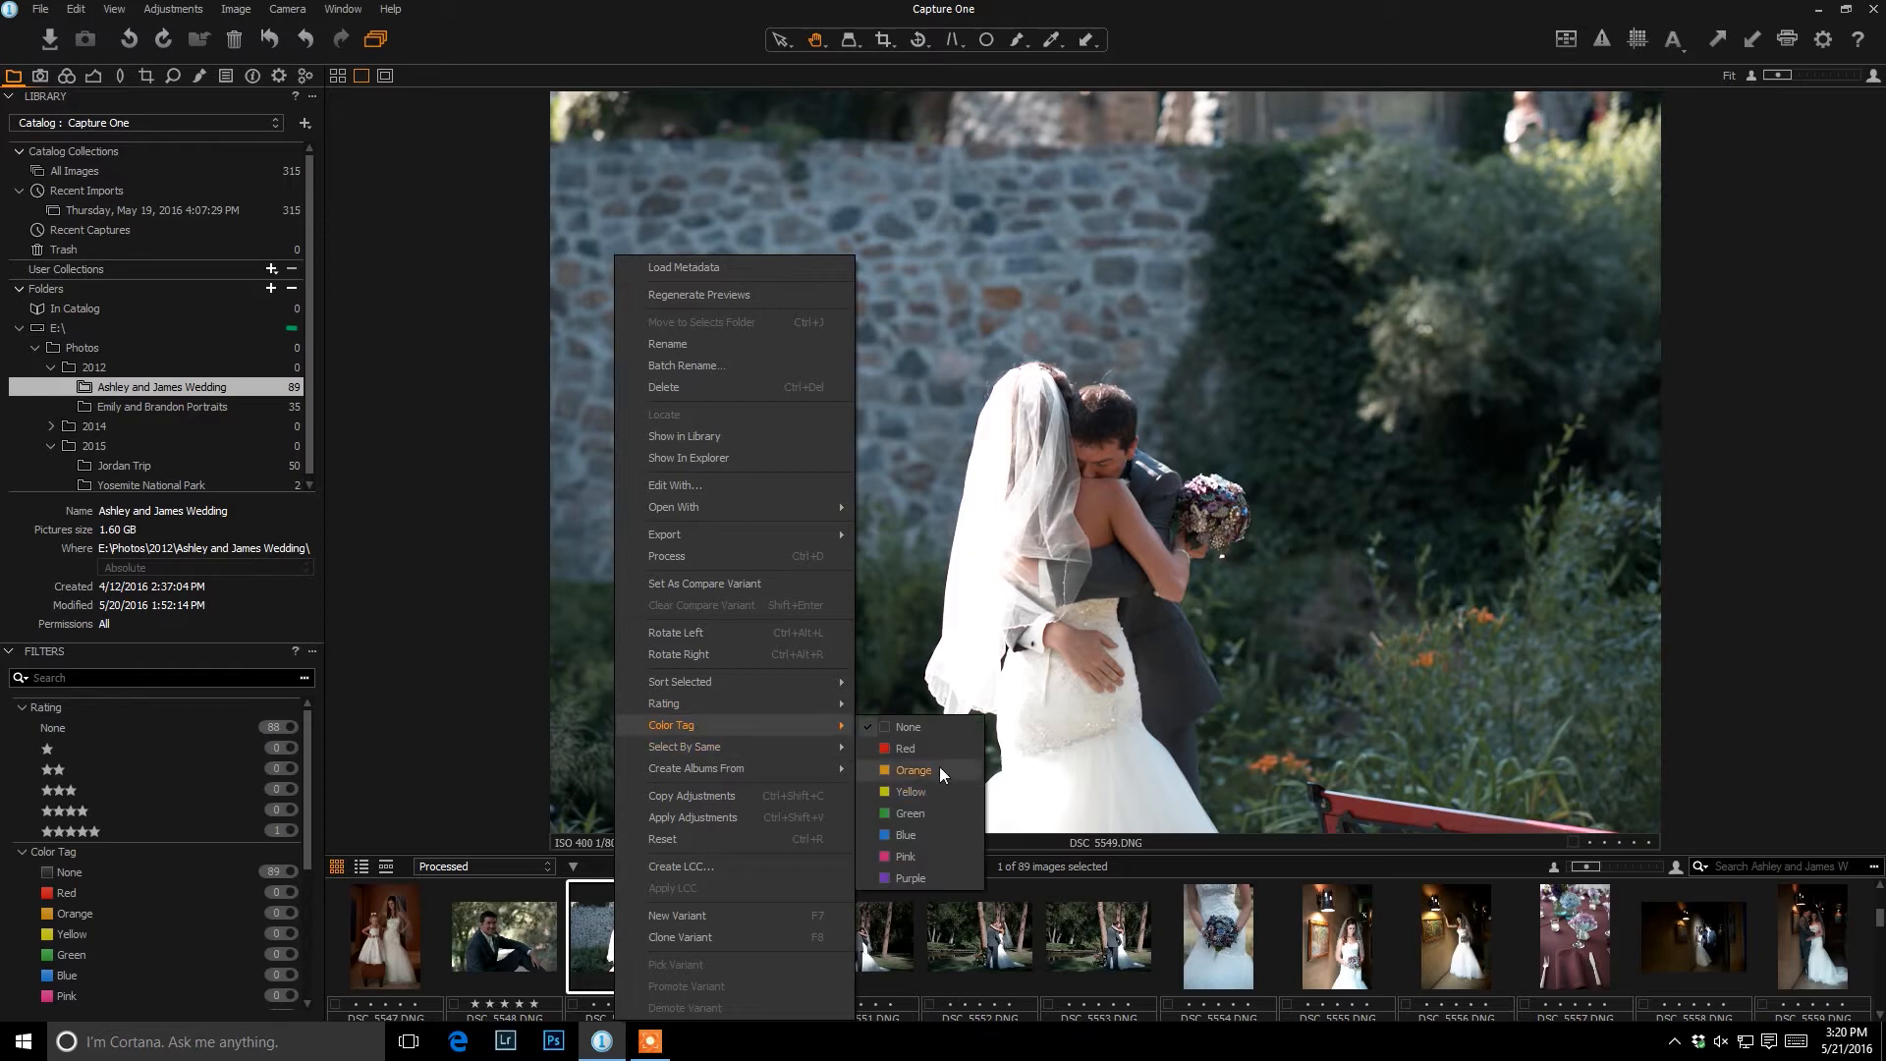
left_click(913, 750)
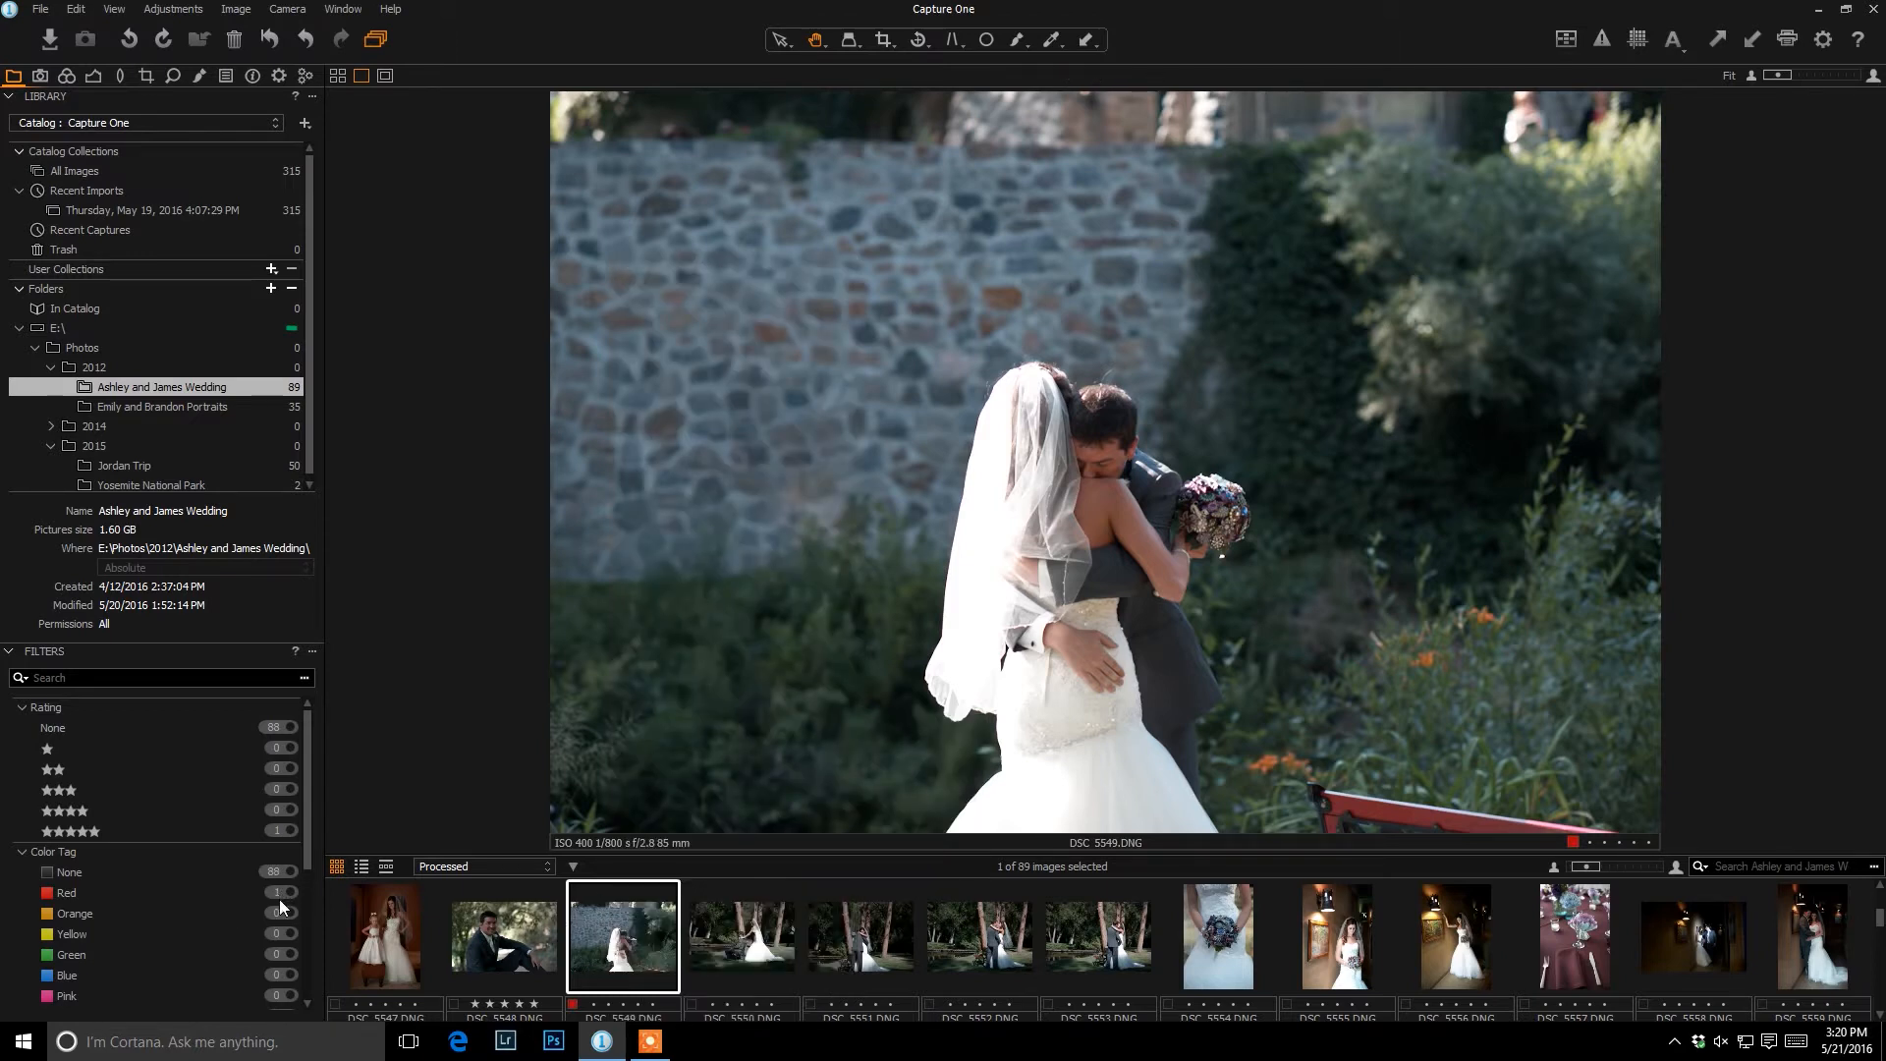
- Set the exposure of the seated groom portrait DSC_5548.DNG to 1.3
left_click(518, 938)
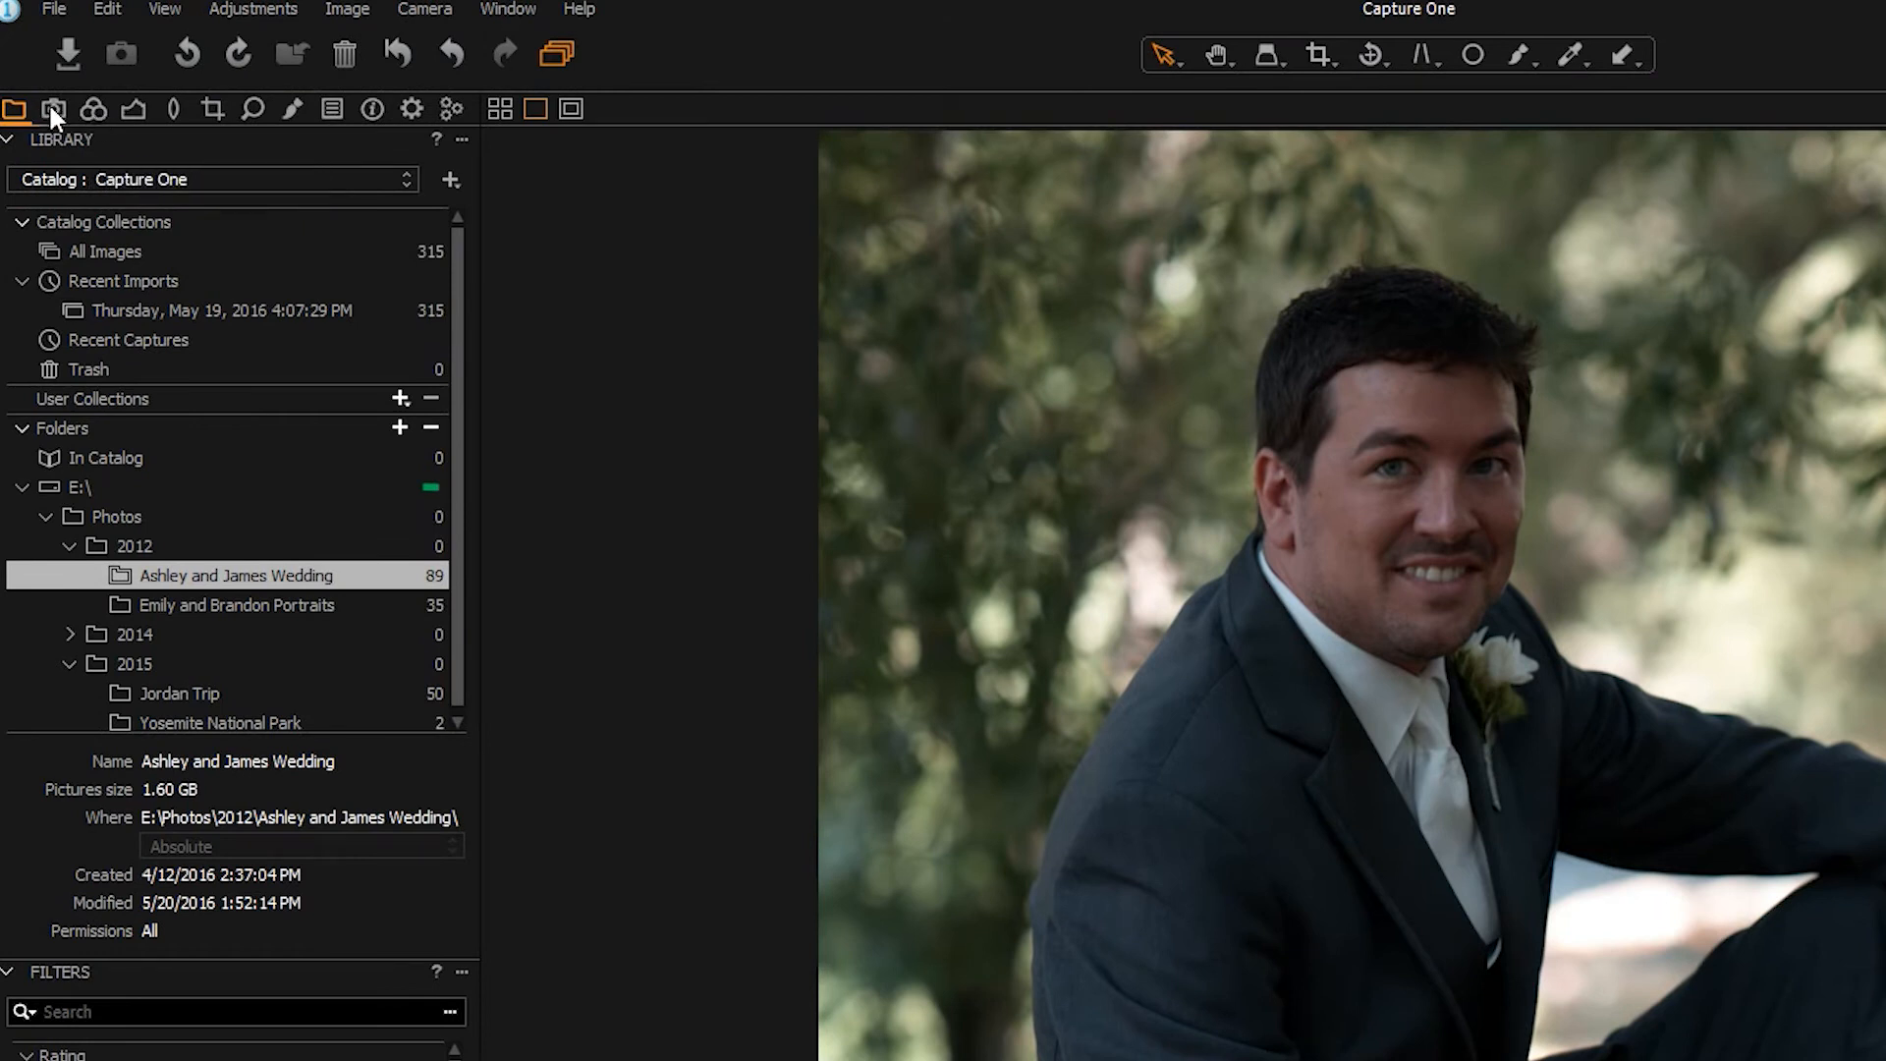
left_click(93, 108)
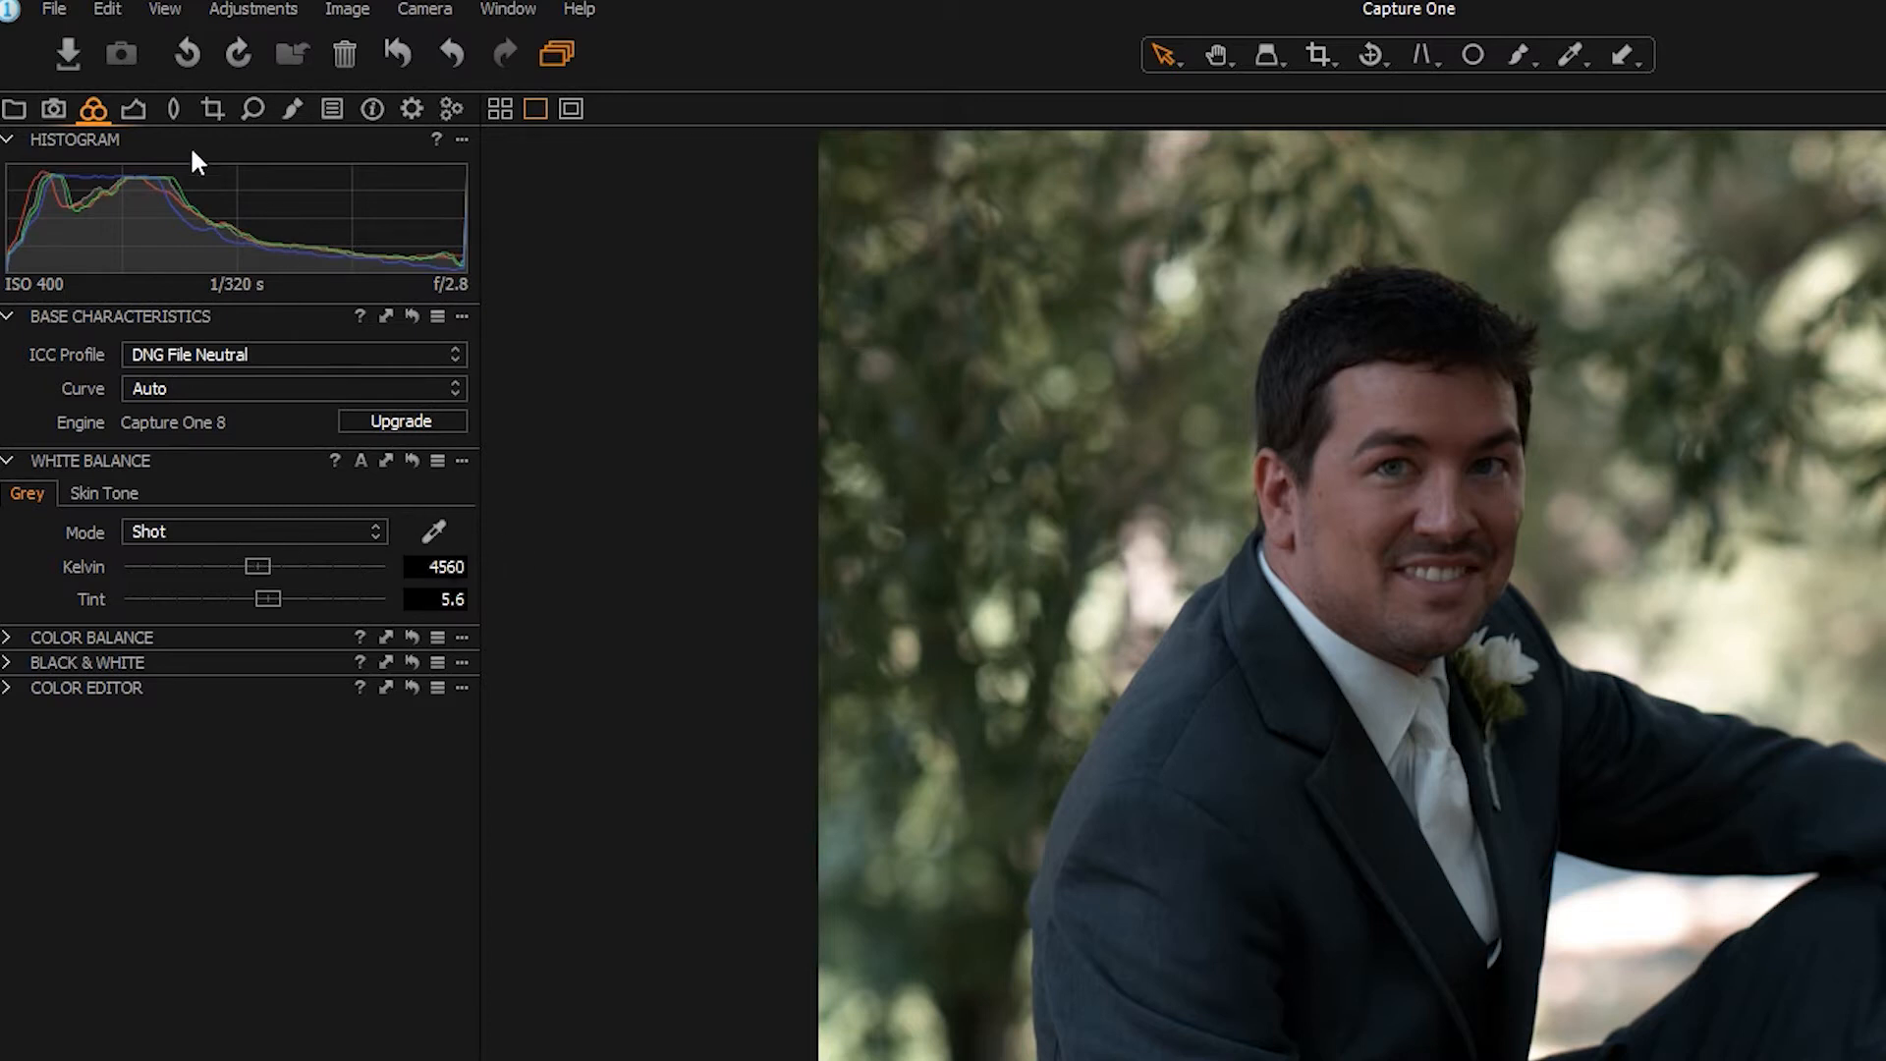
left_click(135, 110)
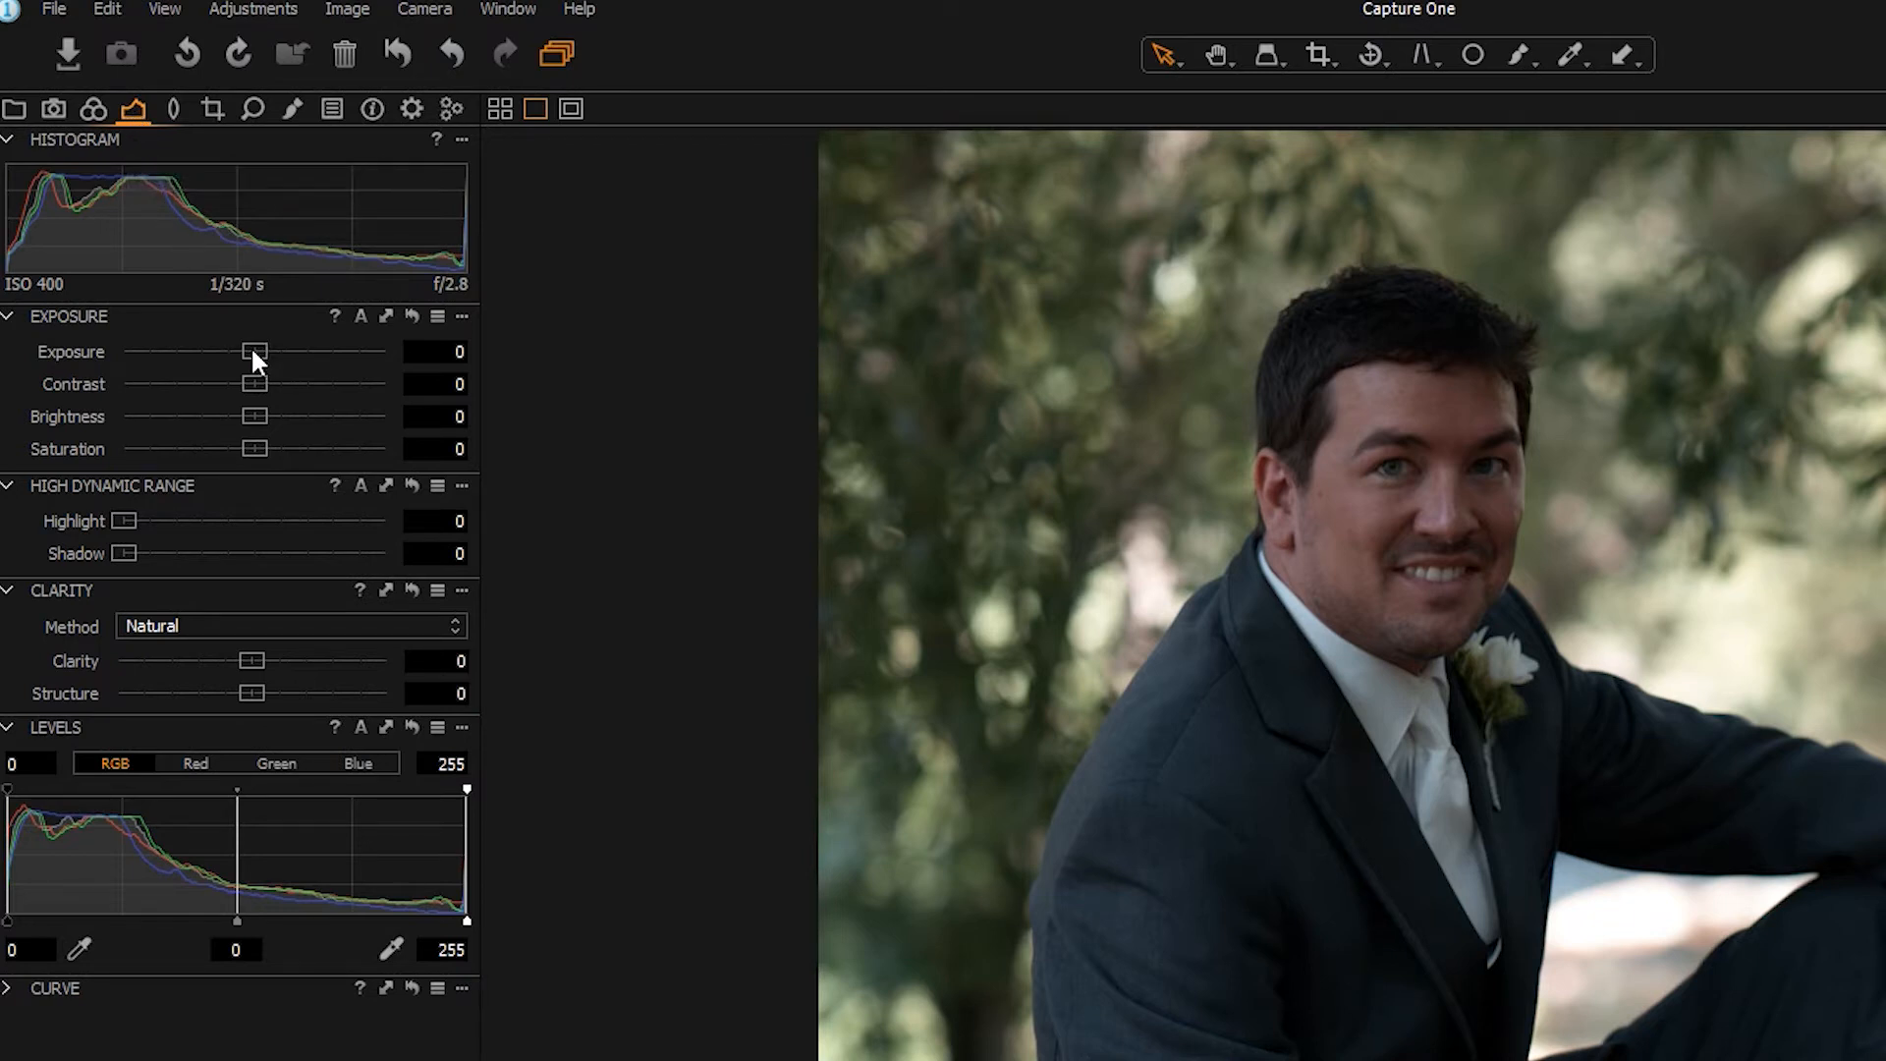
left_click_drag(257, 354, 283, 354)
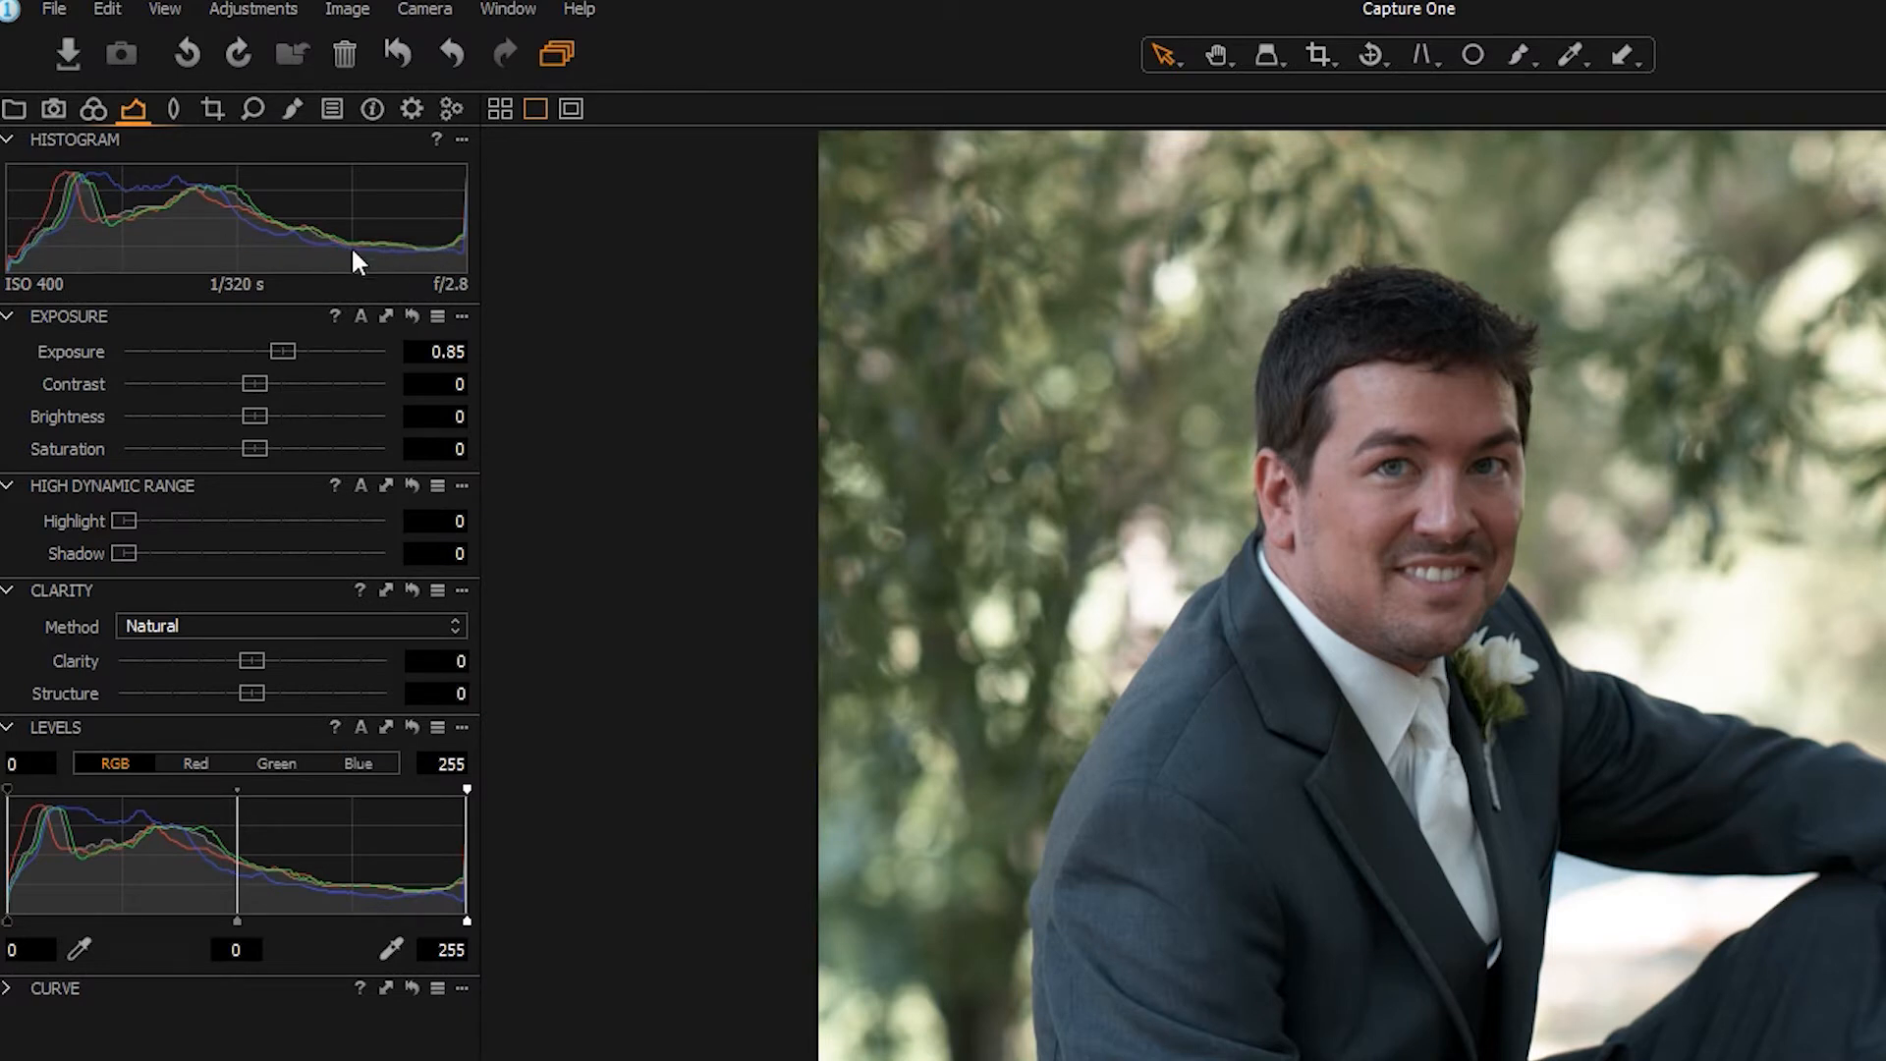
mouse_move(279, 342)
left_mouse_down()
mouse_move(365, 351)
mouse_move(254, 363)
mouse_move(297, 356)
left_mouse_up()
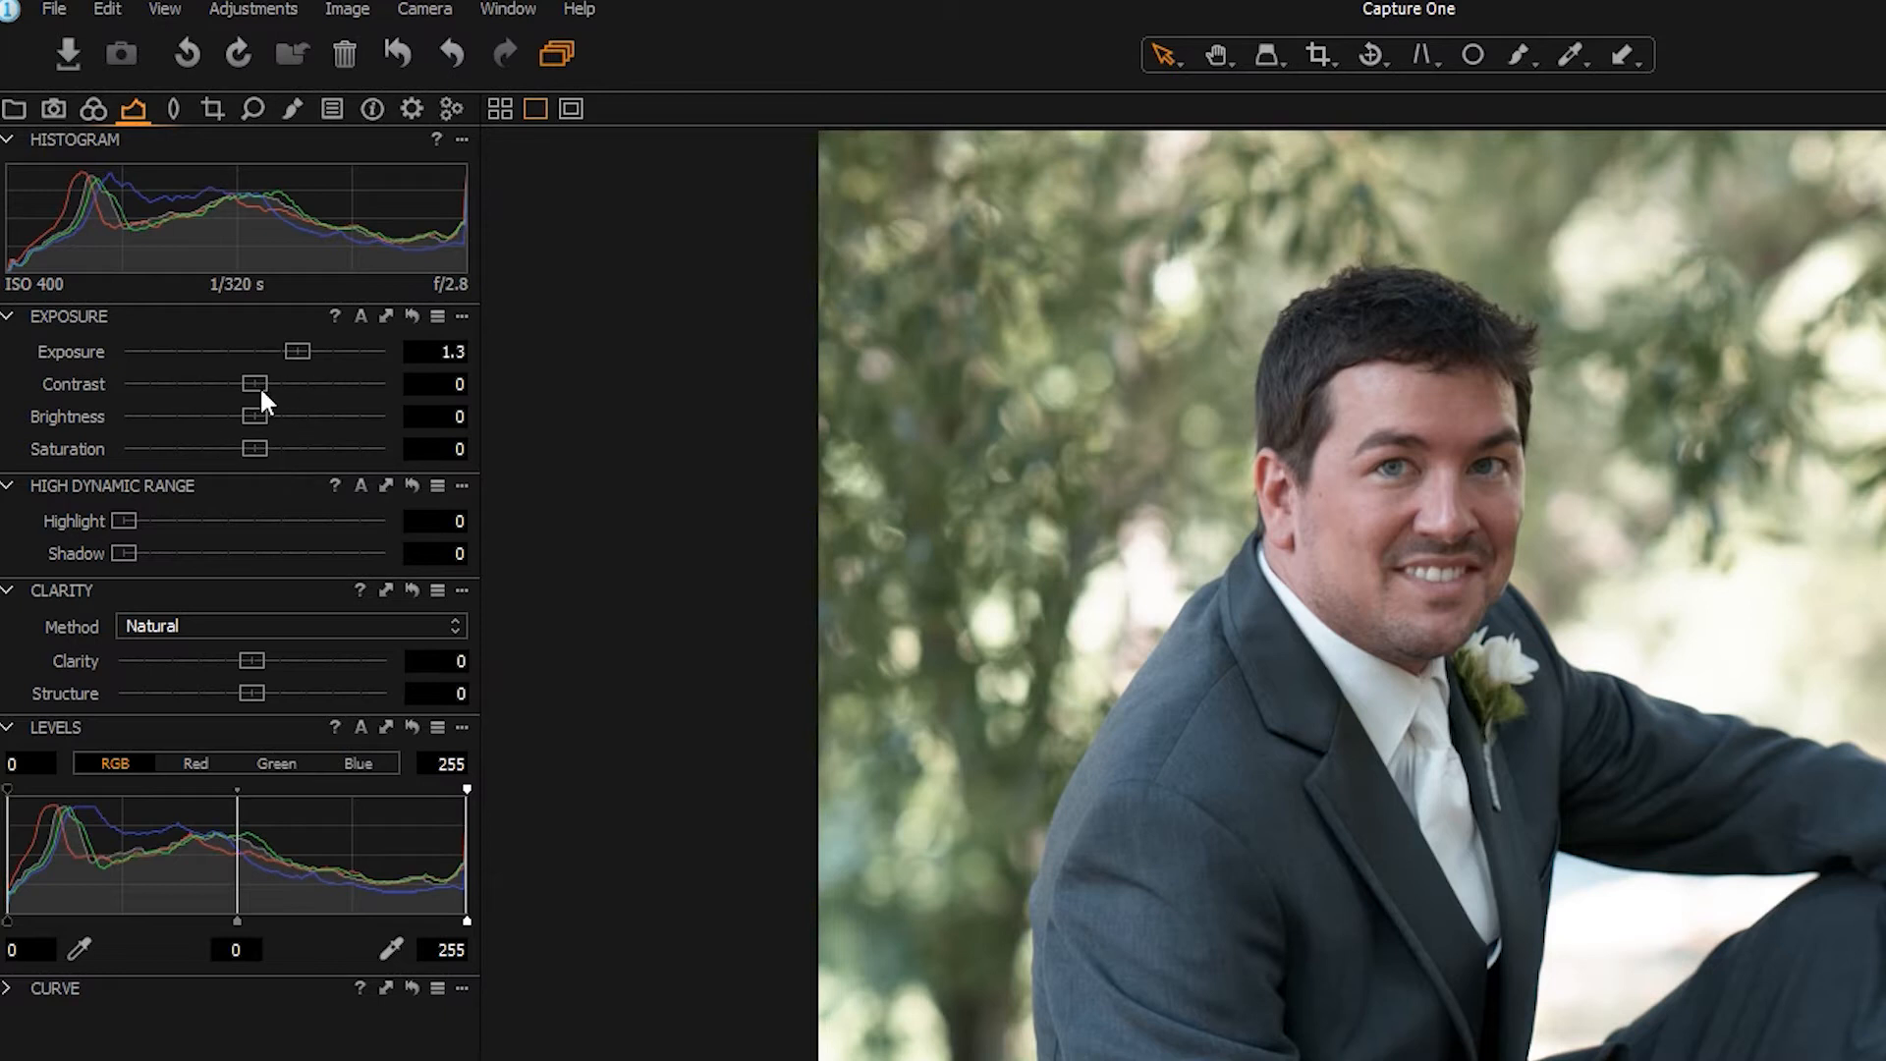
mouse_move(257, 418)
left_mouse_down()
mouse_move(236, 418)
mouse_move(361, 419)
mouse_move(197, 417)
mouse_move(250, 416)
left_mouse_up()
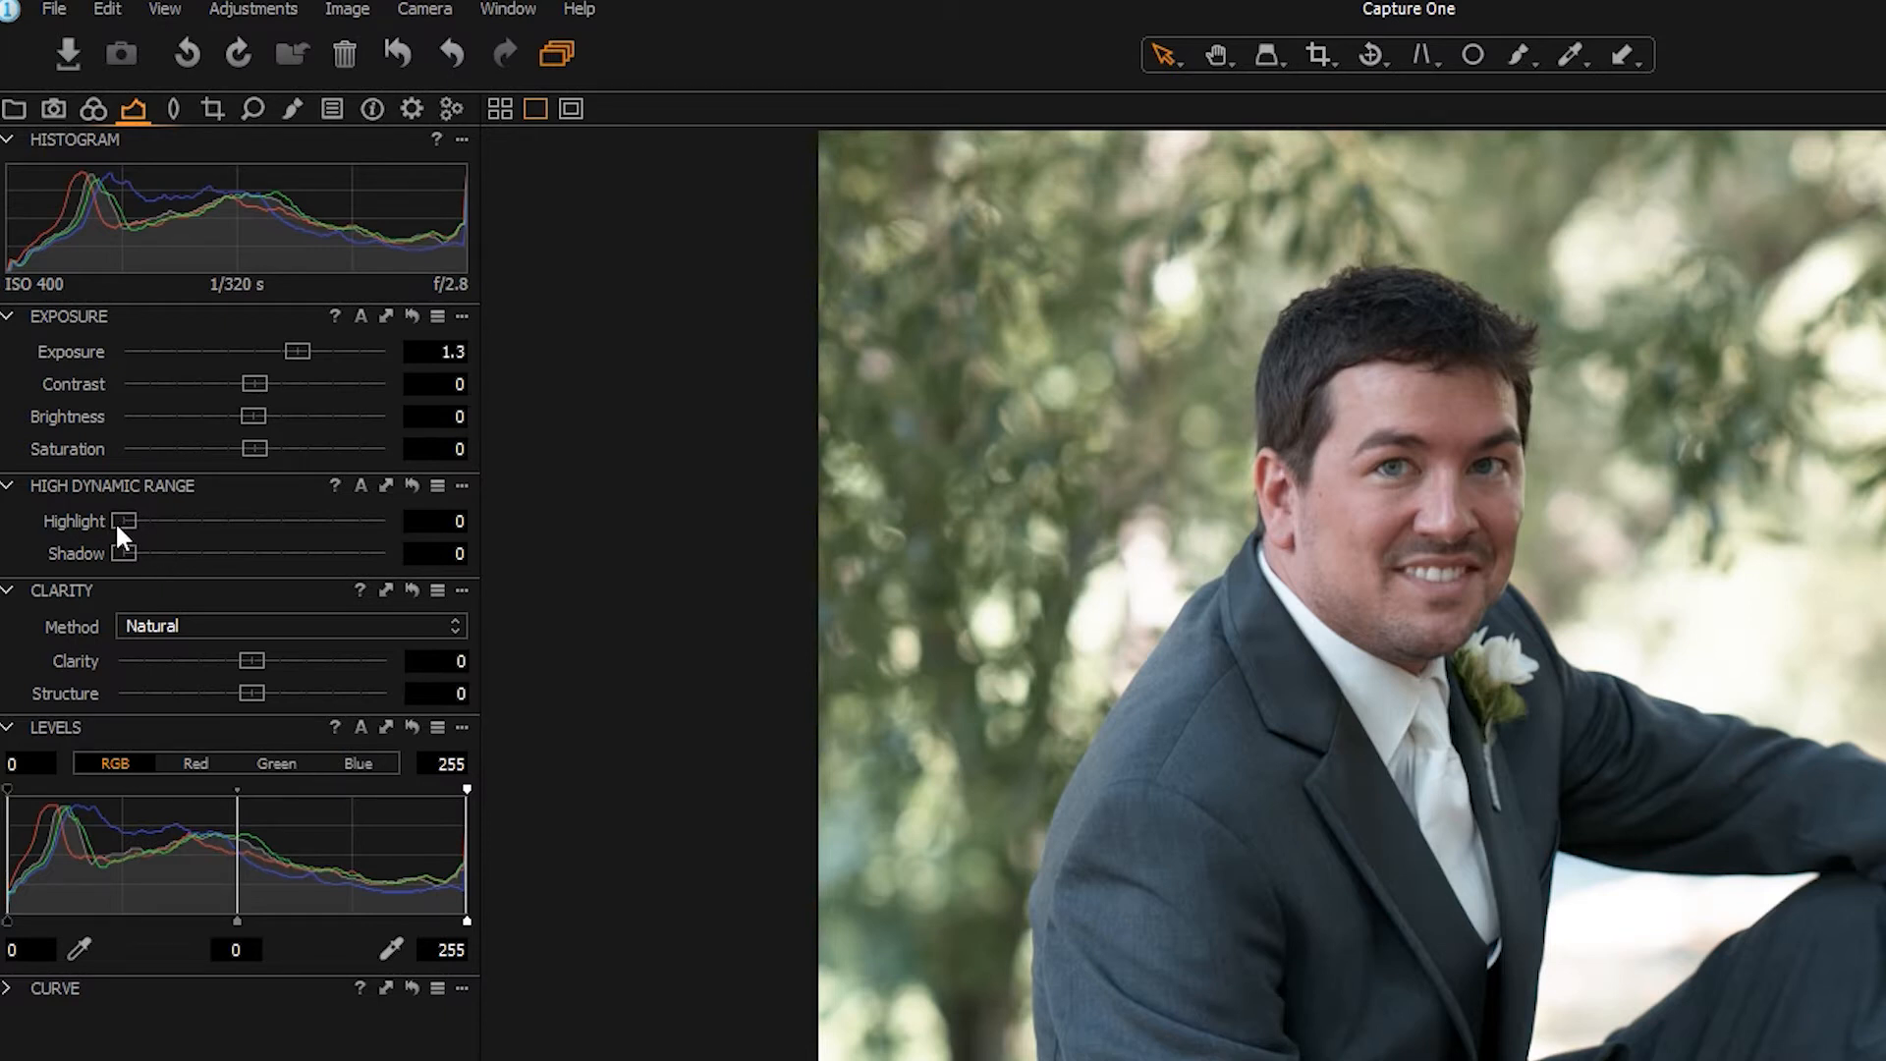
- Set the portrait's High Dynamic Range values to 100 for Highlight and 16 for Shadow
left_click_drag(119, 517, 392, 529)
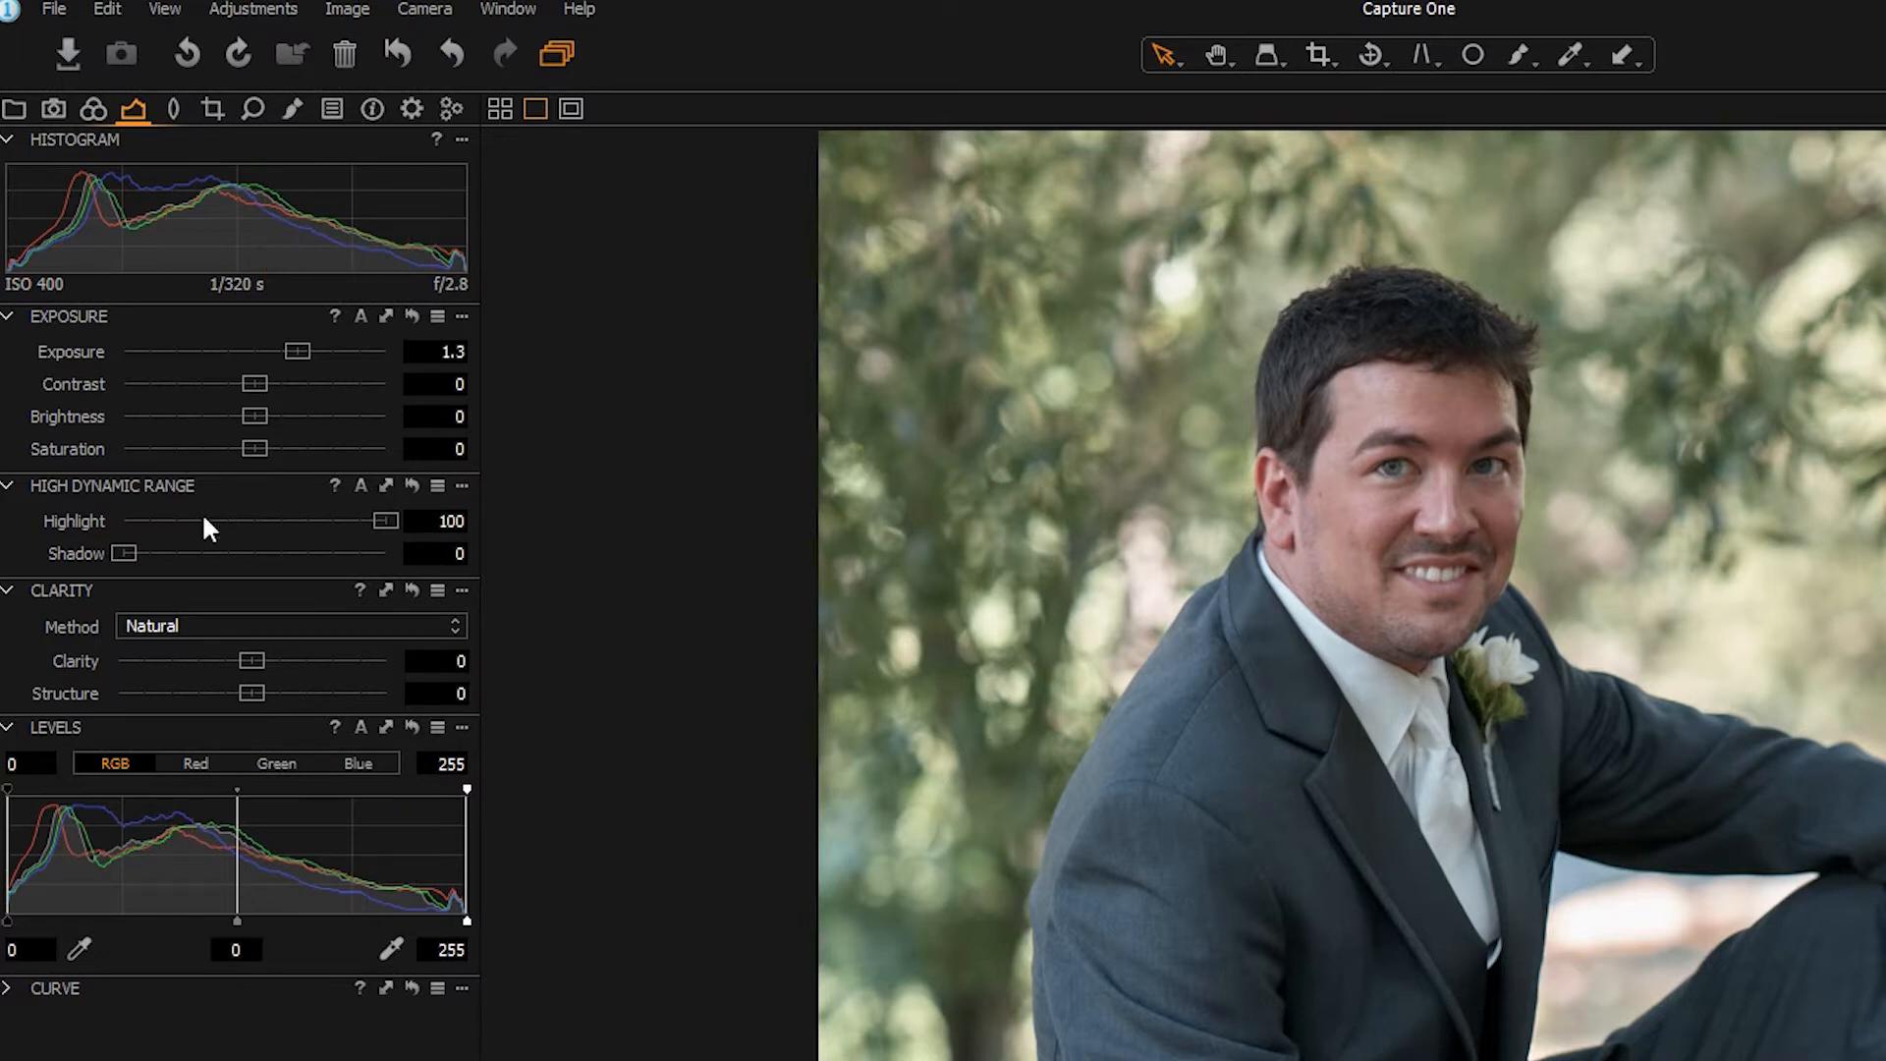
mouse_move(121, 553)
left_mouse_down()
mouse_move(150, 558)
mouse_move(106, 562)
left_mouse_up()
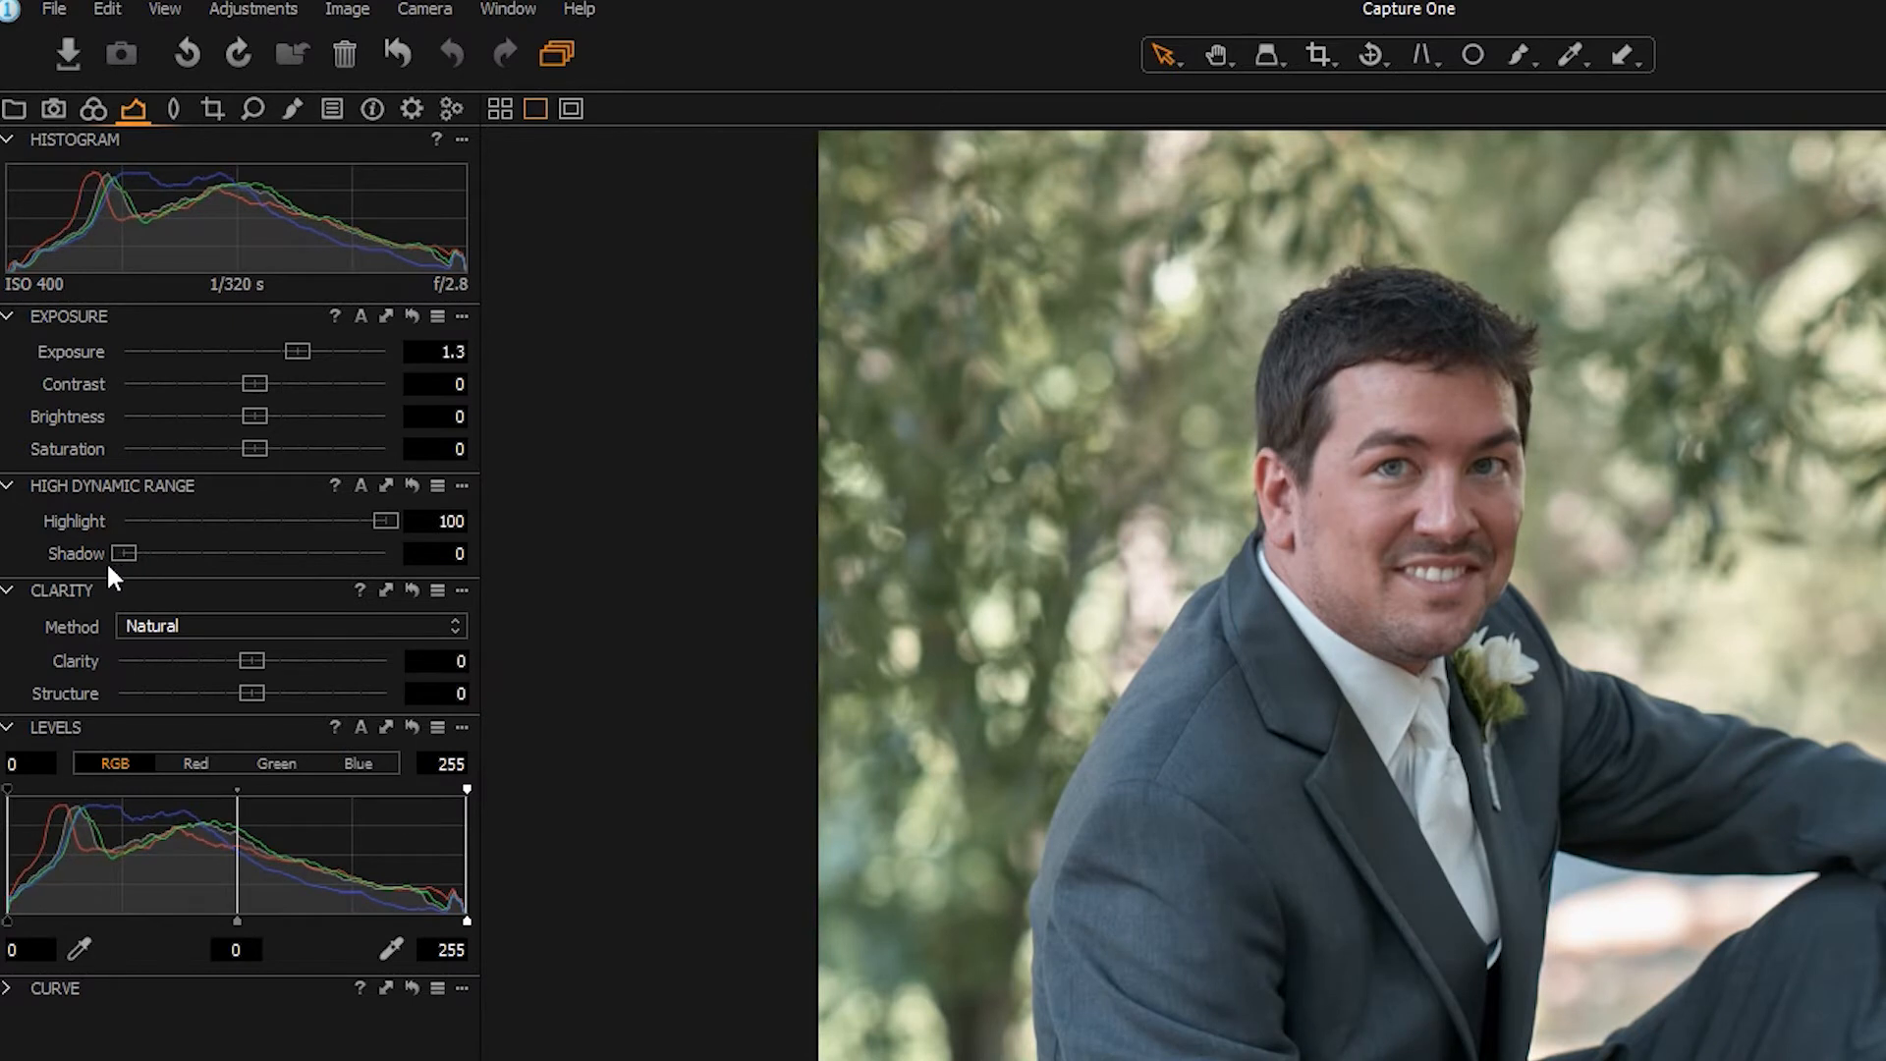
left_click_drag(122, 555, 165, 555)
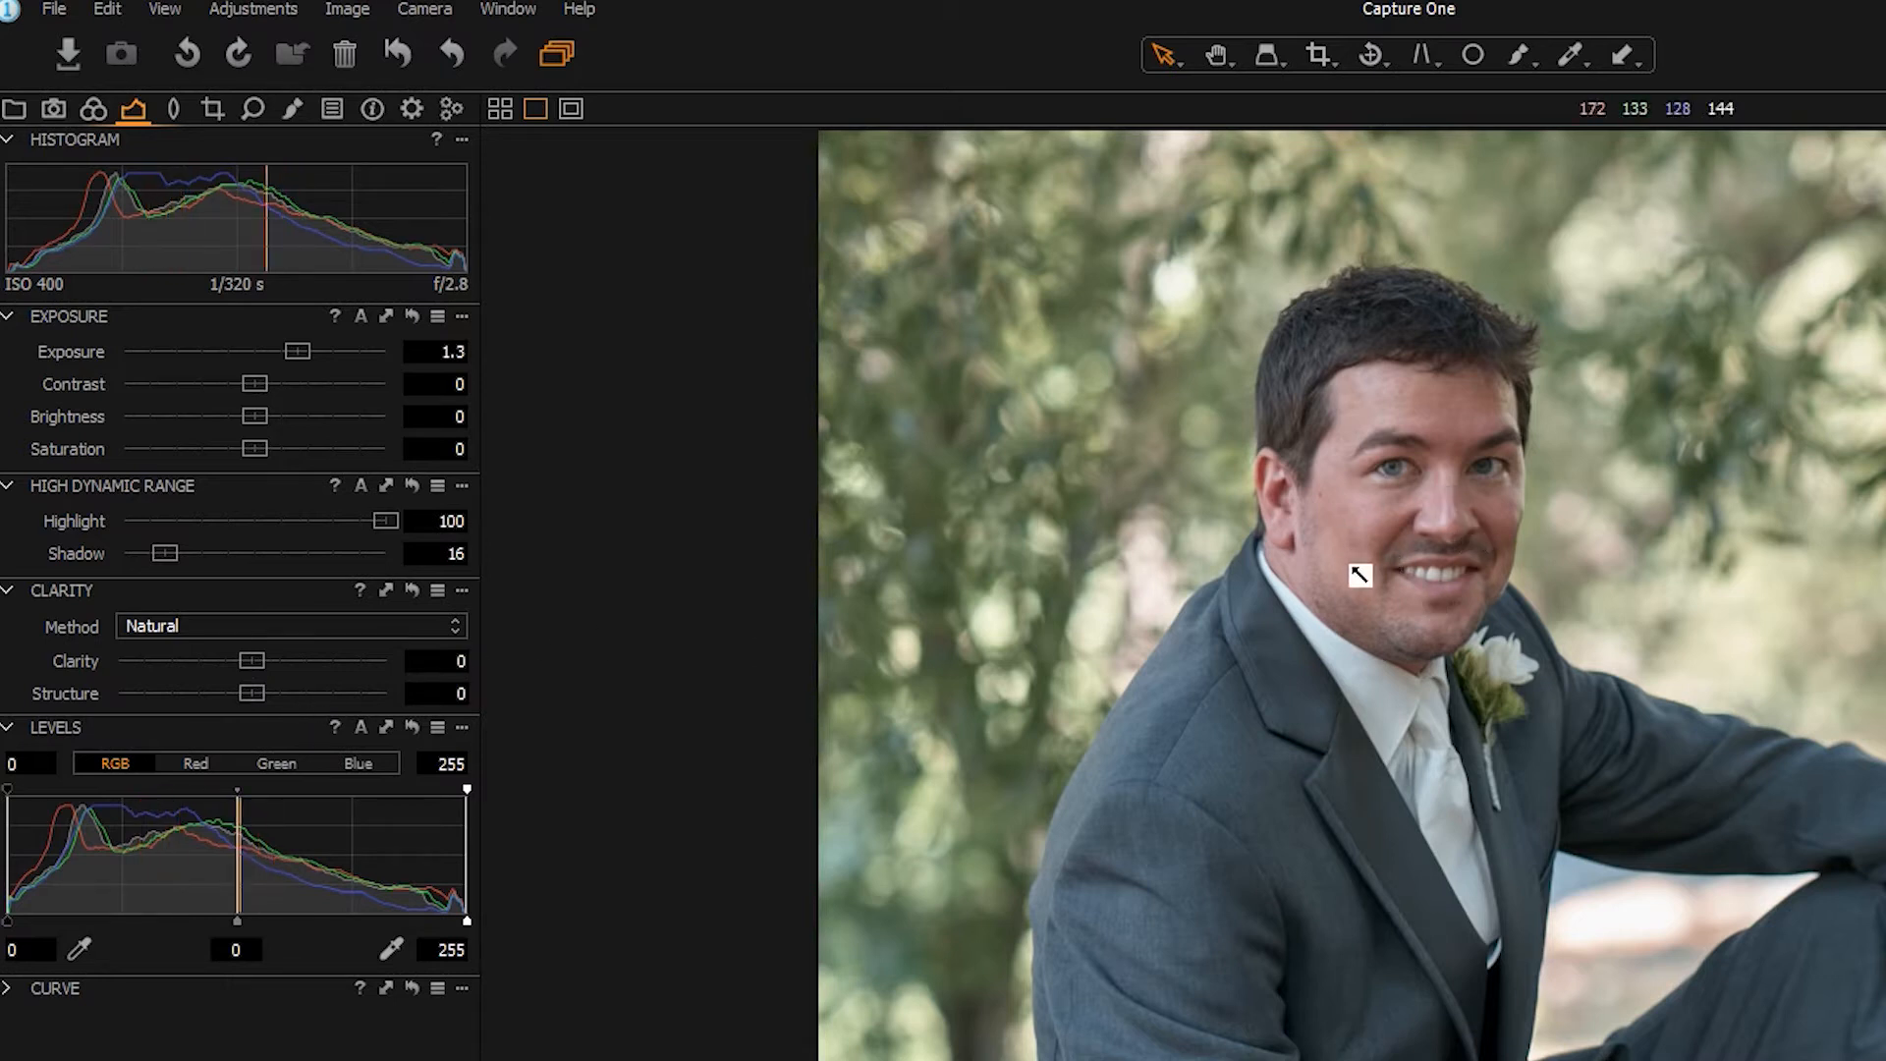
- Look over the available Clarity methods
left_click(295, 630)
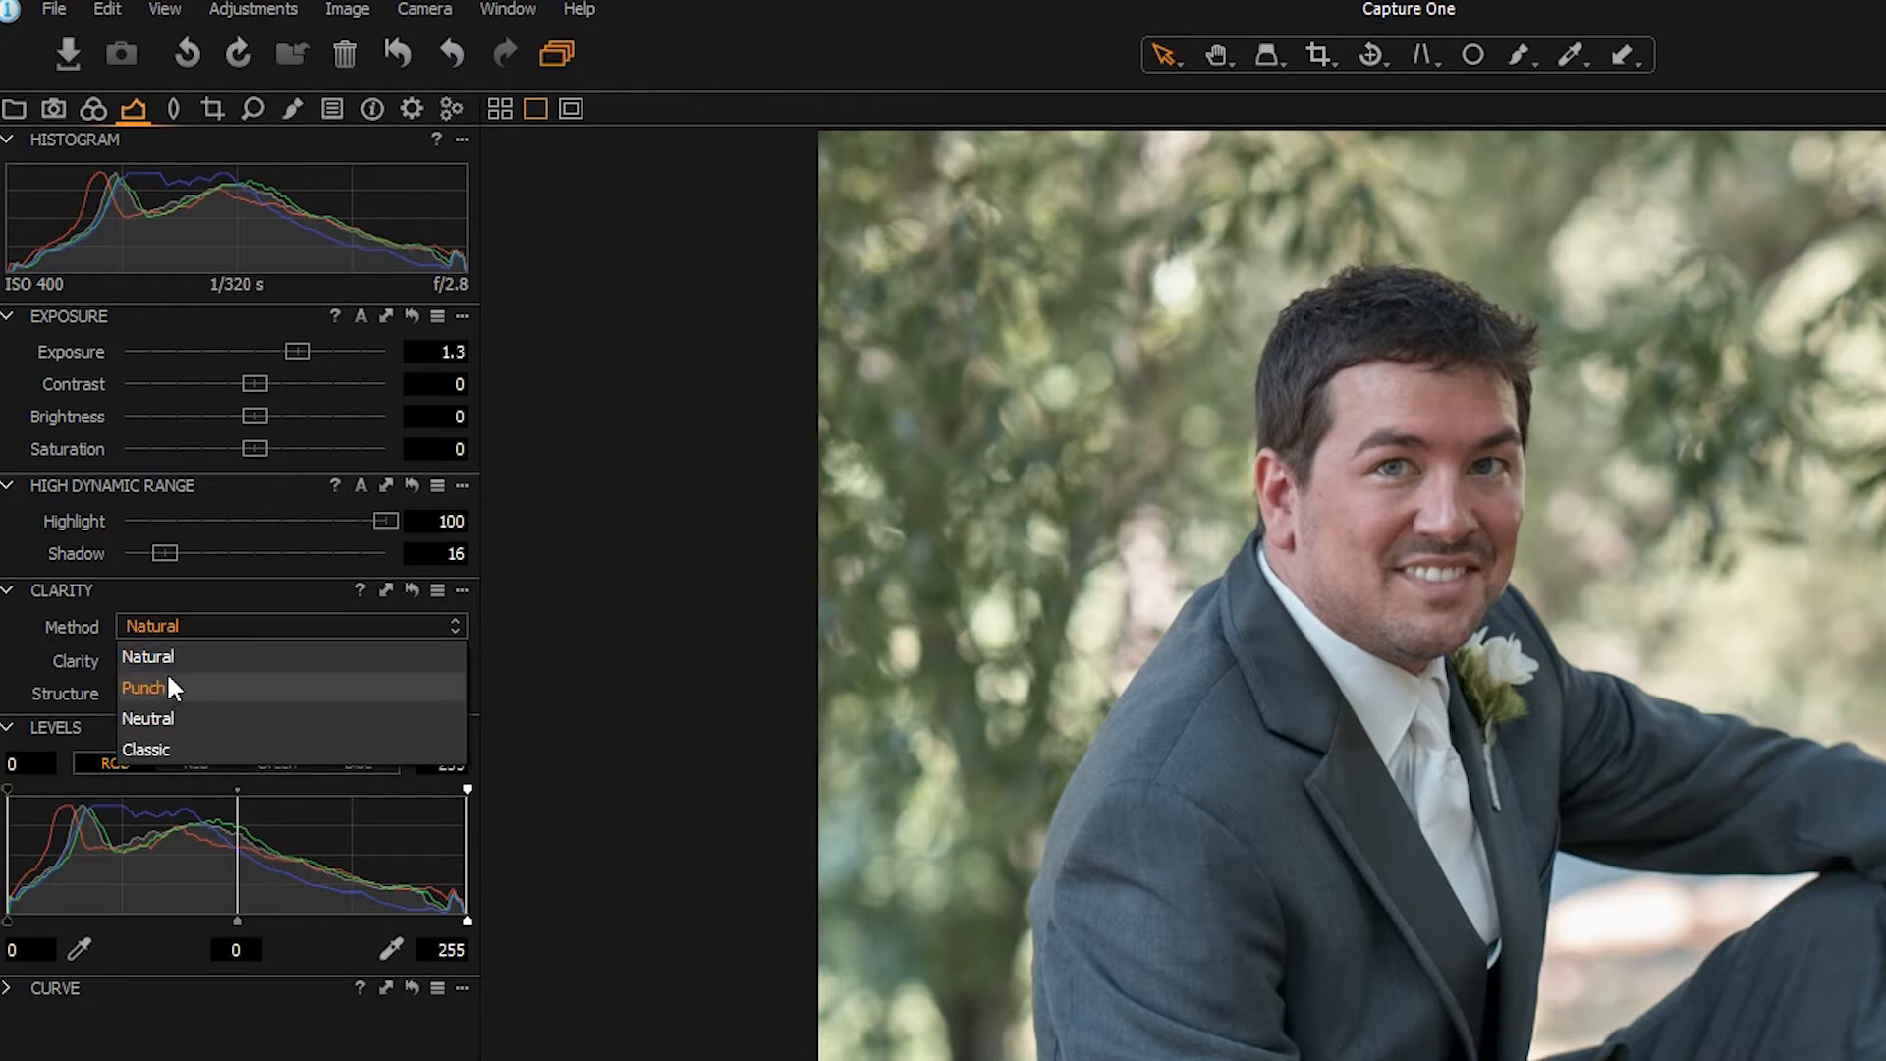
left_click(526, 688)
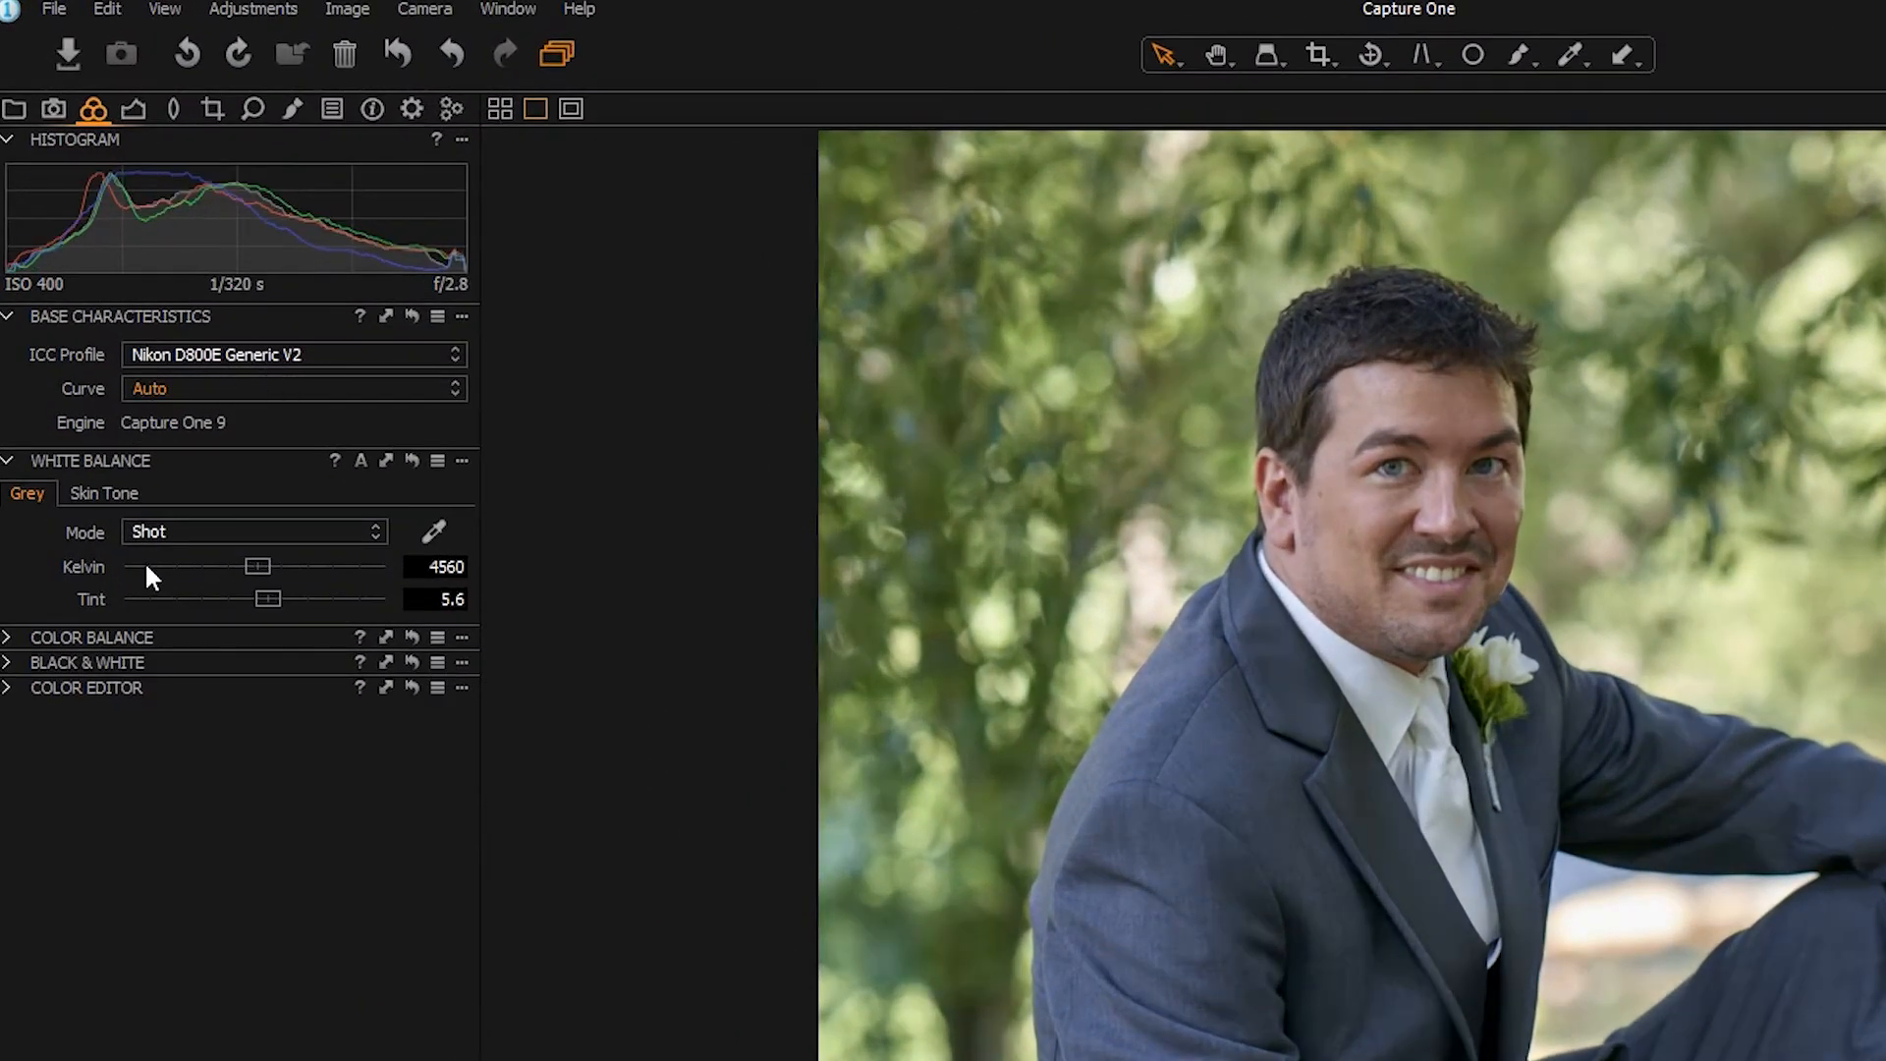
- Set the portrait's white balance Kelvin to 4522 and activate the white balance picker
mouse_move(261, 572)
left_mouse_down()
mouse_move(232, 572)
mouse_move(277, 567)
left_mouse_up()
mouse_move(274, 566)
left_mouse_down()
mouse_move(235, 566)
mouse_move(260, 568)
left_mouse_up()
key("w")
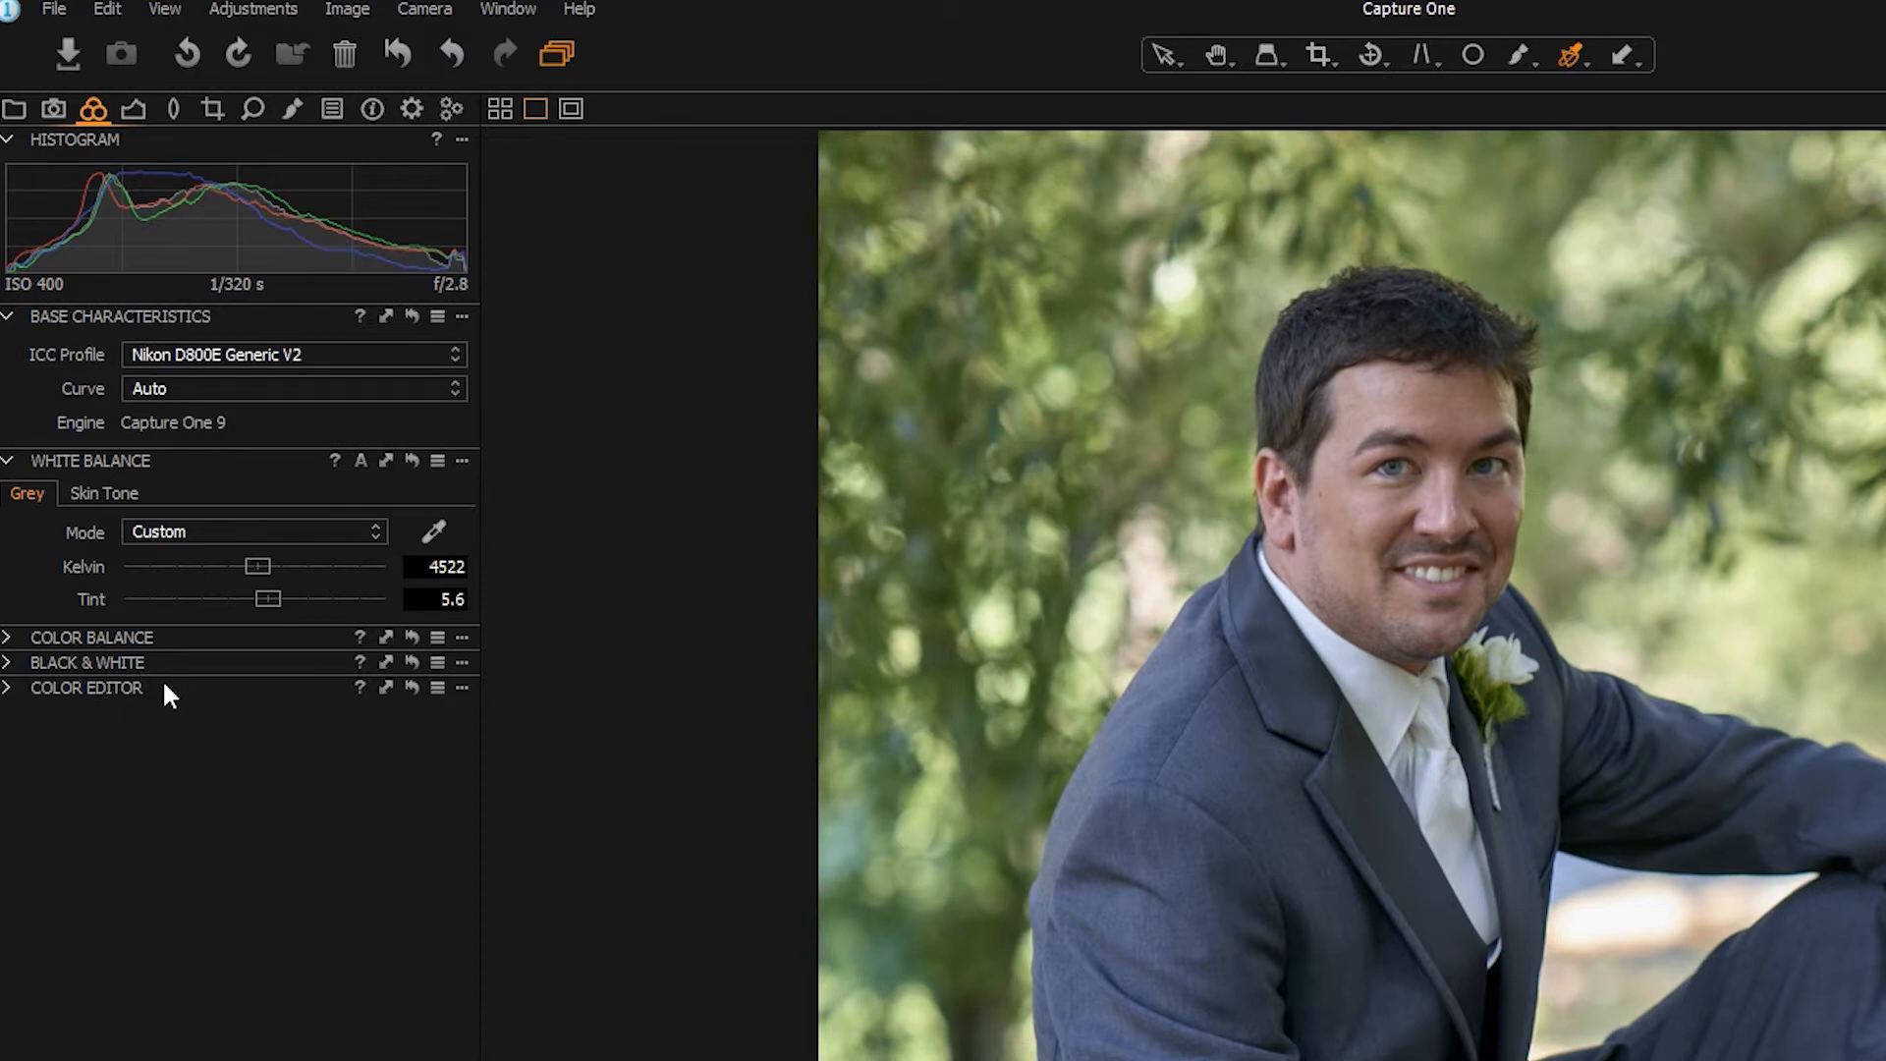
- Try a strong red-magenta tint on the whole portrait with the Master color balance wheel, and undo it
left_click(8, 641)
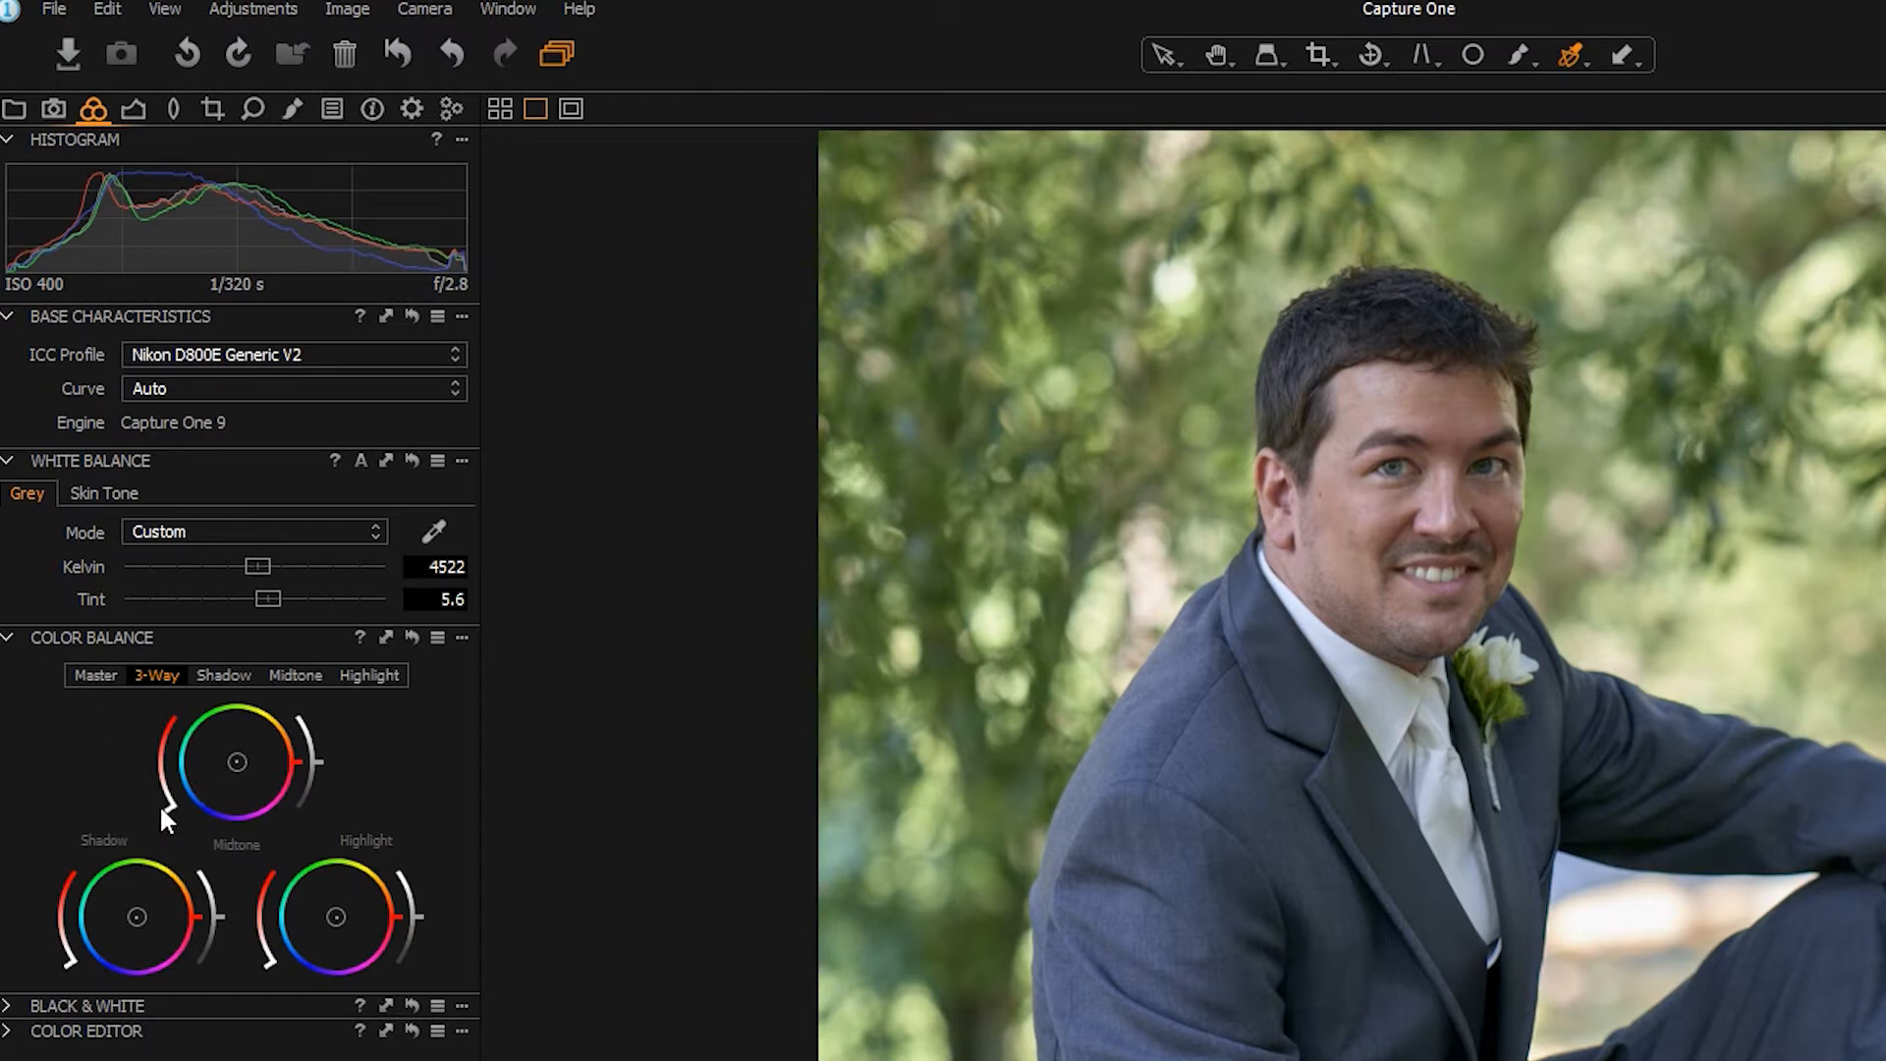
left_click(98, 676)
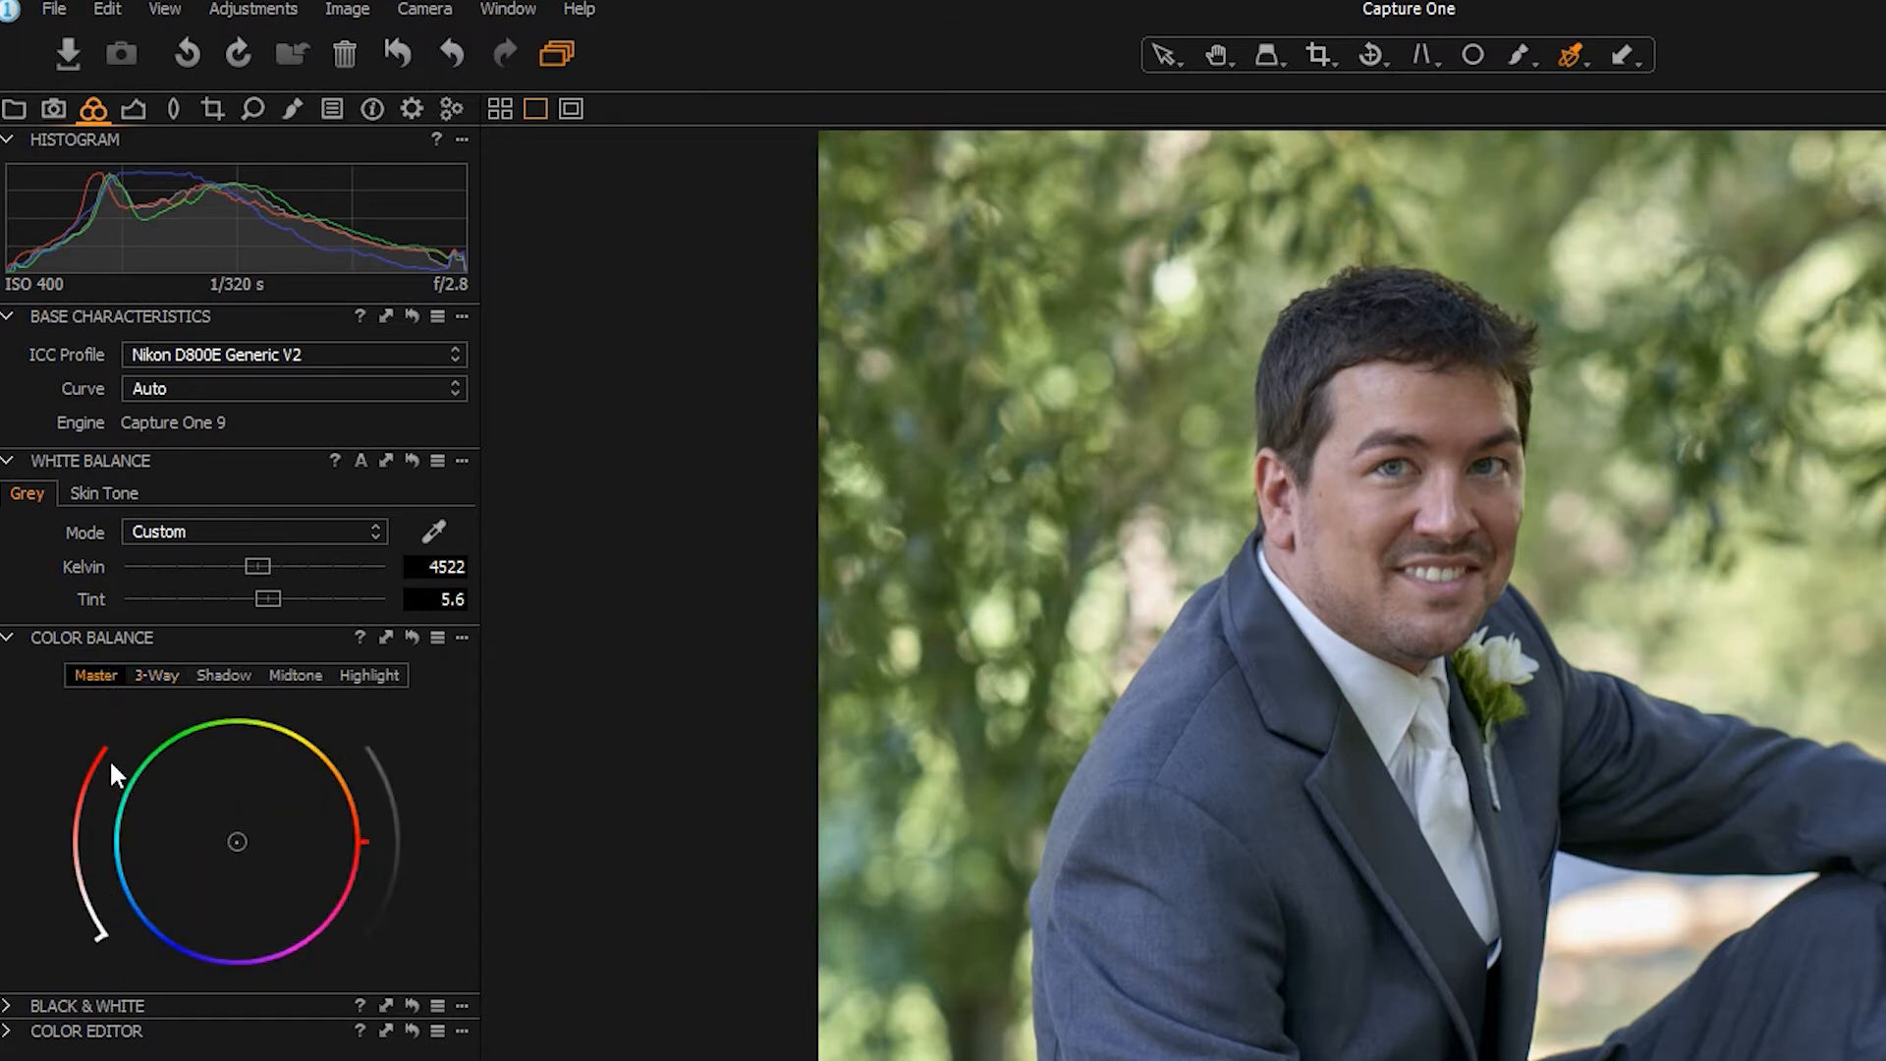
left_click_drag(104, 930, 63, 805)
mouse_move(356, 845)
left_mouse_down()
mouse_move(322, 744)
mouse_move(339, 746)
mouse_move(352, 880)
left_mouse_up()
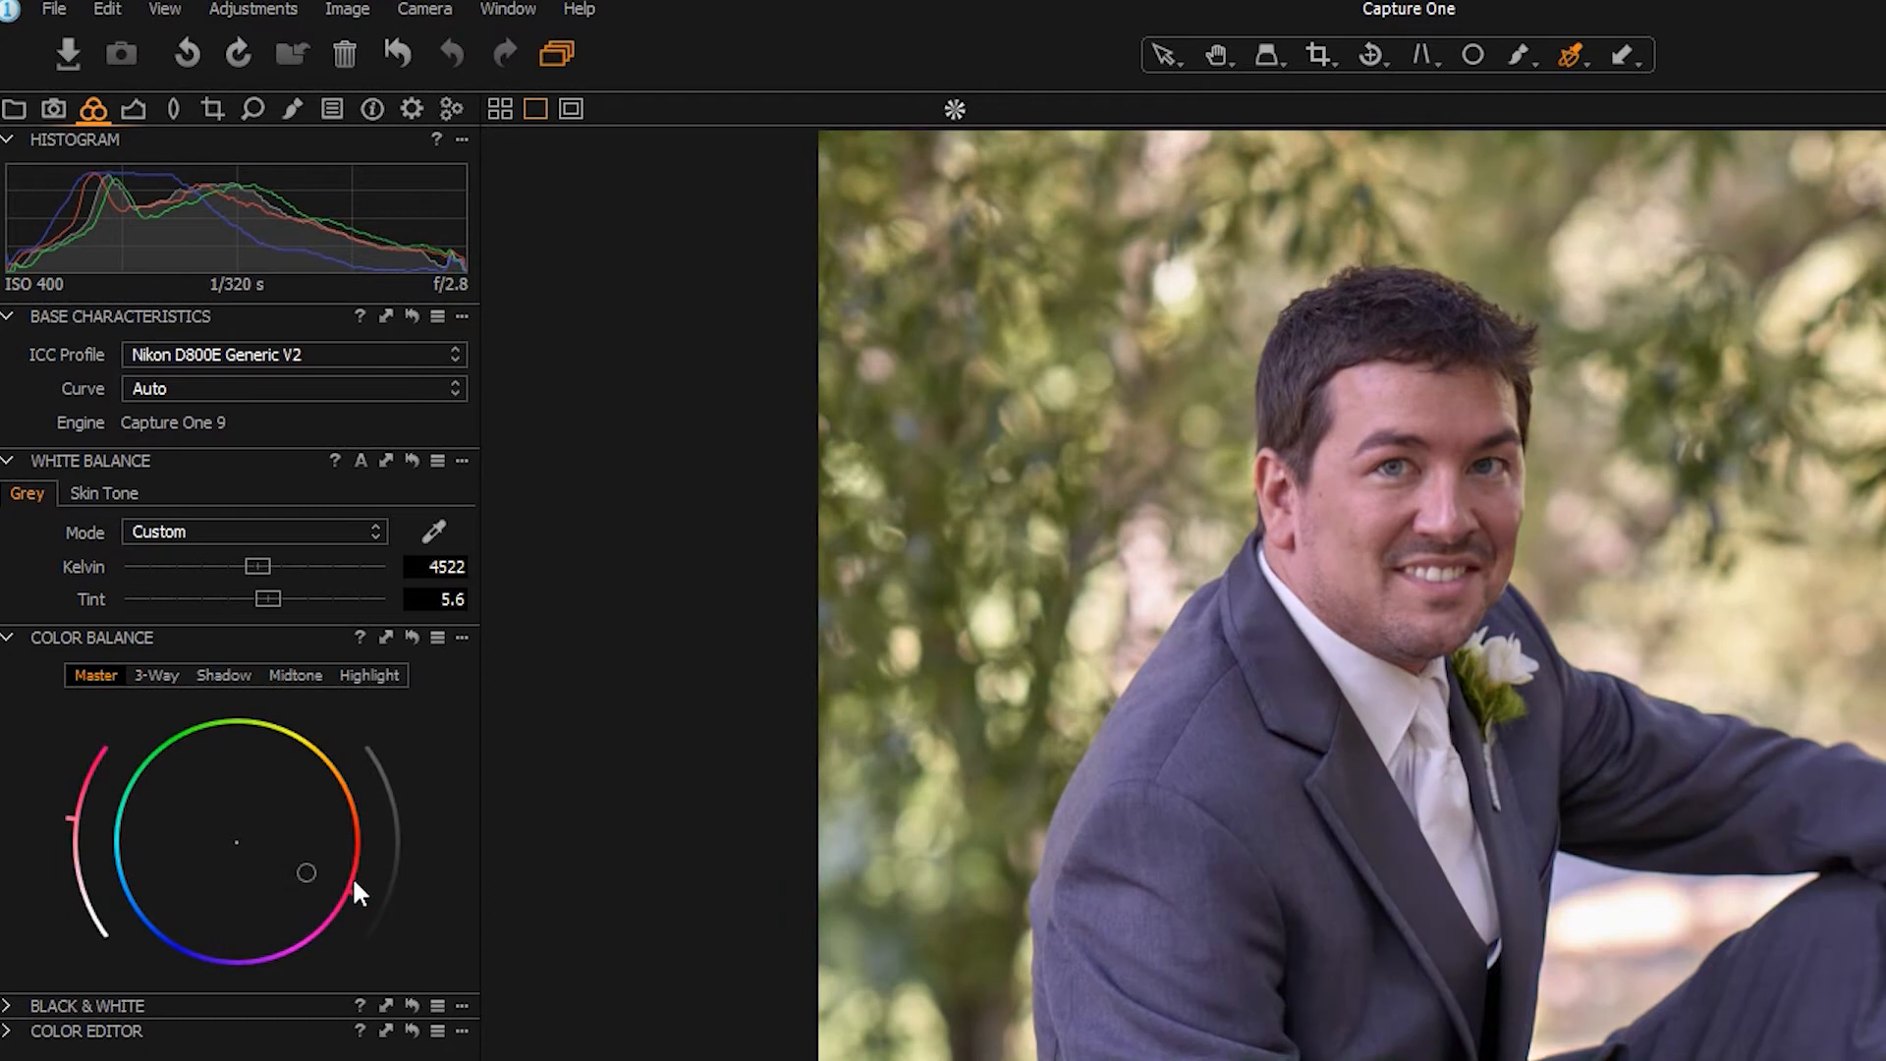
key("ctrl+z")
- Try warm red and yellow tints on the highlights with the 3-Way color balance, undo them and collapse the tool
left_click(161, 674)
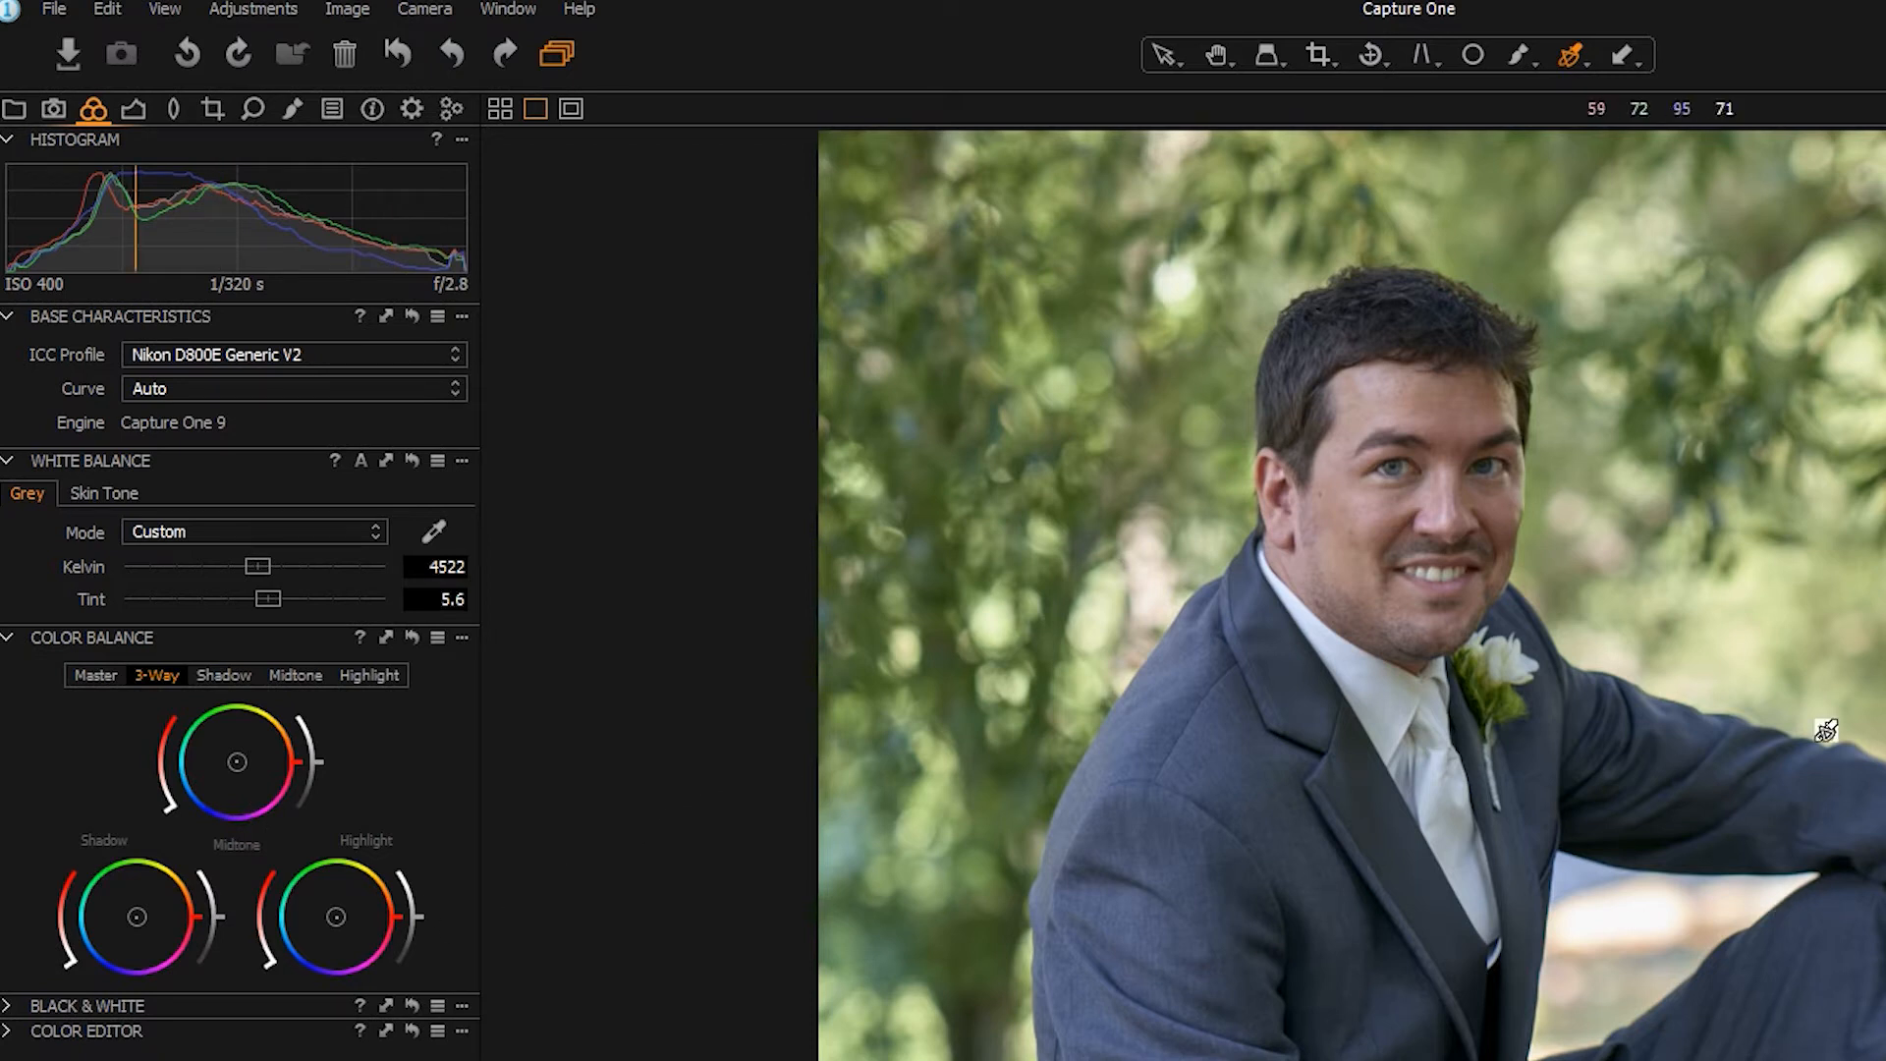
mouse_move(269, 945)
left_mouse_down()
mouse_move(263, 963)
mouse_move(251, 915)
left_mouse_up()
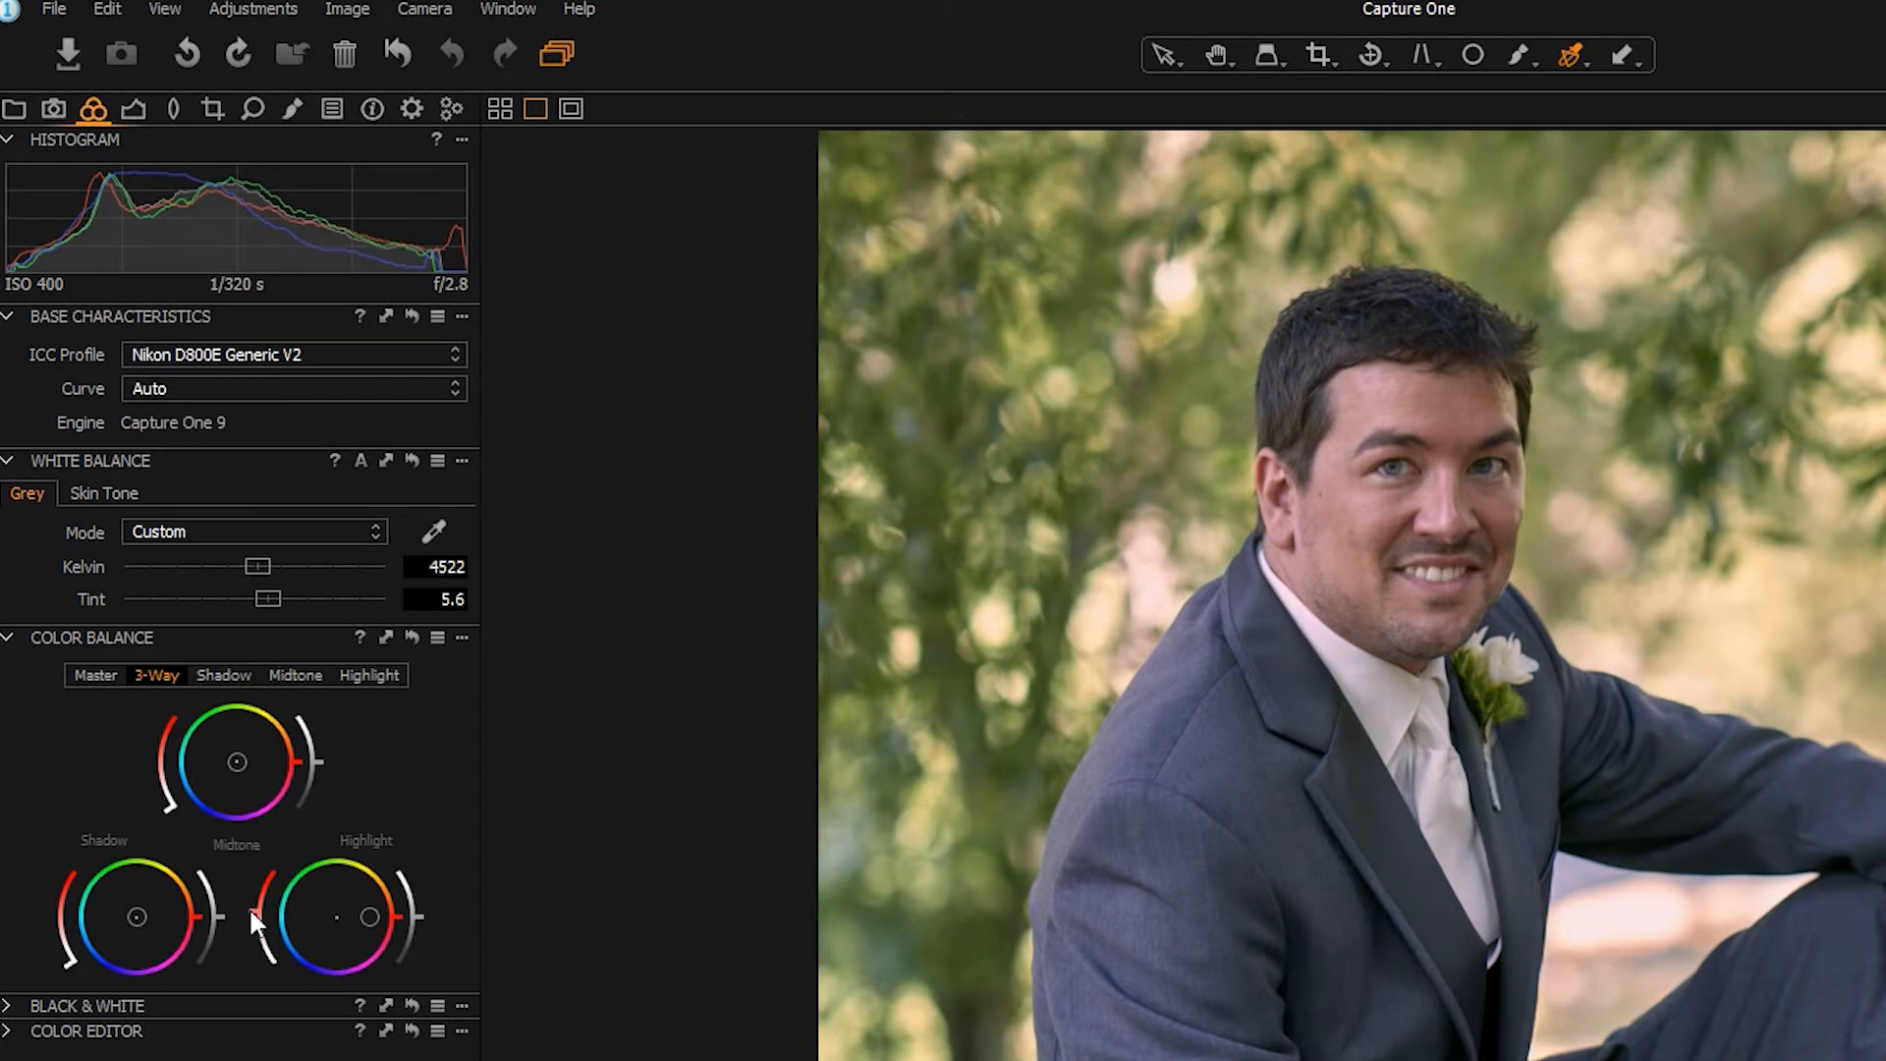
left_click_drag(399, 911, 379, 854)
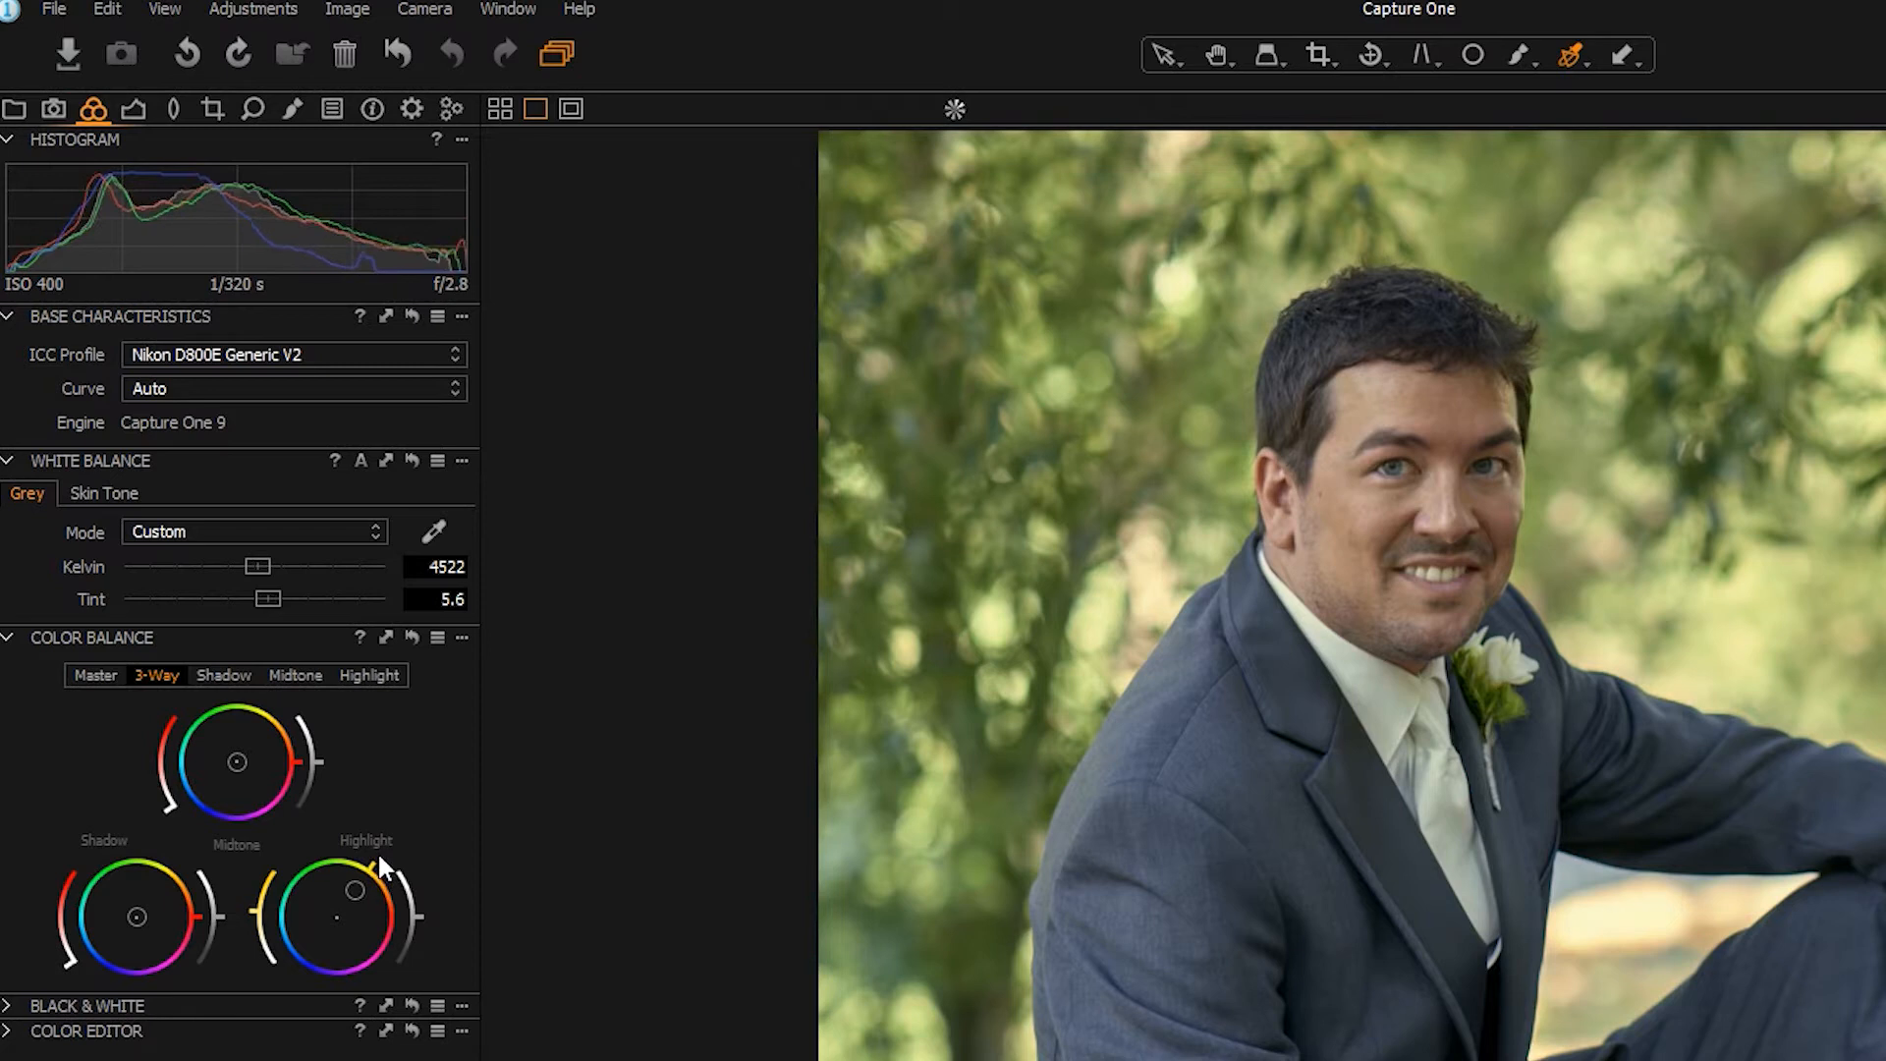
key("ctrl+z")
key("ctrl+z")
key("ctrl+z")
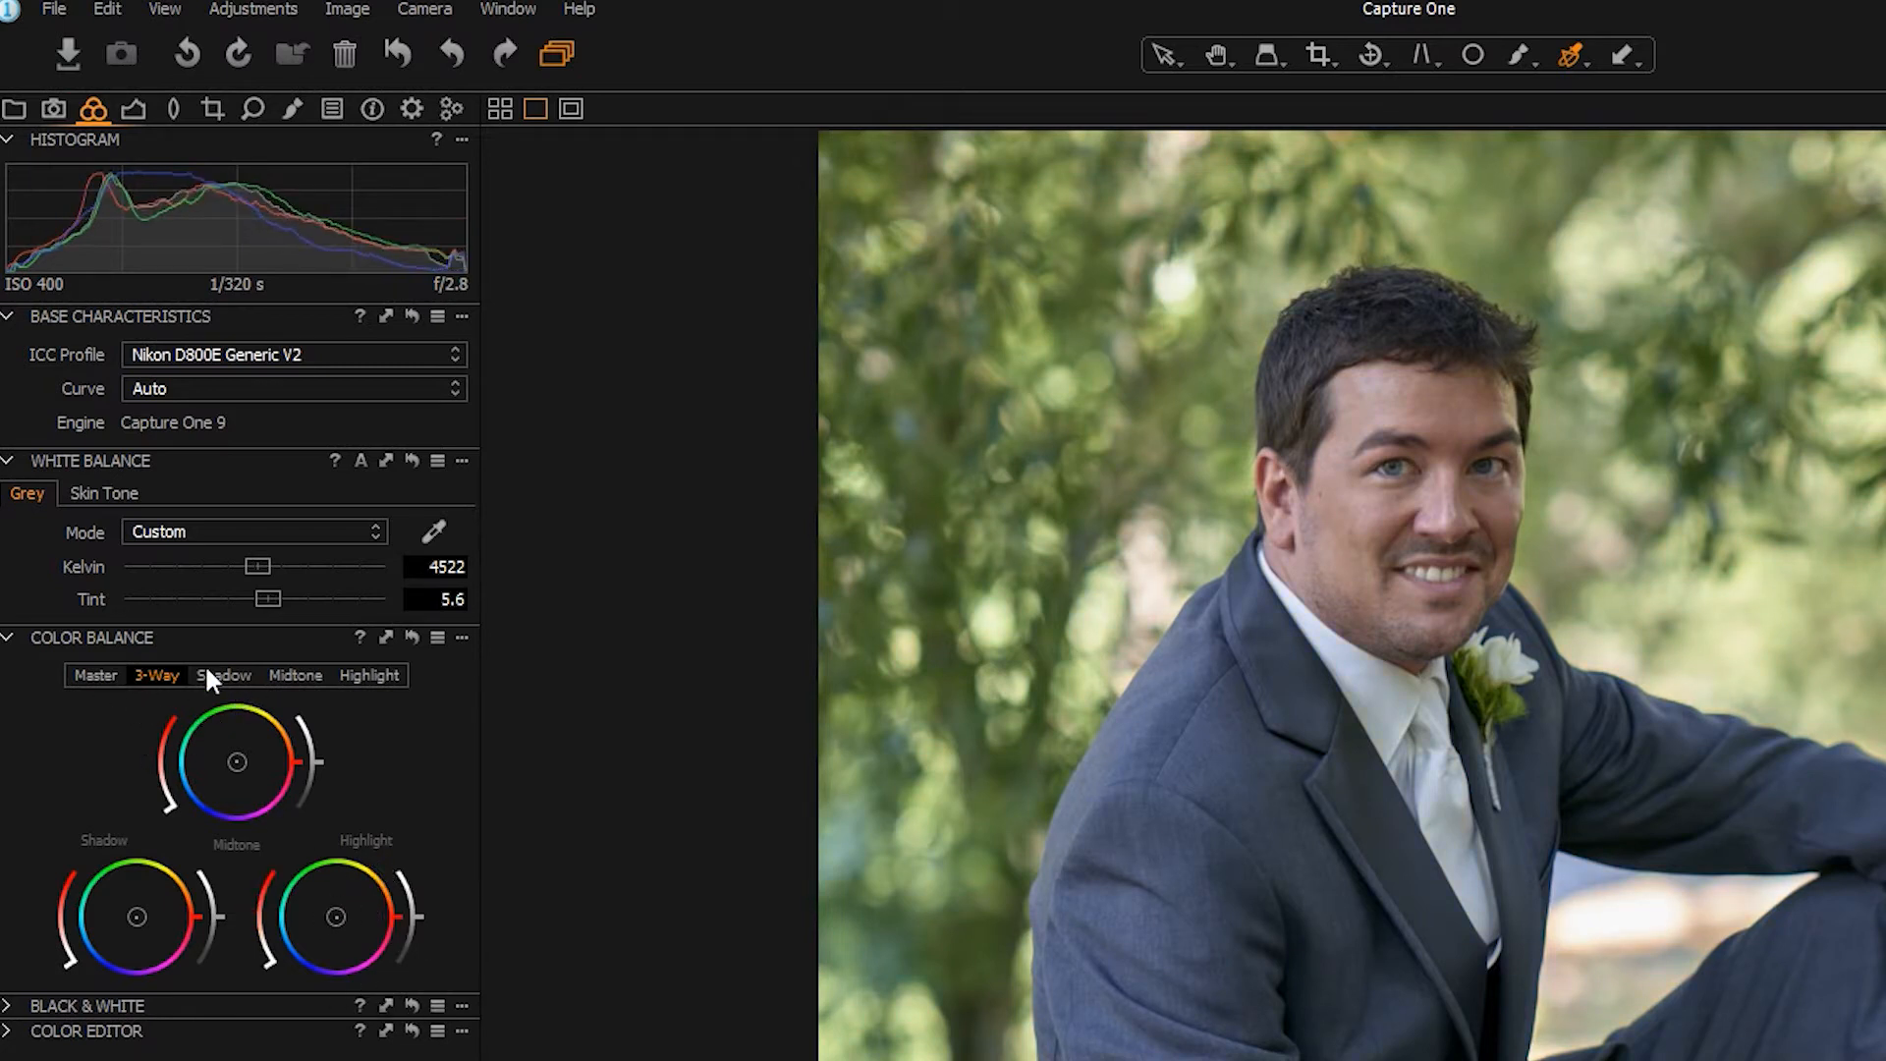
left_click(10, 640)
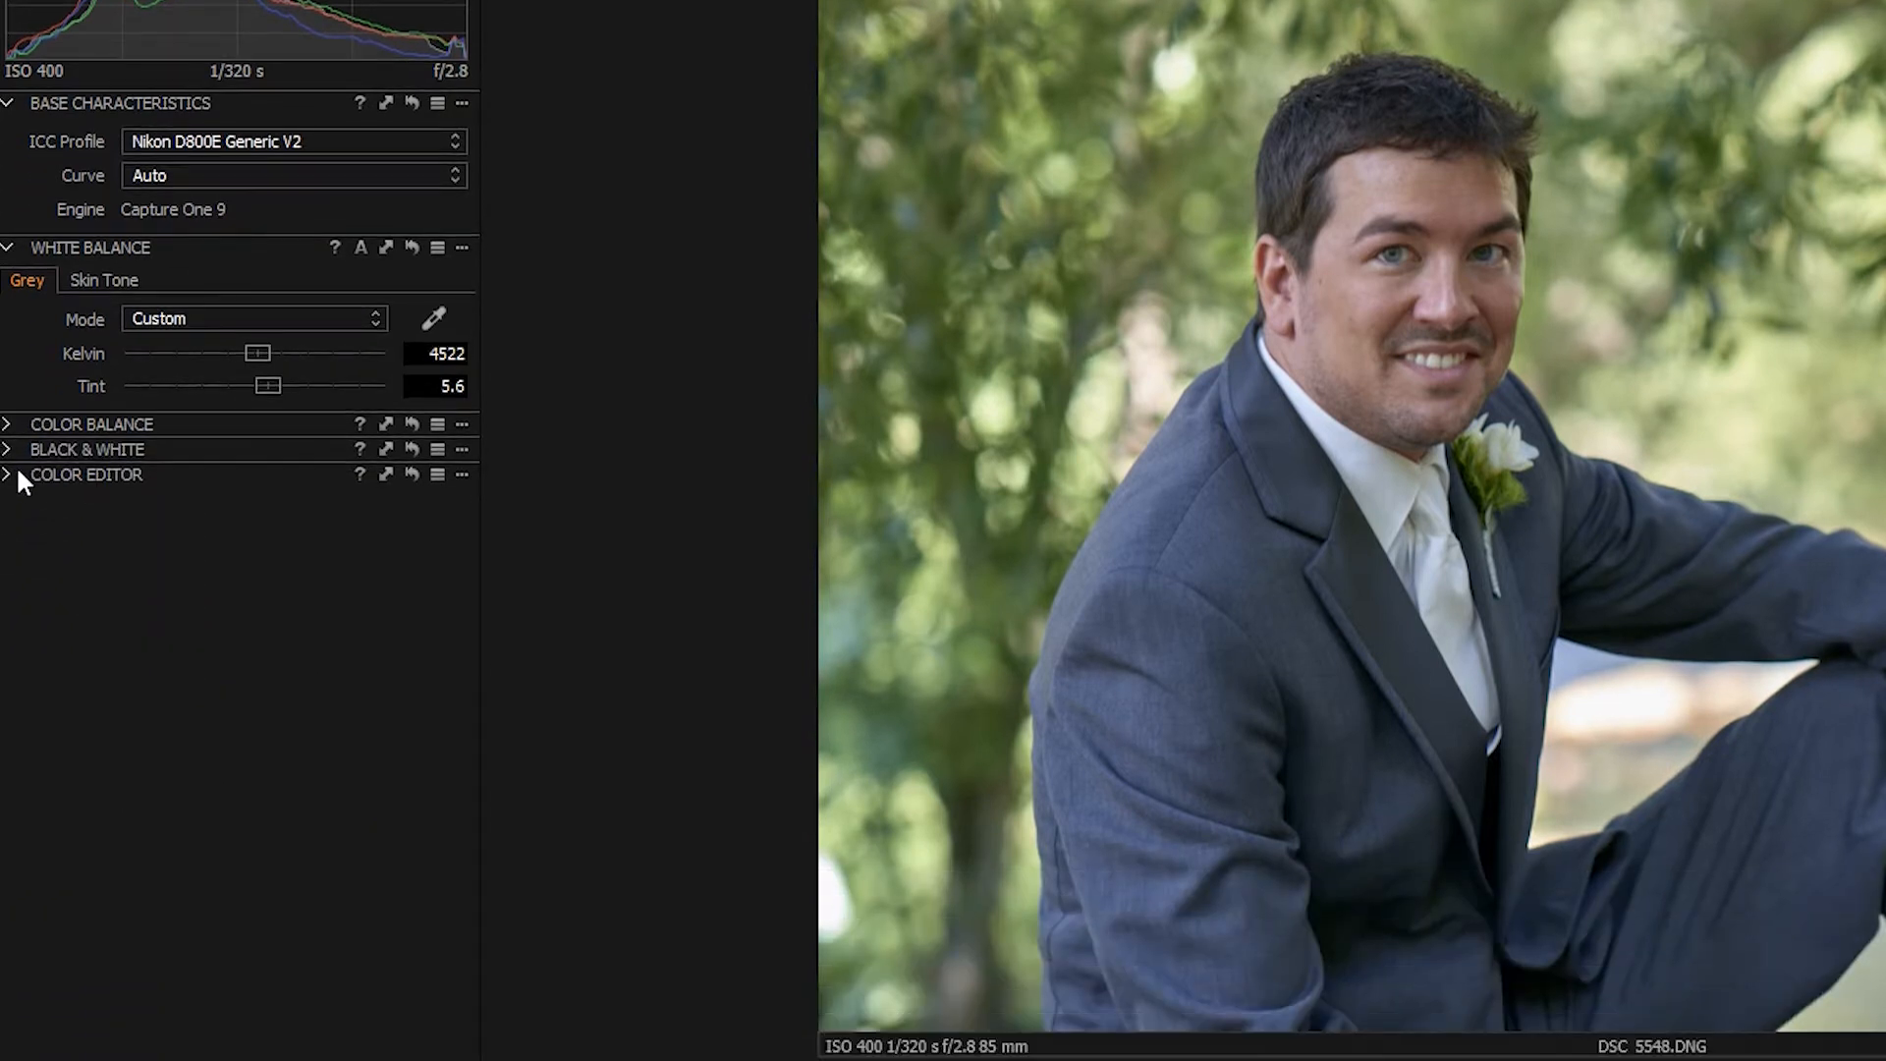
- Select the green color range in the basic Color Editor by sampling the background foliage
left_click(12, 688)
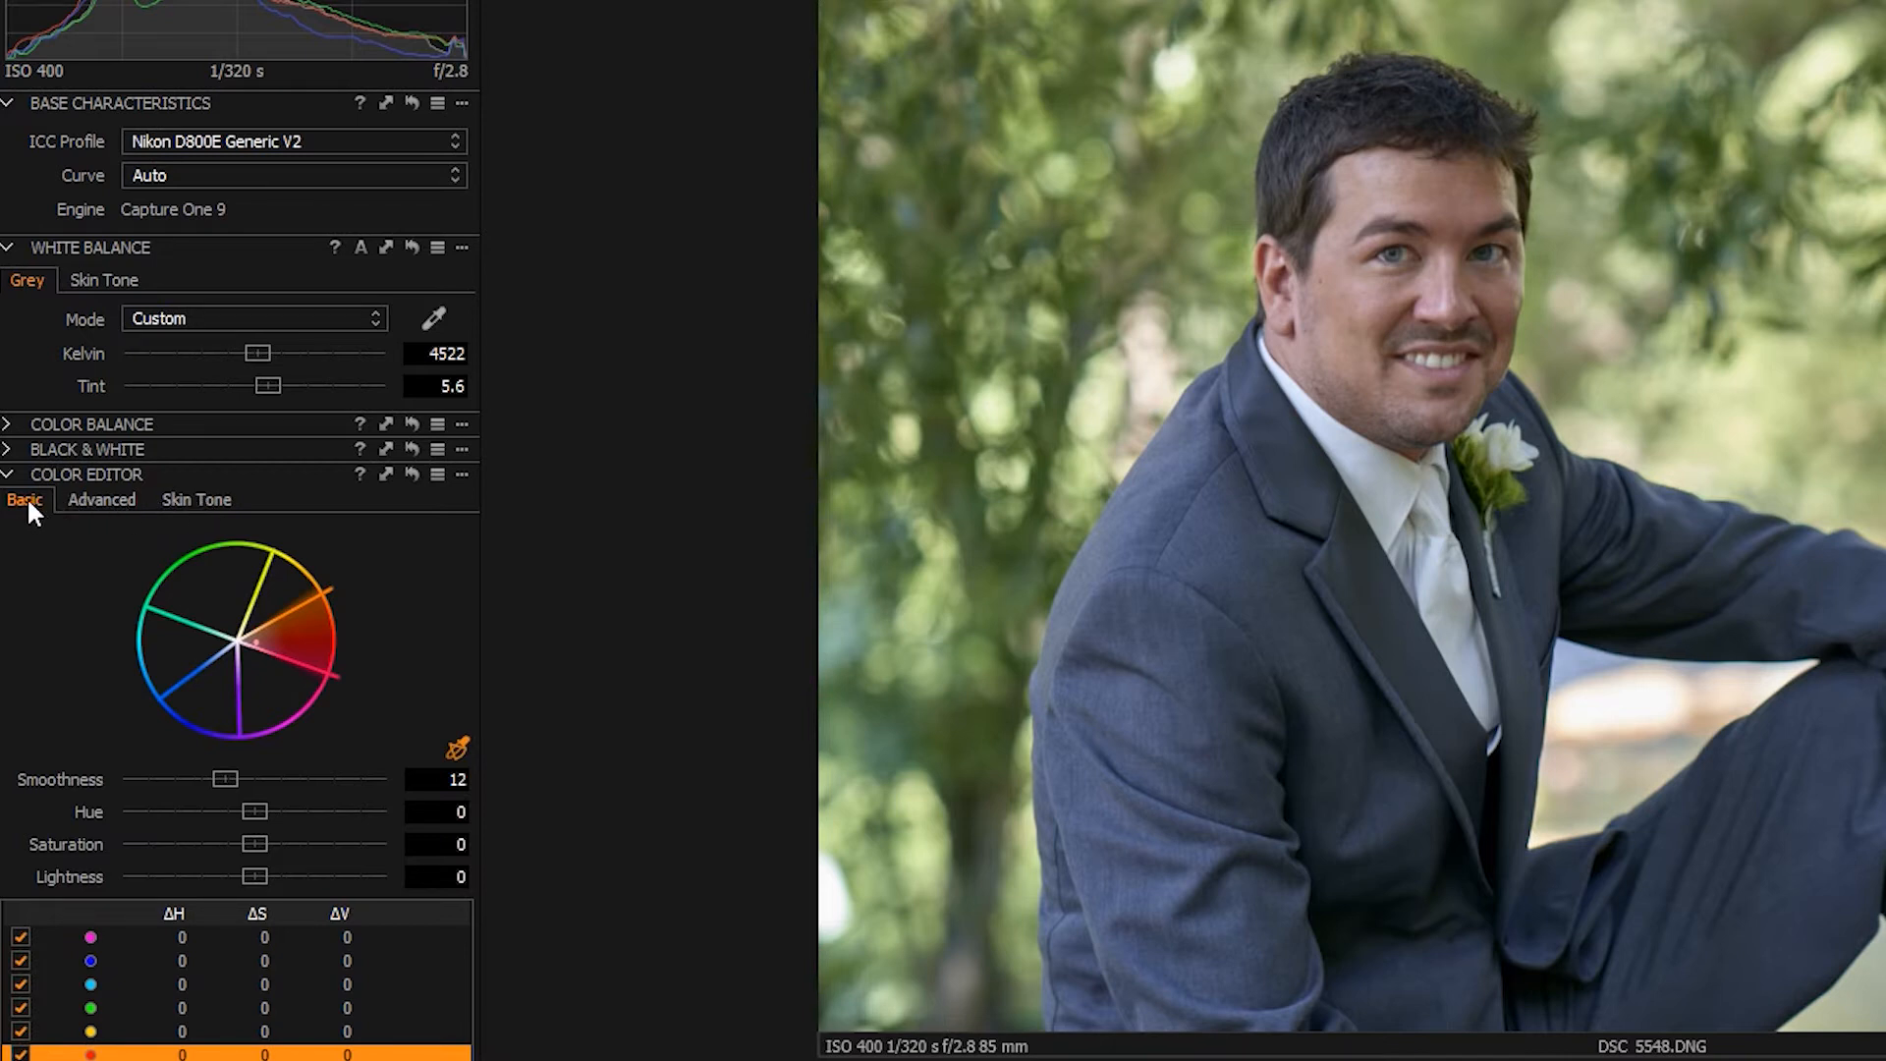
left_click(477, 751)
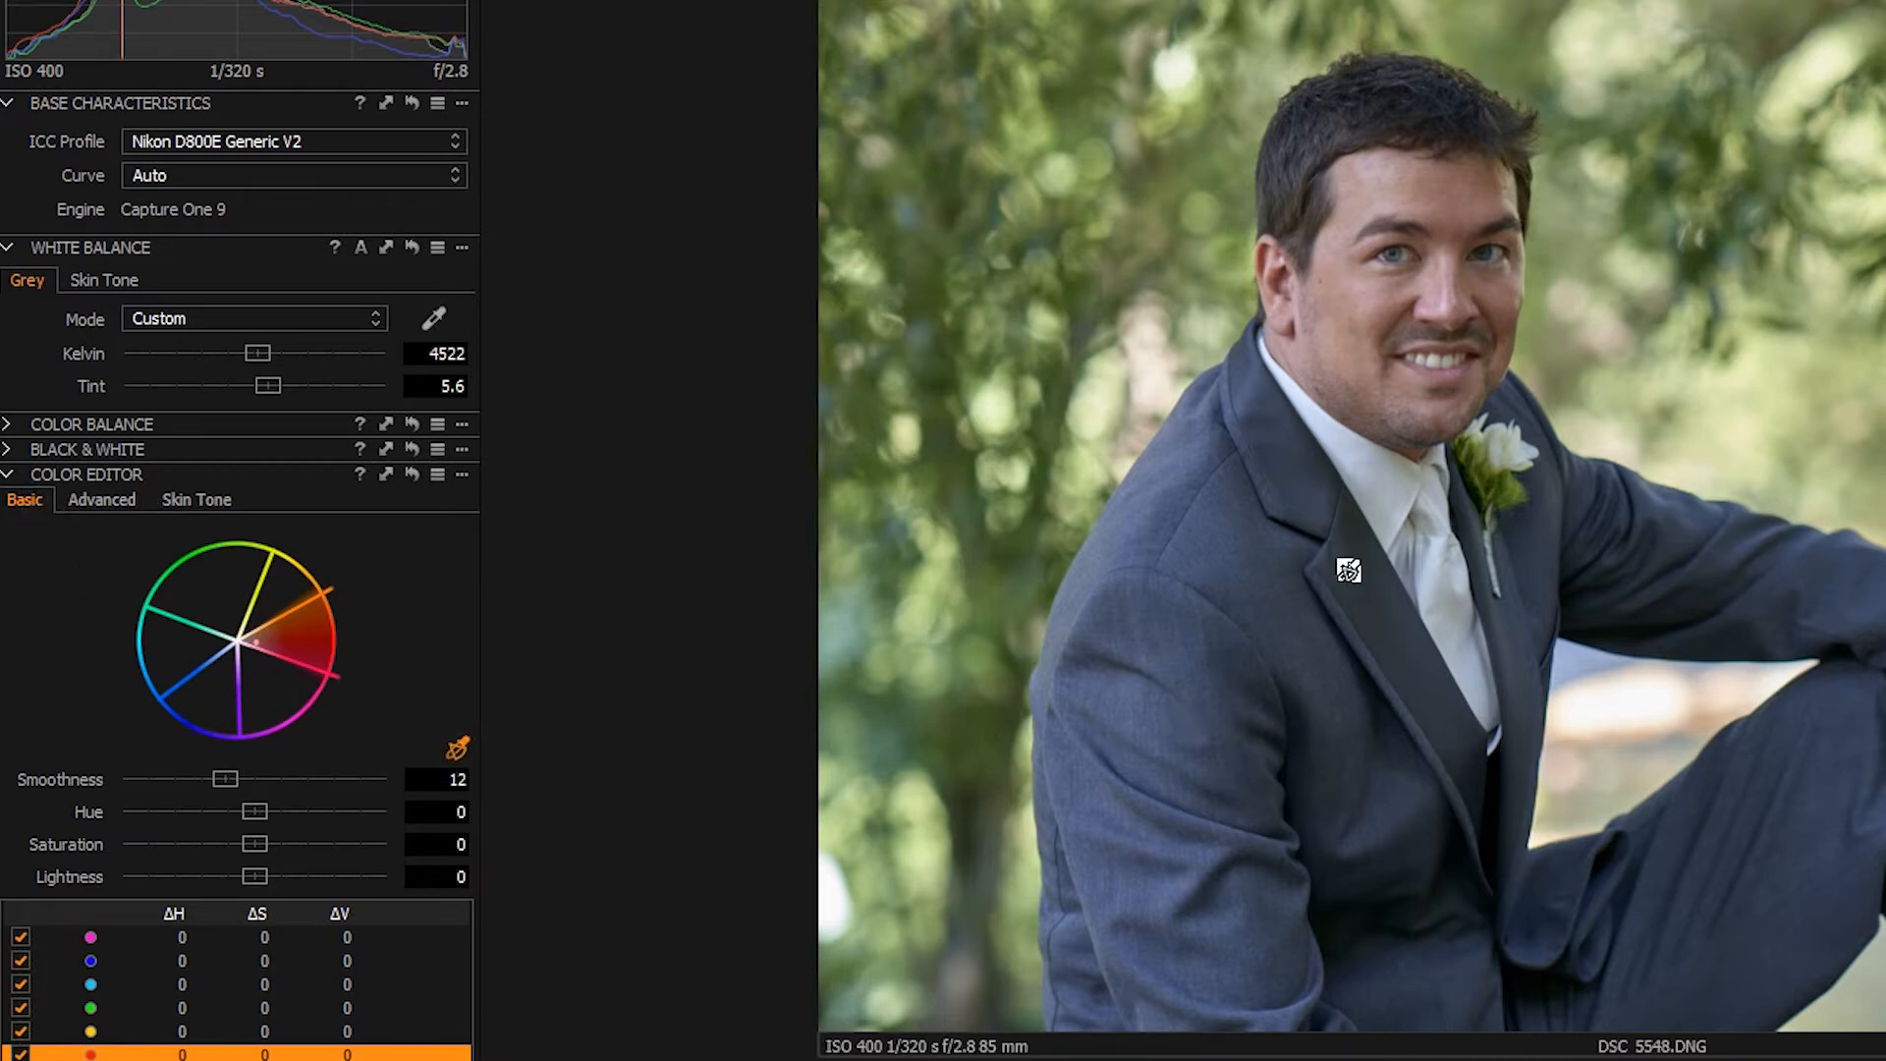
left_click(1149, 218)
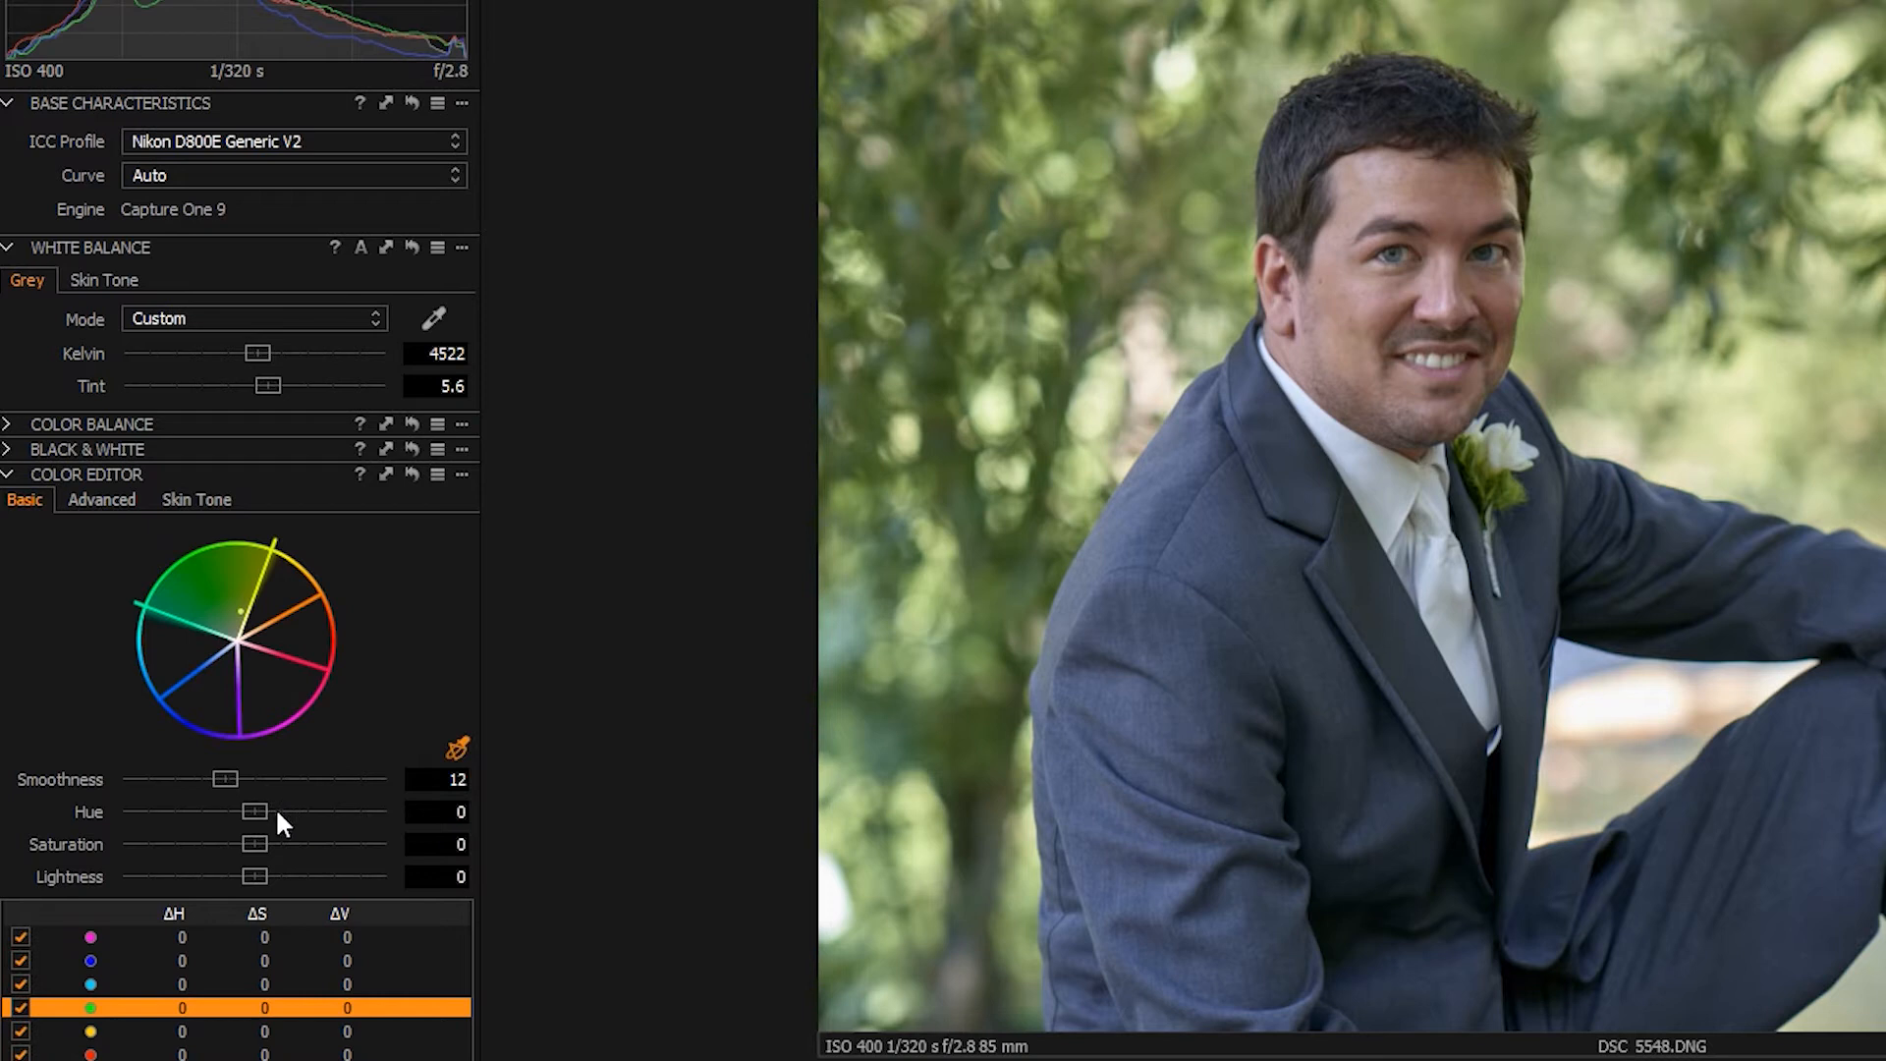
- Open the Color Editor's Skin Tone mode, display the selected color range and leave Smoothness at 25
left_click(198, 500)
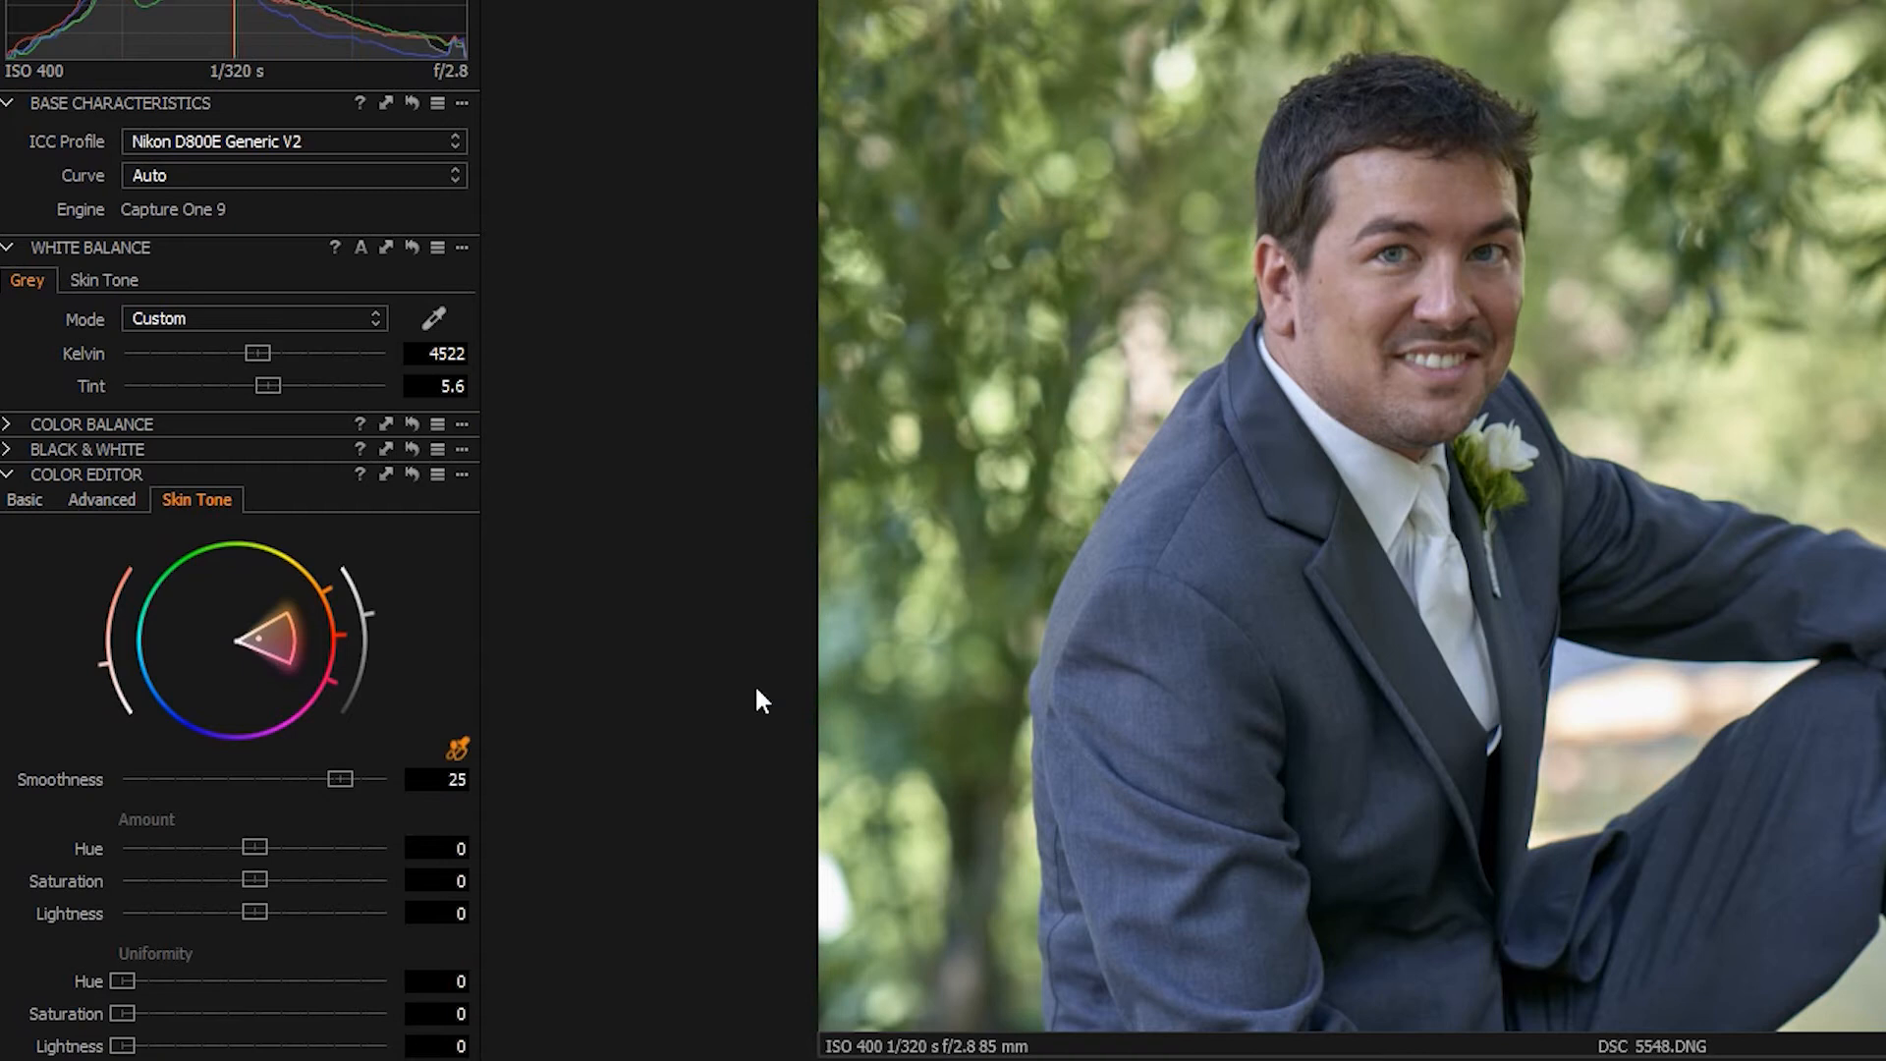
left_click(457, 747)
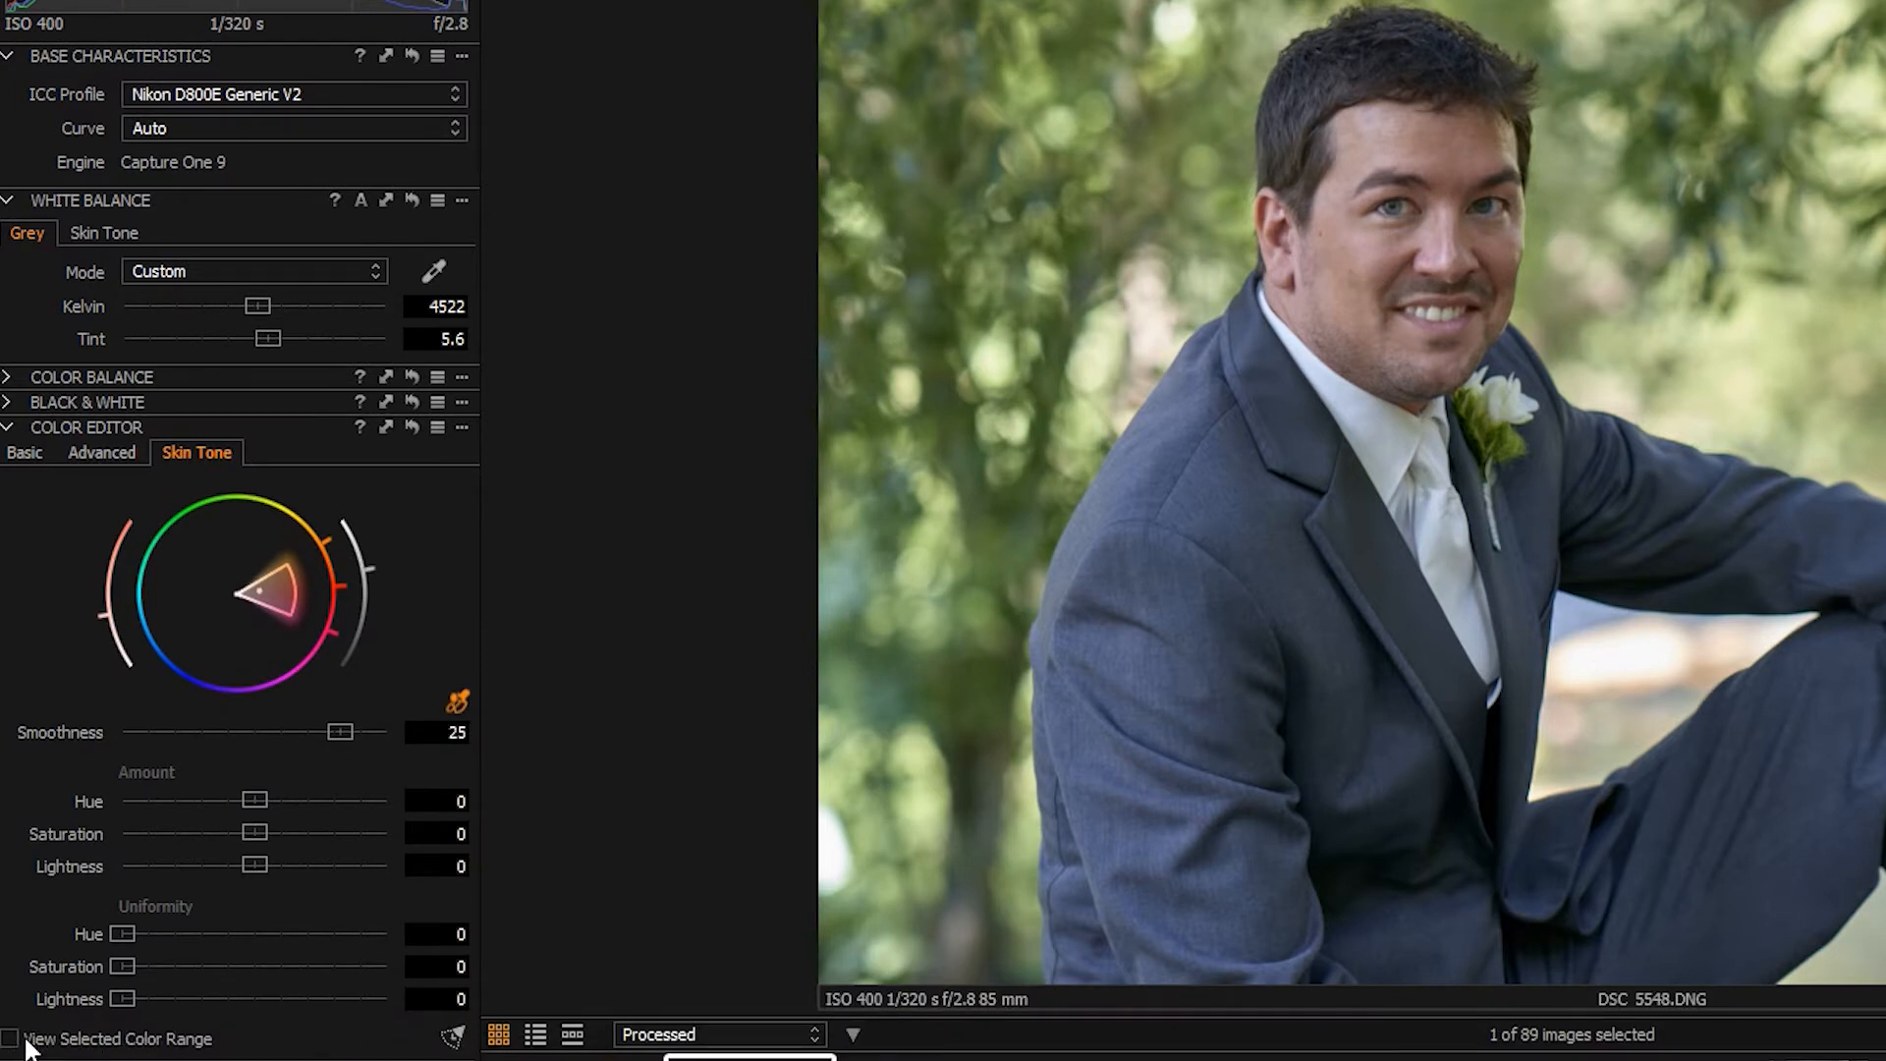
left_click(41, 1042)
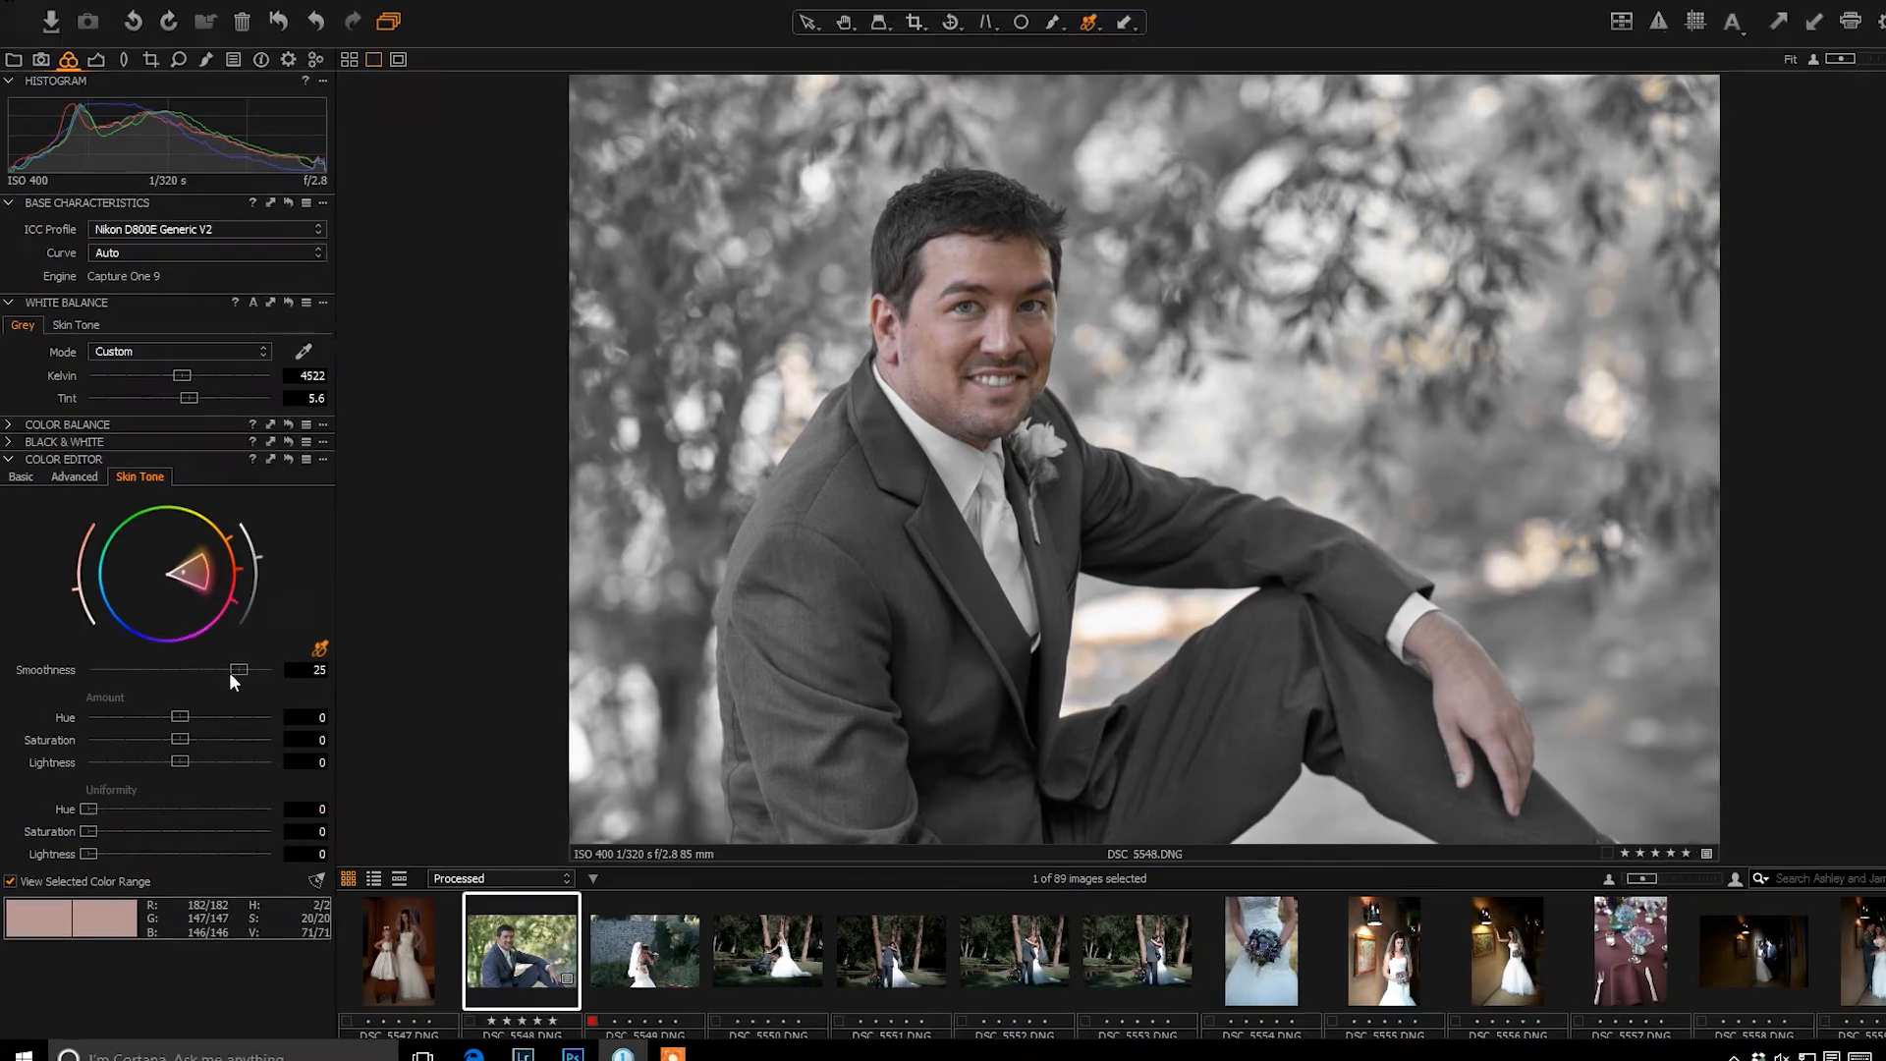
left_click_drag(229, 673, 180, 660)
left_click_drag(265, 729, 342, 736)
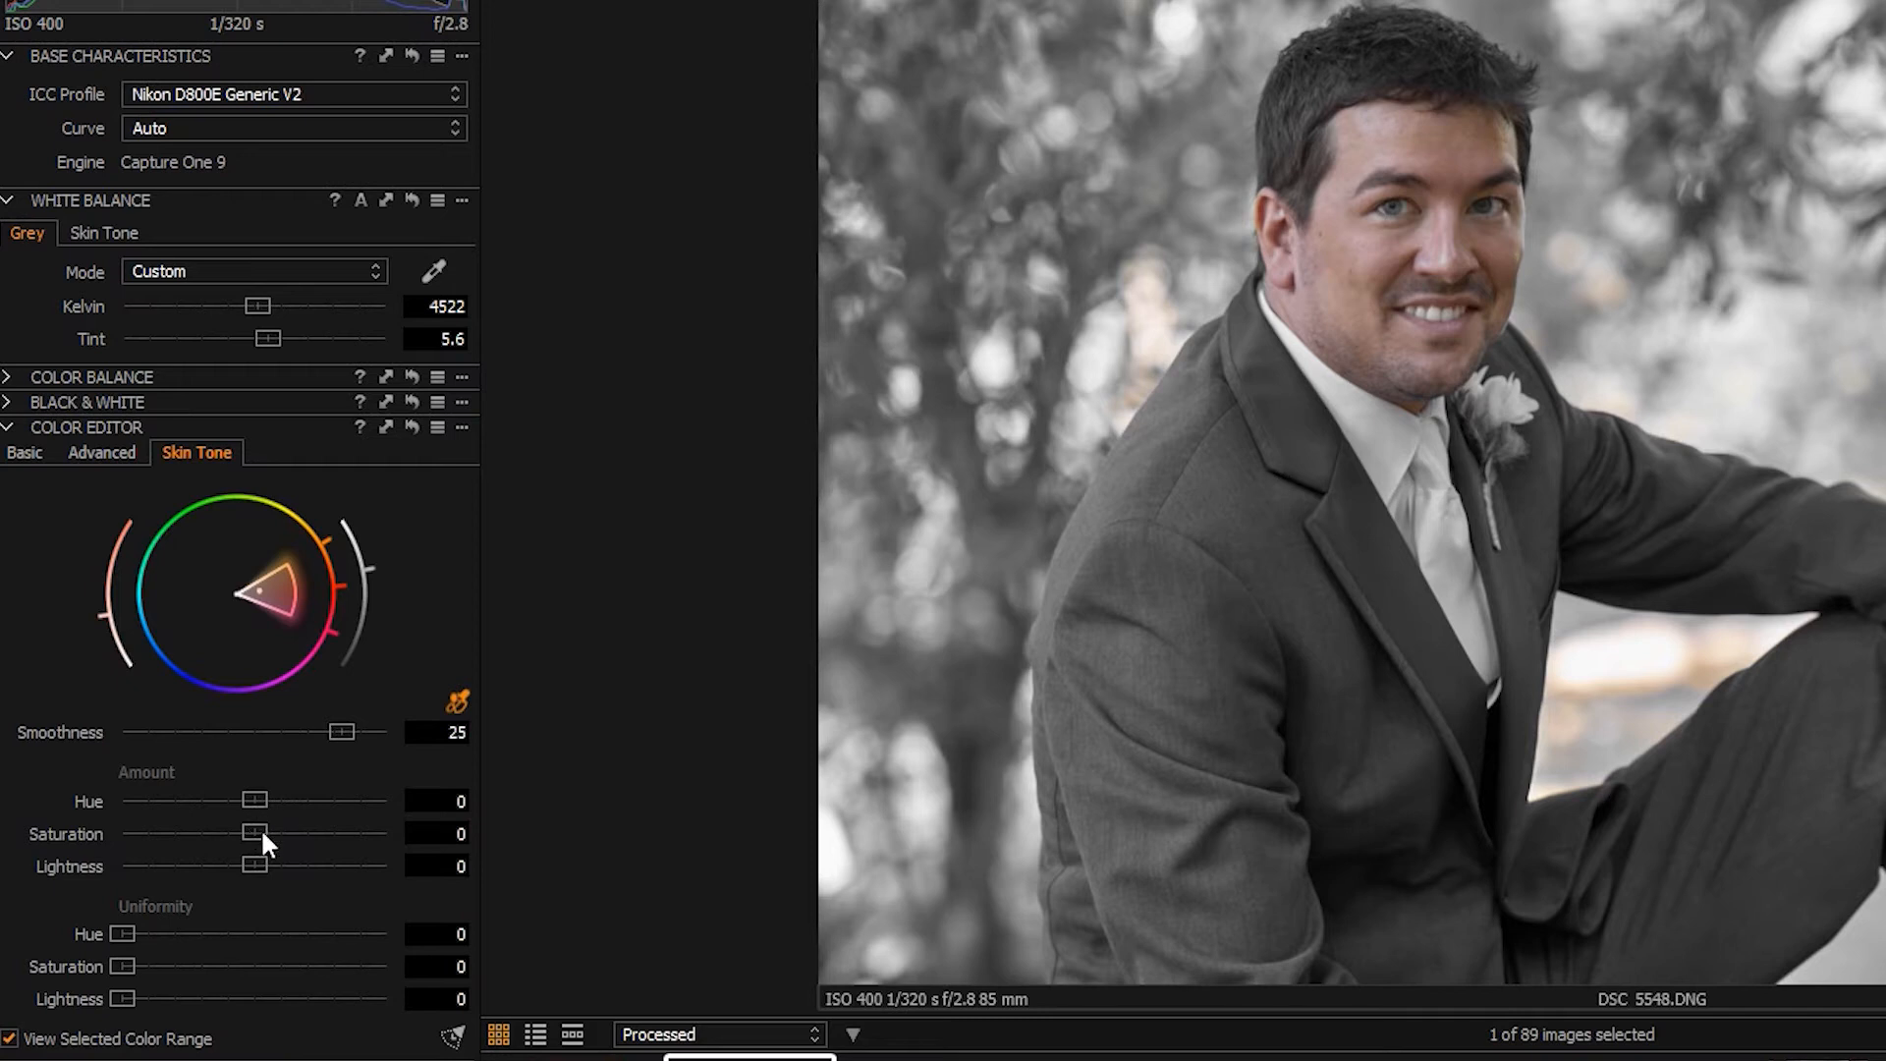
- Set the skin tone's Saturation amount to -3.7 with the selected color range view turned off
mouse_move(255, 832)
left_mouse_down()
mouse_move(103, 830)
mouse_move(222, 833)
left_mouse_up()
left_click(11, 1038)
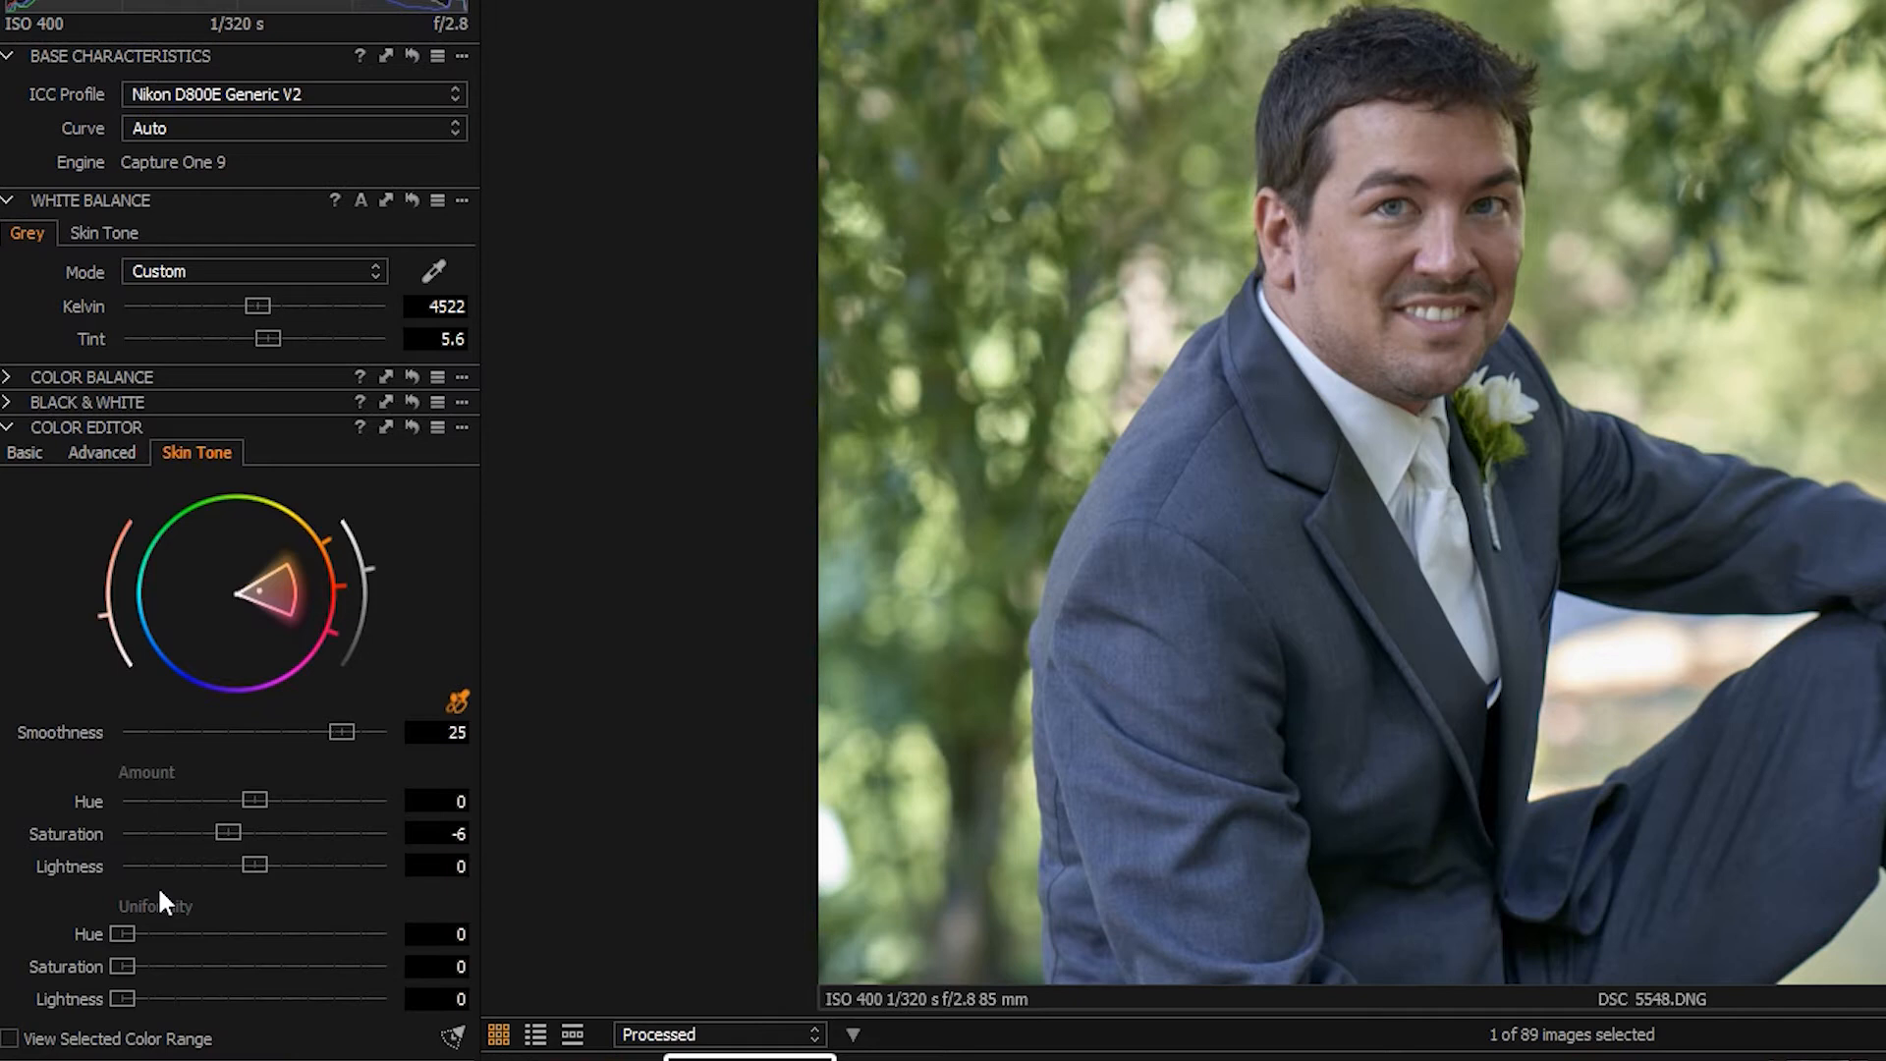
left_click_drag(228, 833, 255, 834)
scroll(256, 835, "down", 11)
scroll(253, 831, "down", 3)
scroll(236, 833, "up", 1)
- Fine-tune the orange edge of the skin tone range on the color wheel and display the selected color range
mouse_move(339, 556)
left_mouse_down()
mouse_move(330, 539)
mouse_move(342, 550)
left_mouse_up()
left_click(54, 1039)
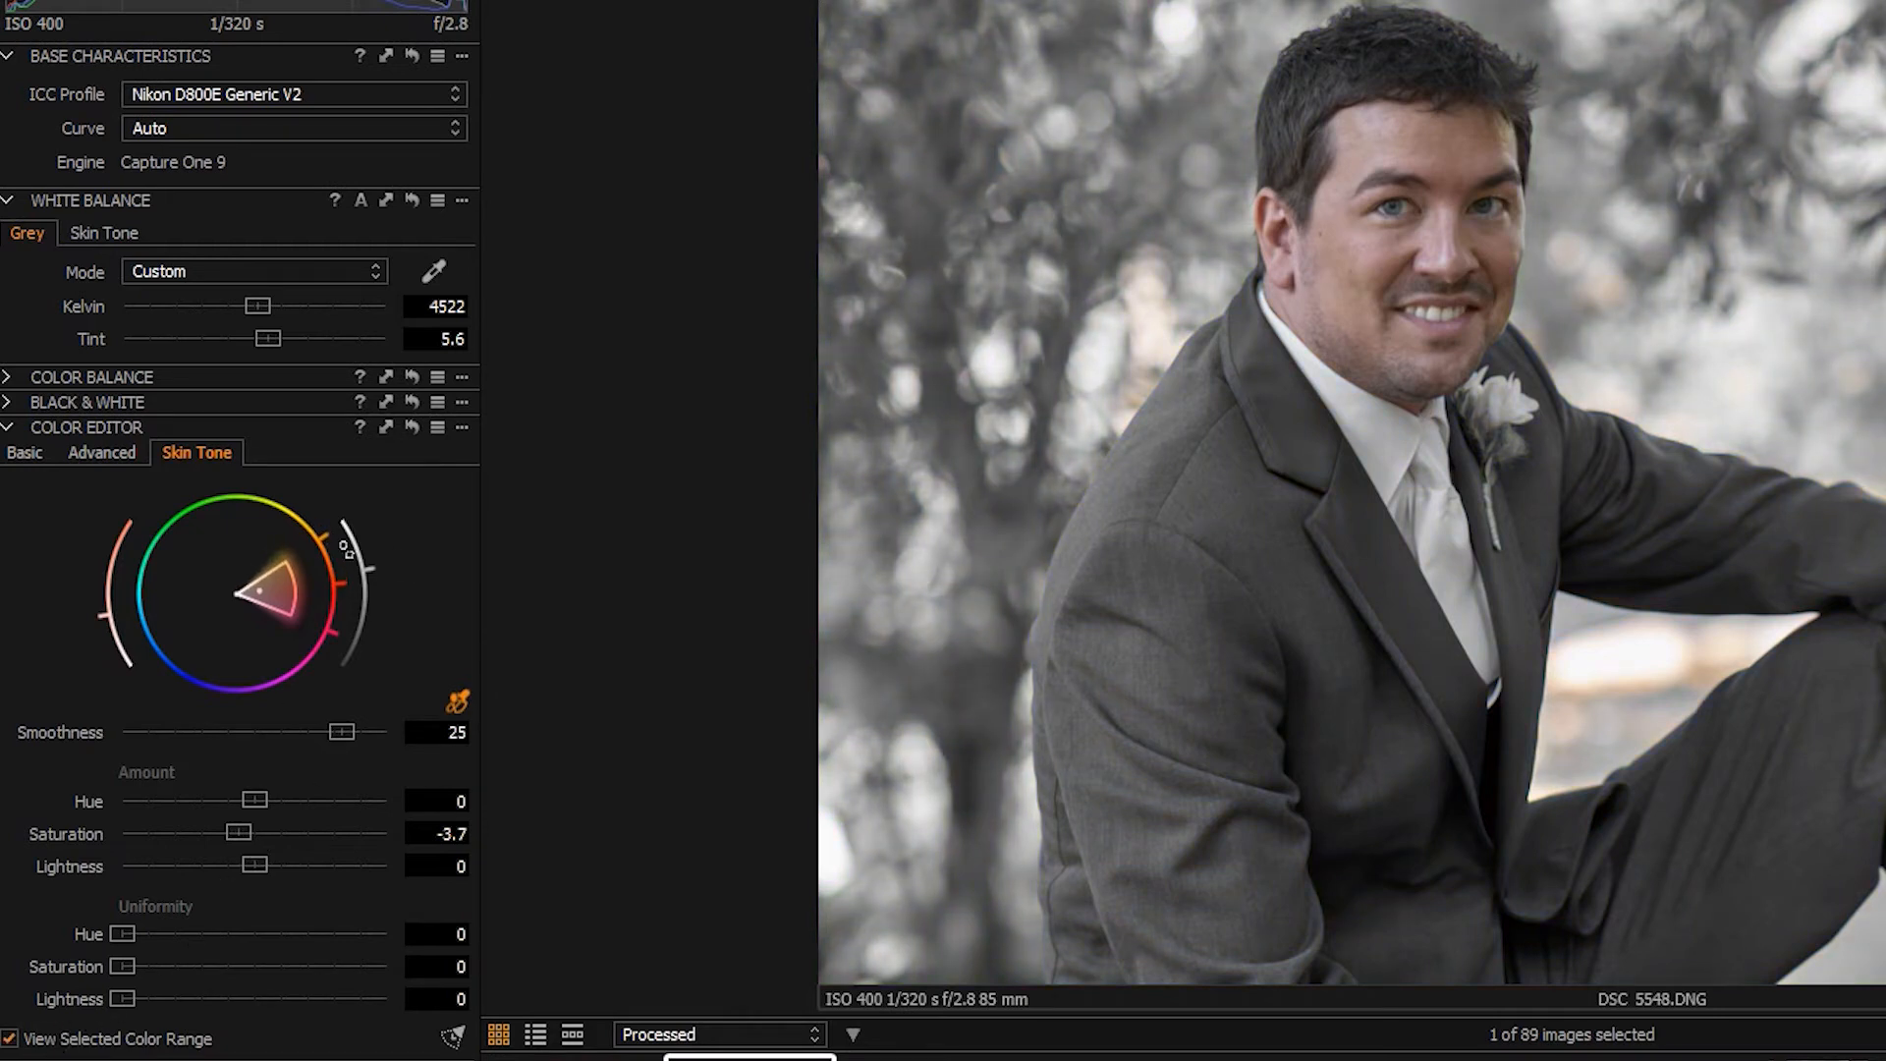
left_click_drag(334, 546, 204, 513)
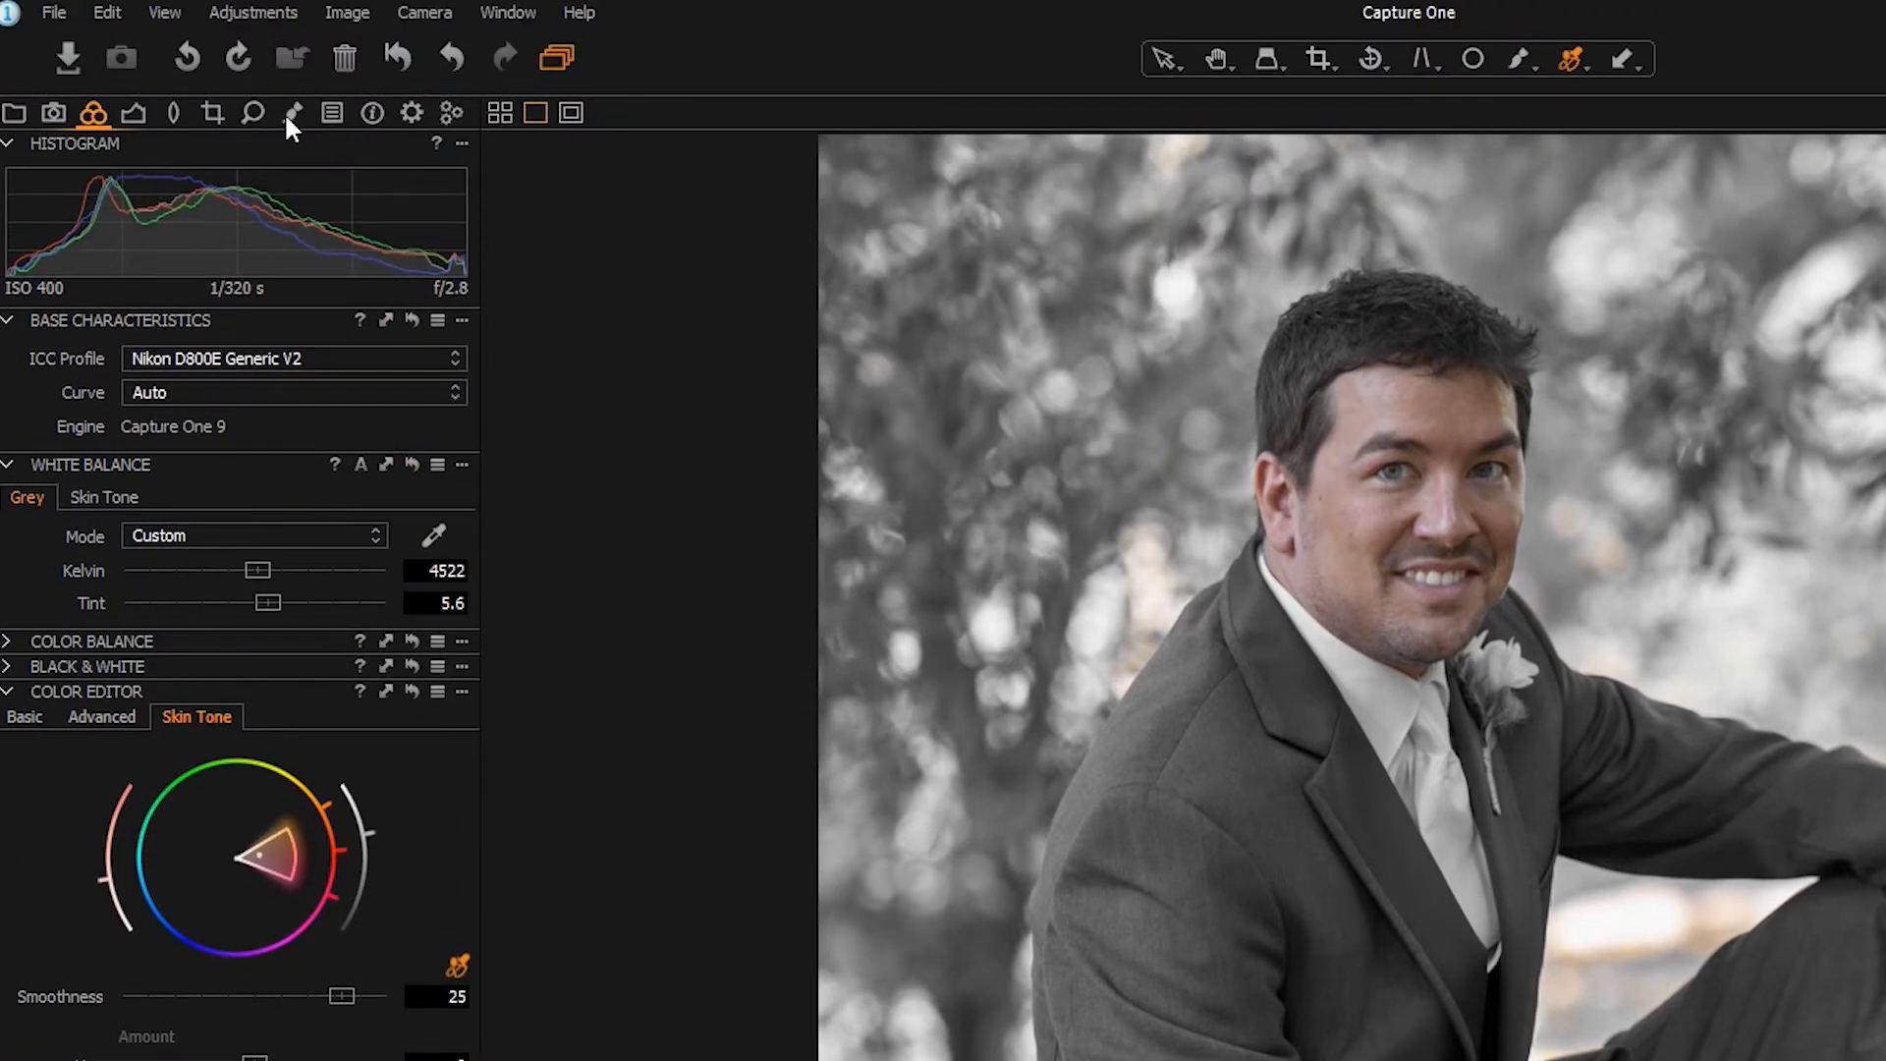
- Add a local adjustment layer above the Background and name it Face
left_click(290, 114)
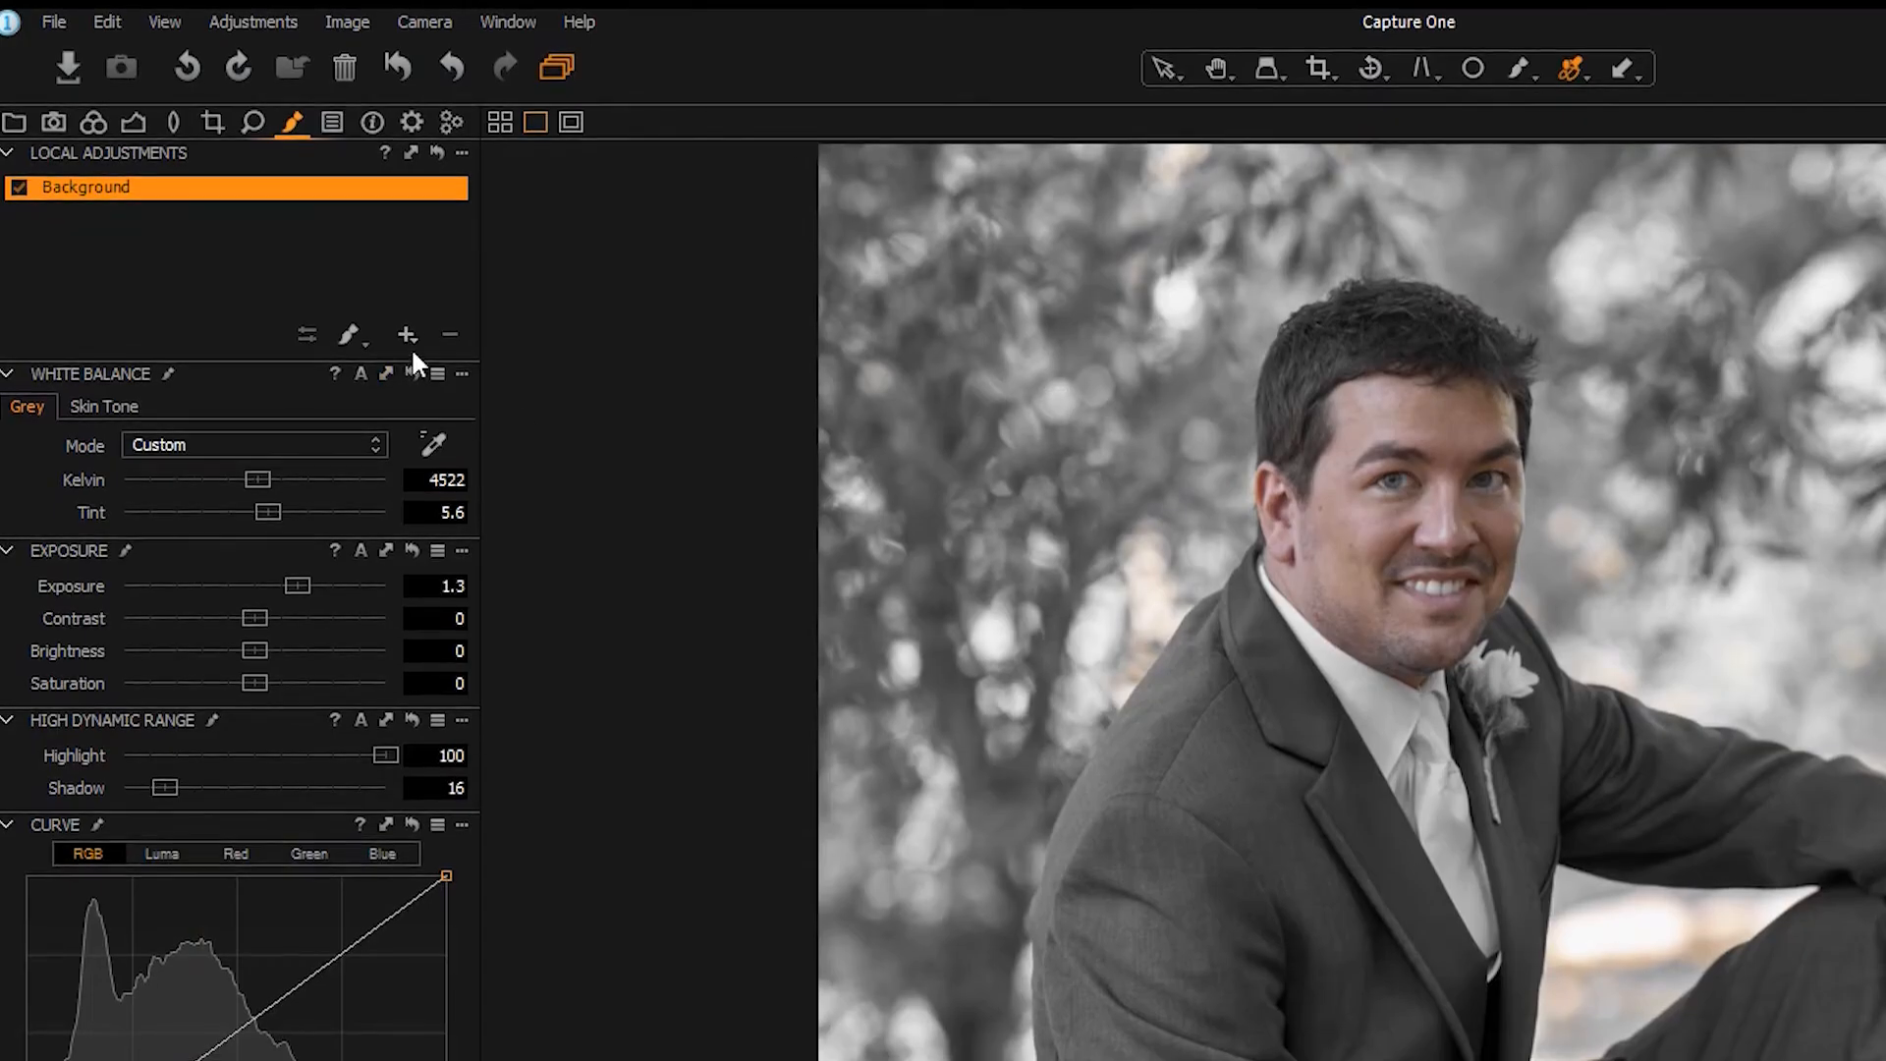
left_click(406, 334)
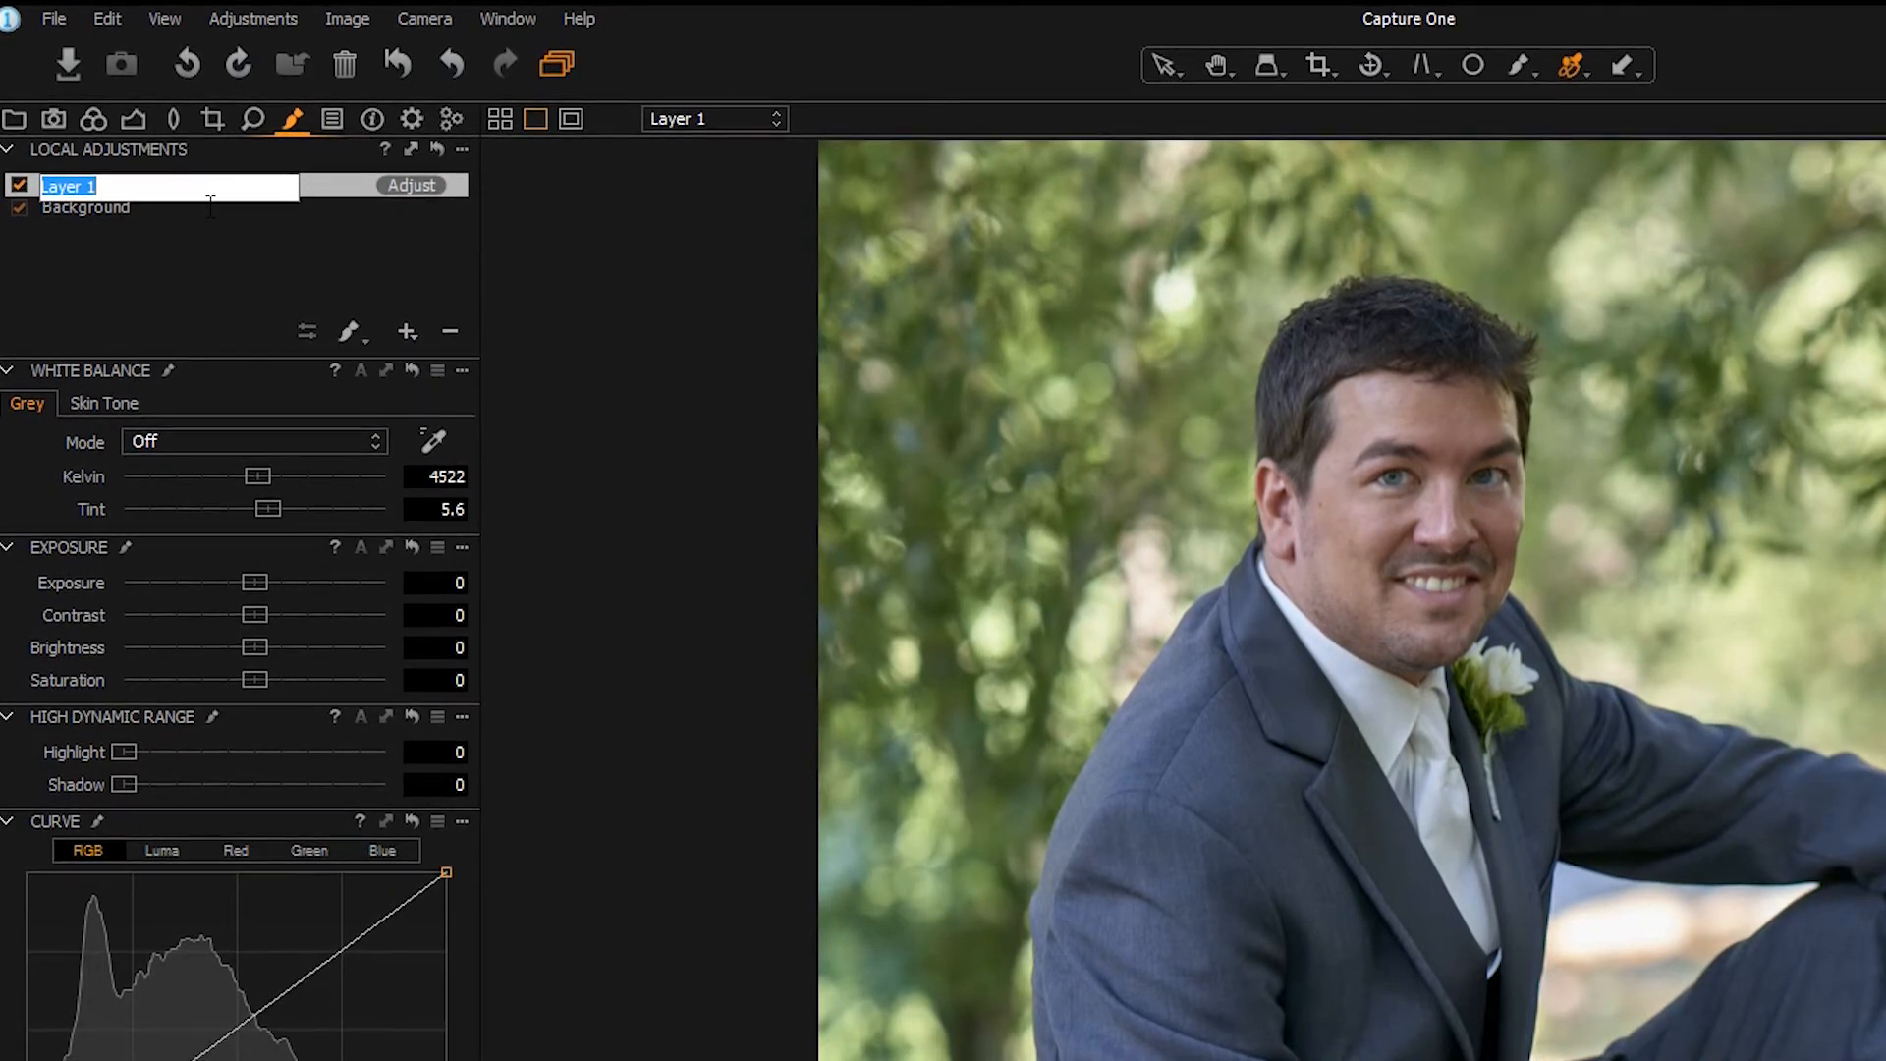
type("Face")
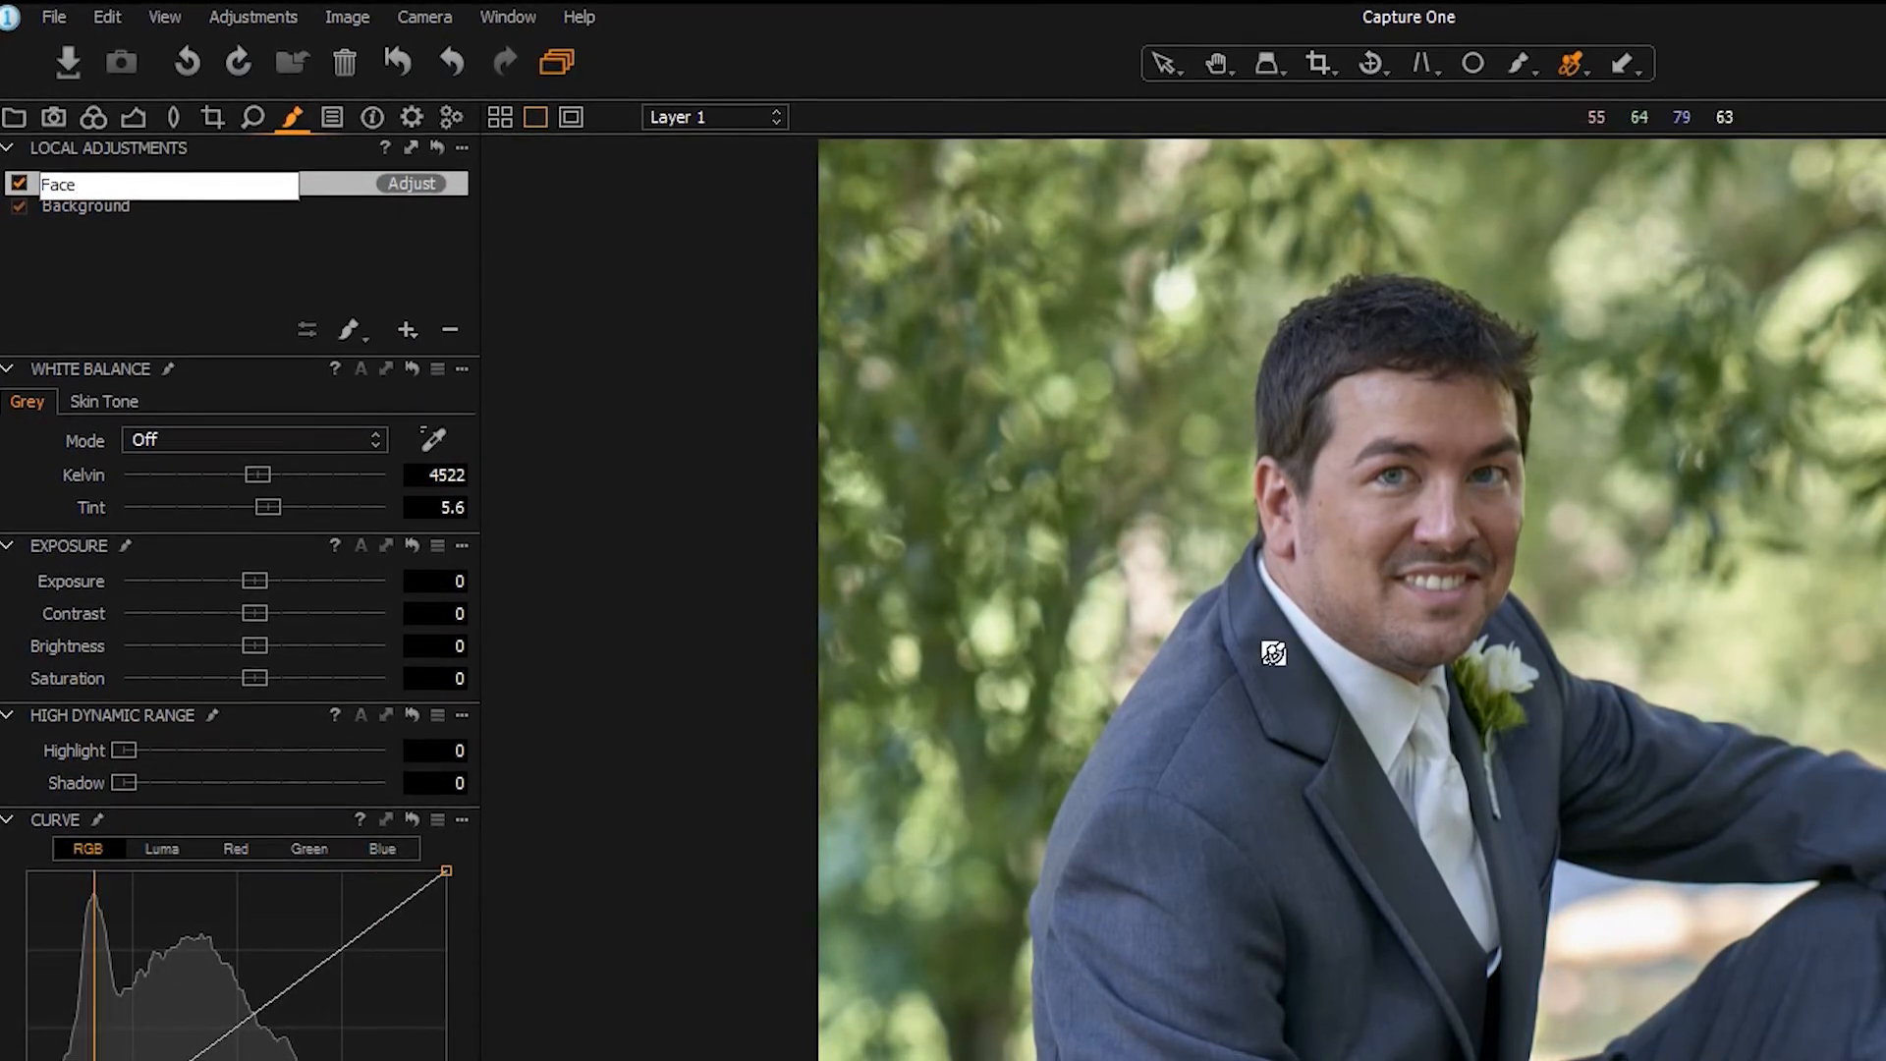
key("Return")
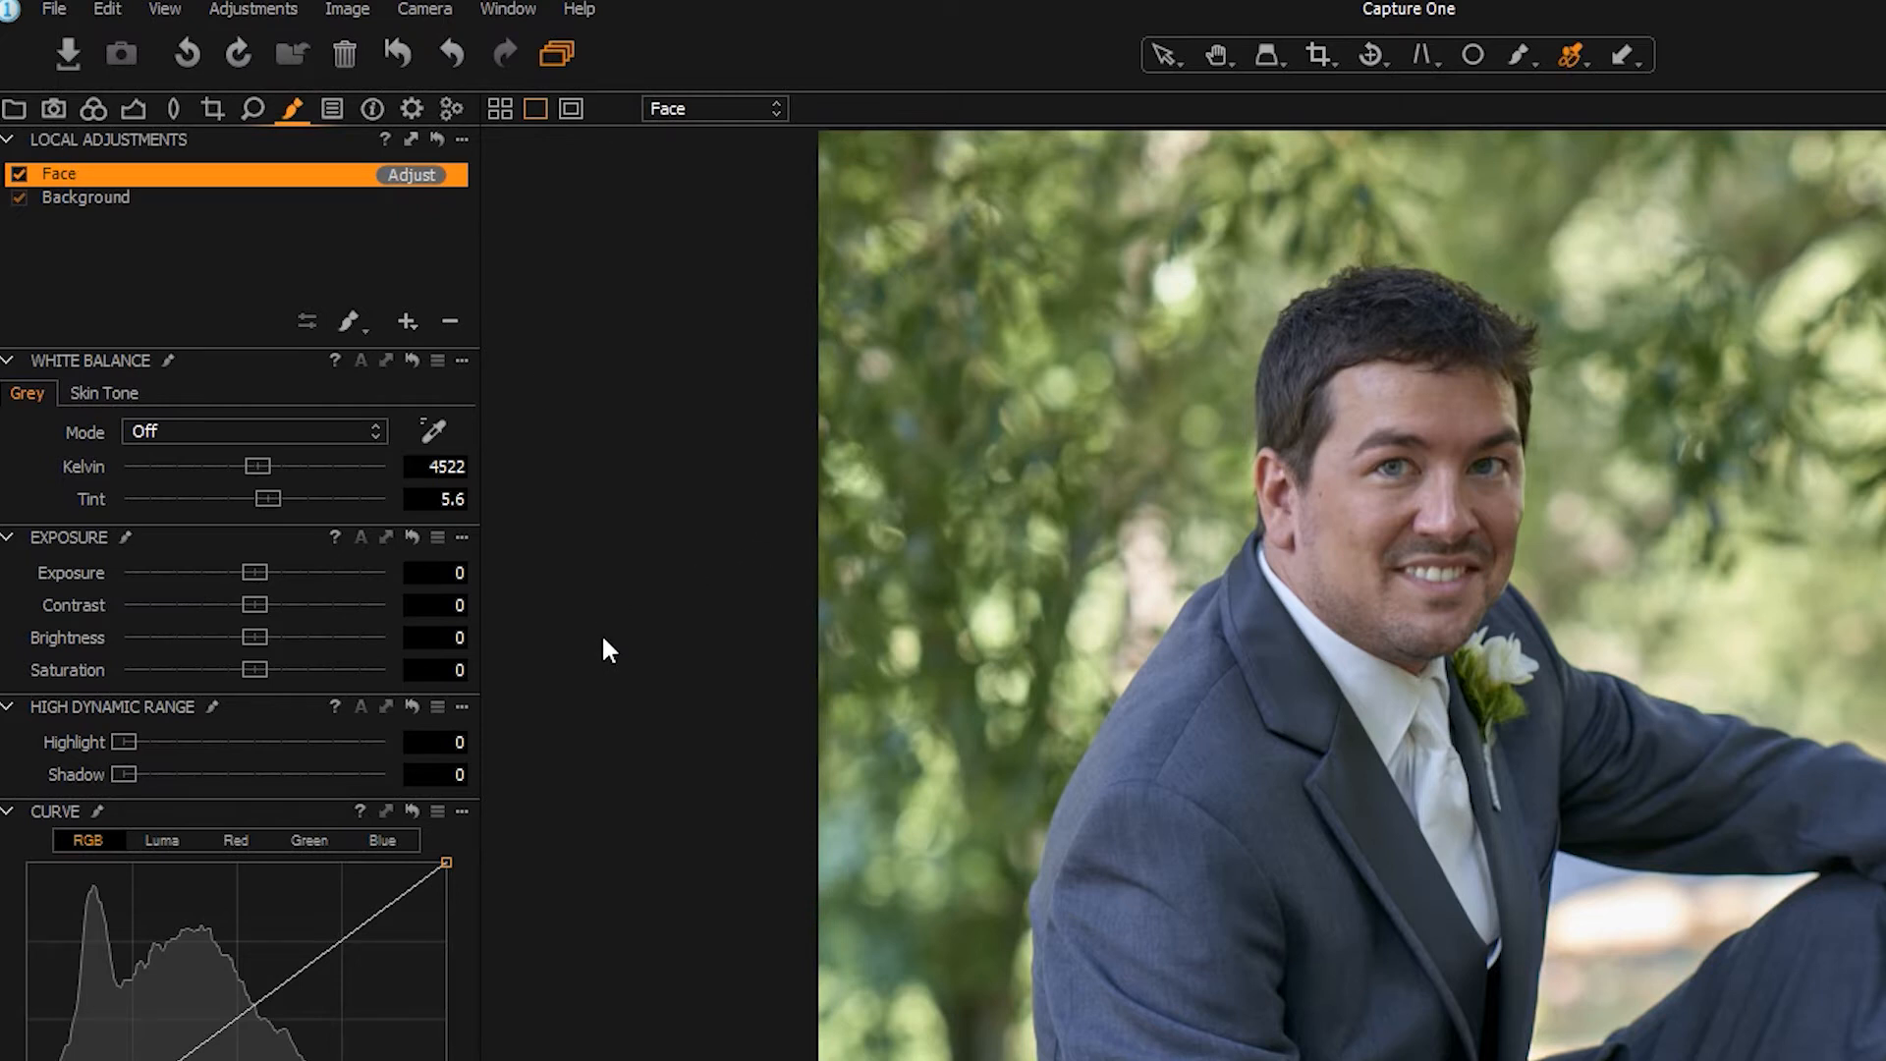
- Activate the Draw Mask brush and enlarge it to roughly the width of half the groom's face
left_click(1521, 54)
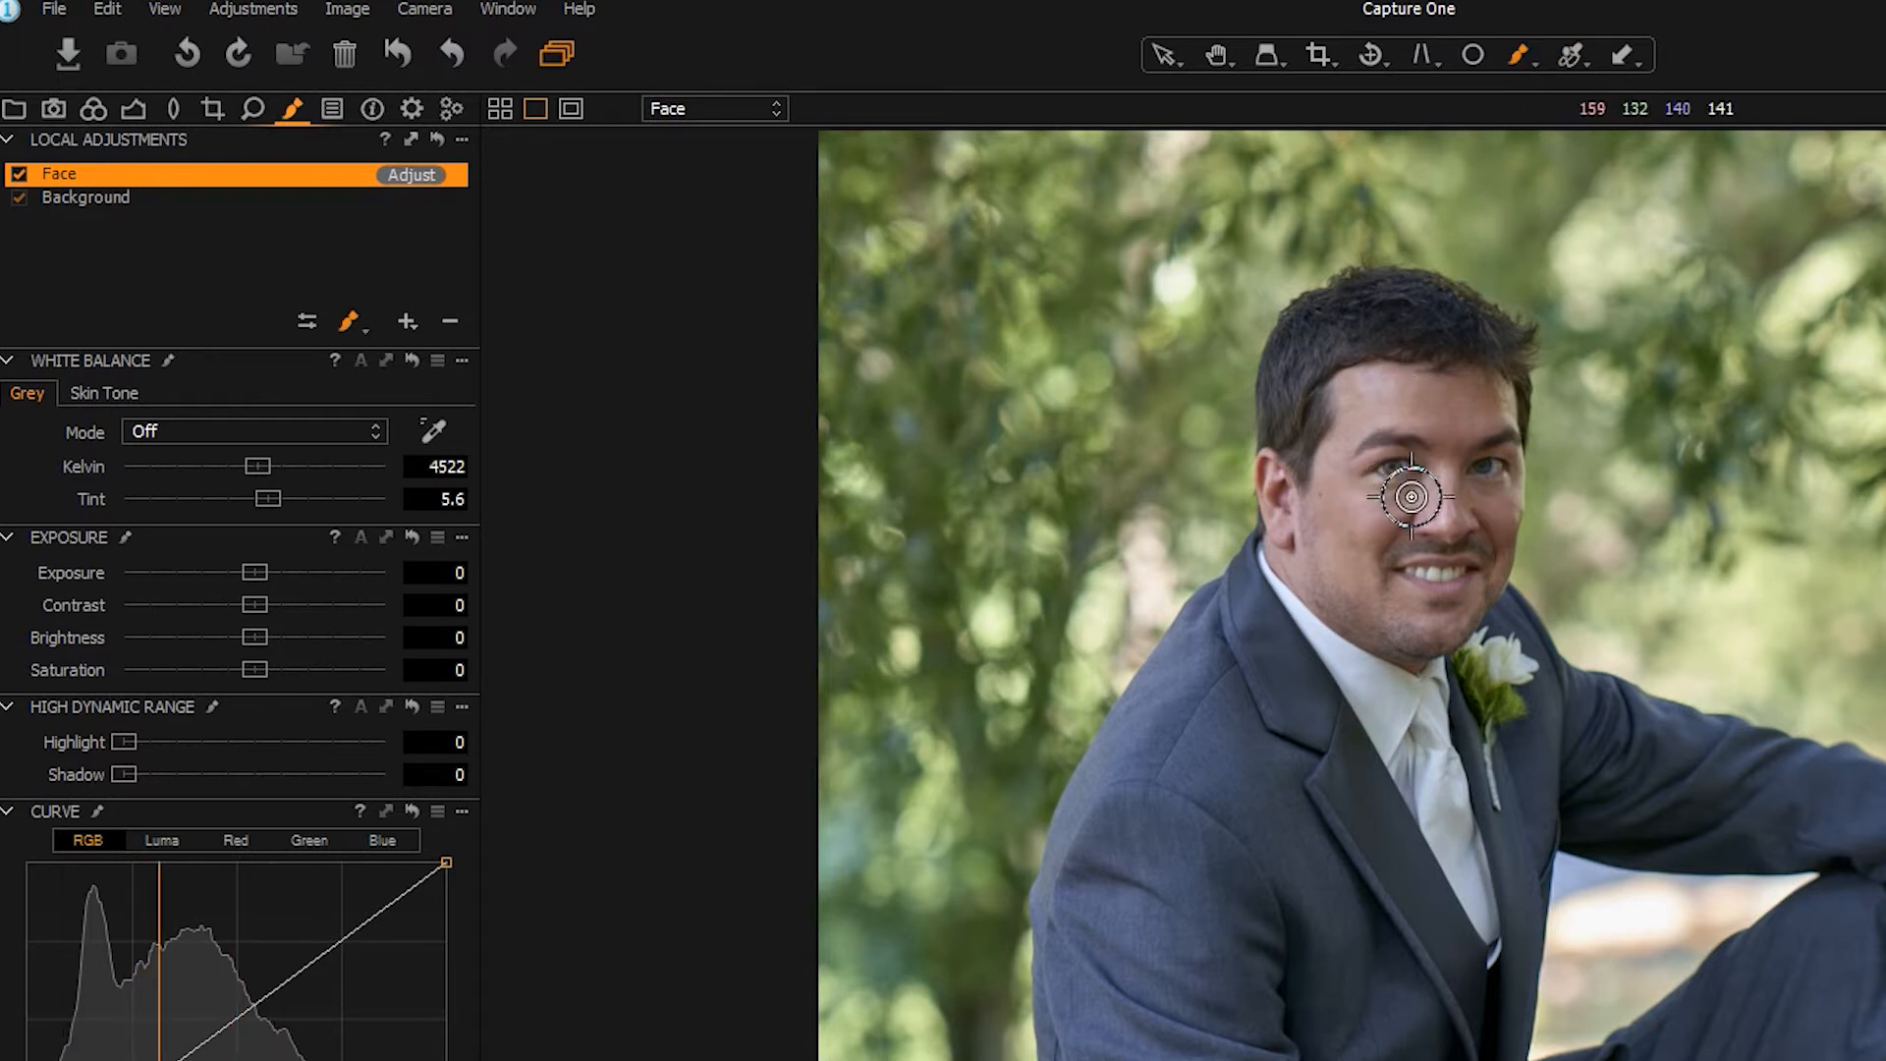
key("]")
key("]")
key("]")
key("]")
key("]")
key("]")
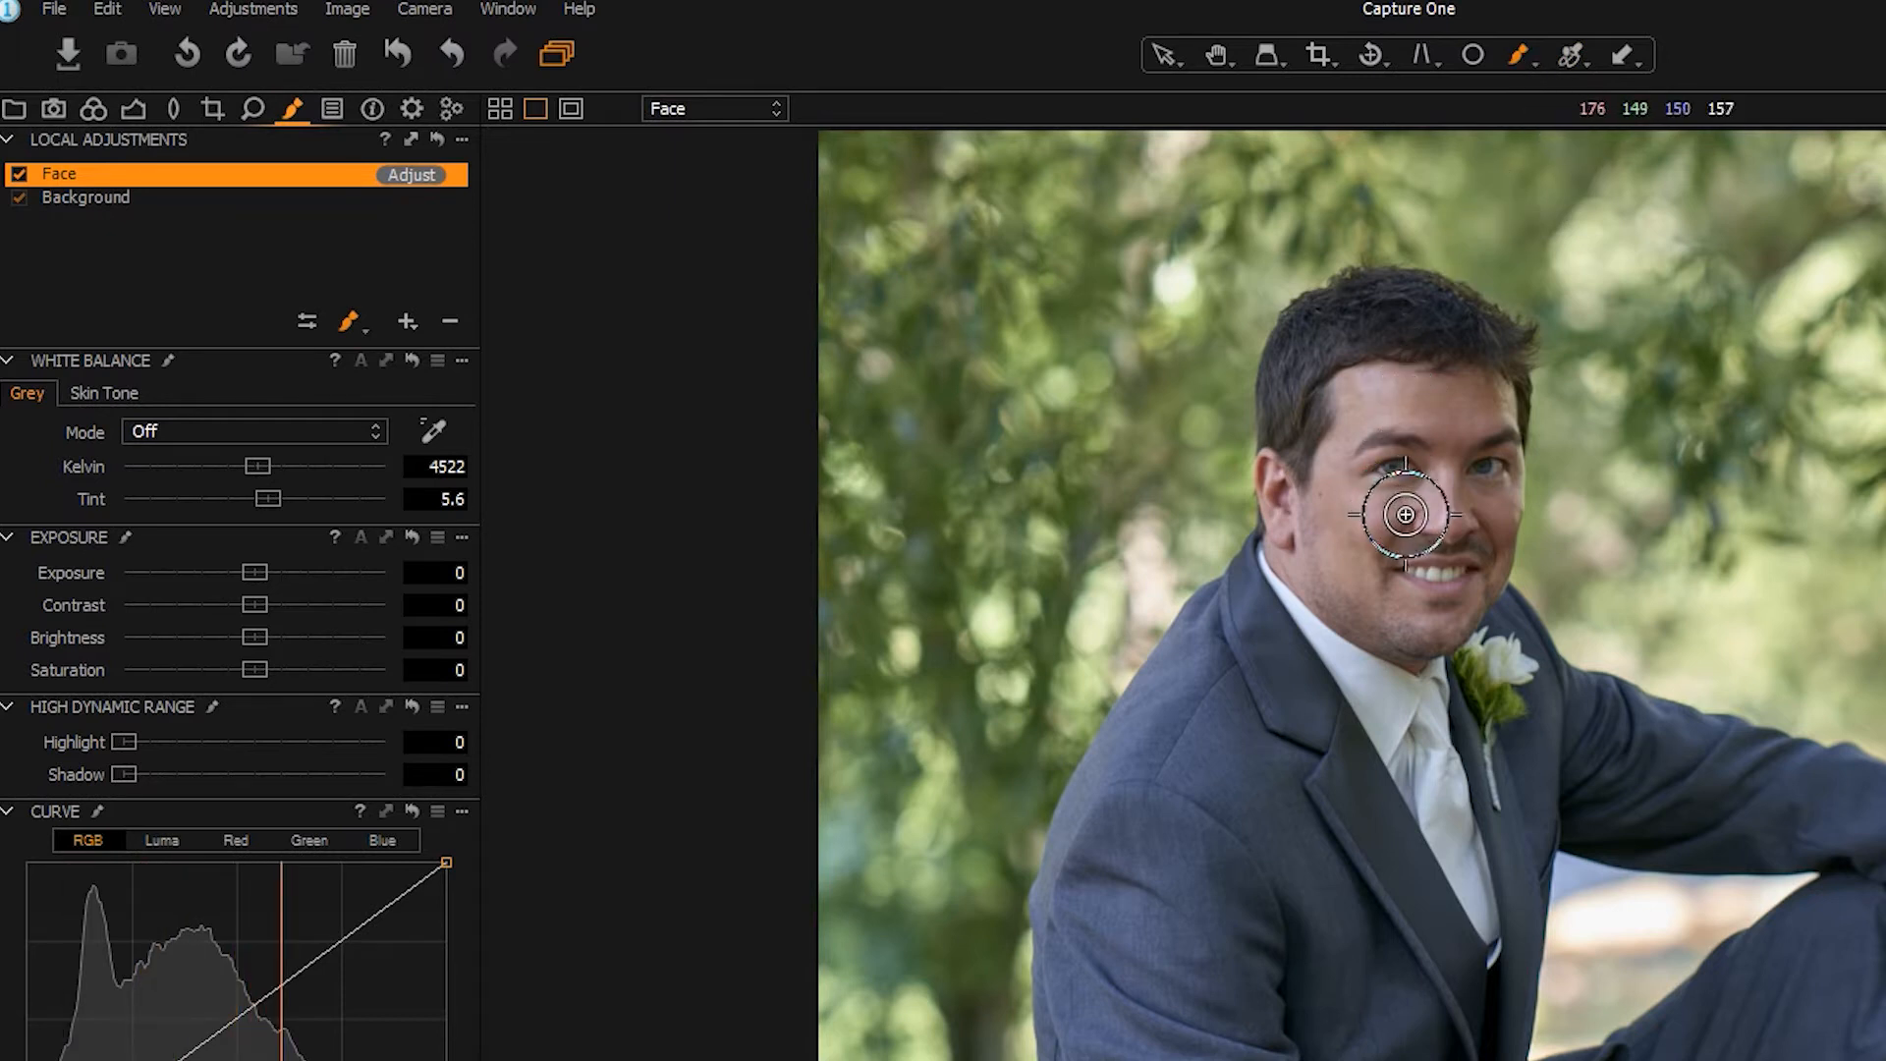
key("]")
key("]")
key("]")
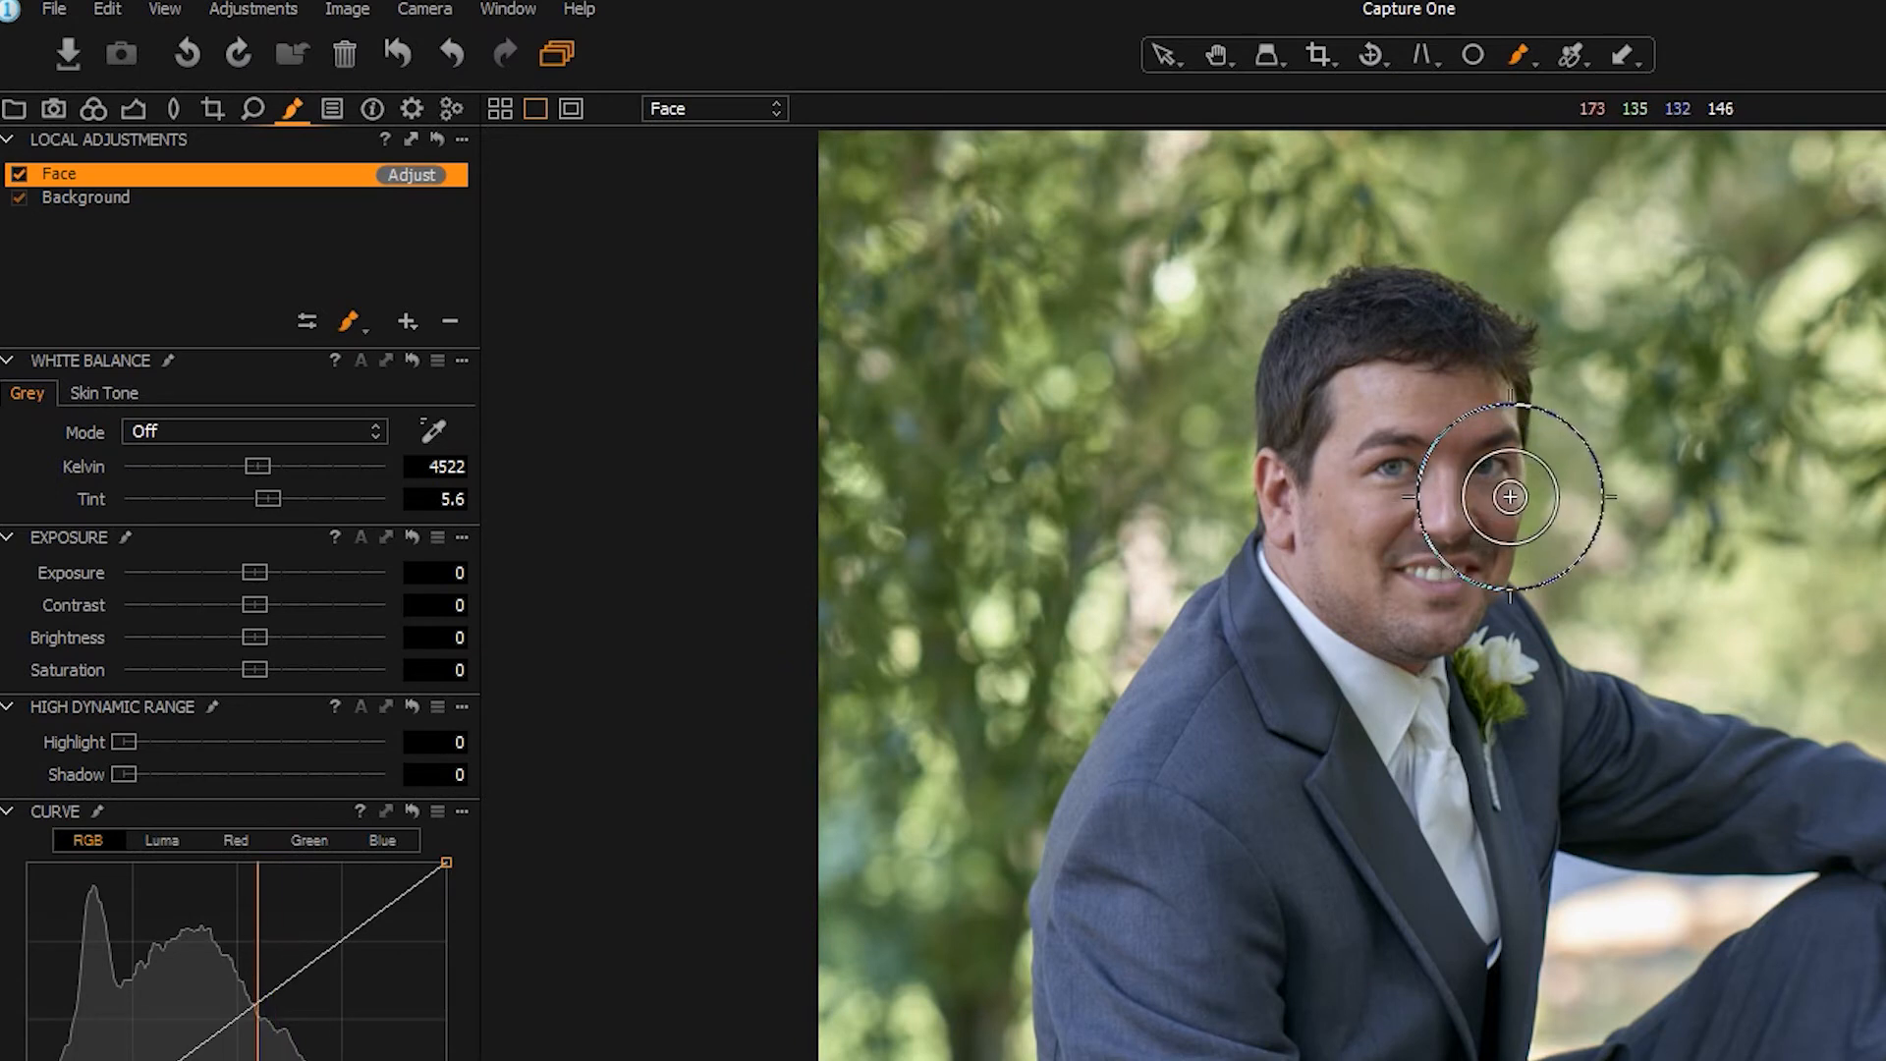
key("[")
key("[")
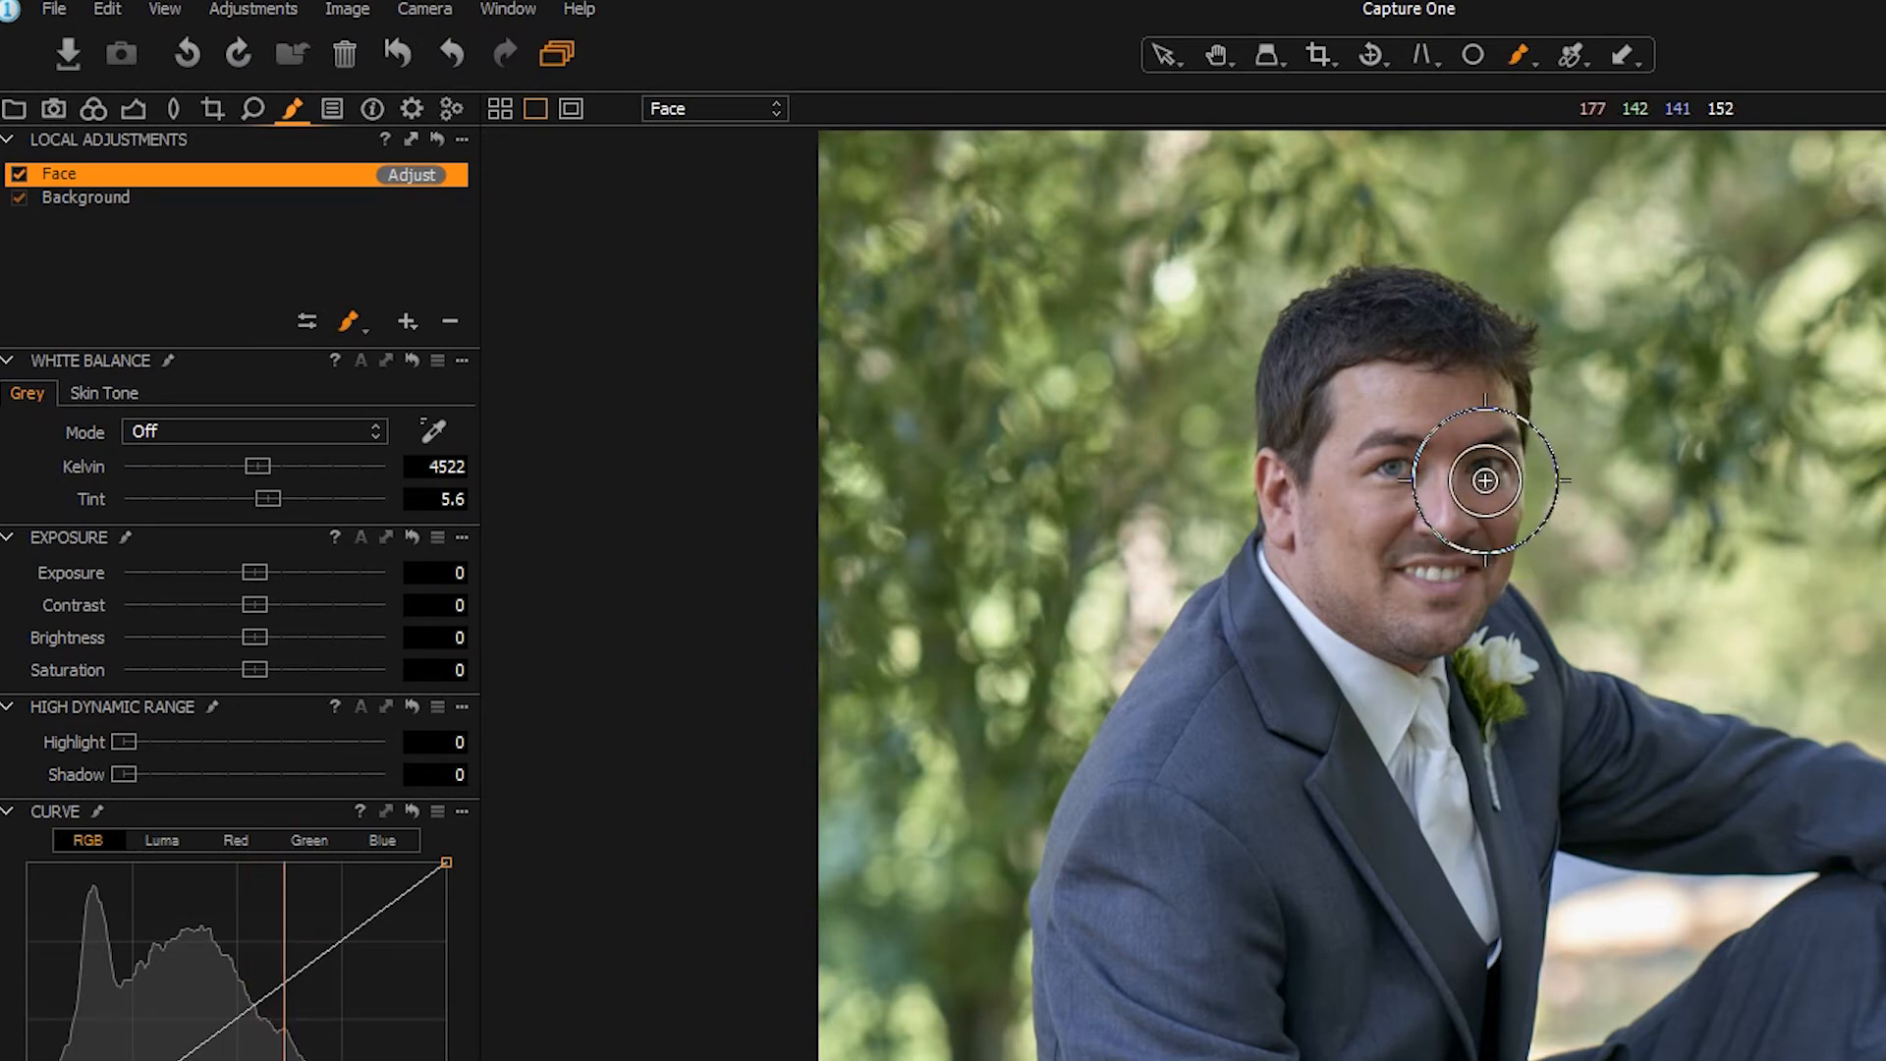
- Adjust the brush settings and paint a mask over the groom's whole face on the Face layer
left_click(306, 324)
mouse_move(355, 364)
left_mouse_down()
mouse_move(656, 363)
mouse_move(607, 363)
left_mouse_up()
mouse_move(672, 448)
left_mouse_down()
mouse_move(339, 486)
mouse_move(379, 514)
left_mouse_up()
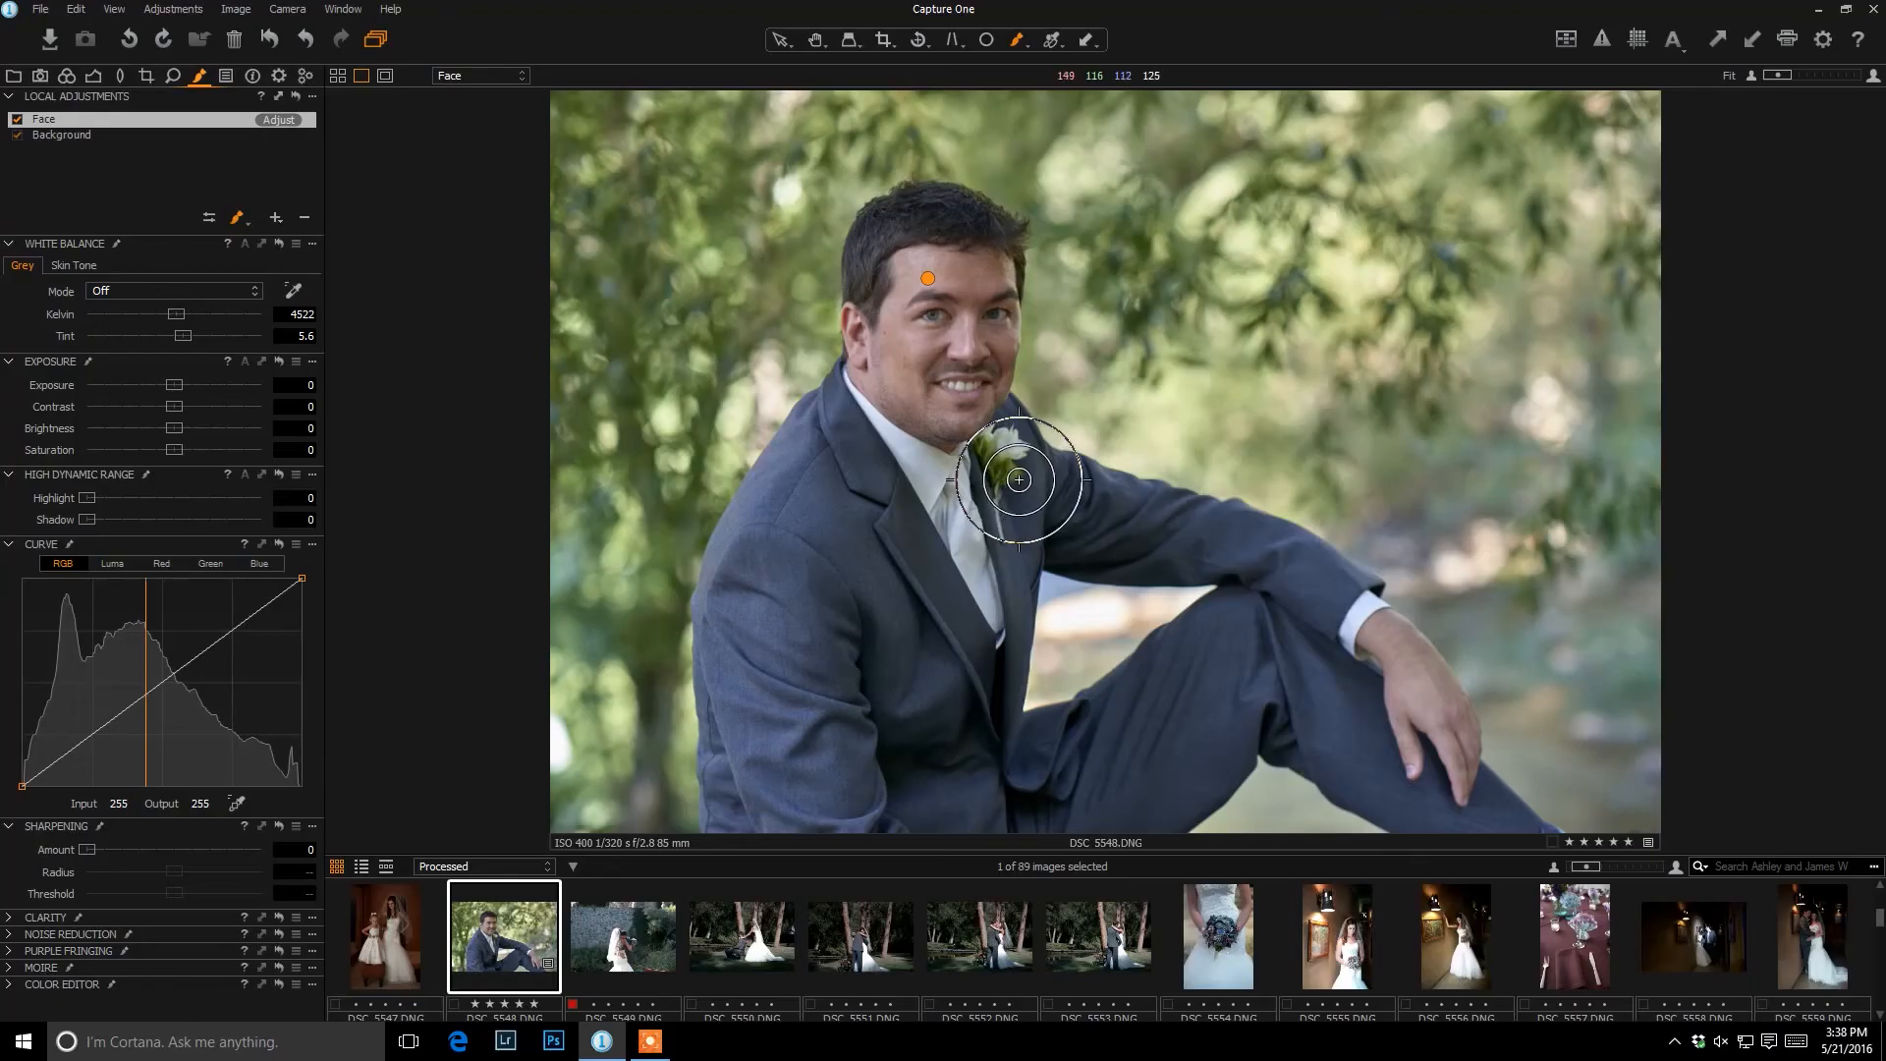
mouse_move(1044, 471)
left_mouse_down()
mouse_move(1023, 485)
mouse_move(1052, 488)
mouse_move(1006, 409)
left_mouse_up()
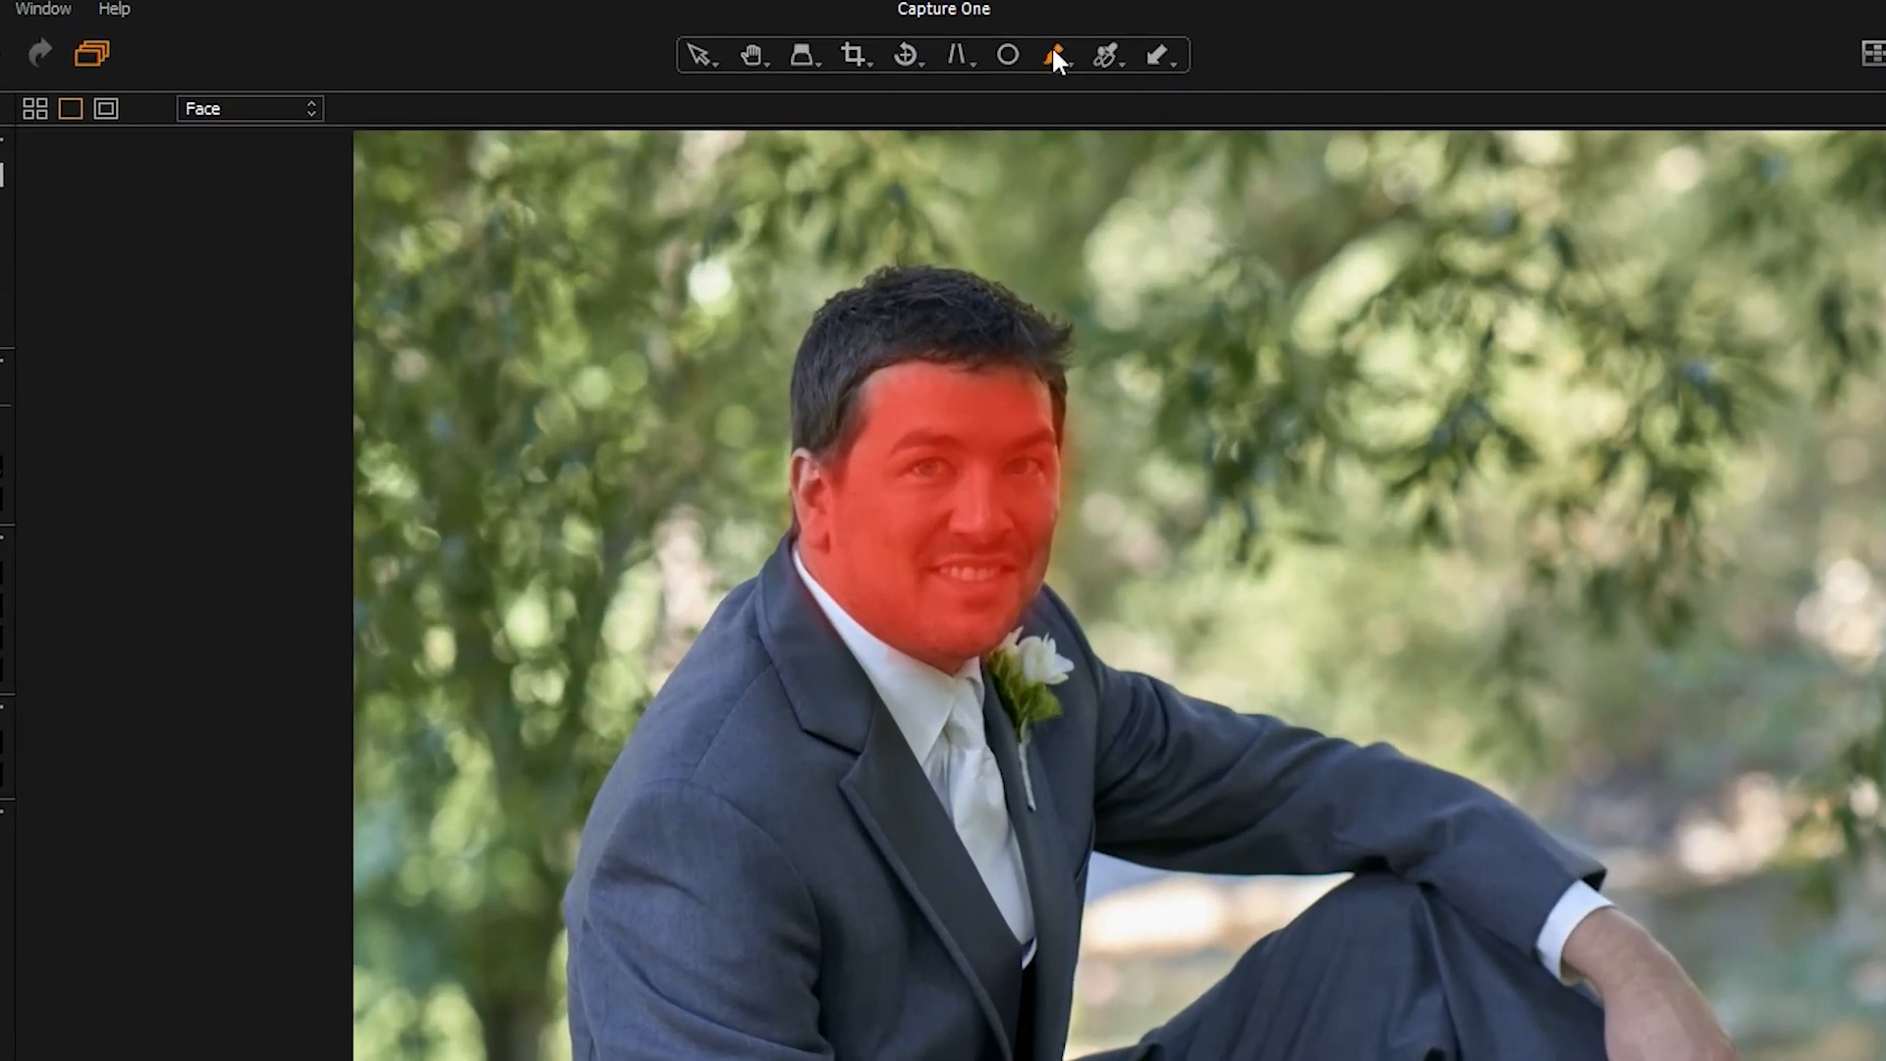
- Examine the edges of the Face mask at 100% along the groom's cheeks, jaw, ear and hairline
left_click(1049, 56)
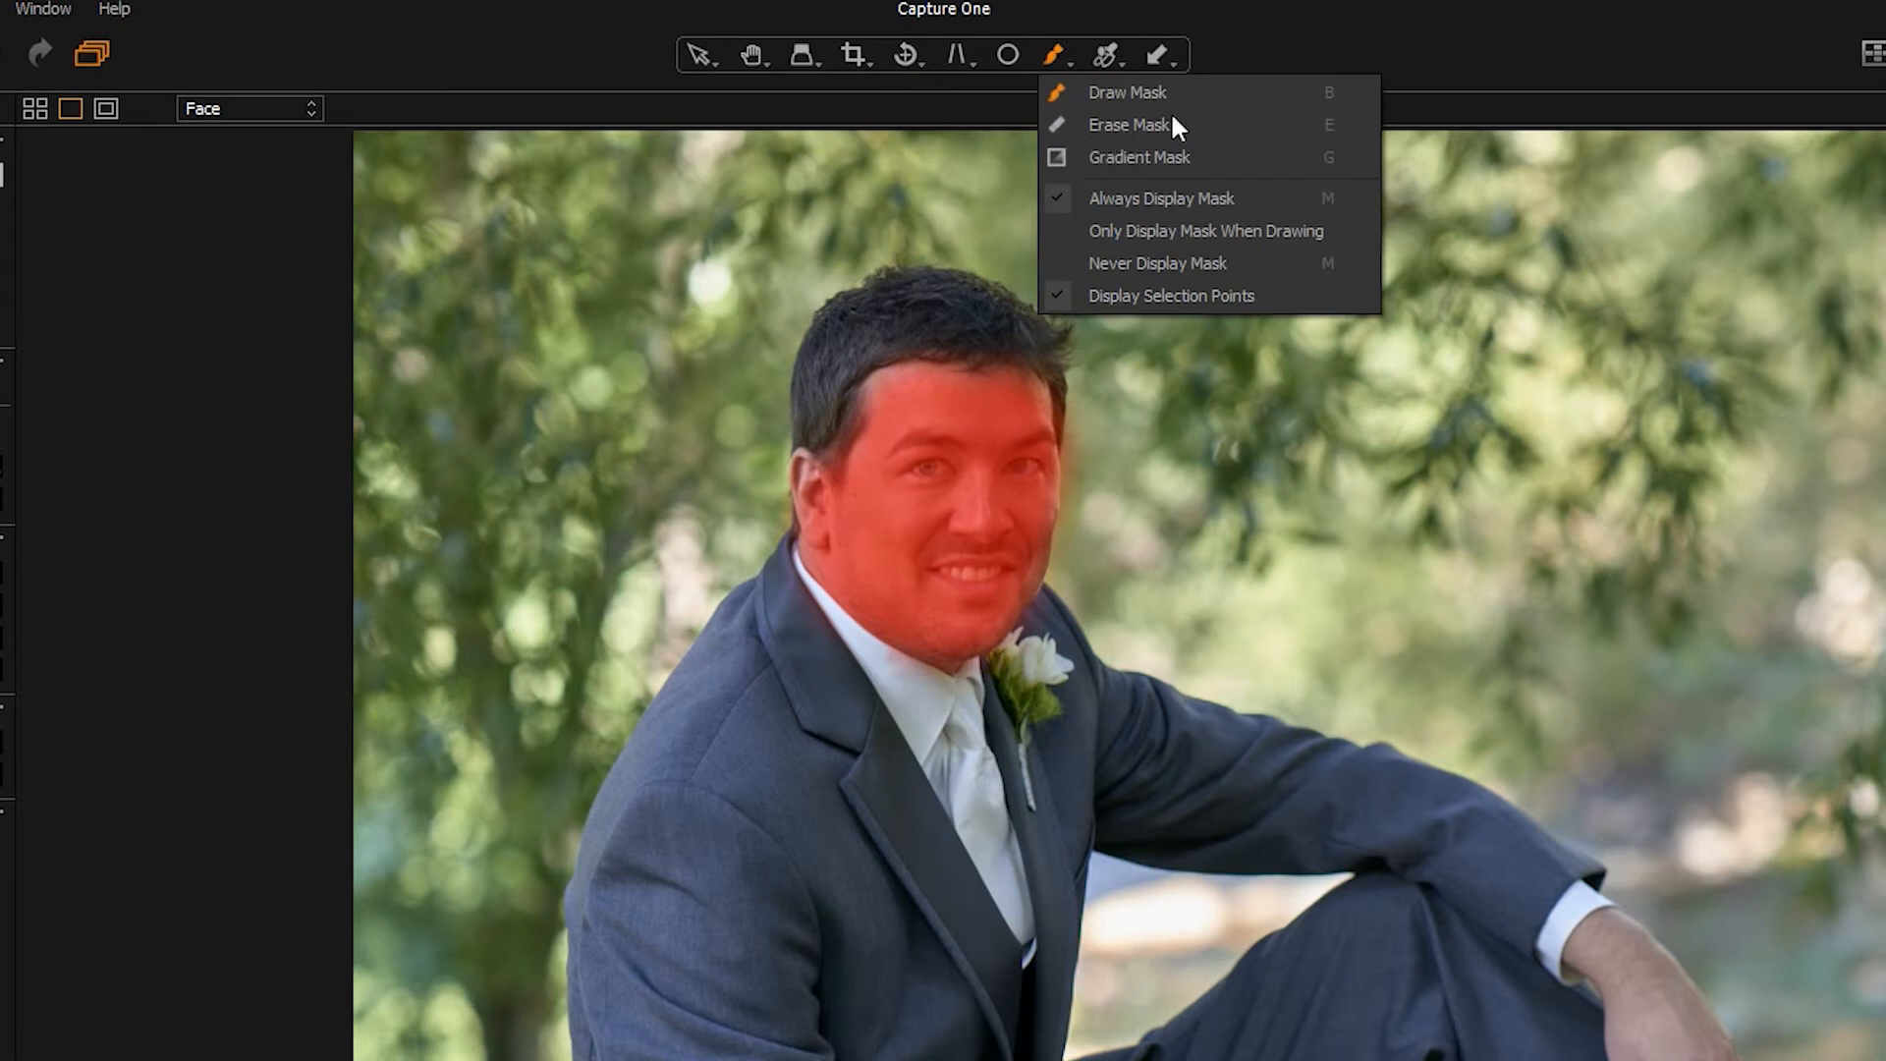
left_click(1253, 46)
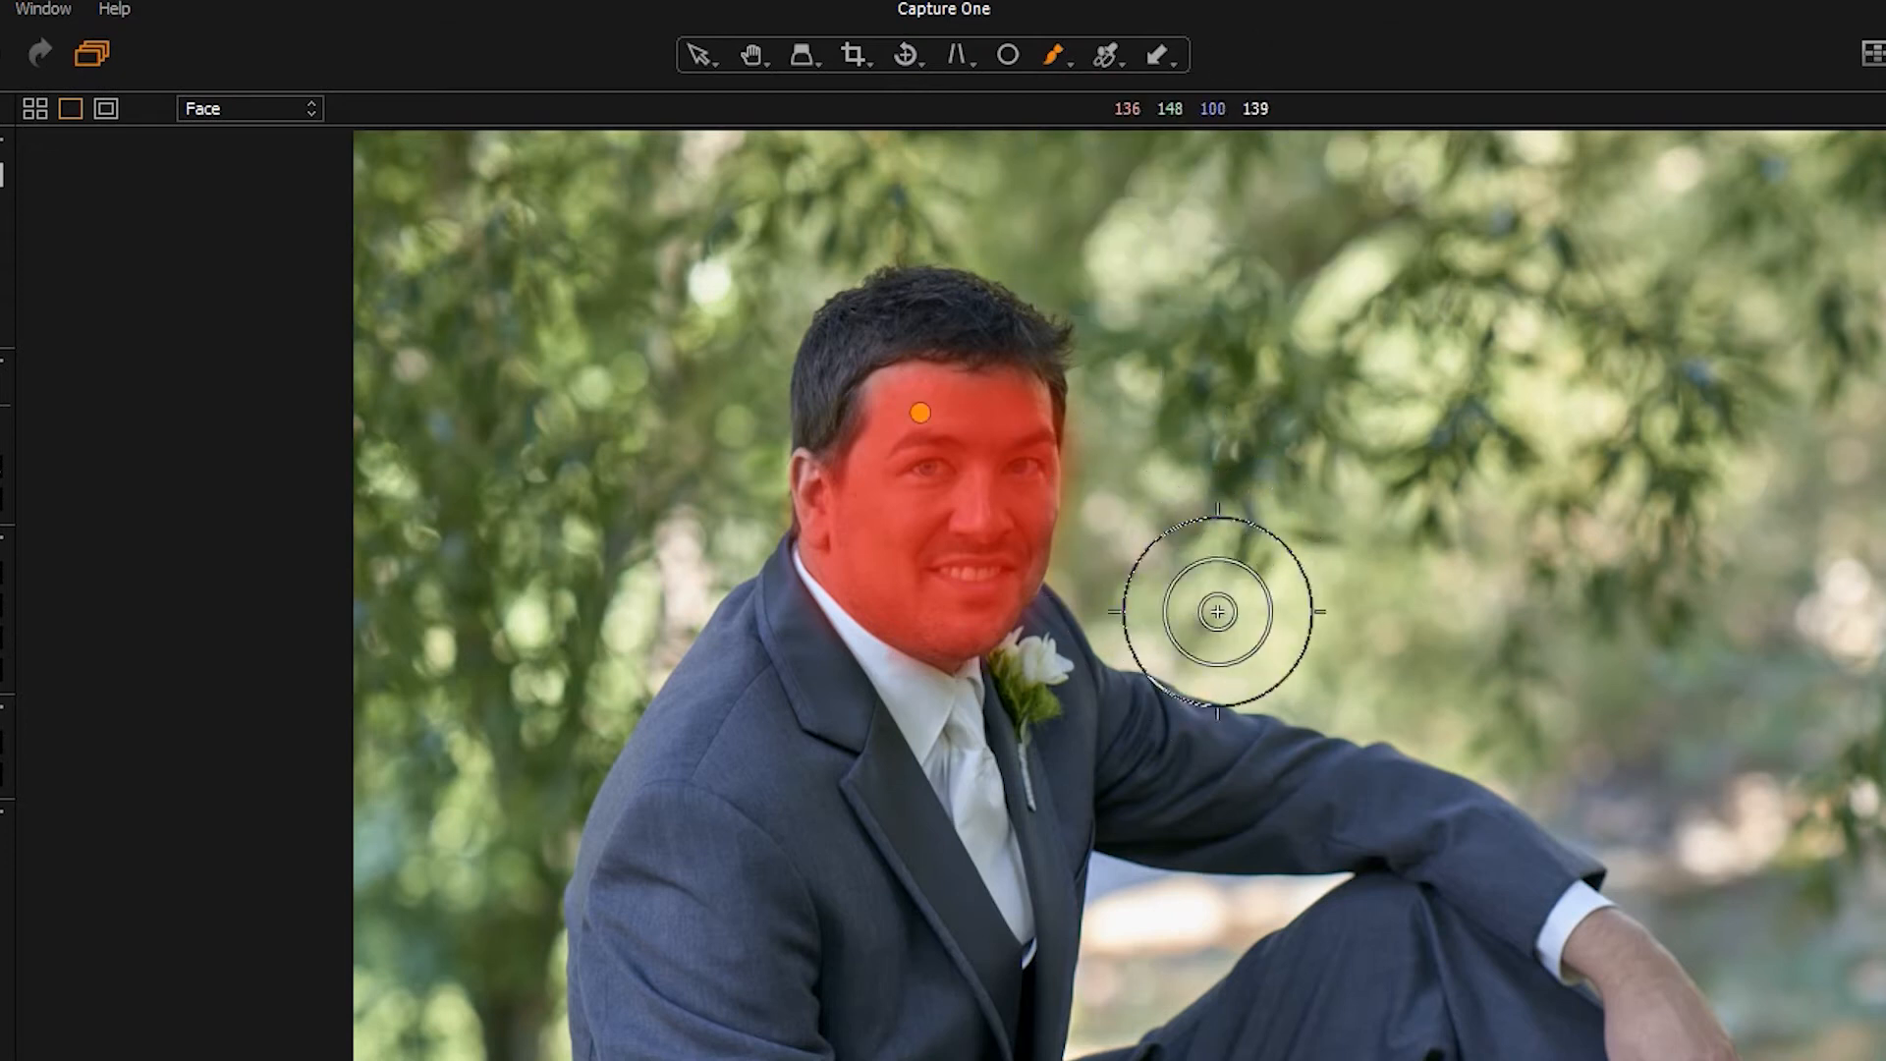
left_click(751, 56)
double_click(1095, 488)
left_click_drag(1048, 438, 948, 486)
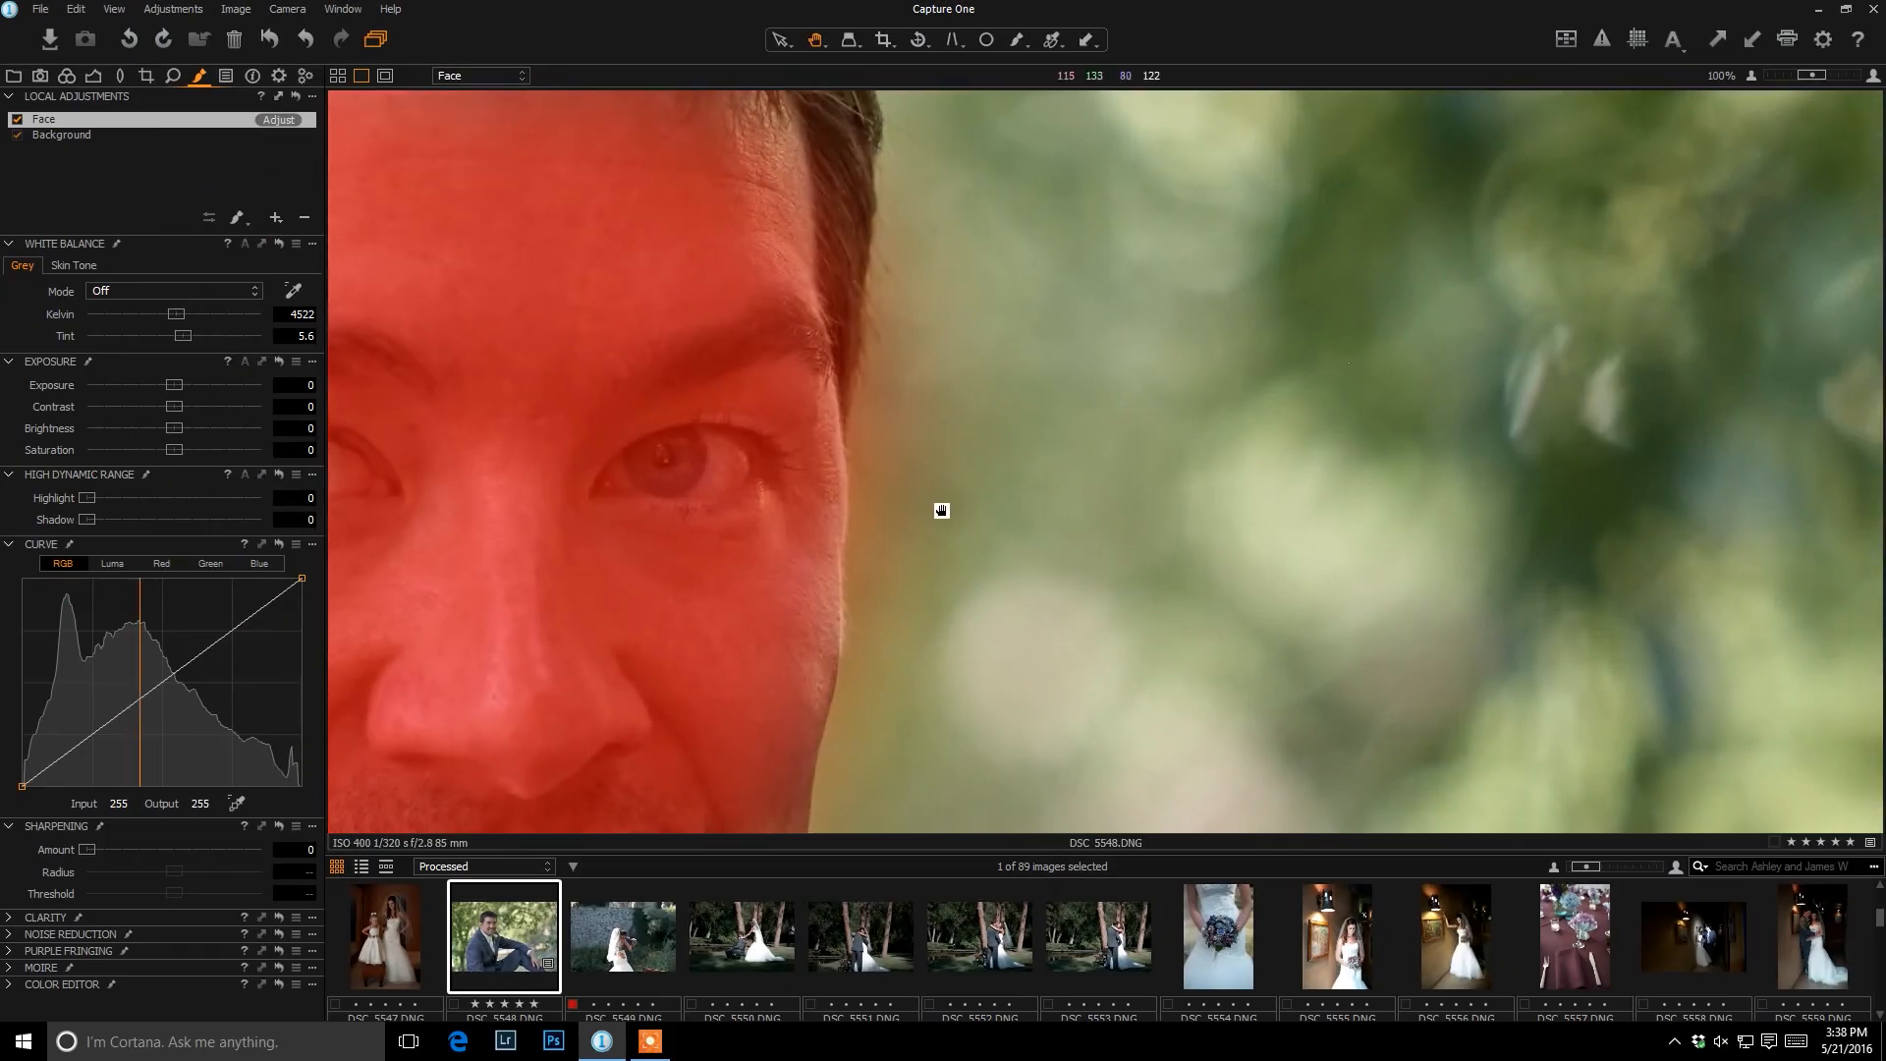
key("b")
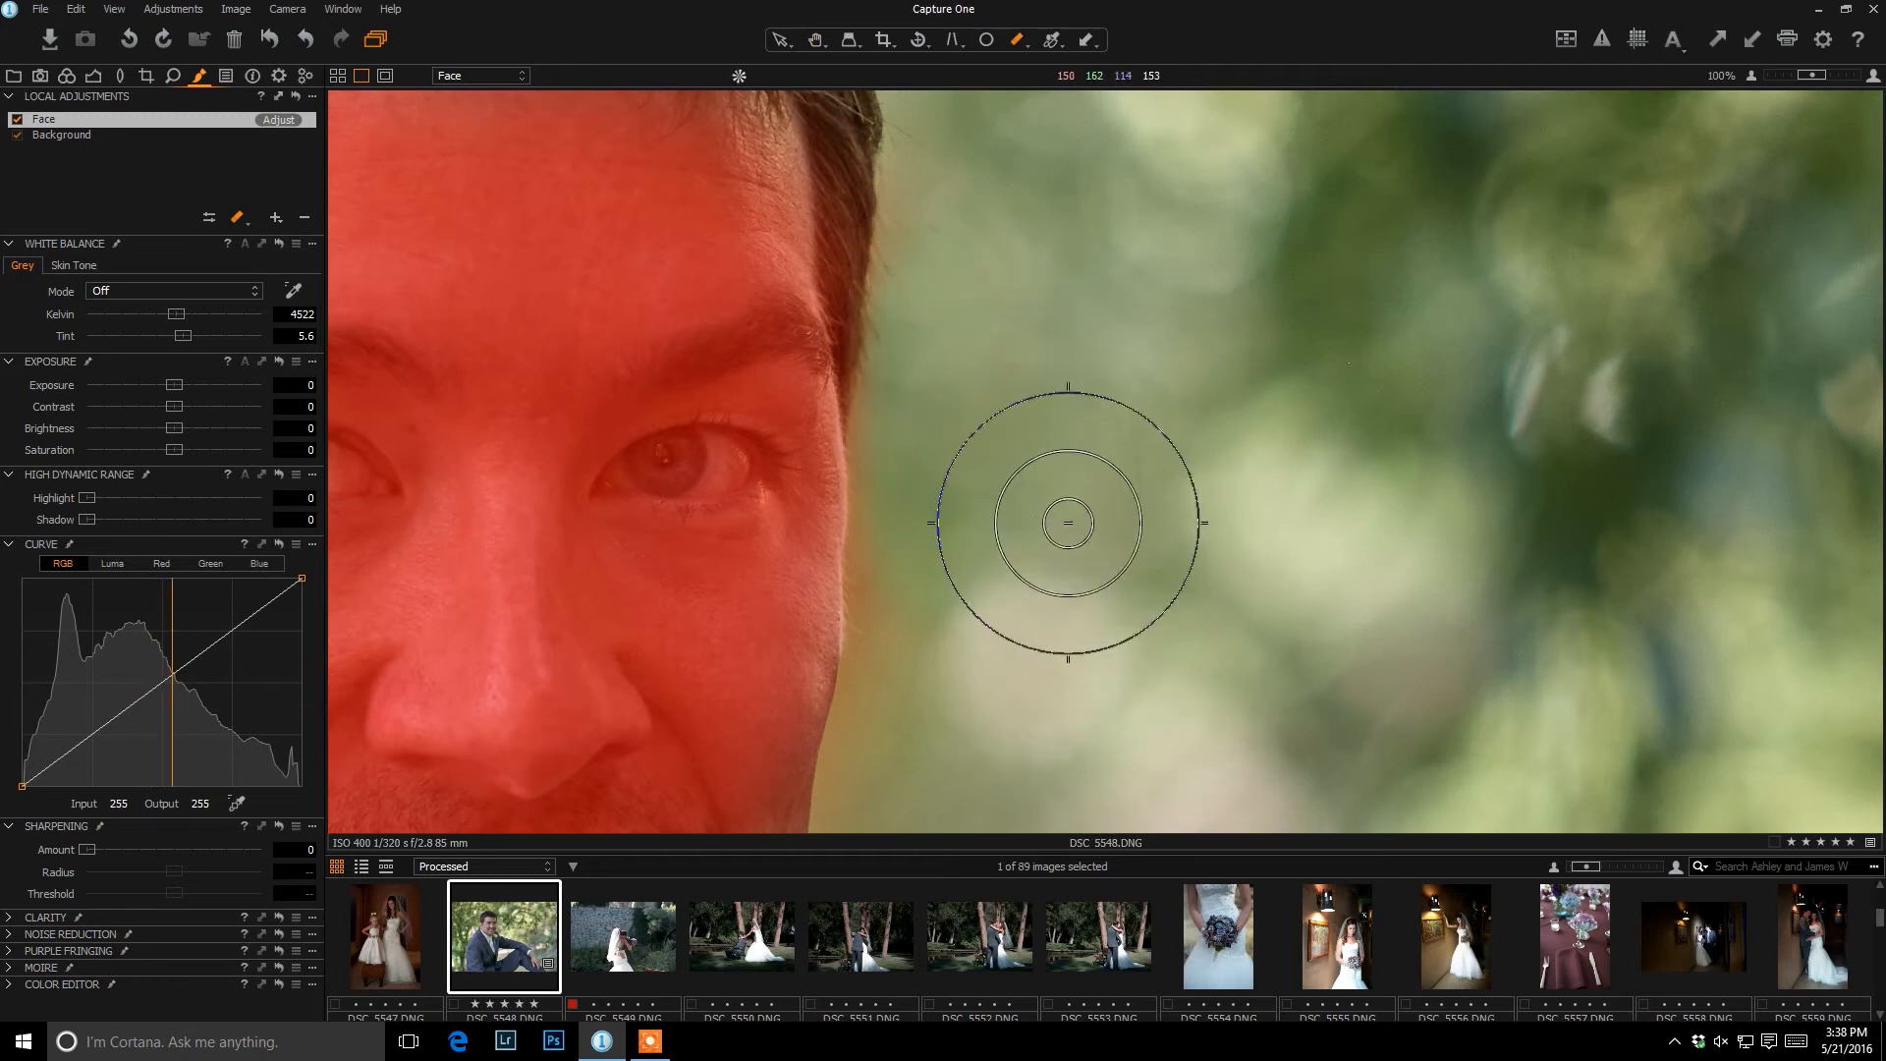
left_click_drag(707, 640, 989, 354)
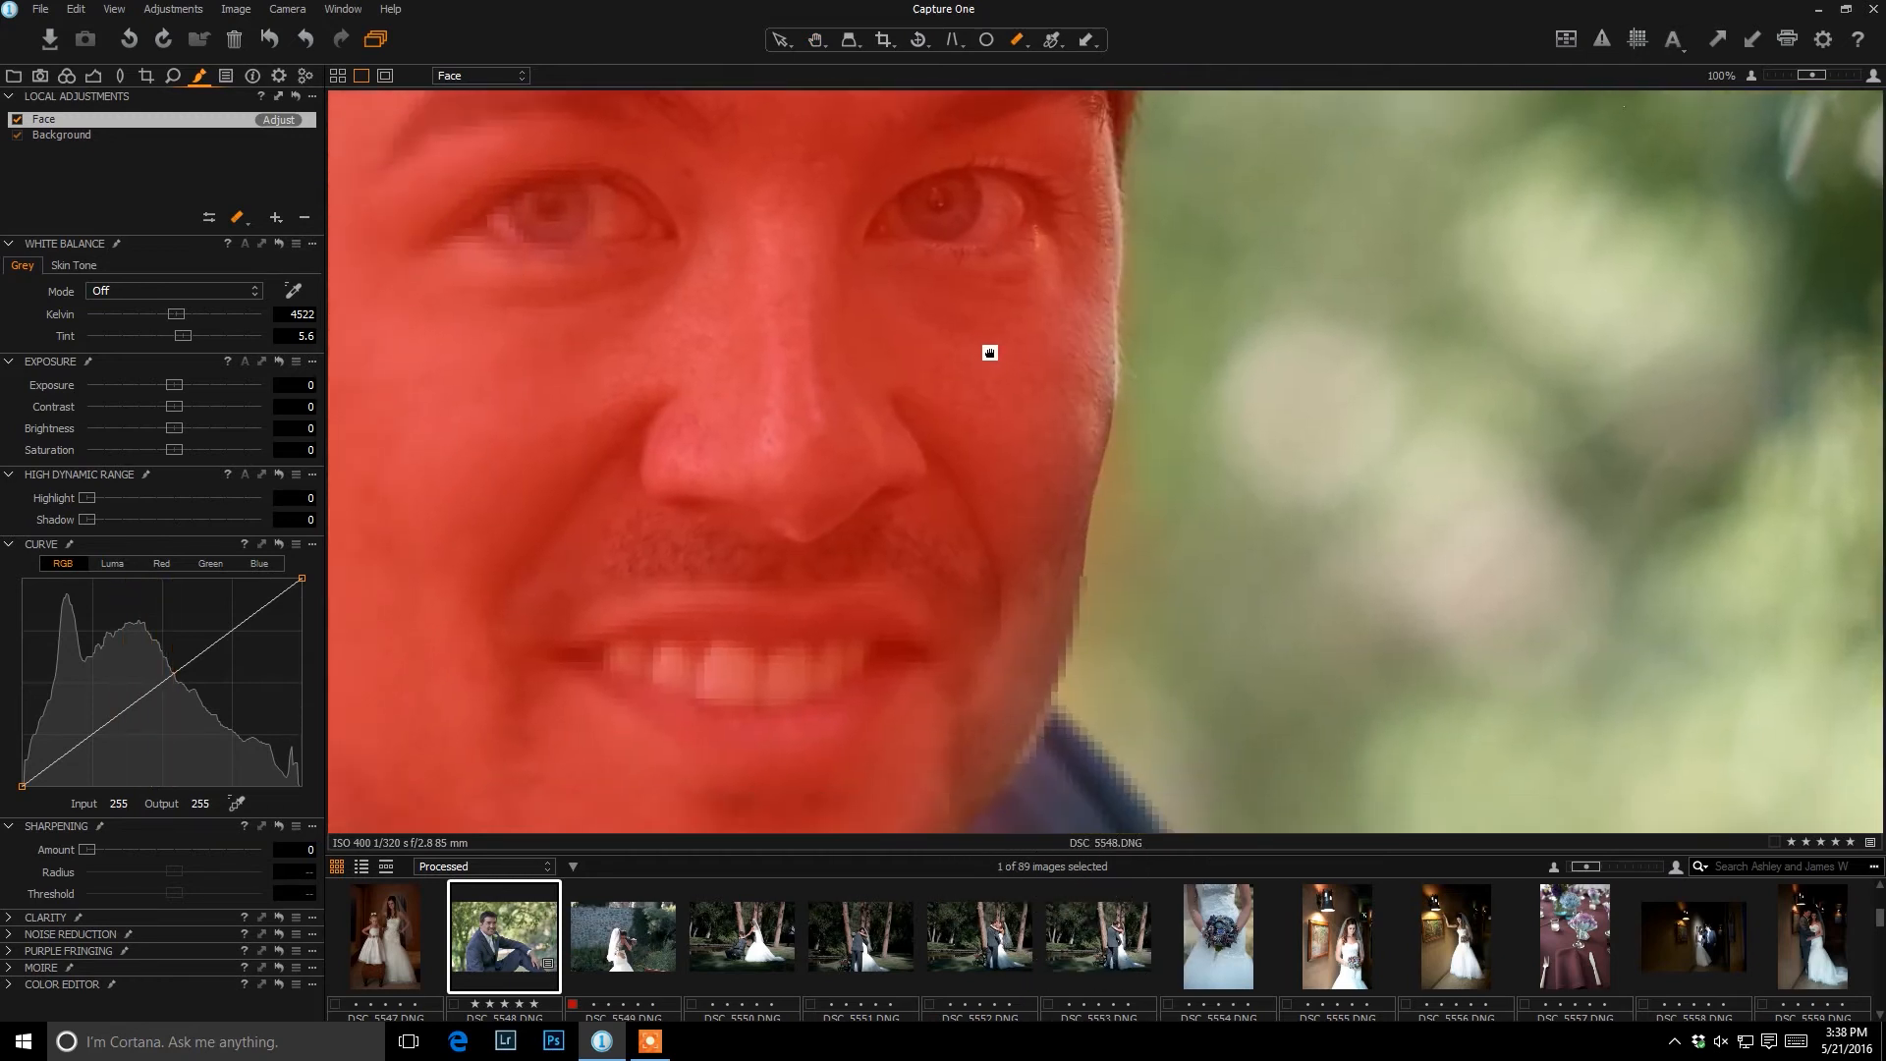
left_click_drag(727, 580, 623, 341)
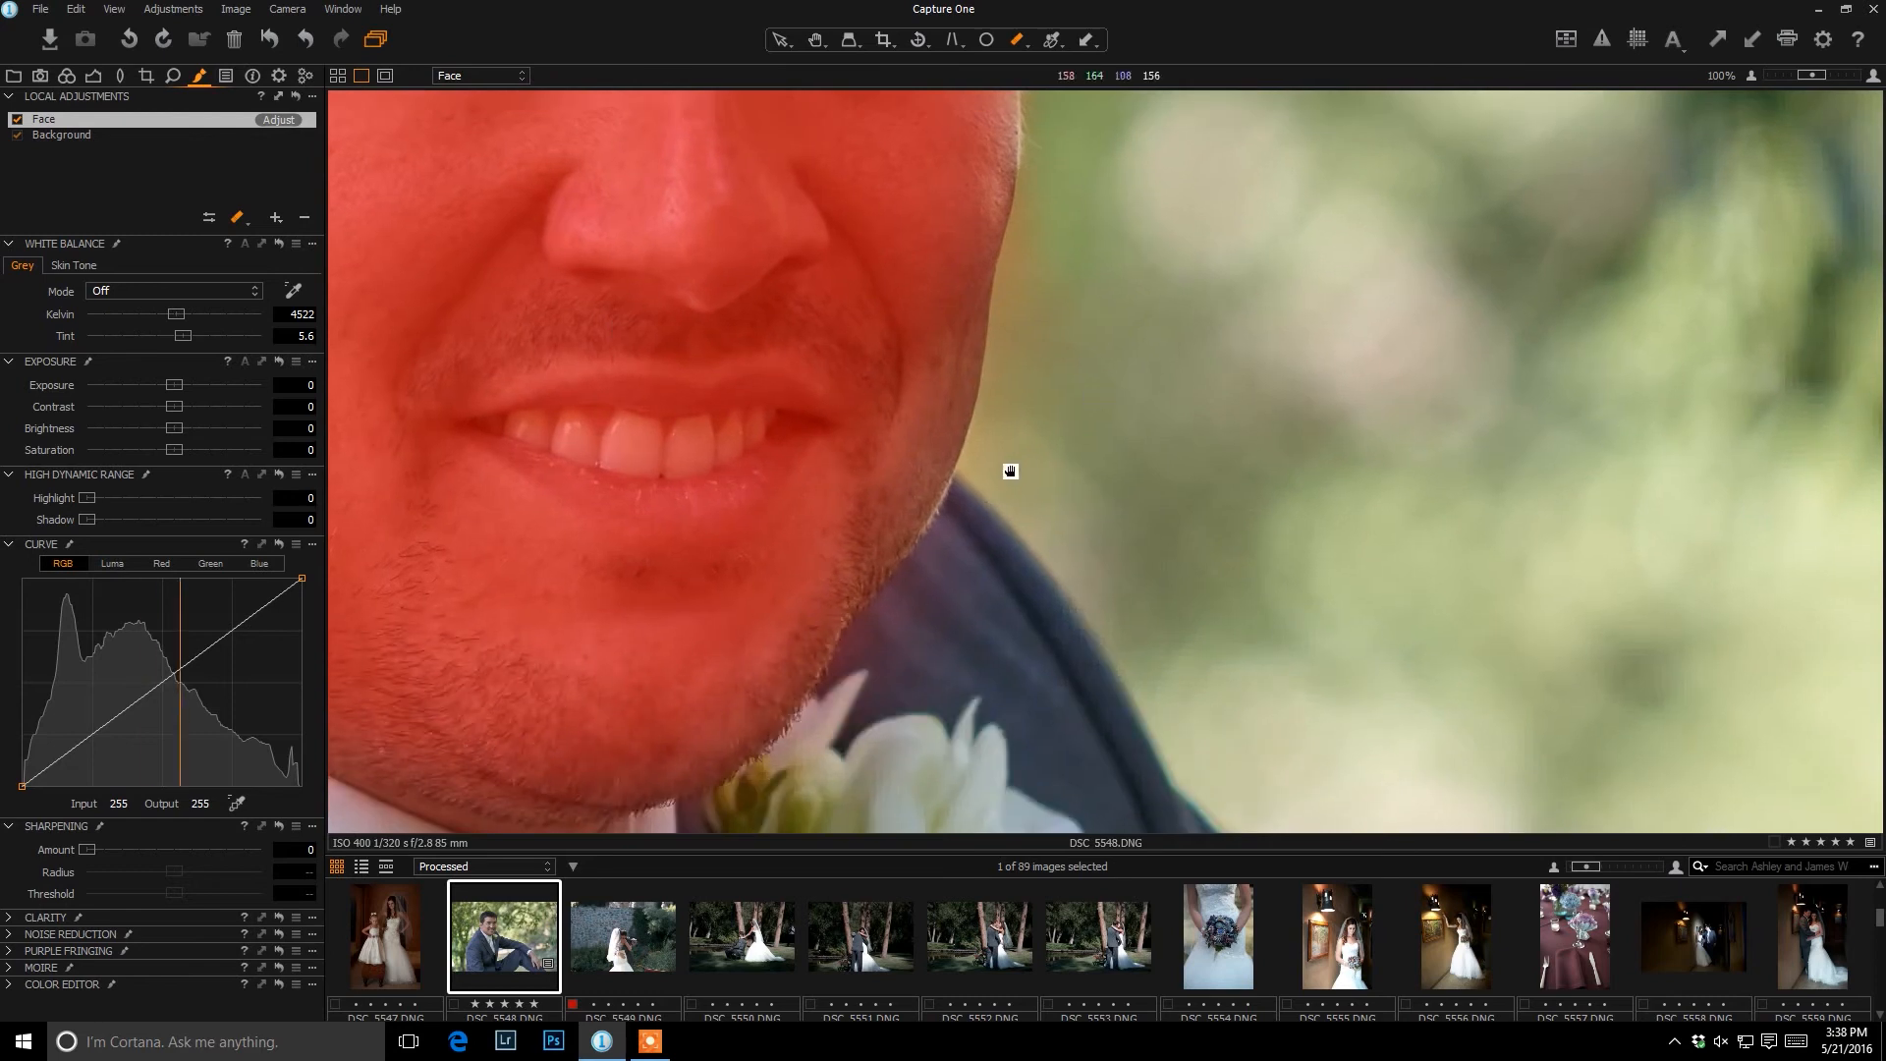
left_click_drag(678, 467, 1229, 488)
left_click_drag(720, 409, 1010, 627)
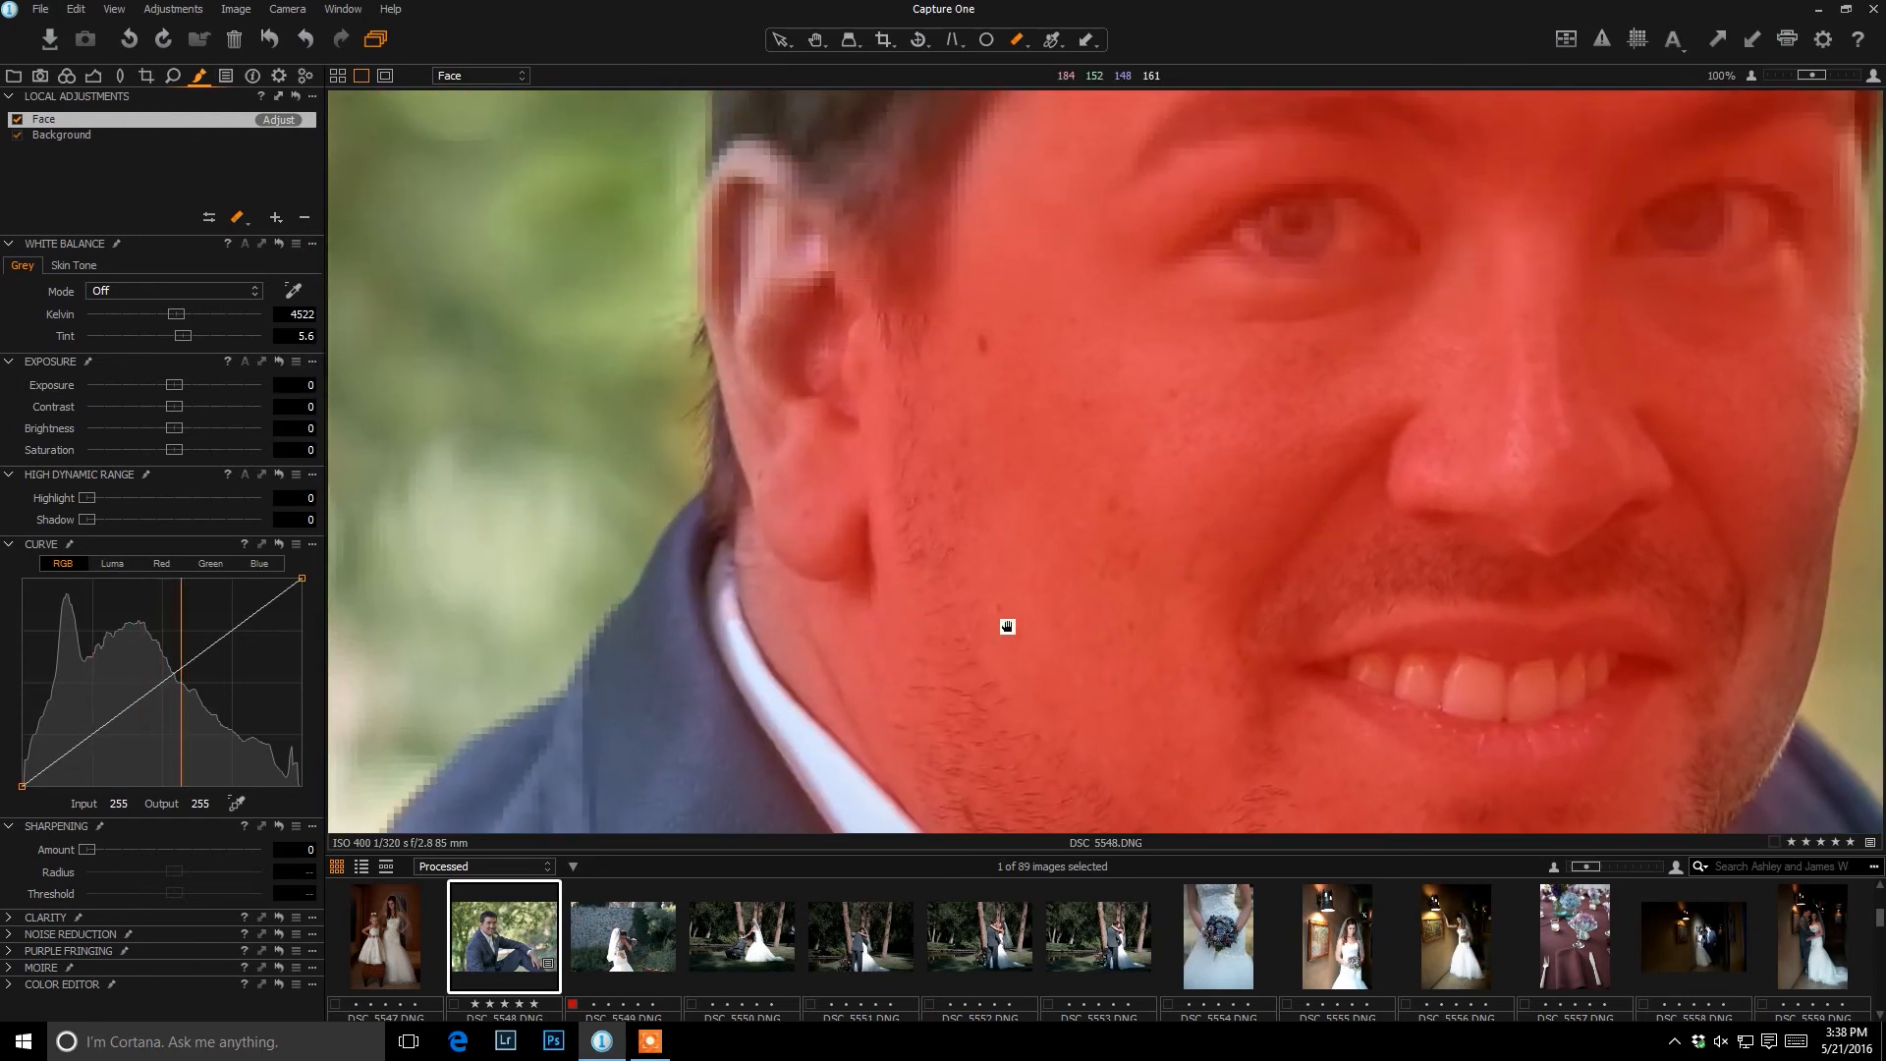
left_click_drag(770, 480, 686, 493)
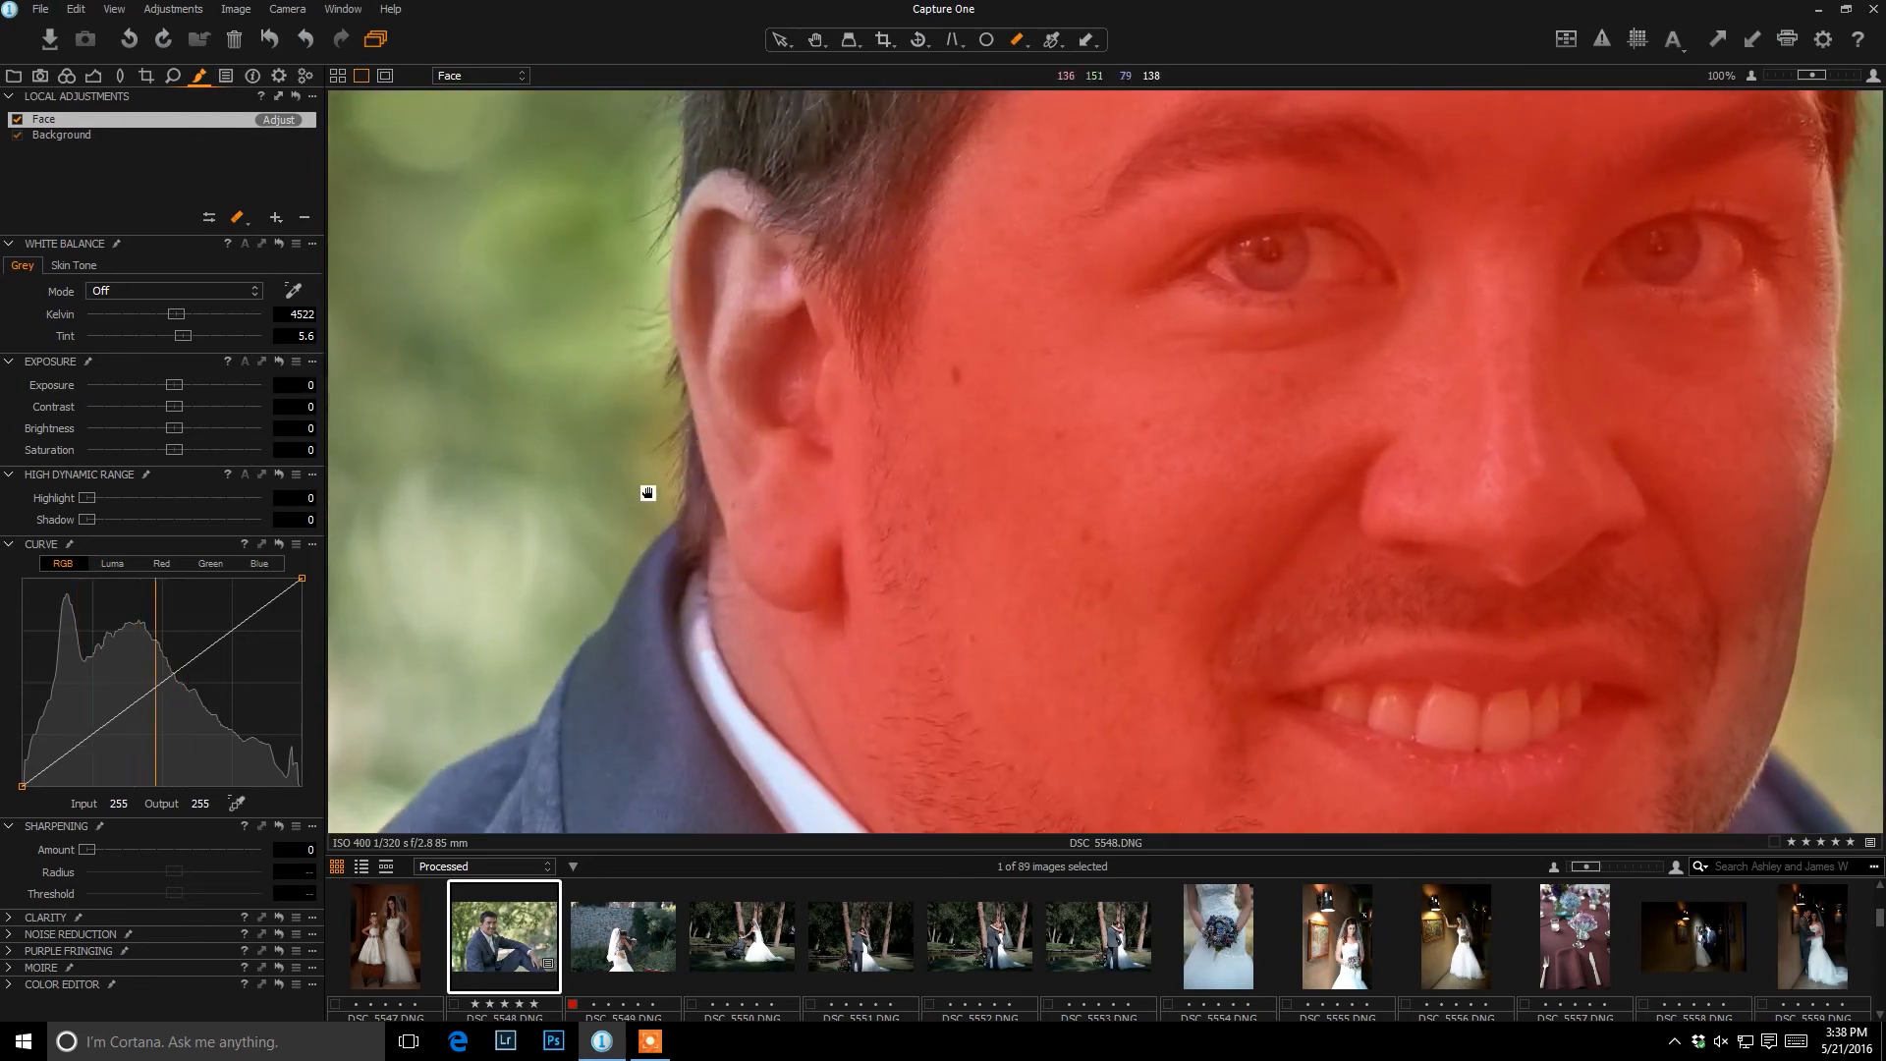
left_click_drag(877, 419, 733, 539)
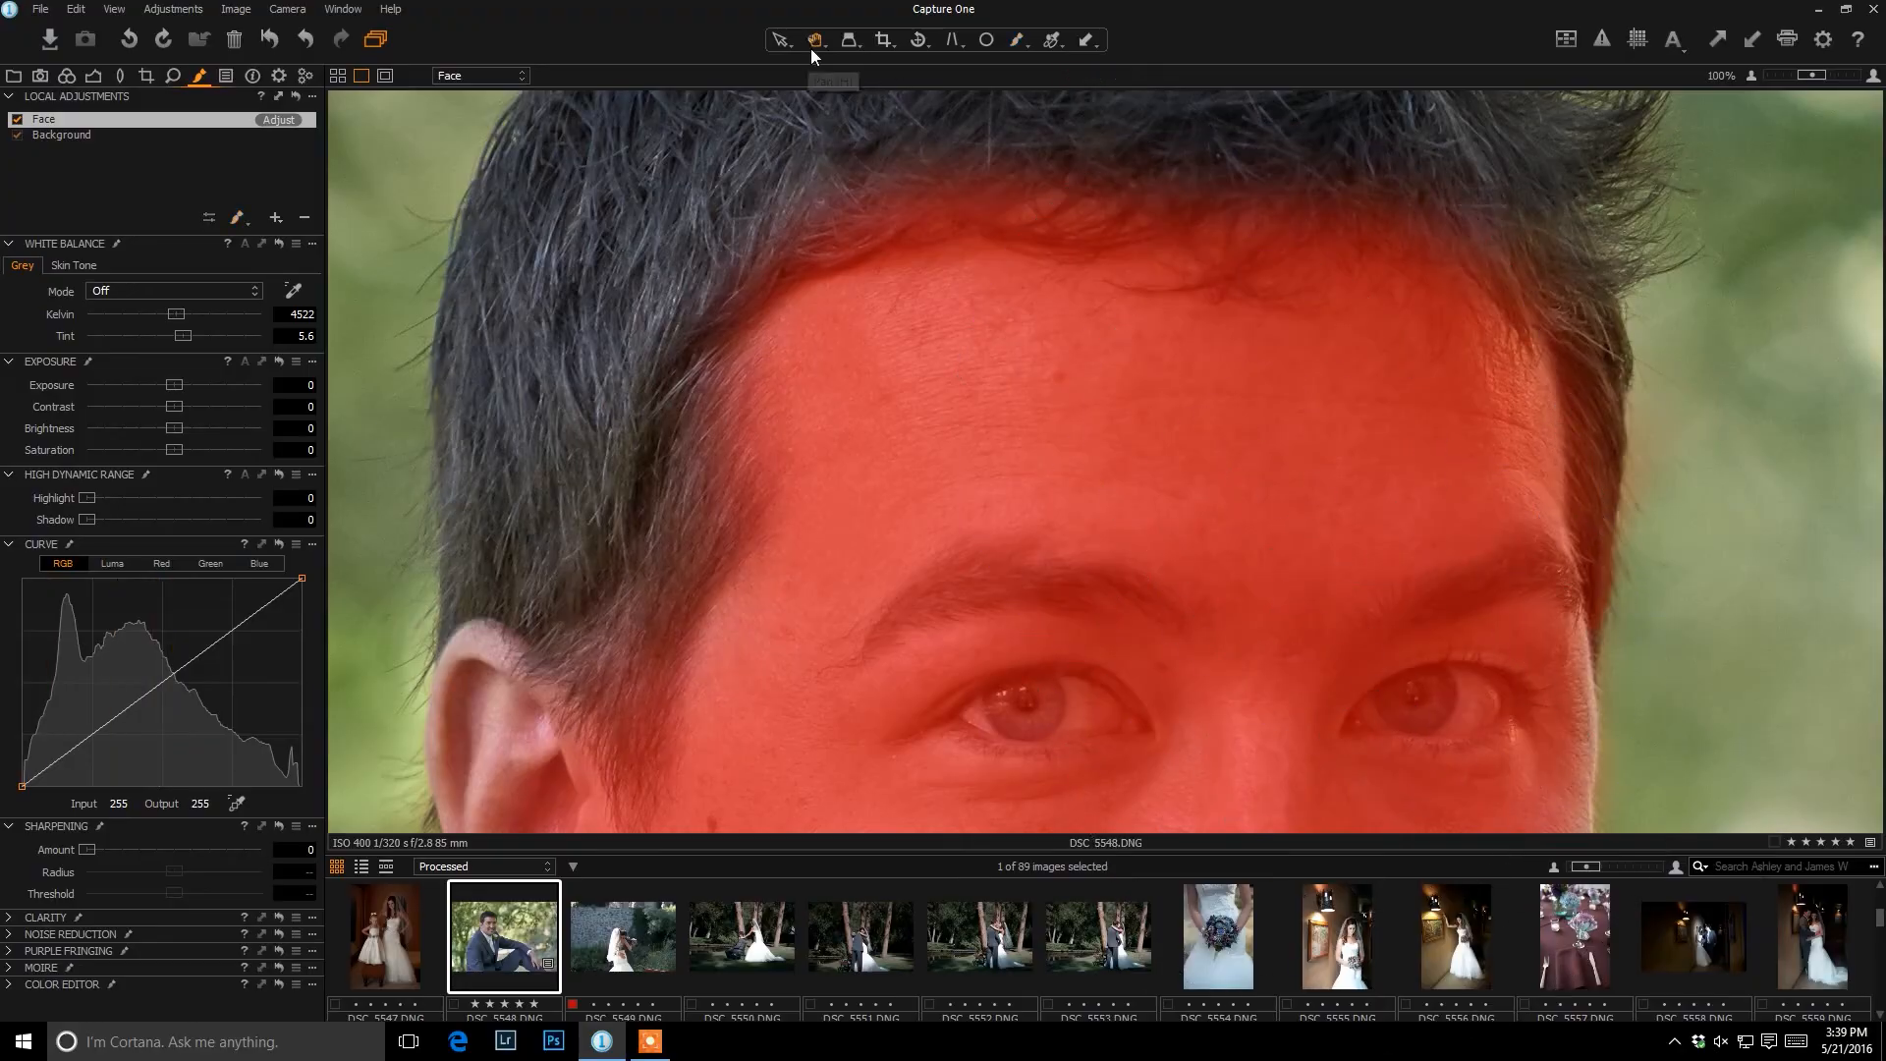
double_click(906, 455)
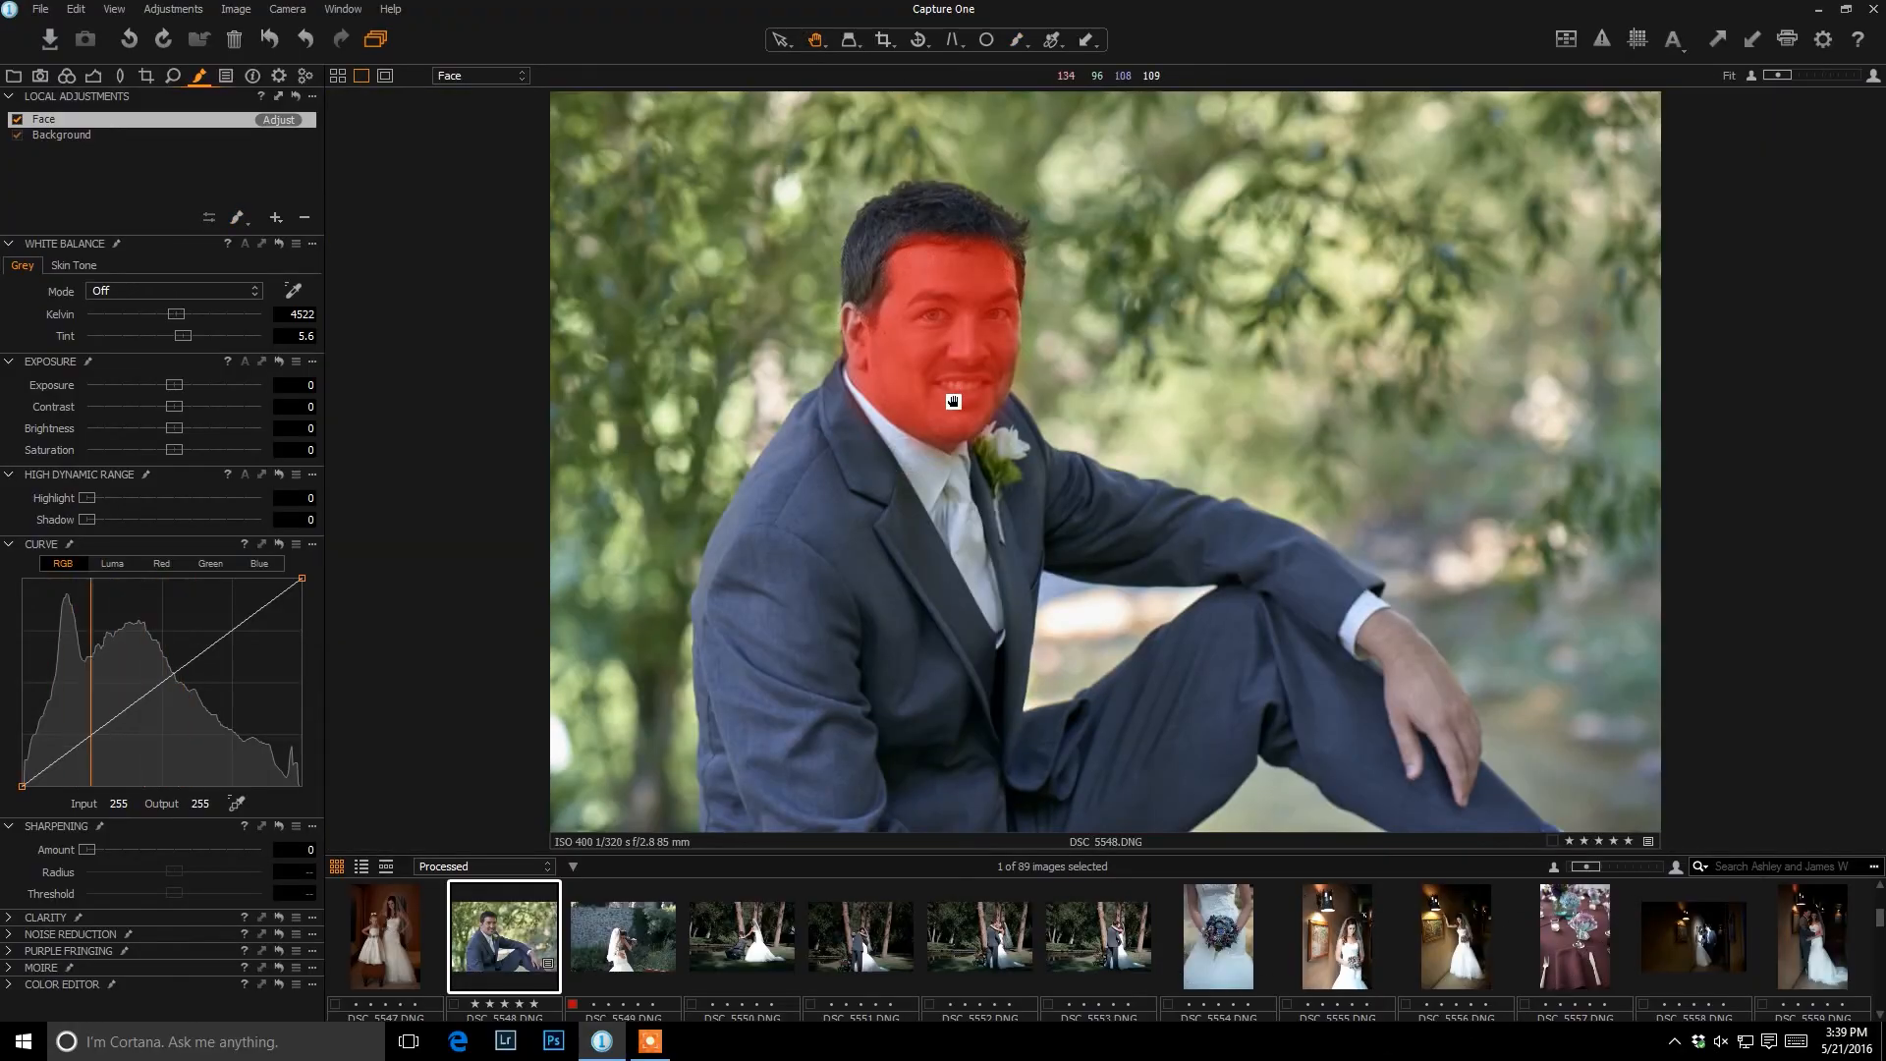
- Hide the mask overlay and try shifting the Face layer's white balance Kelvin value, reverting the trial
key("m")
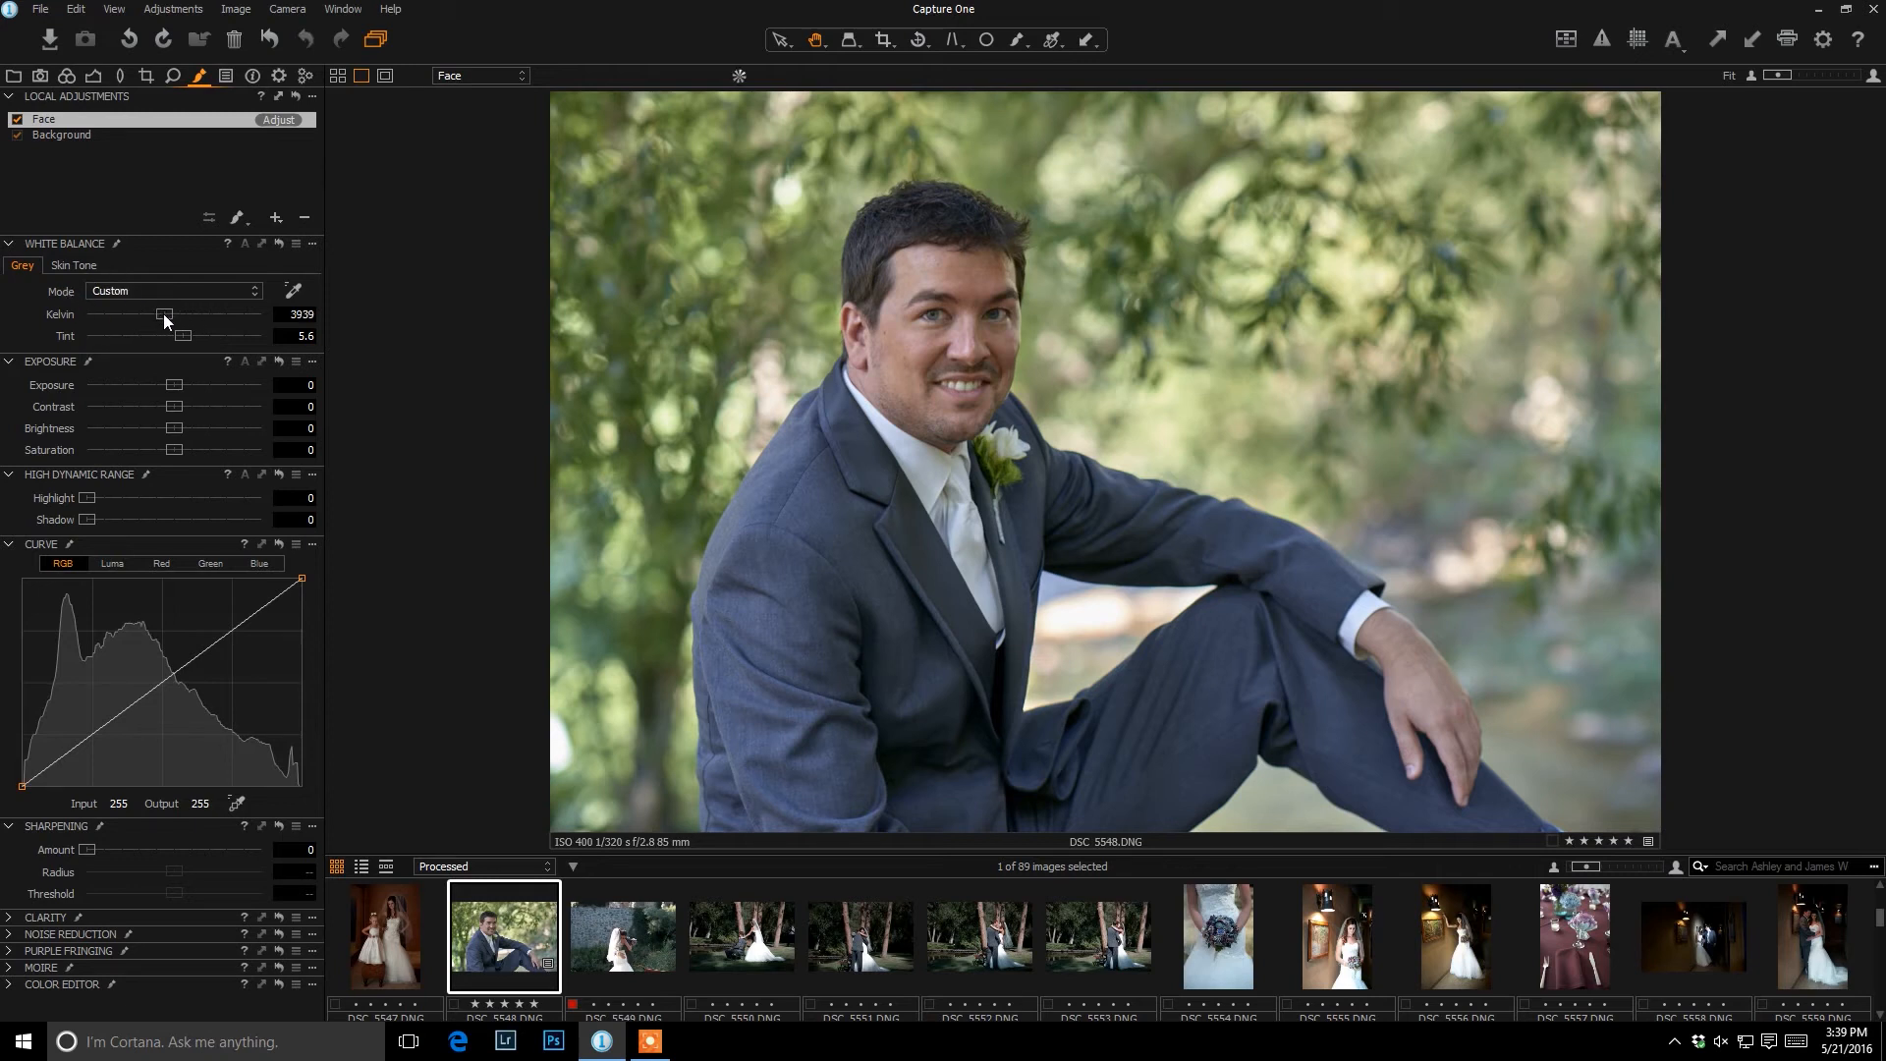
left_click_drag(160, 321, 209, 316)
key("ctrl+z")
- Collapse the unneeded adjustment tools and pick the groom's cheek as the Face layer's skin tone in the Color Editor
left_click(9, 829)
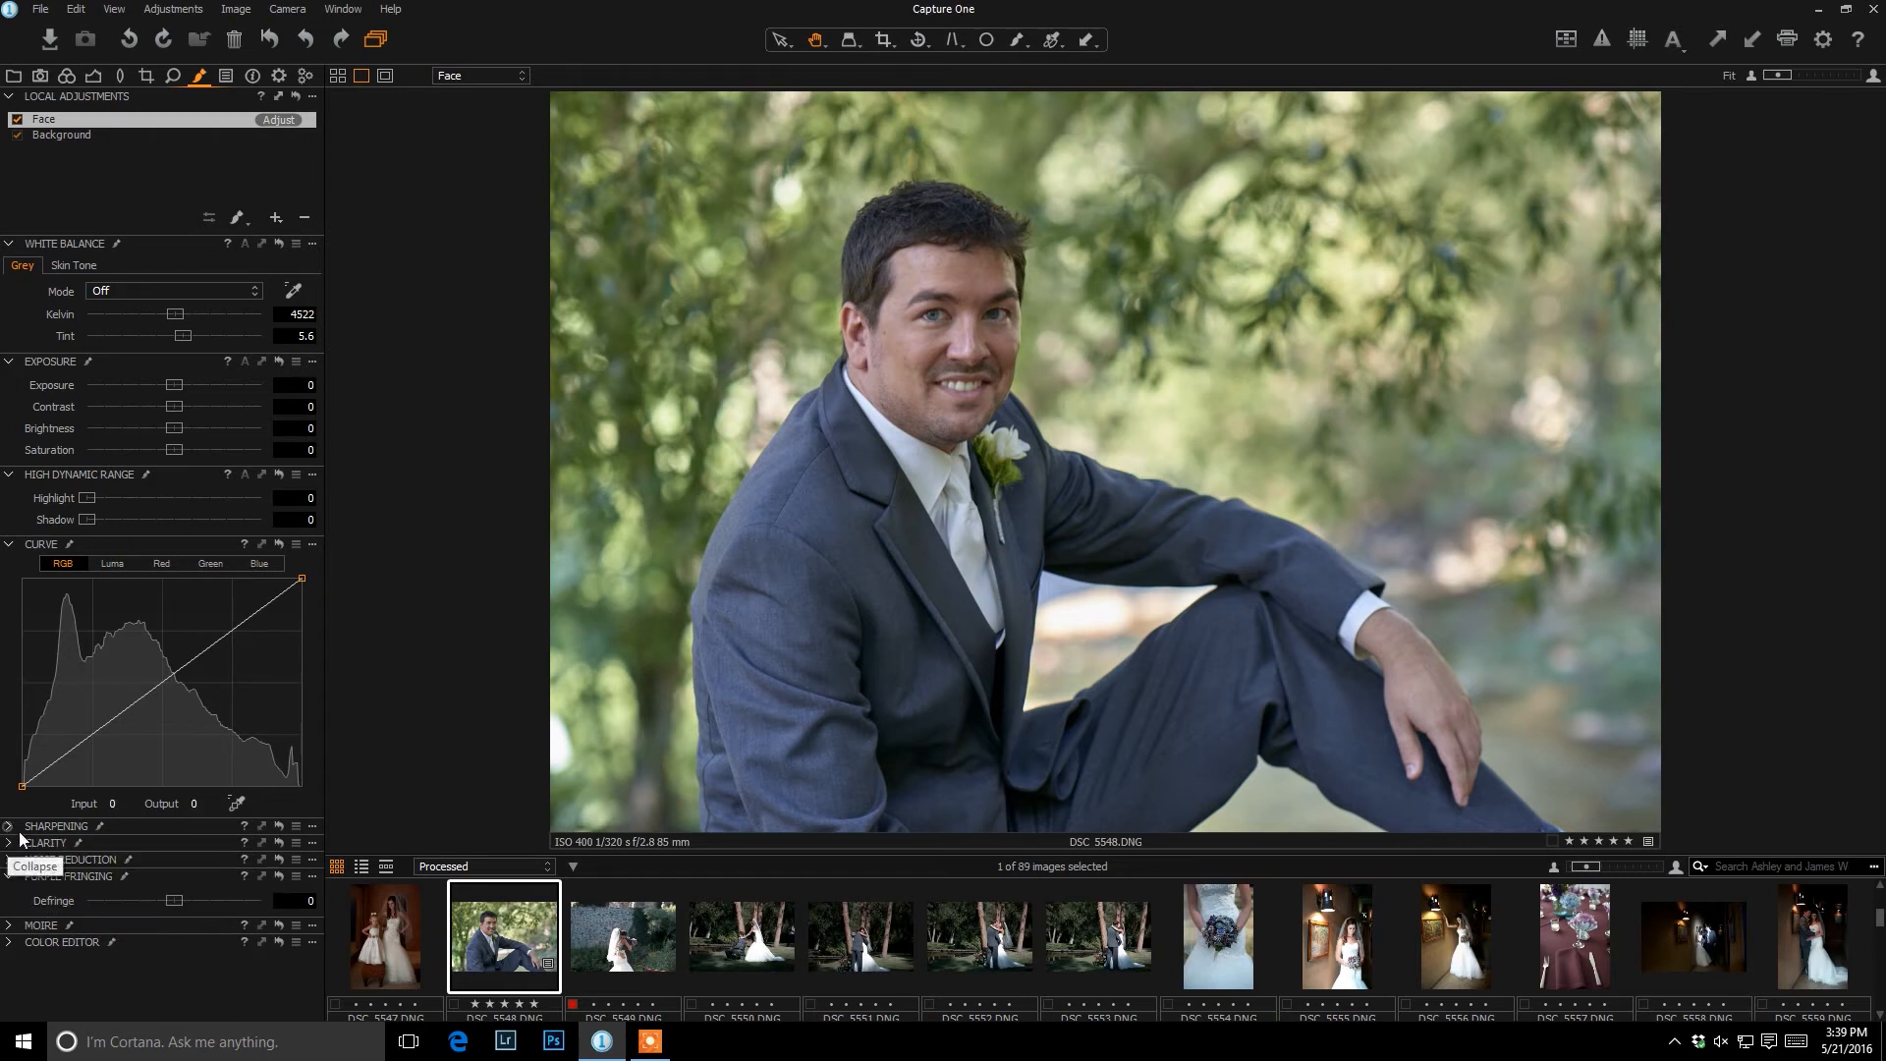
left_click(8, 943)
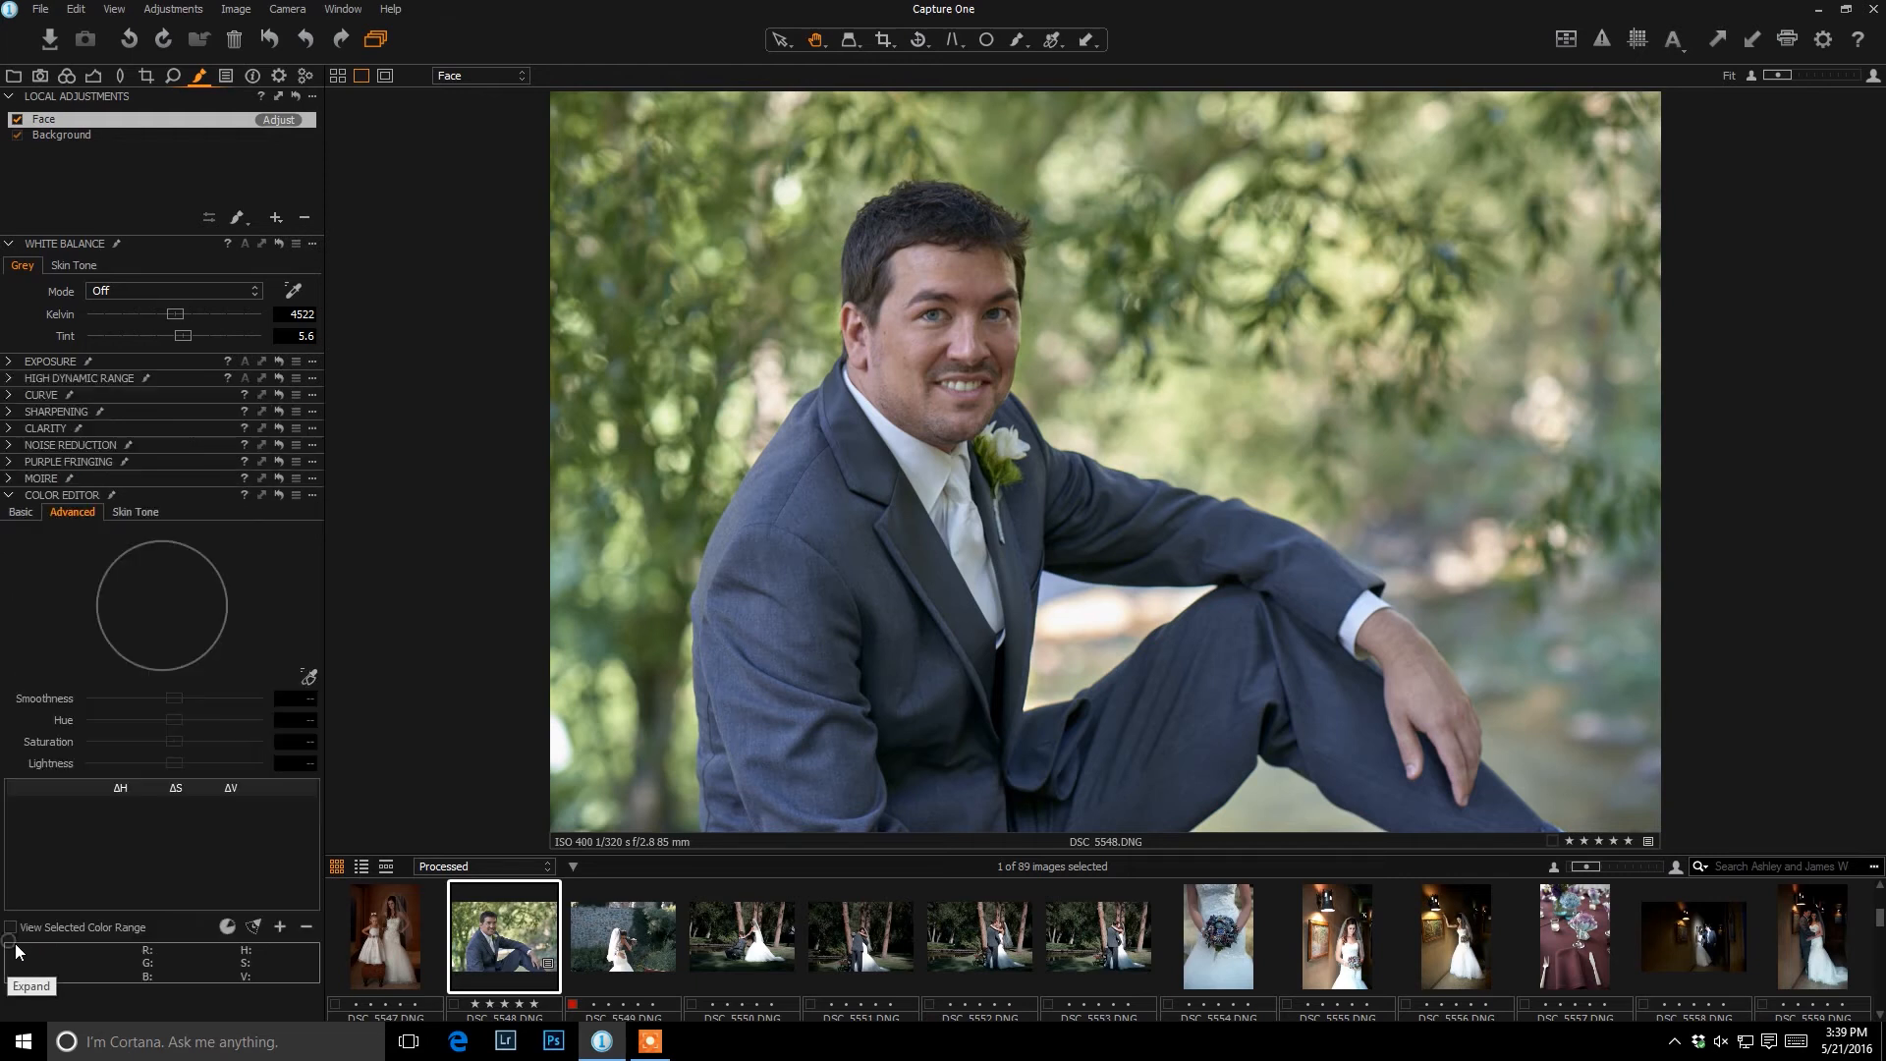
left_click(137, 512)
left_click(309, 676)
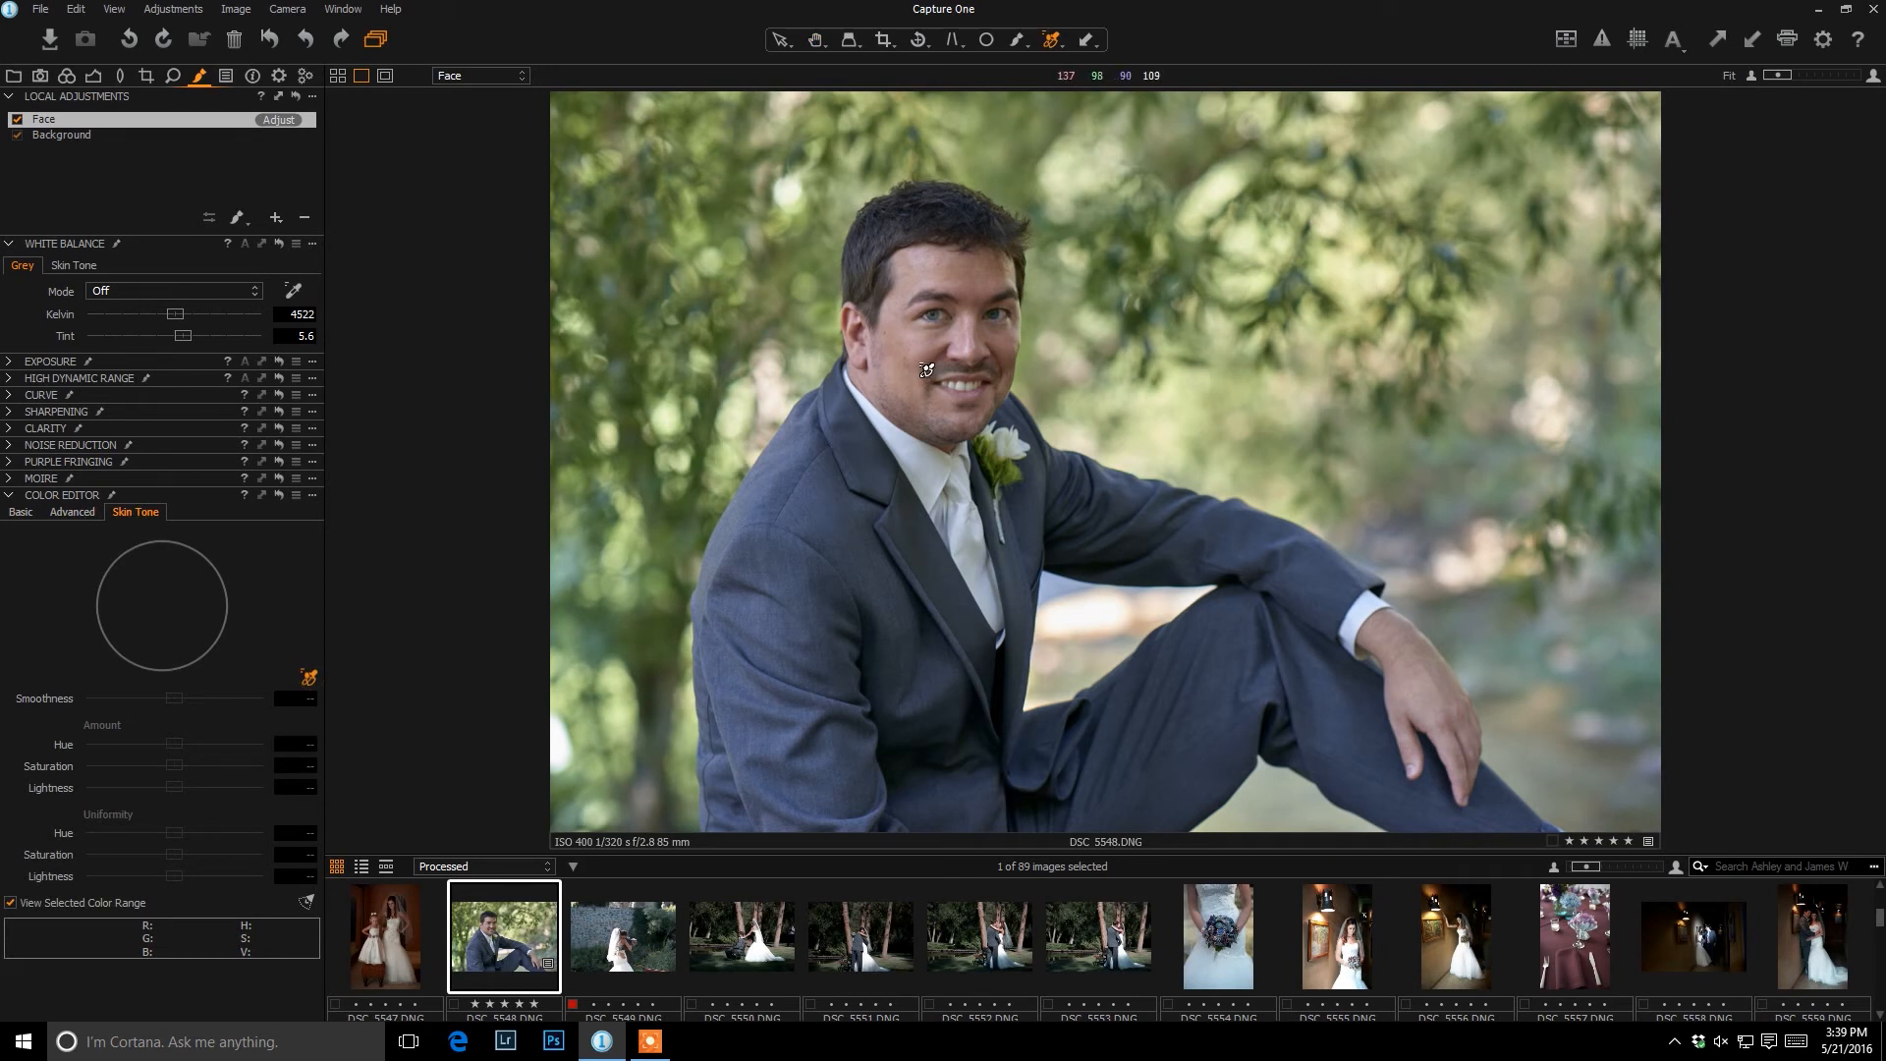
left_click(924, 368)
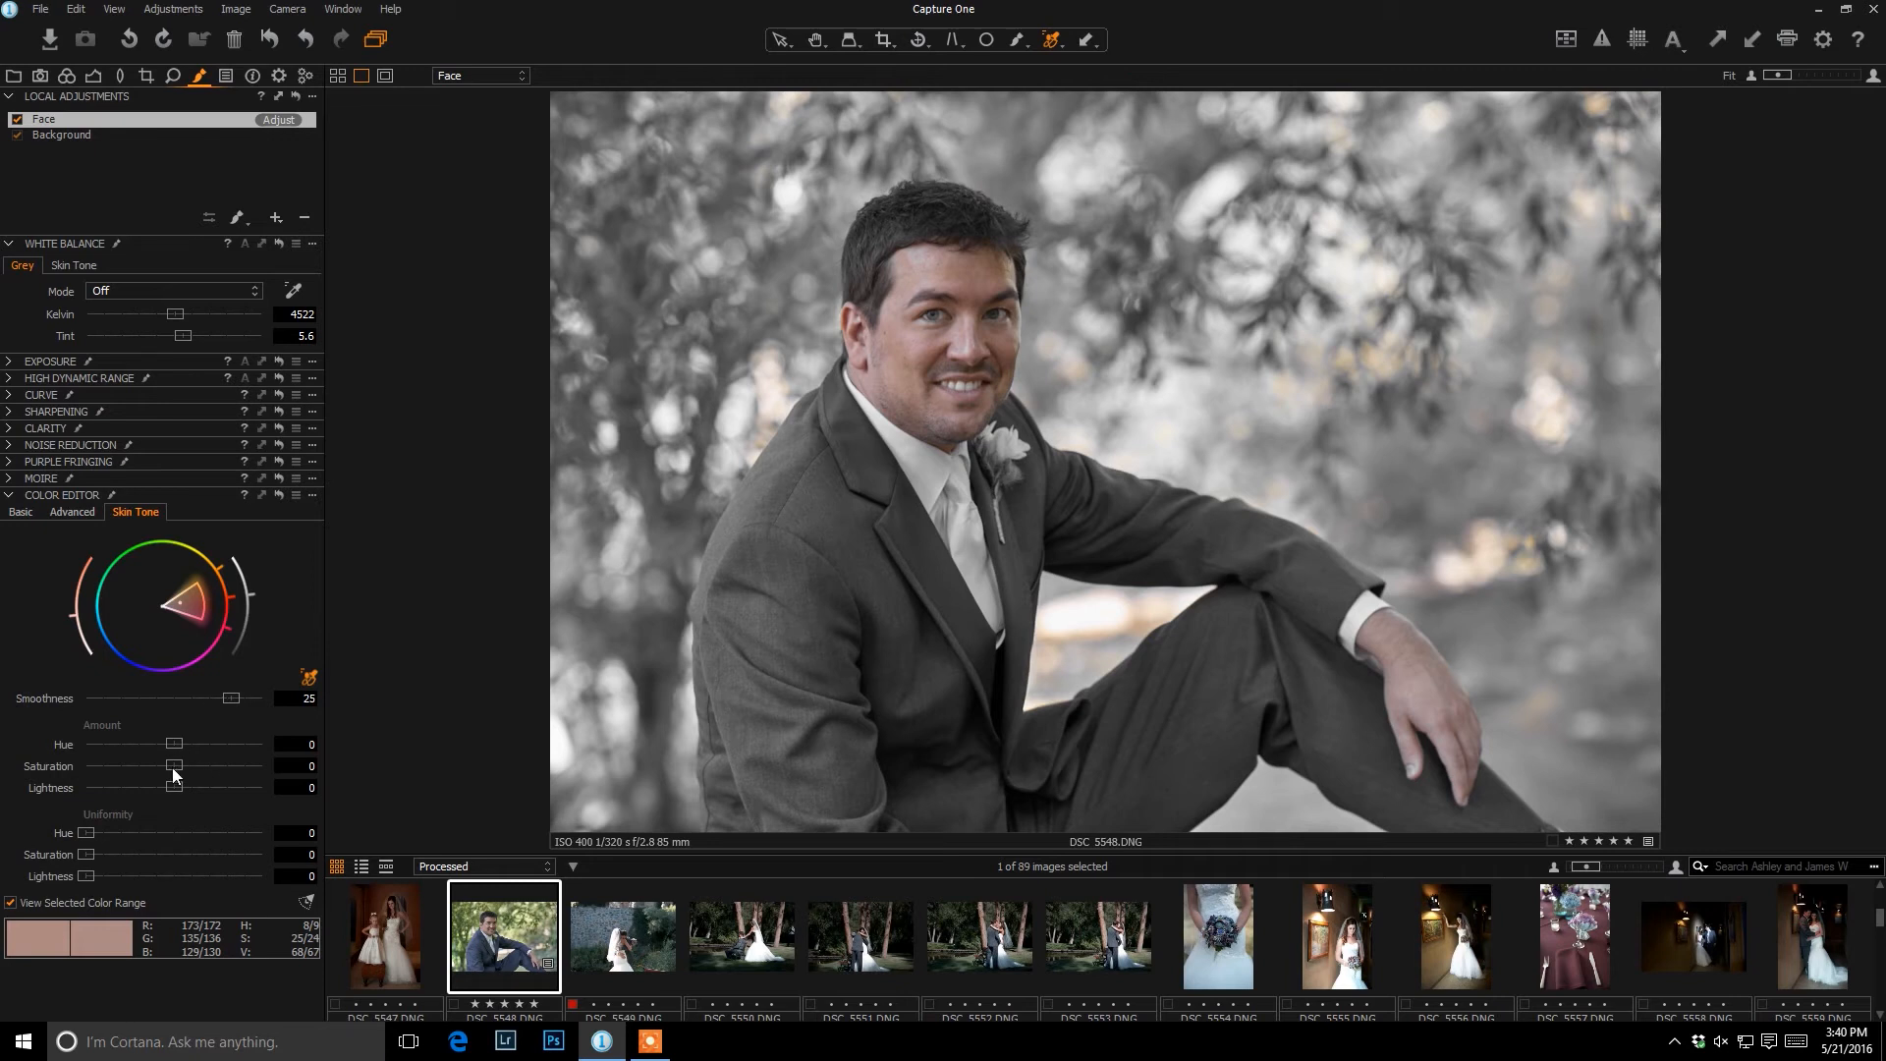
- Set the skin tone's amount saturation to -2 and widen its color range toward green on the color wheel
left_click_drag(172, 773, 210, 773)
left_click_drag(258, 765, 175, 780)
left_click_drag(229, 575, 157, 536)
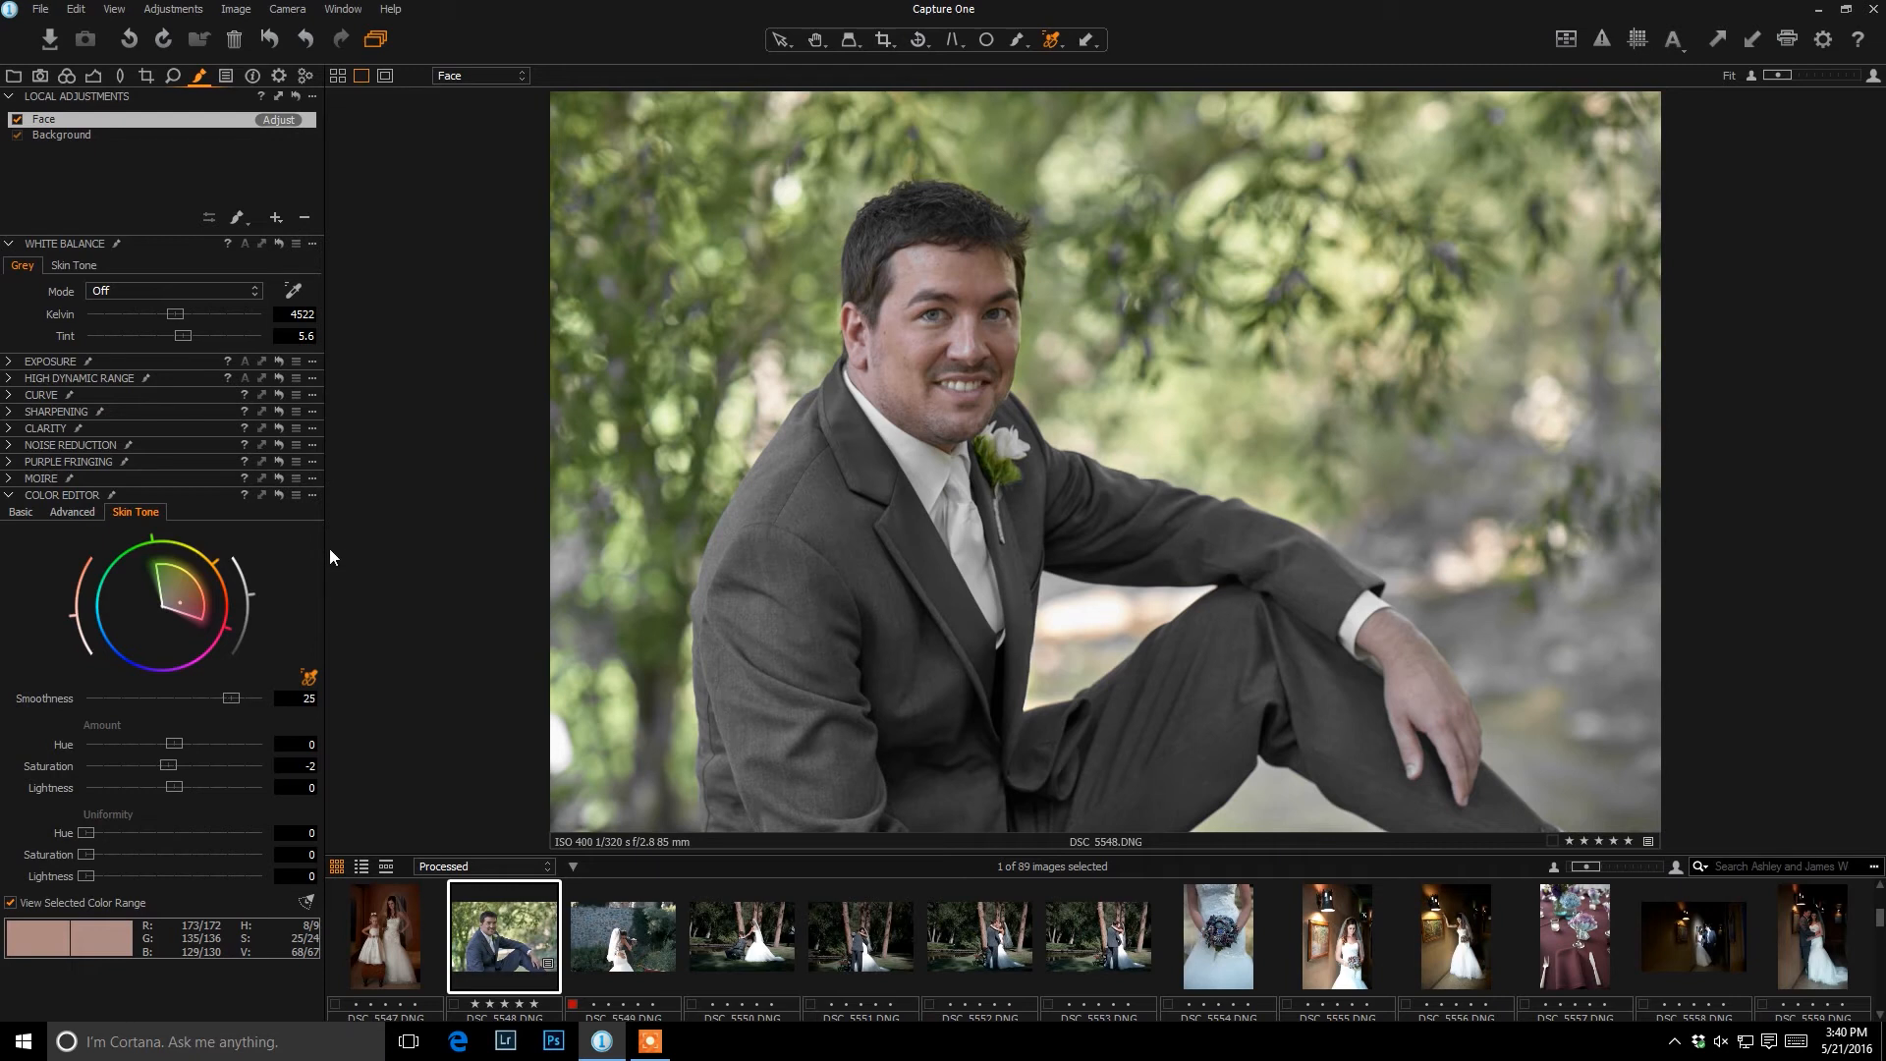
- Set the Face layer's sharpening amount to 395 and check the effect on the groom's face at 100%
left_click(12, 446)
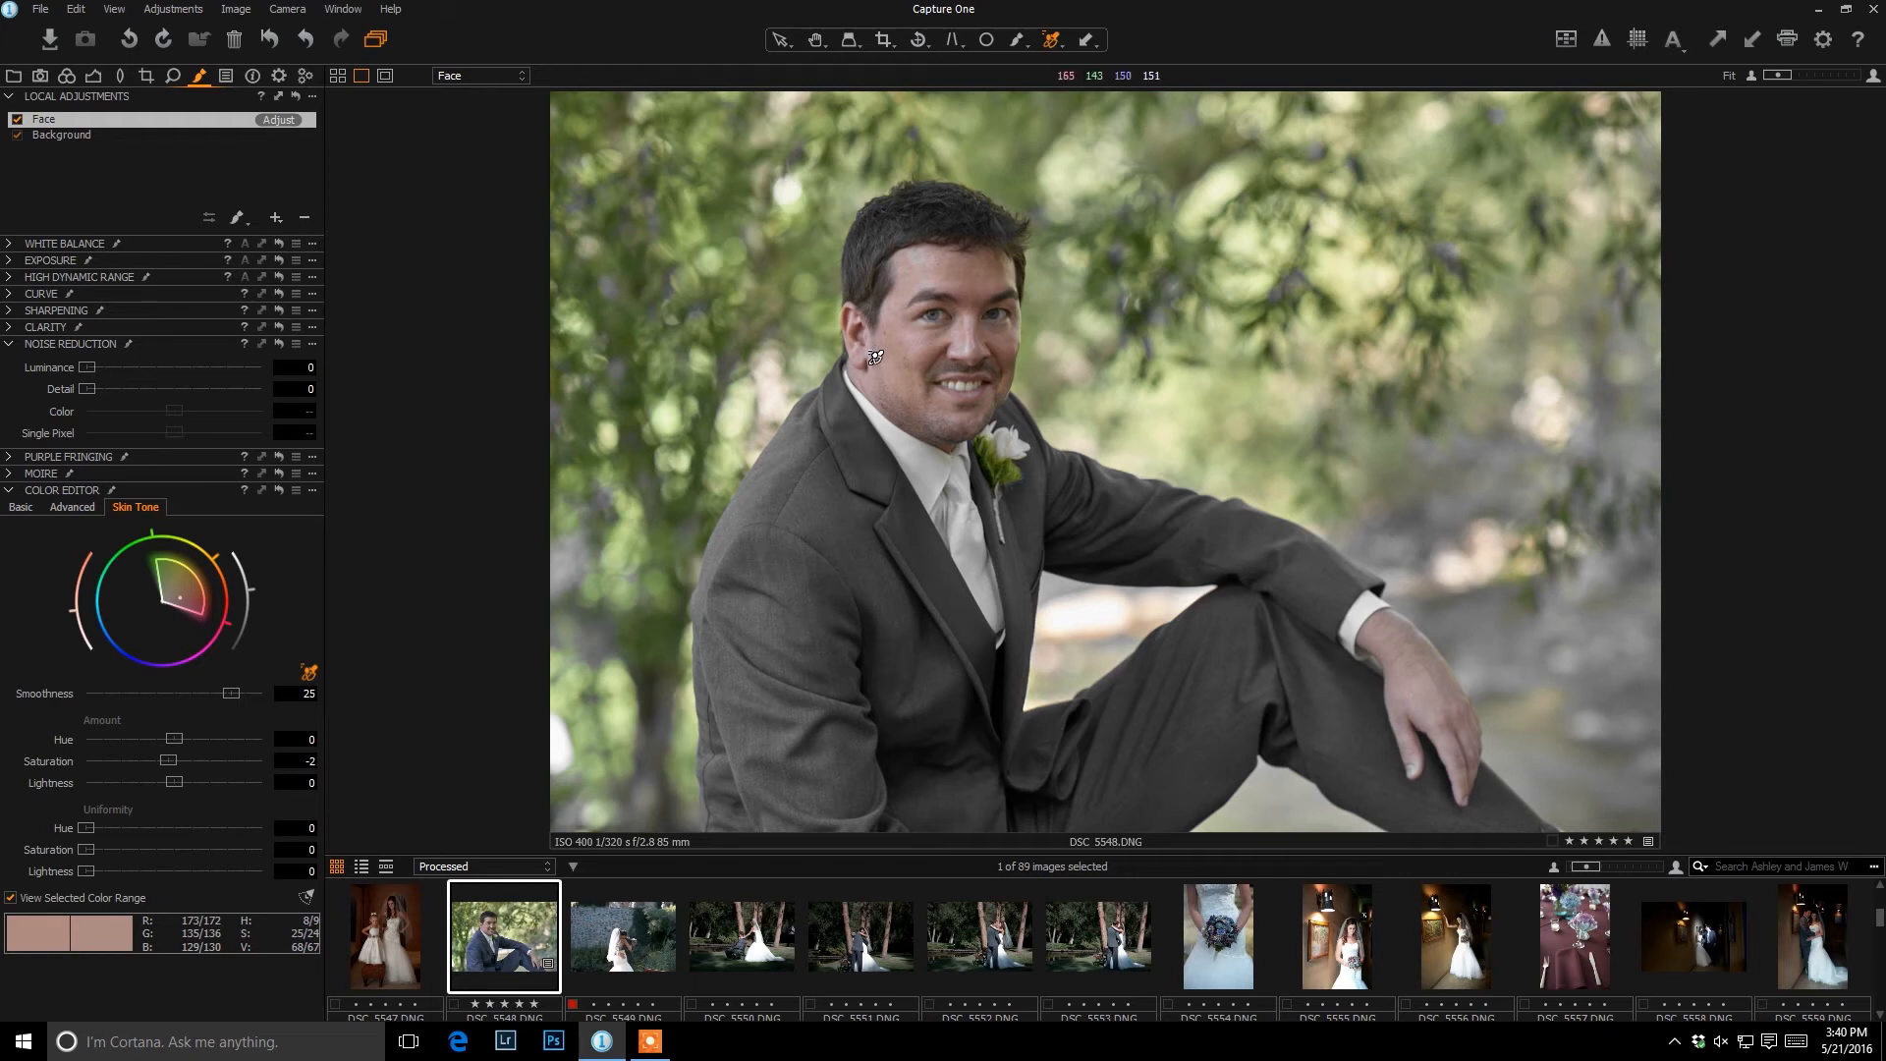
left_click(8, 310)
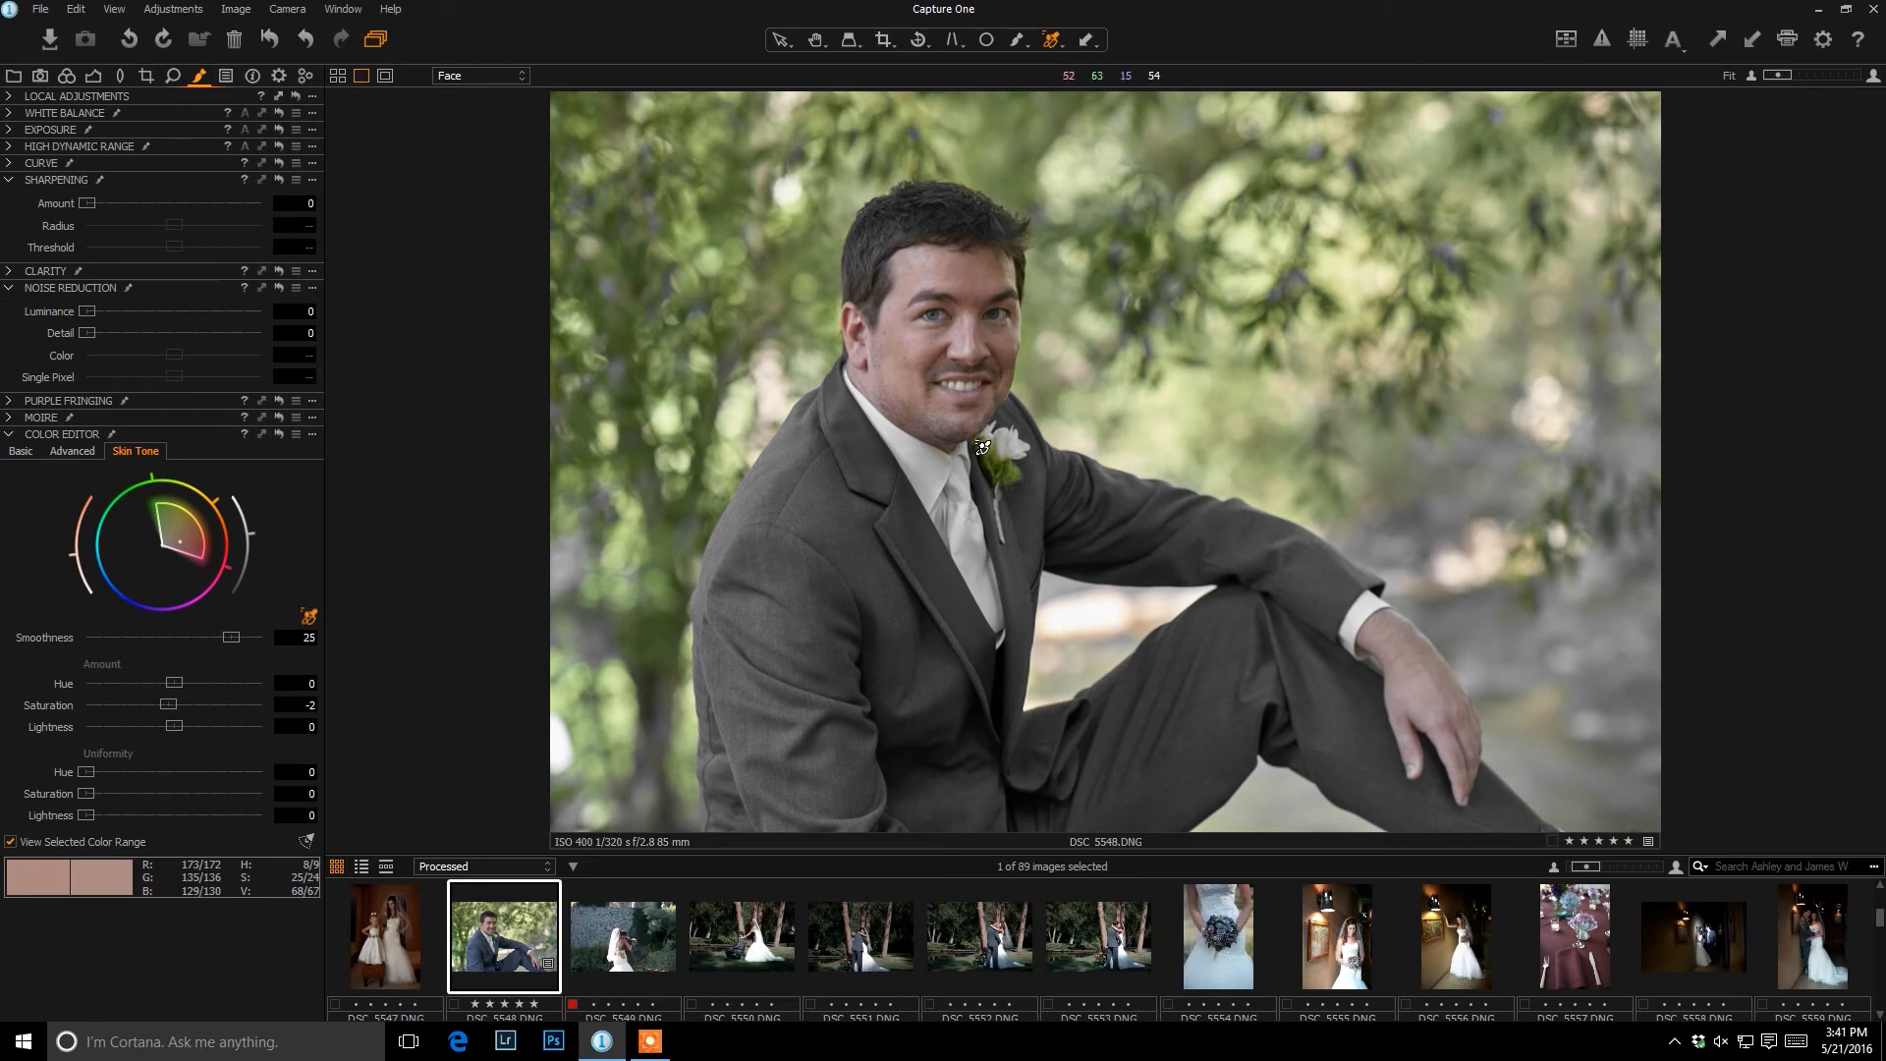
left_click(921, 315)
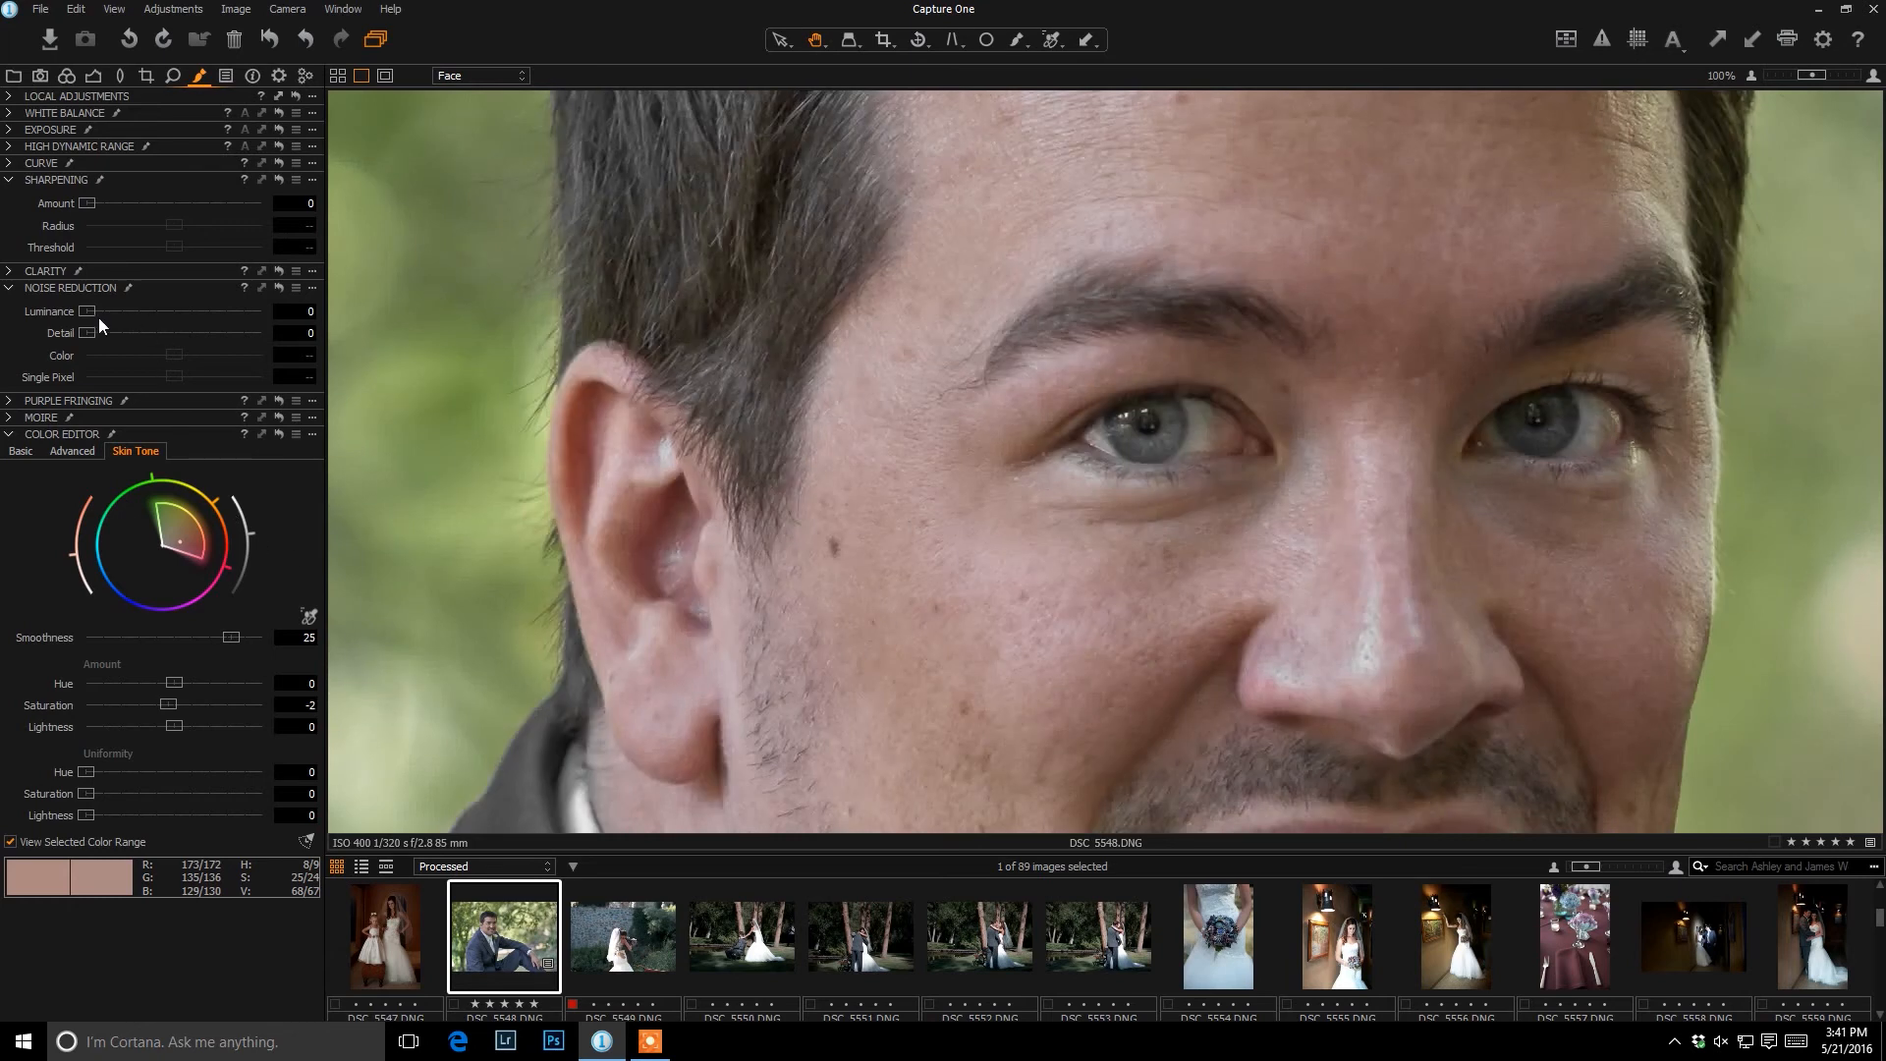
left_click_drag(79, 204, 190, 216)
left_click_drag(754, 252, 669, 206)
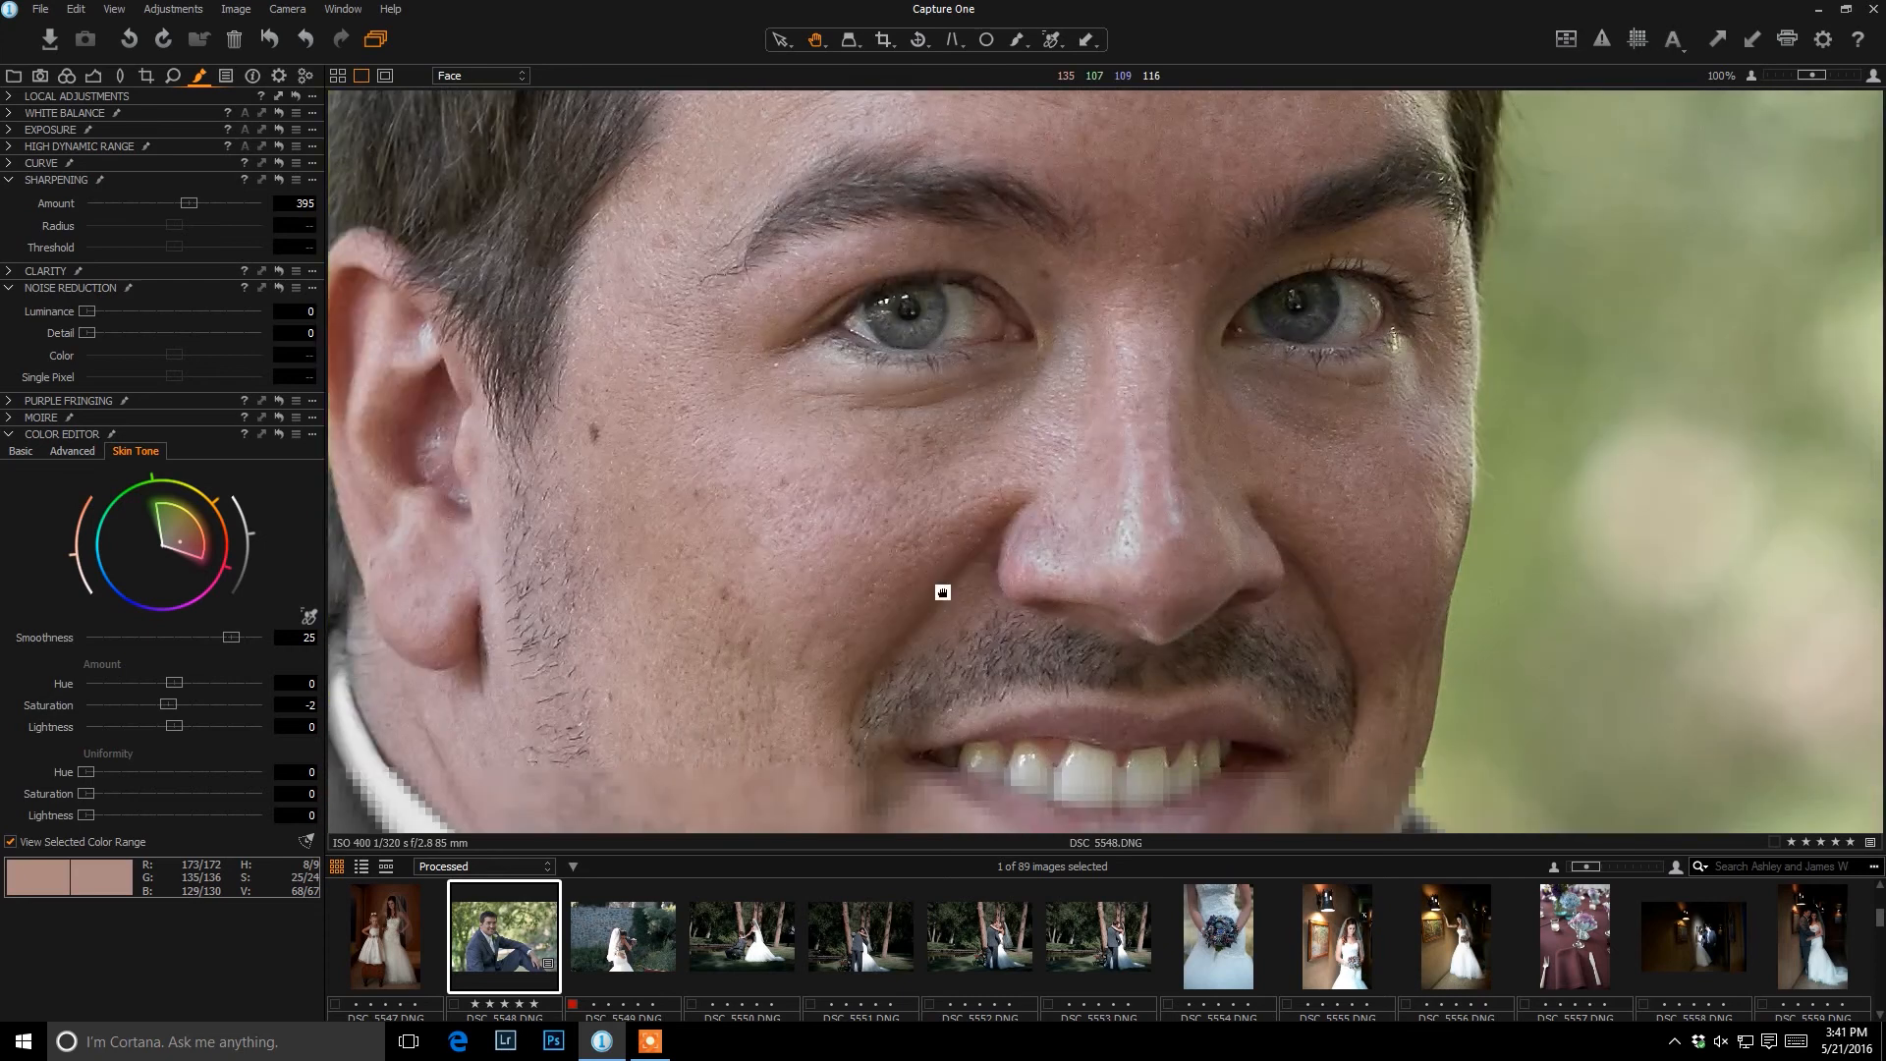
left_click_drag(943, 592, 770, 551)
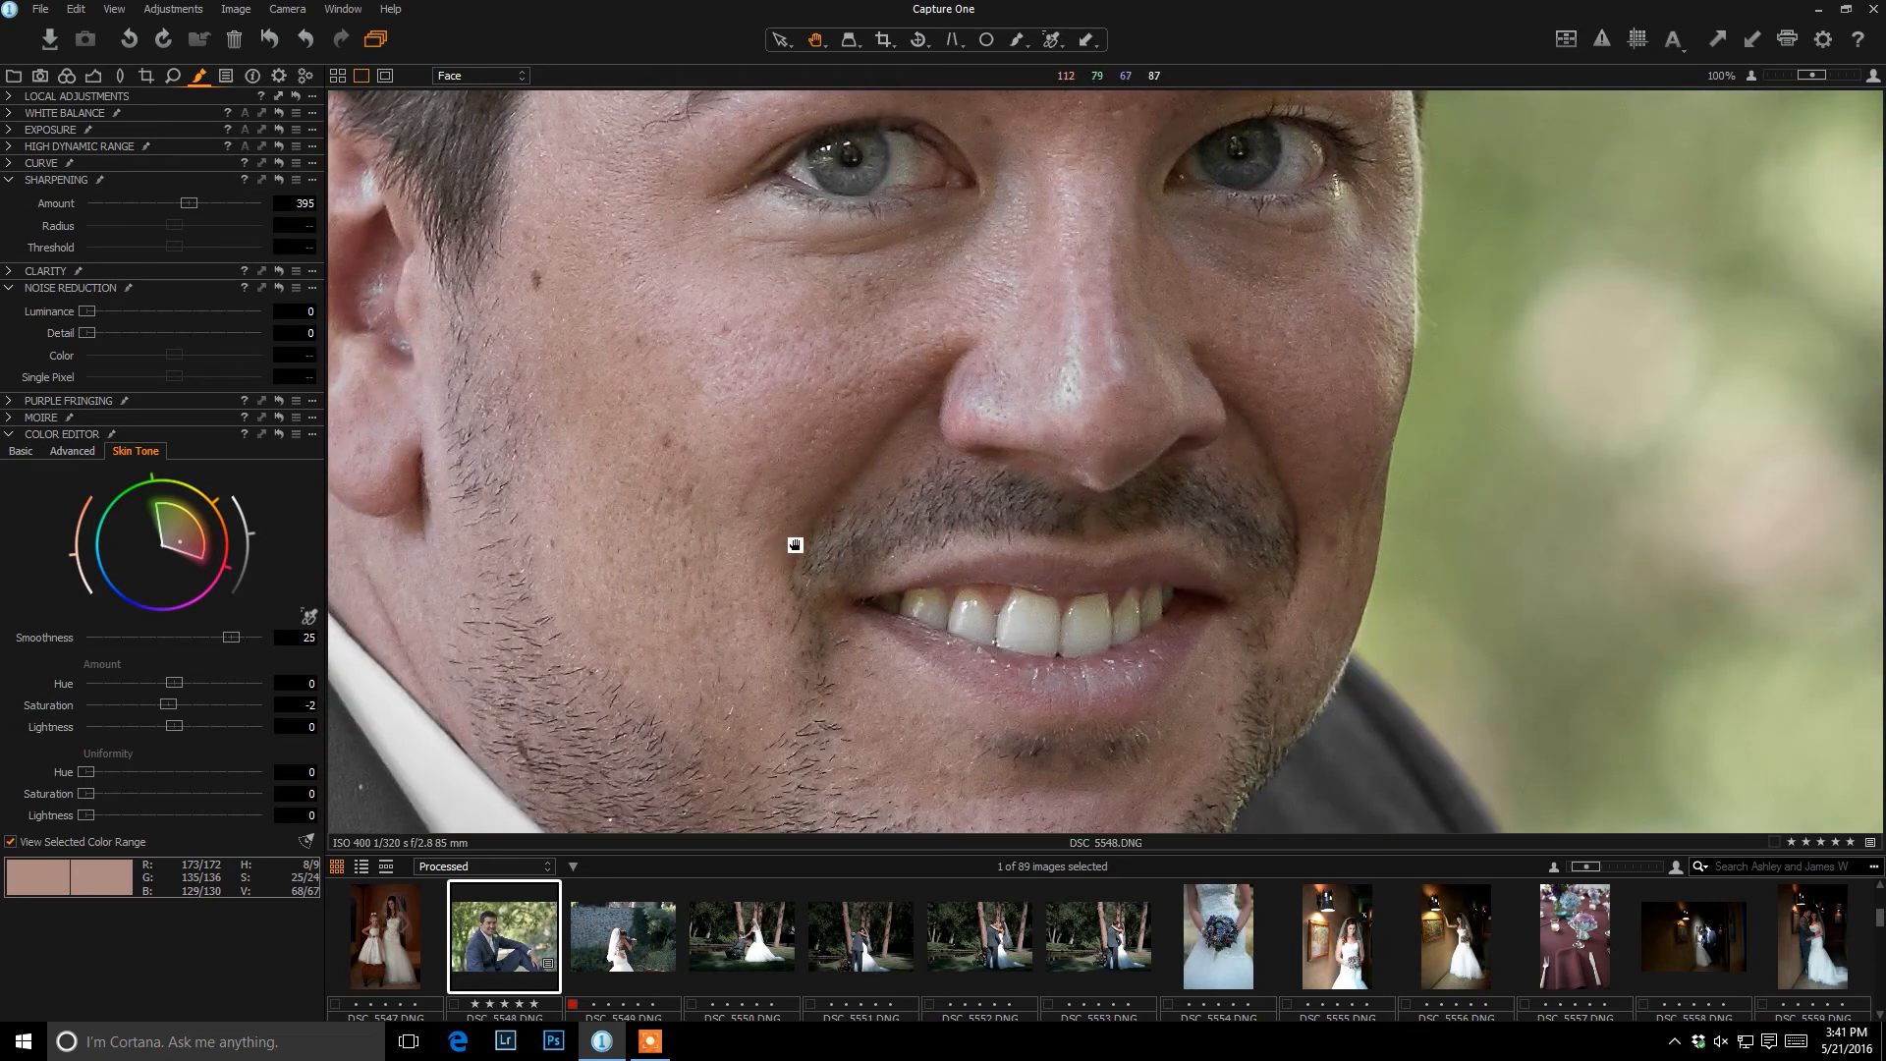
double_click(785, 537)
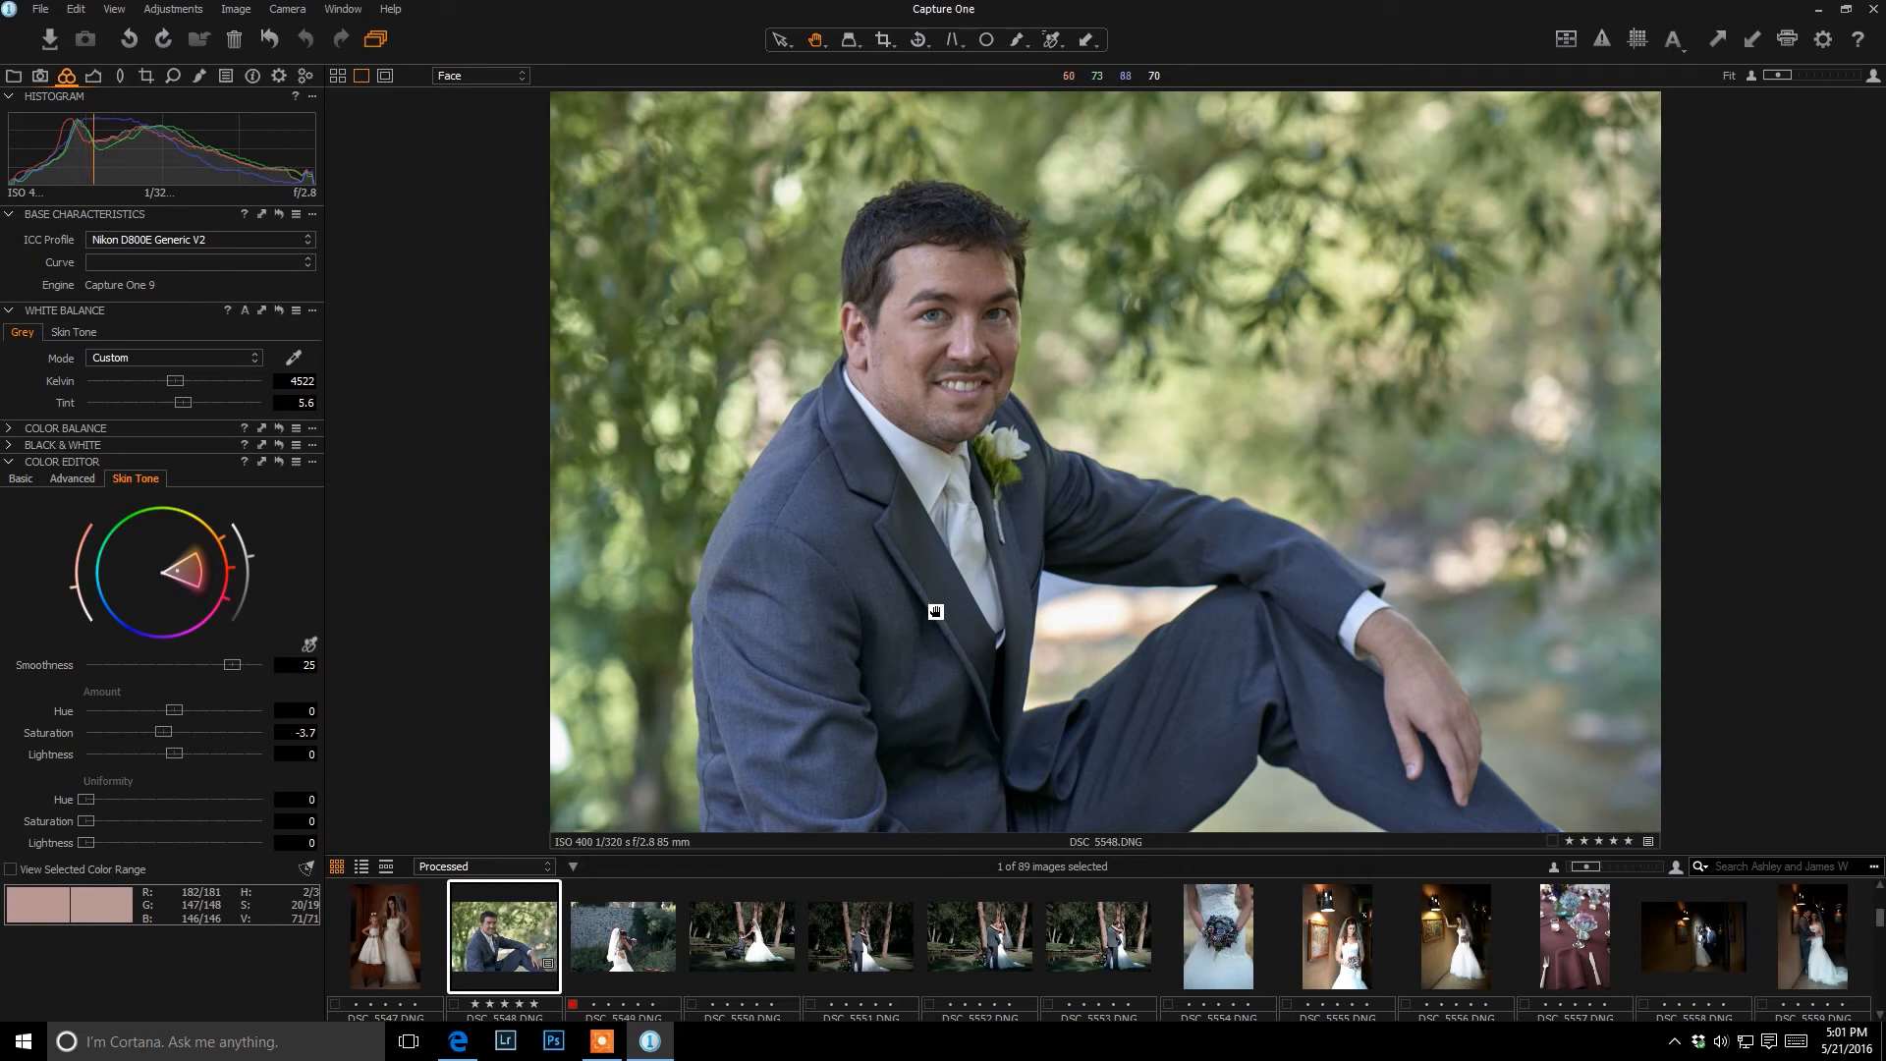
- Open the Jordan Trip folder in the library and select the photo 20150528-Jordan Trip-0033.NEF
left_click(13, 76)
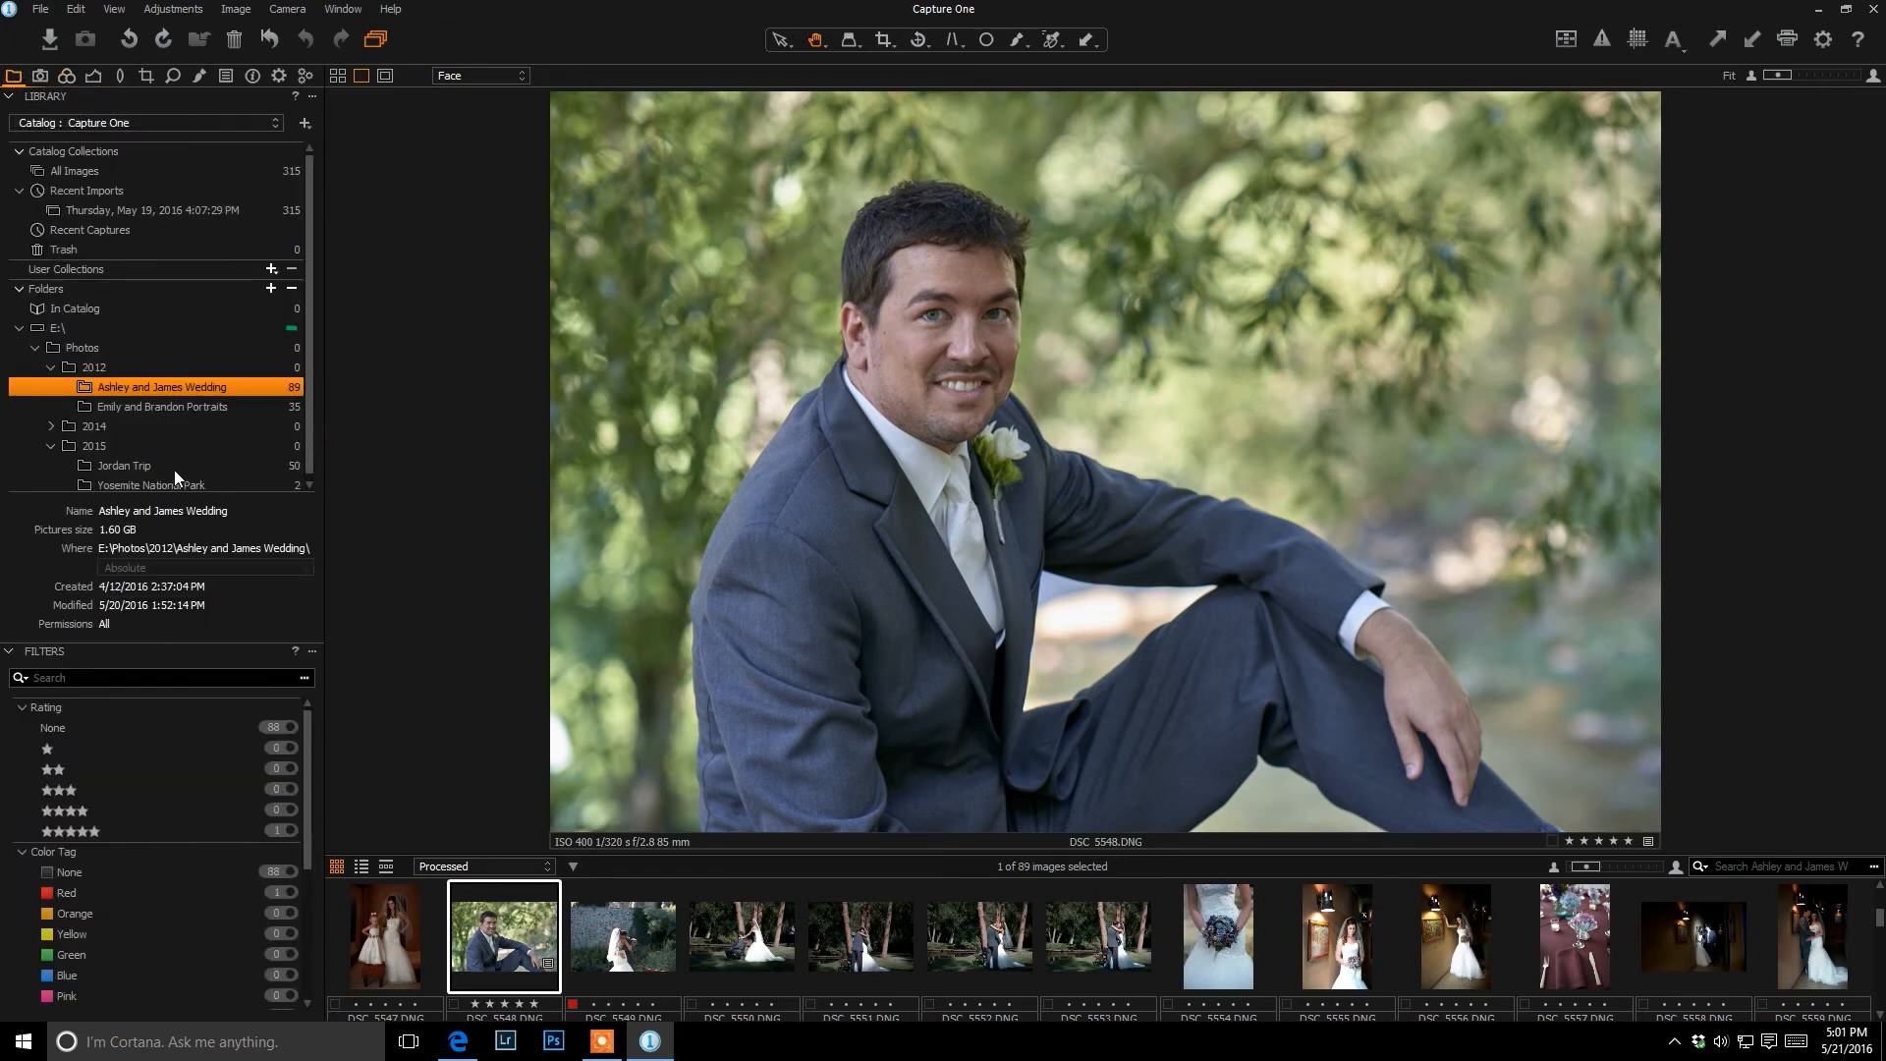
left_click(128, 465)
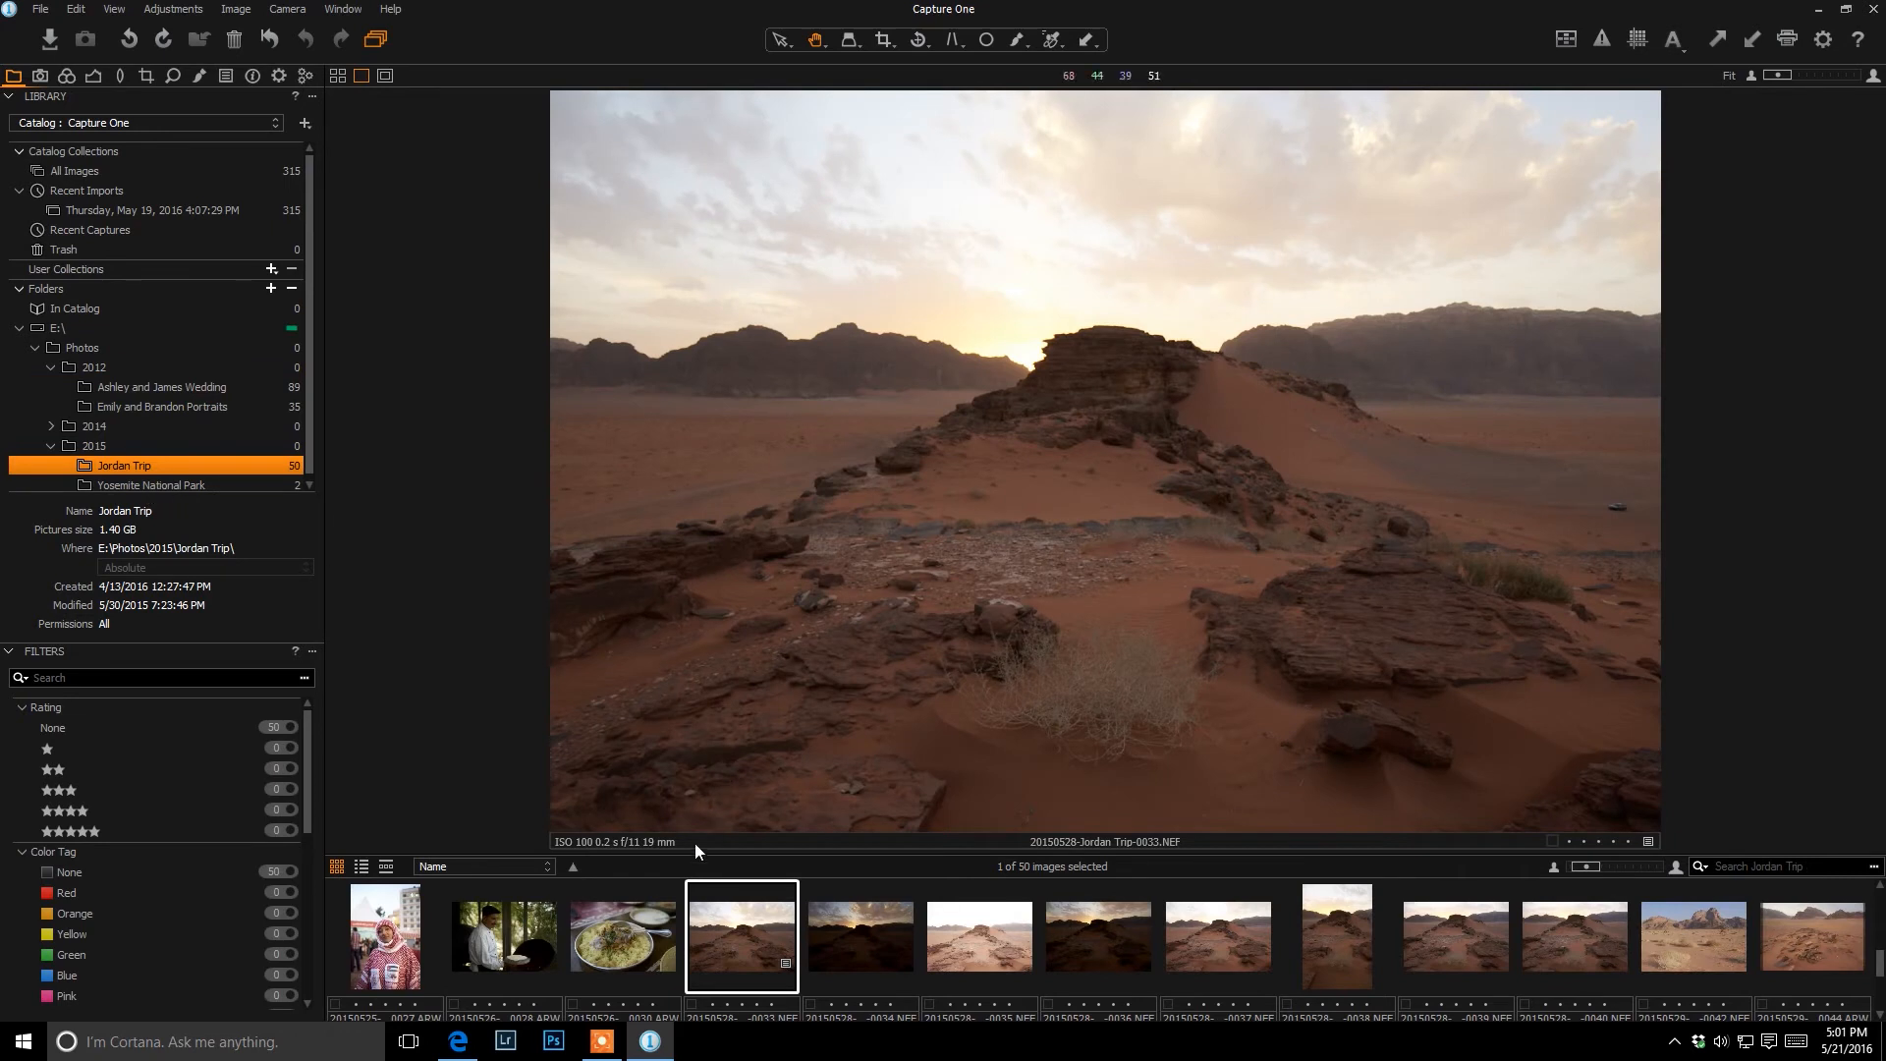
left_click(898, 935)
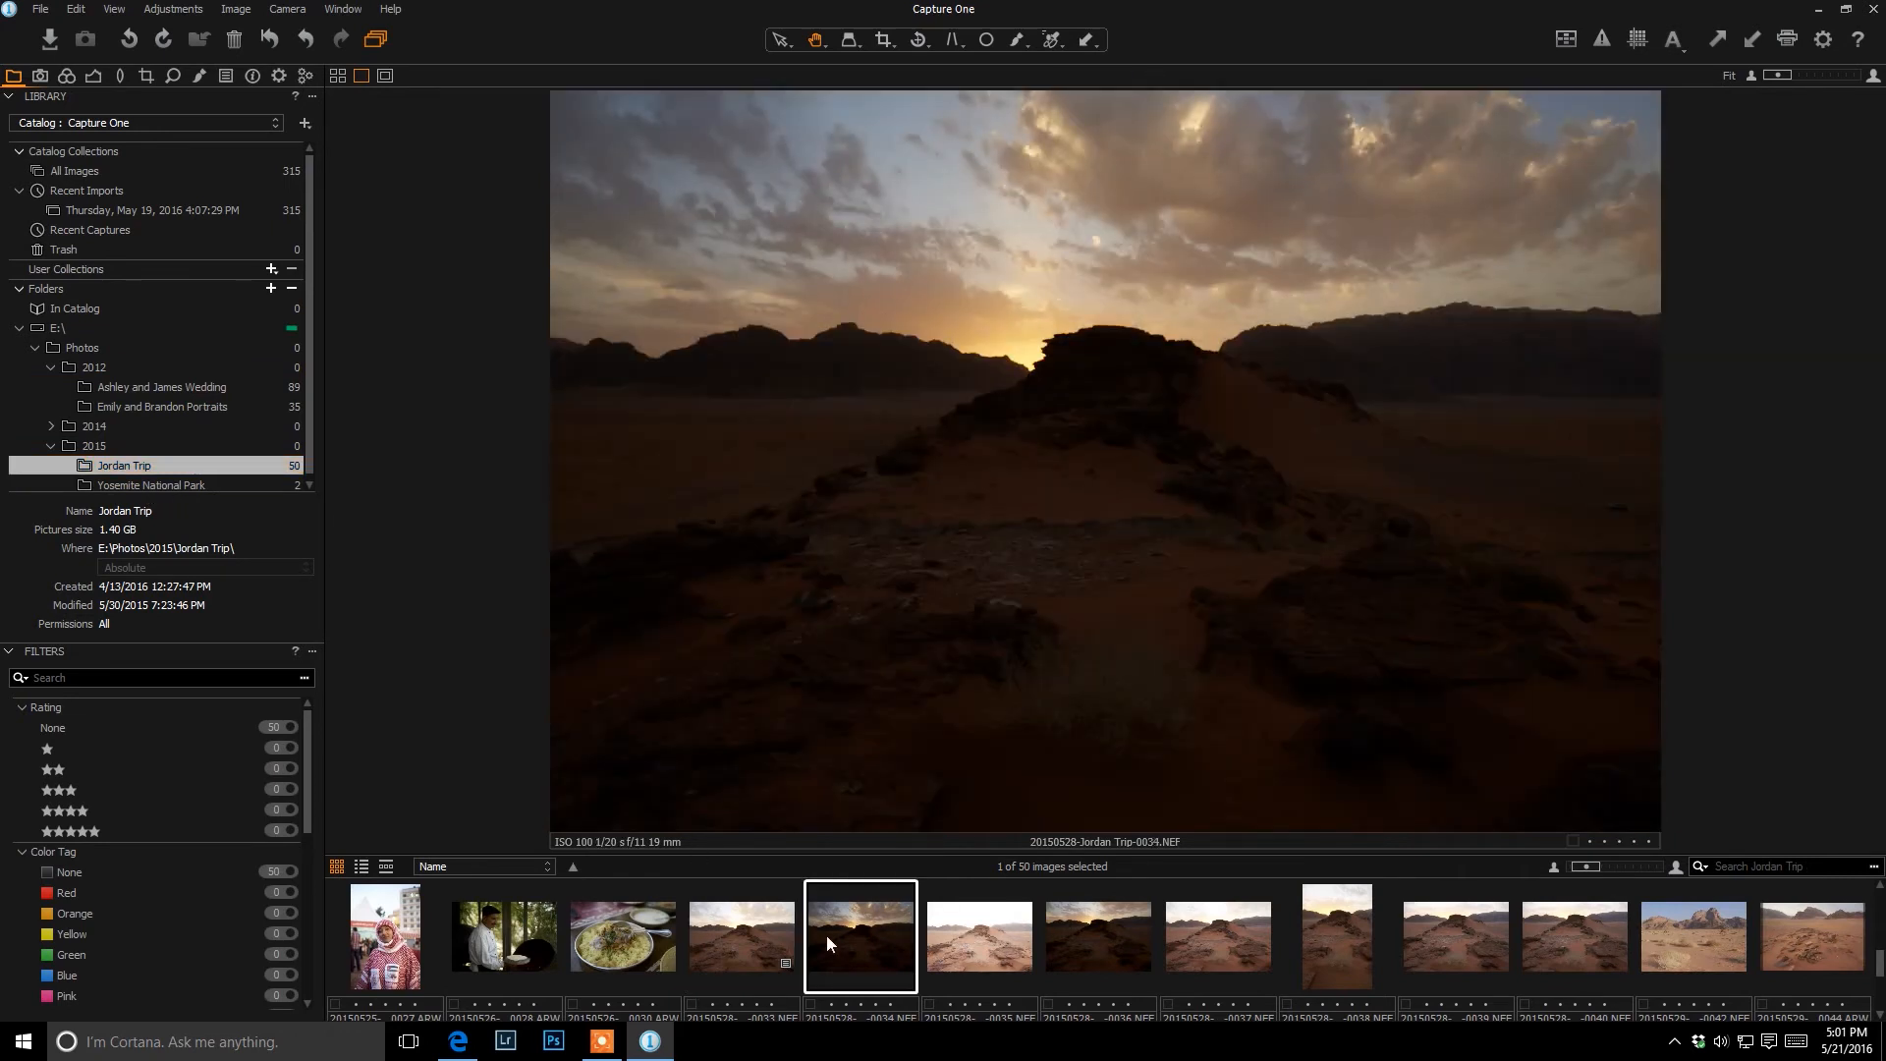
left_click(764, 939)
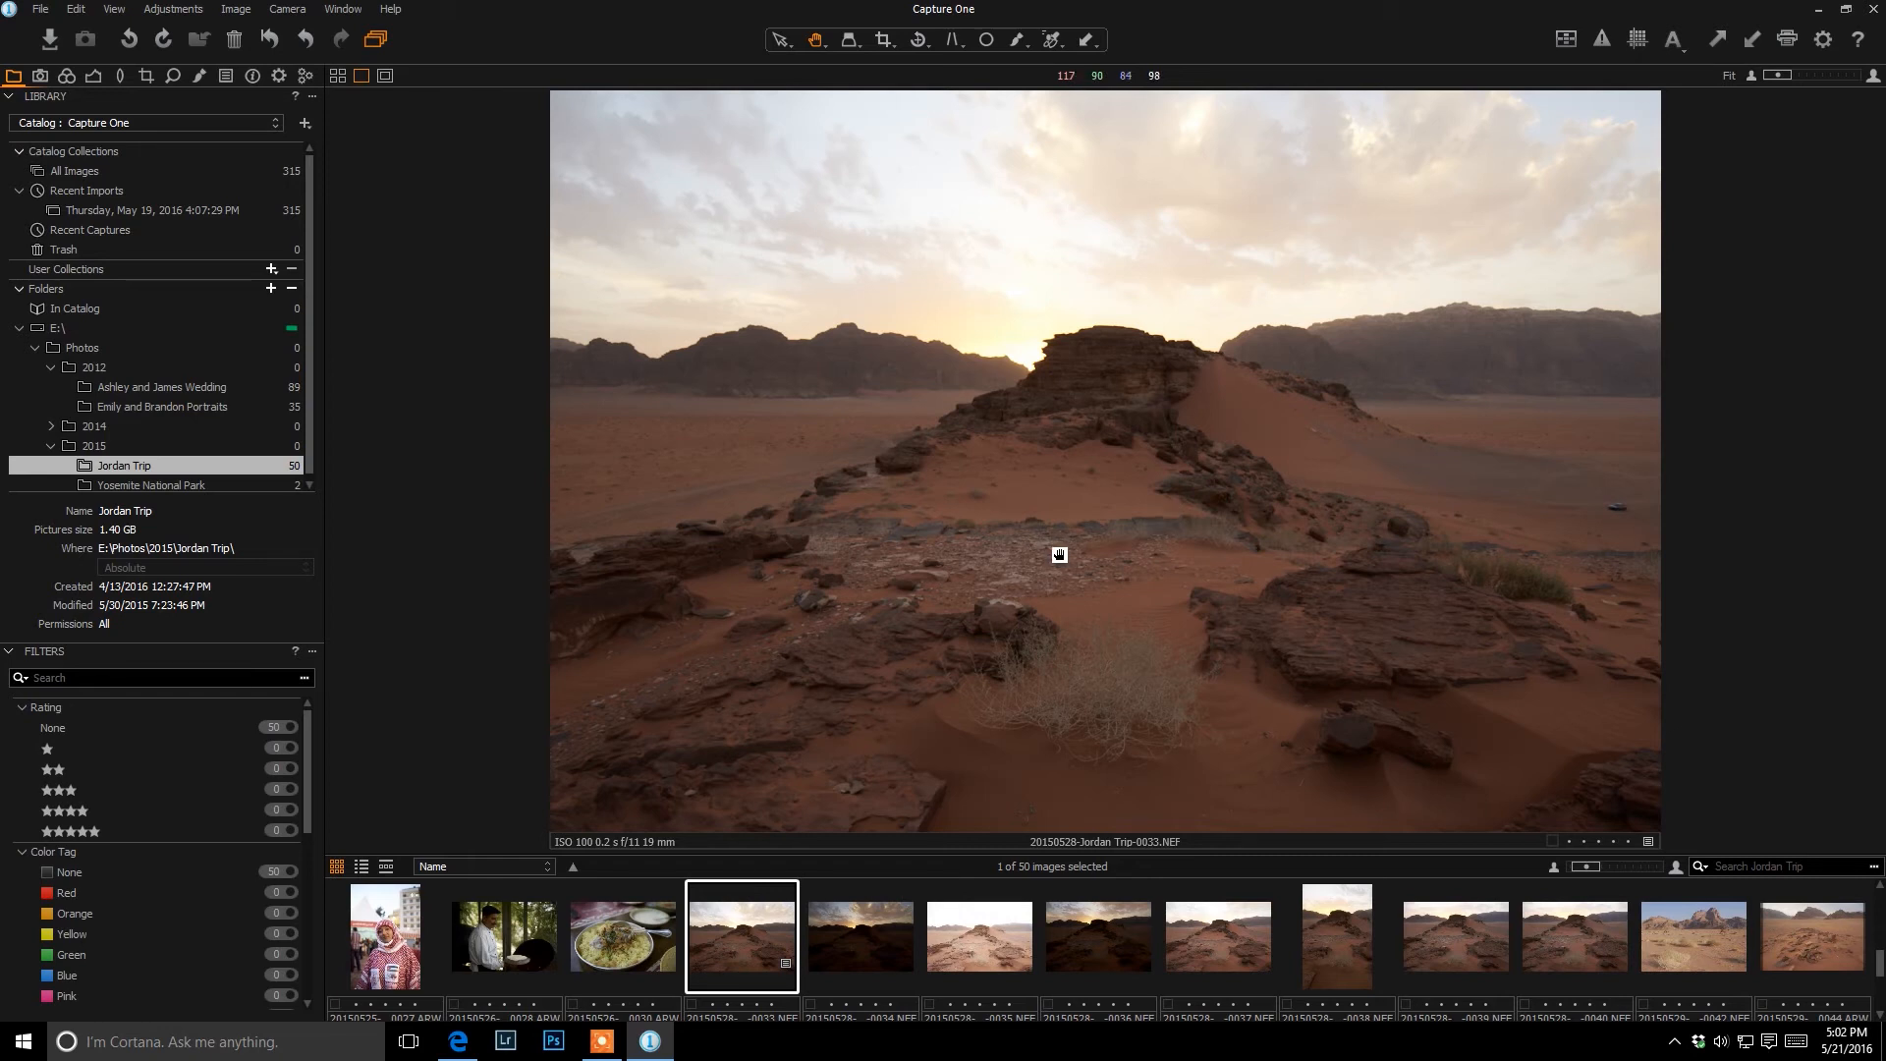
- Set the desert photo's exposure to 0.4, High Dynamic Range highlight to 92 and shadow to 22
left_click(93, 77)
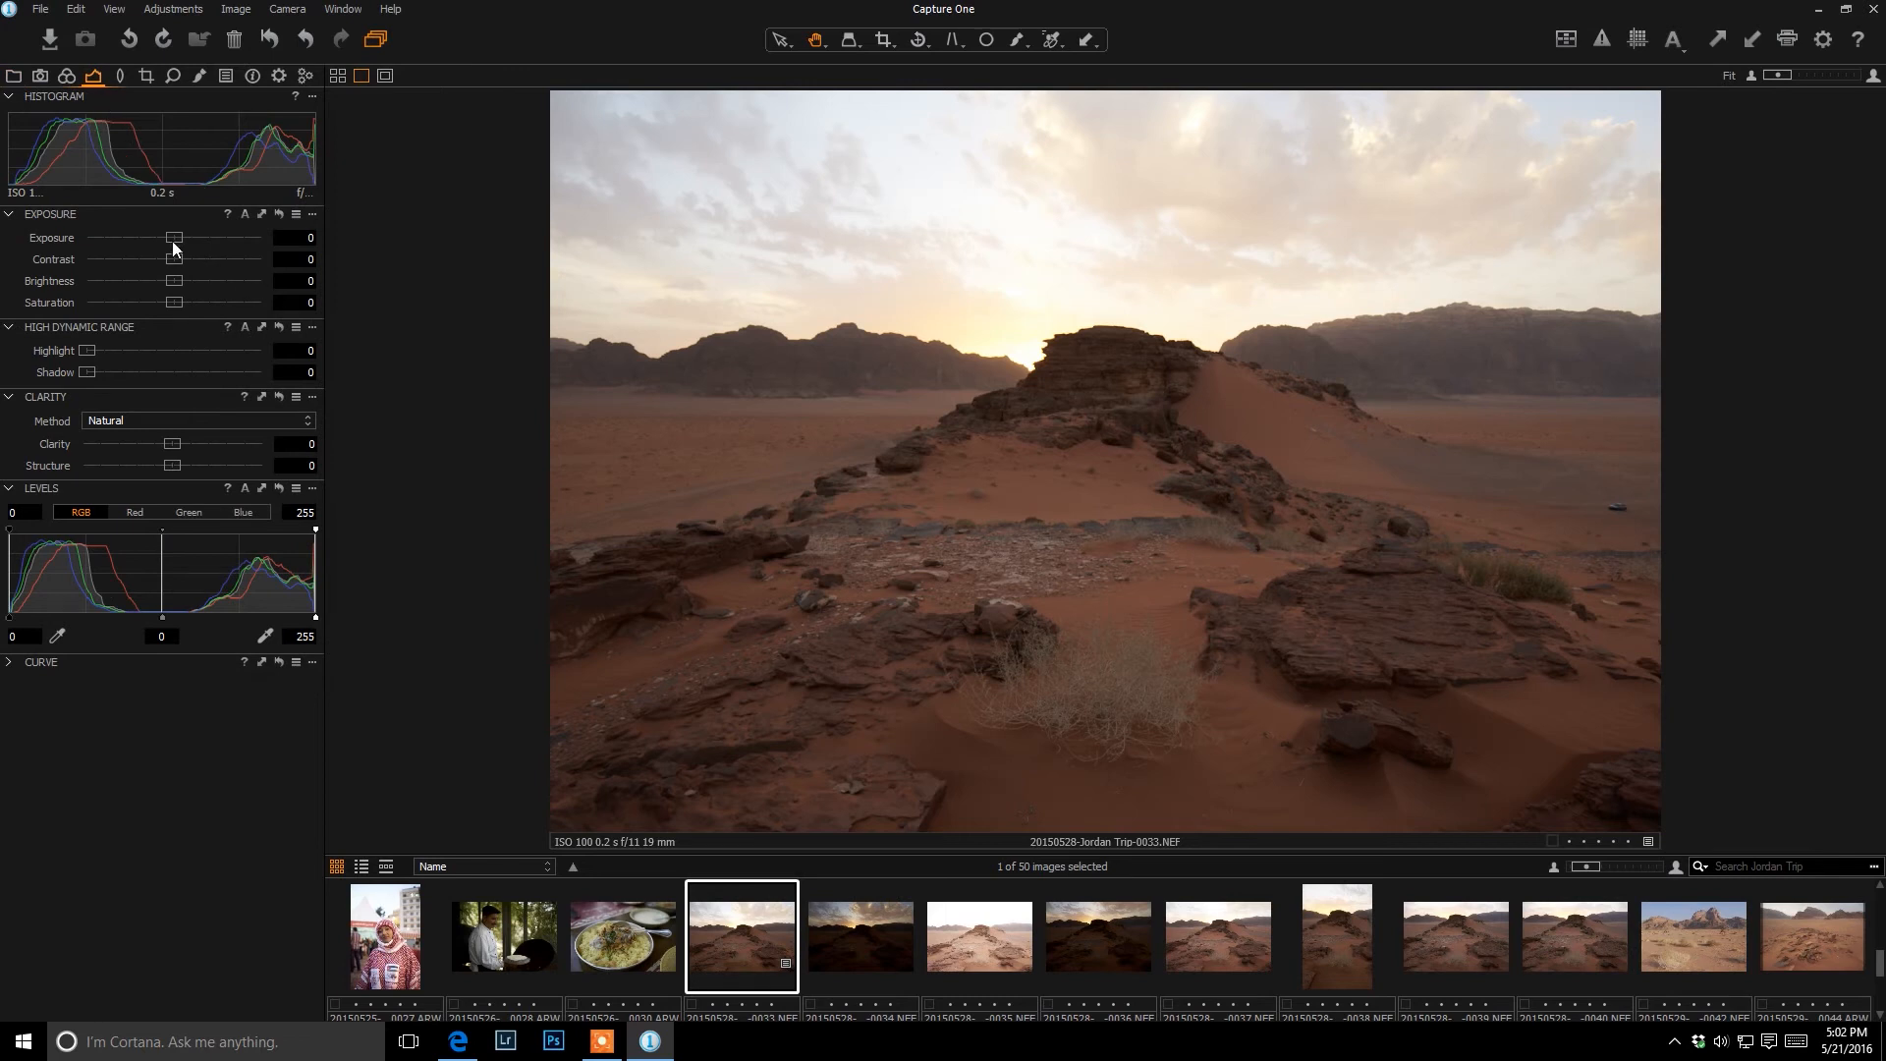
left_click_drag(178, 240, 181, 242)
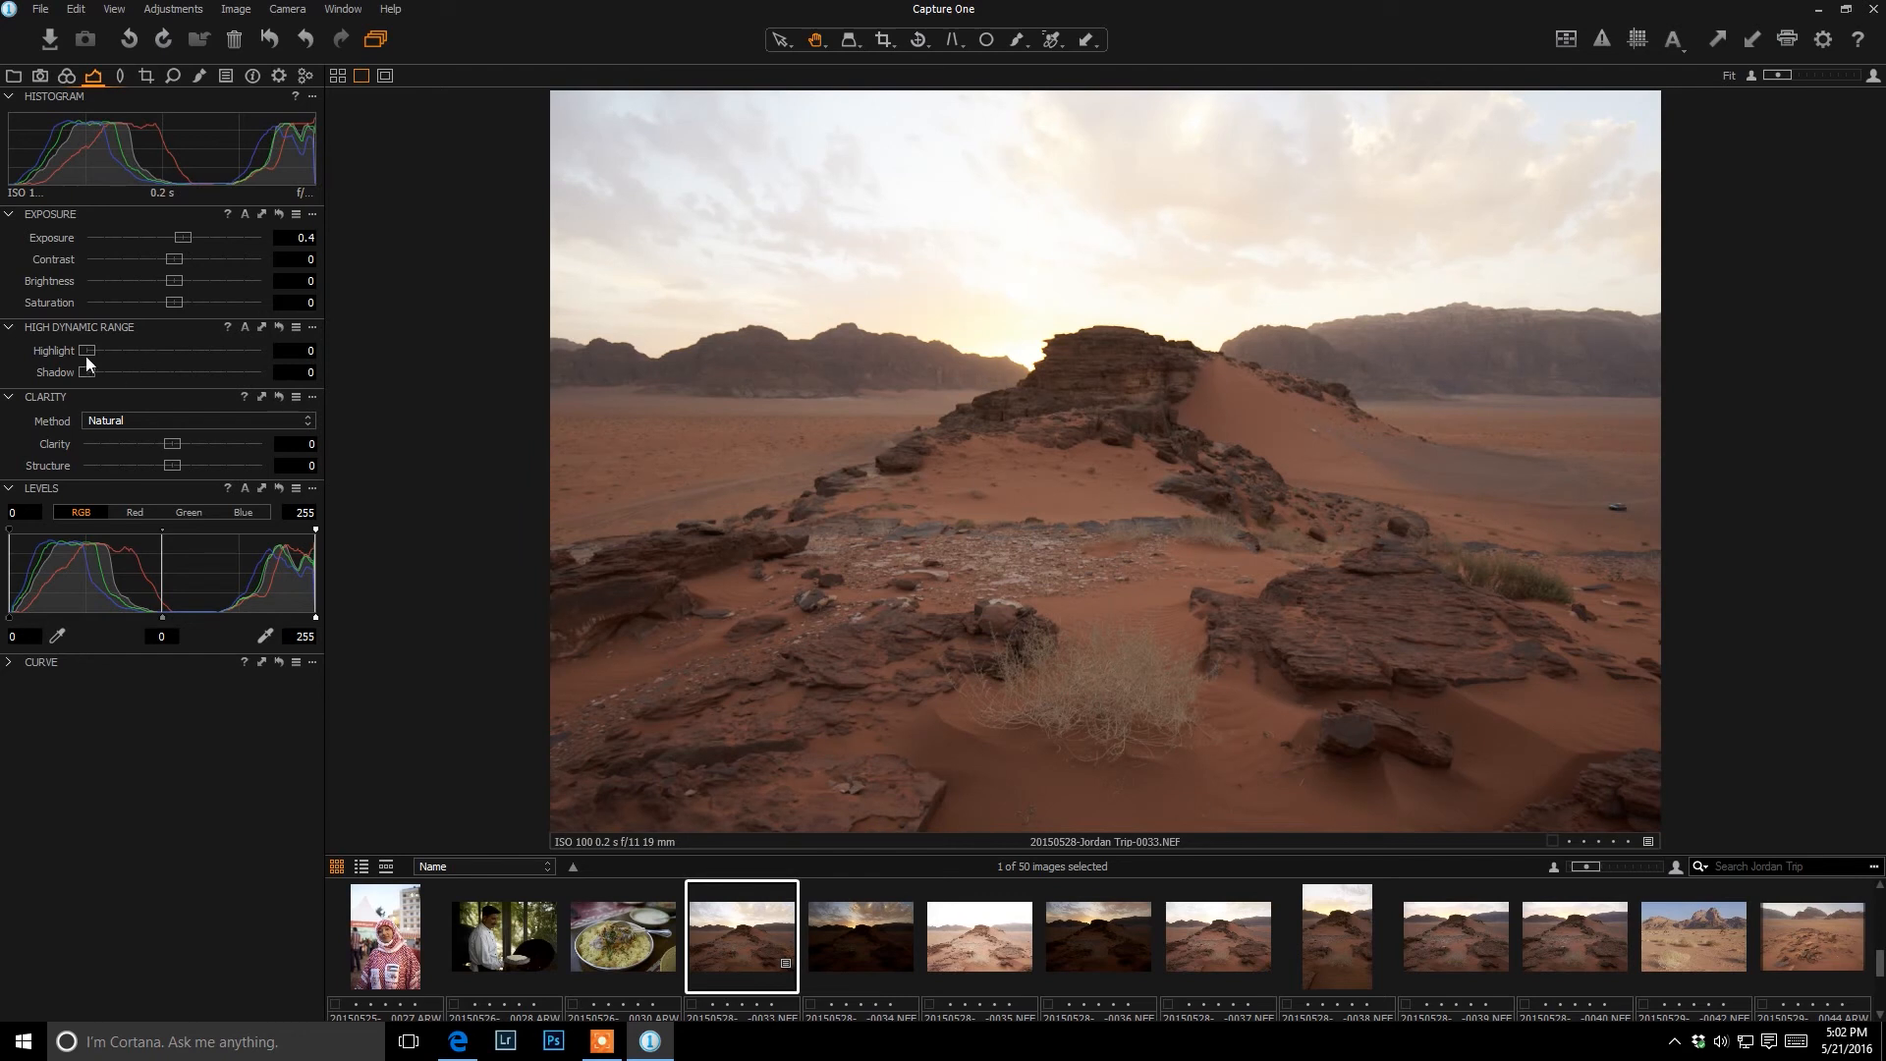
left_click_drag(87, 355, 247, 350)
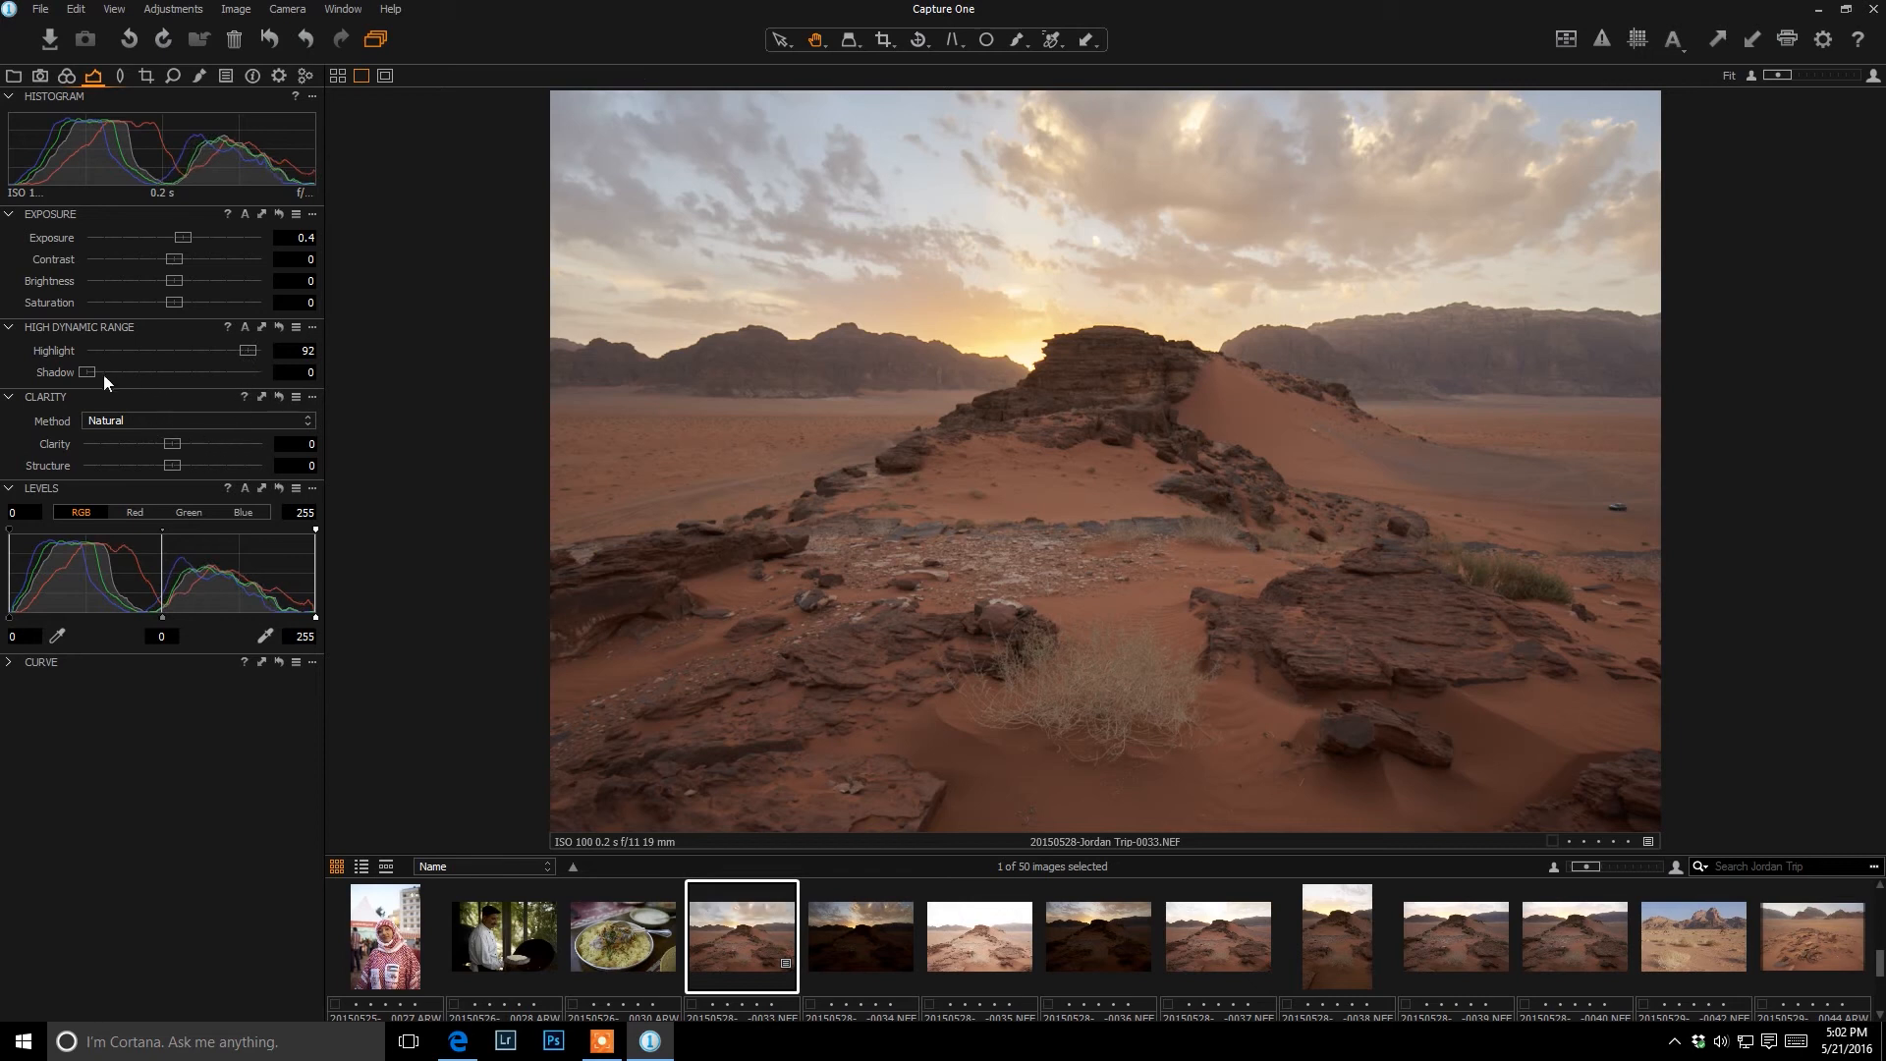
mouse_move(90, 370)
left_mouse_down()
mouse_move(143, 366)
mouse_move(125, 367)
left_mouse_up()
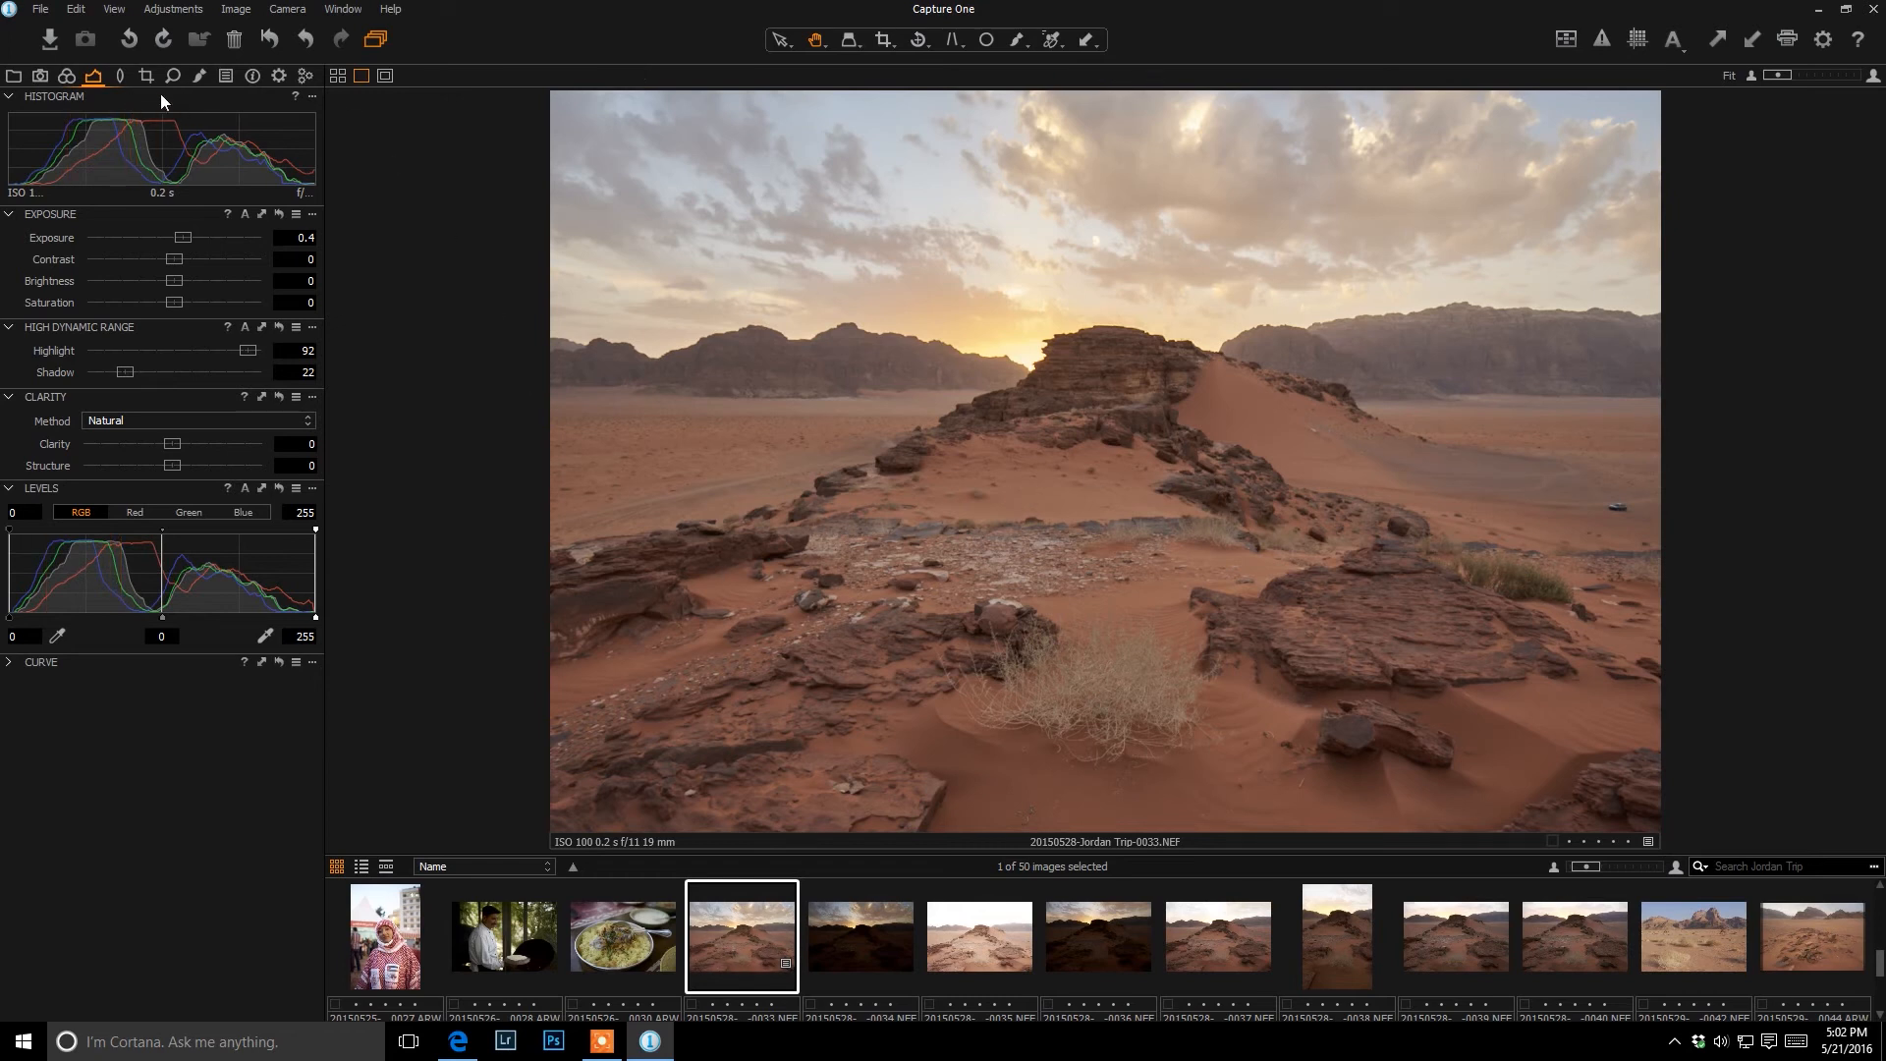
- Add a local adjustment layer above the desert photo's Background and name it Dodge
left_click(199, 77)
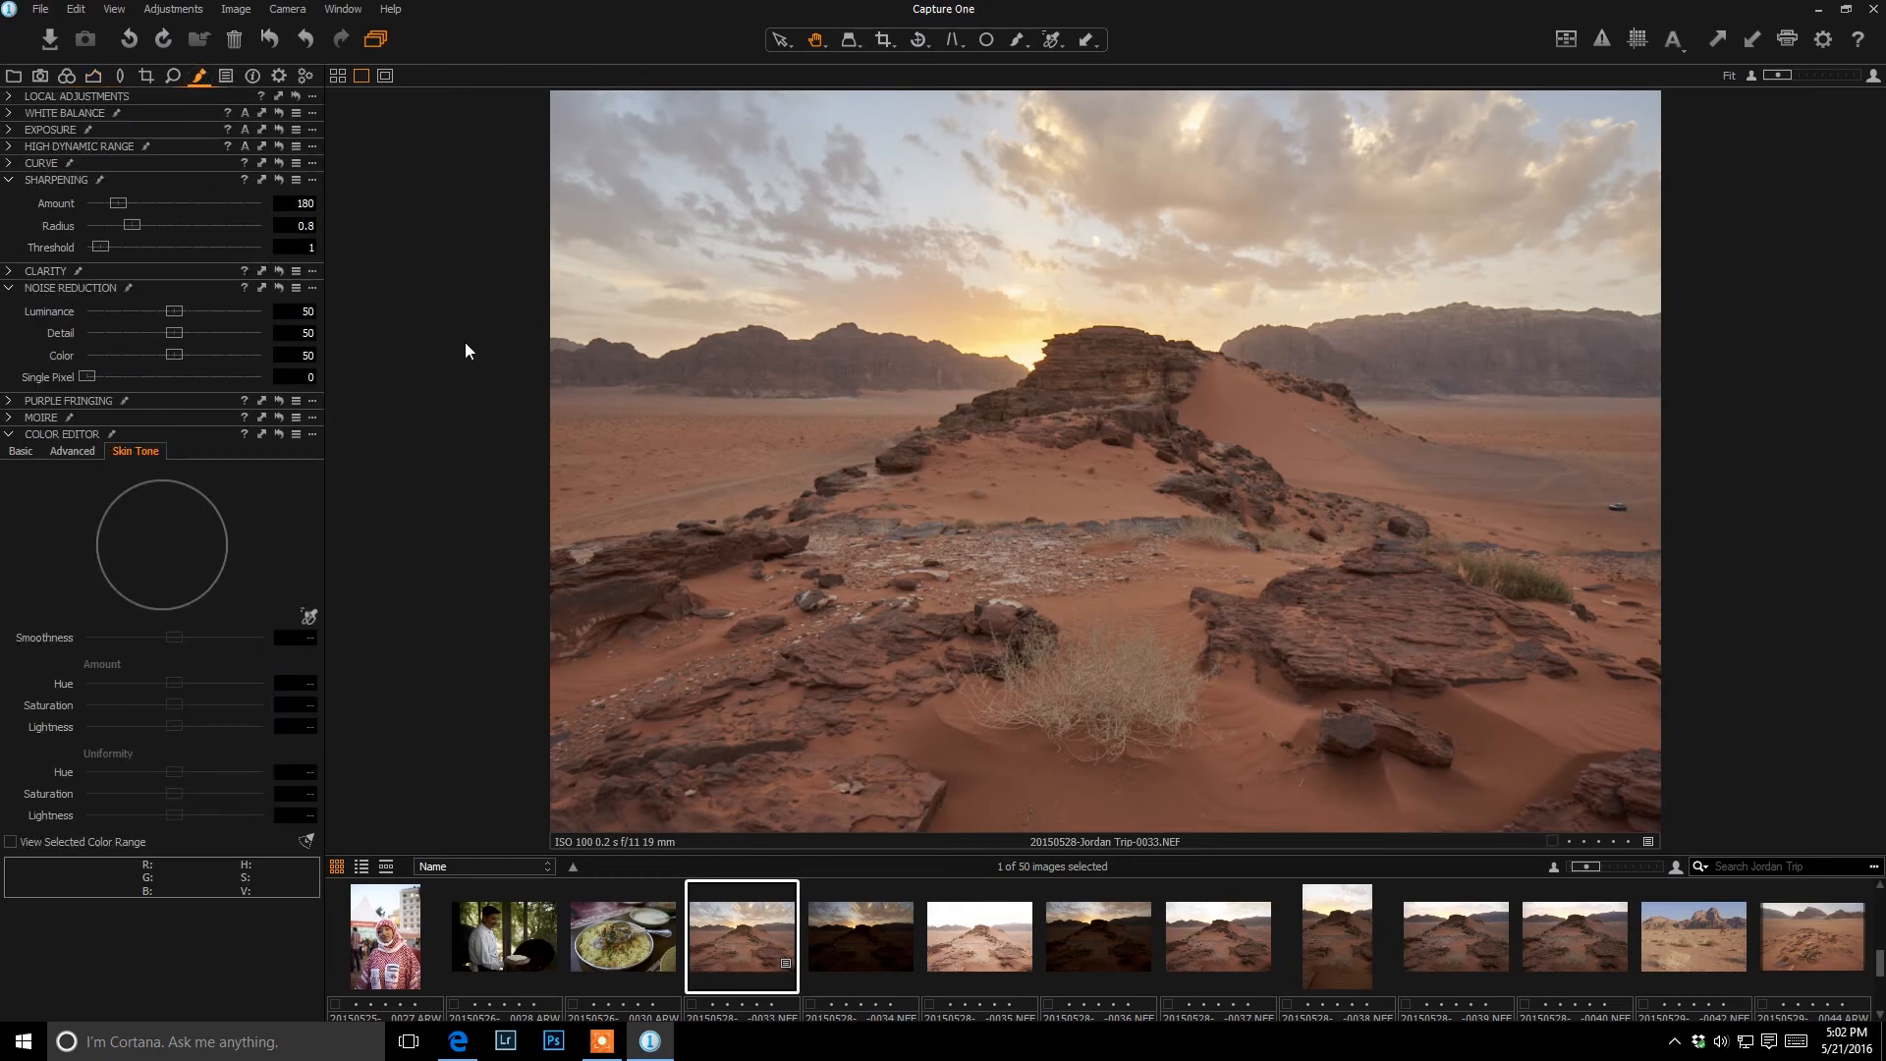
left_click(11, 95)
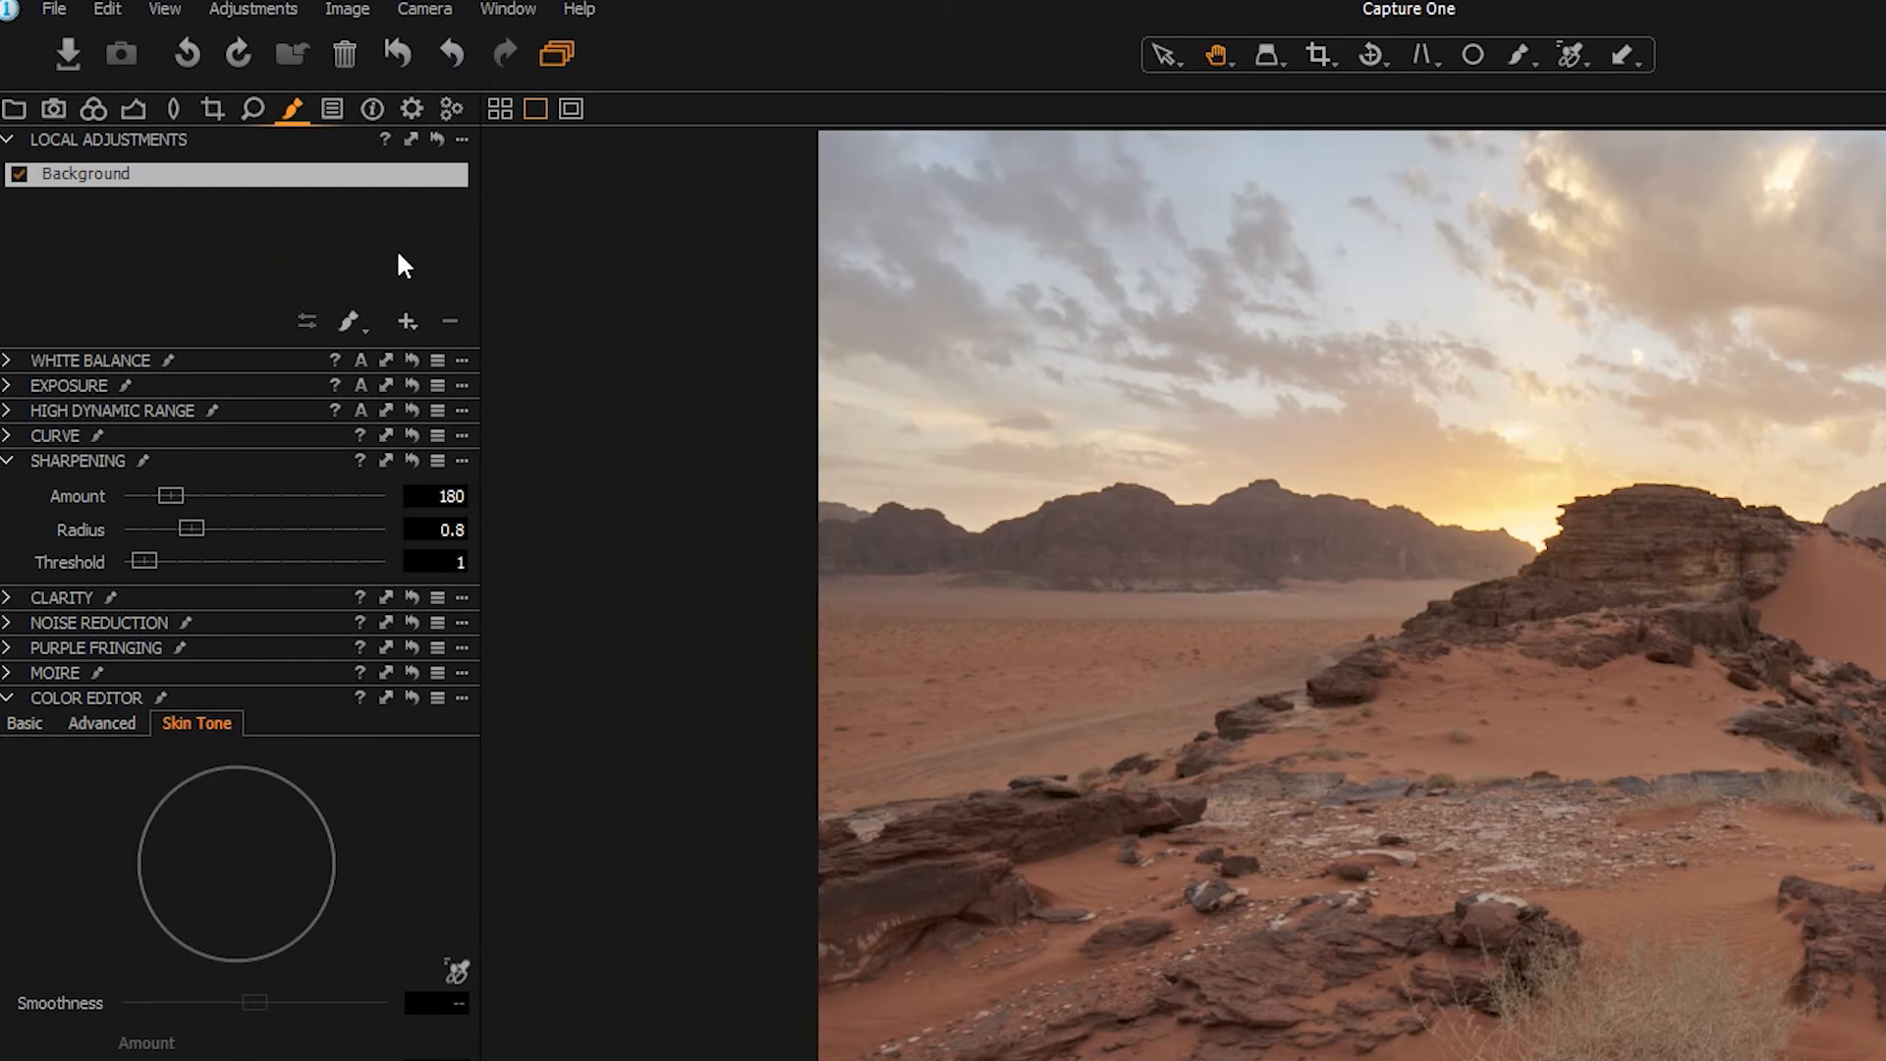
left_click(408, 321)
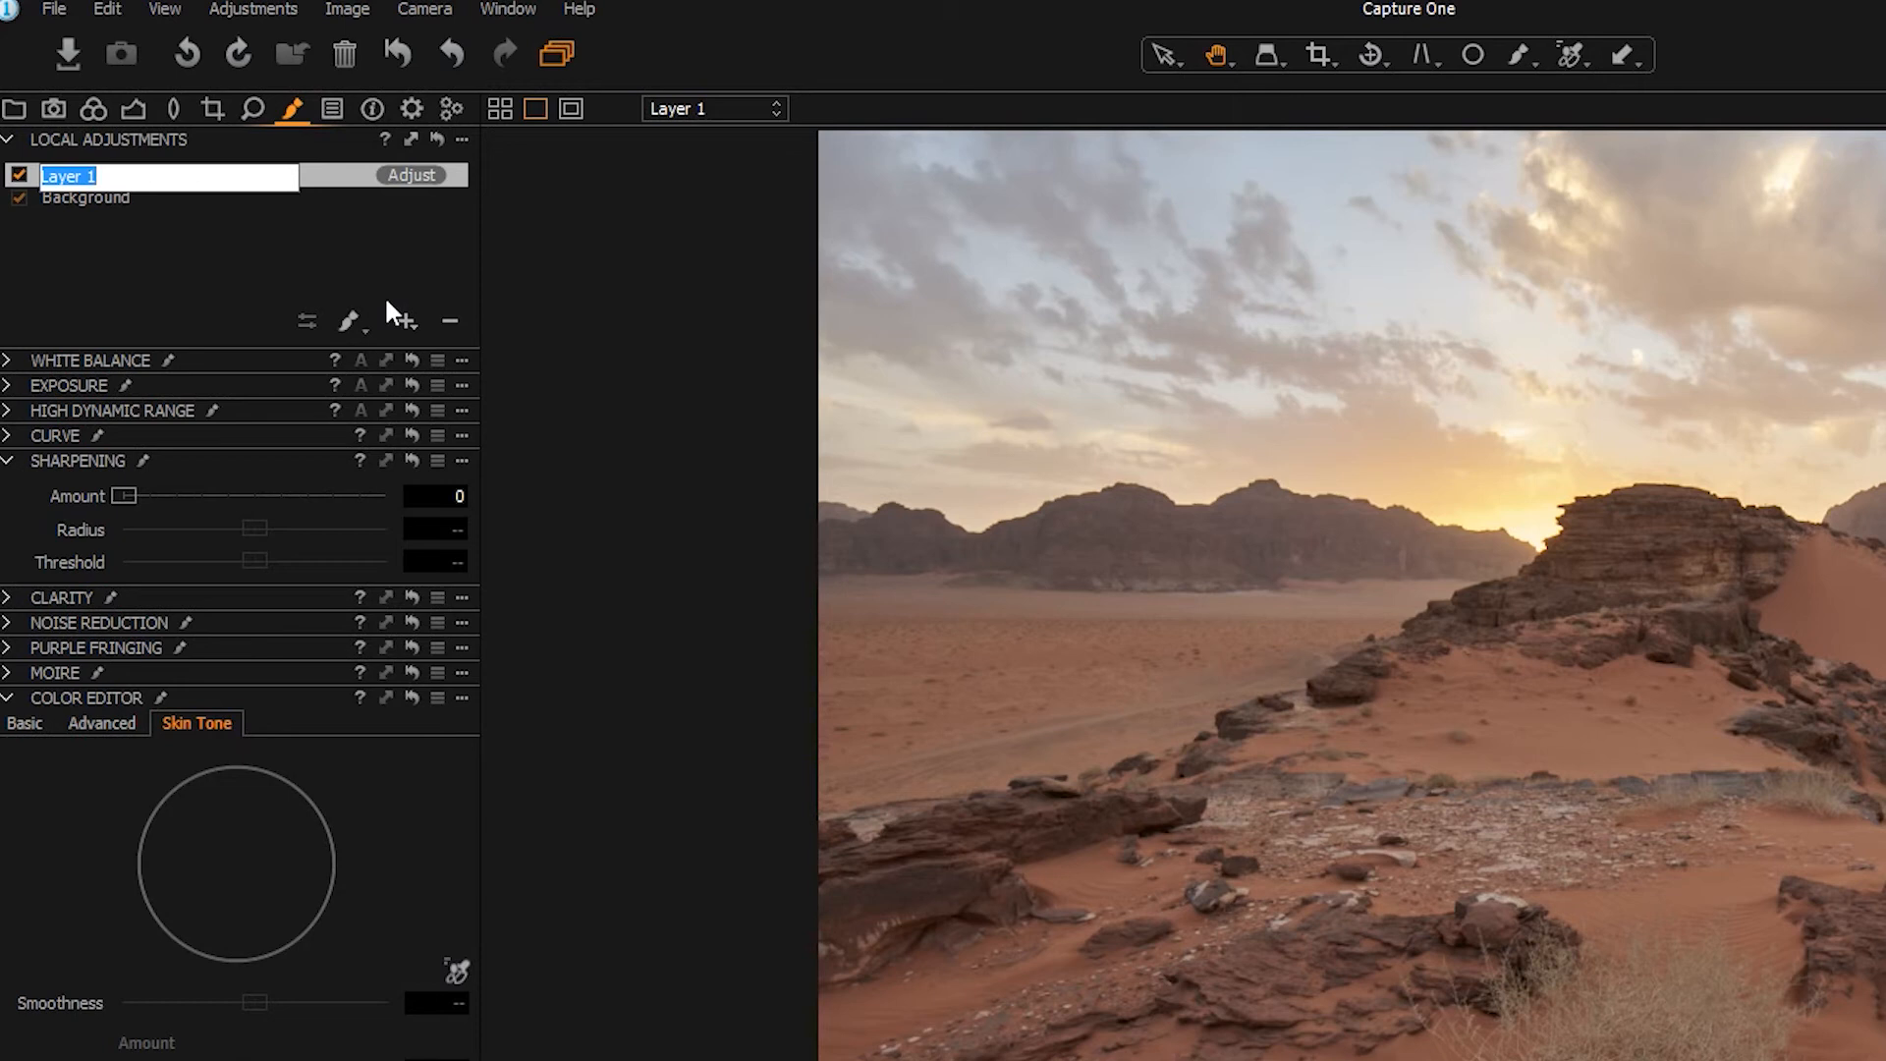
type("Dodge")
left_click(504, 155)
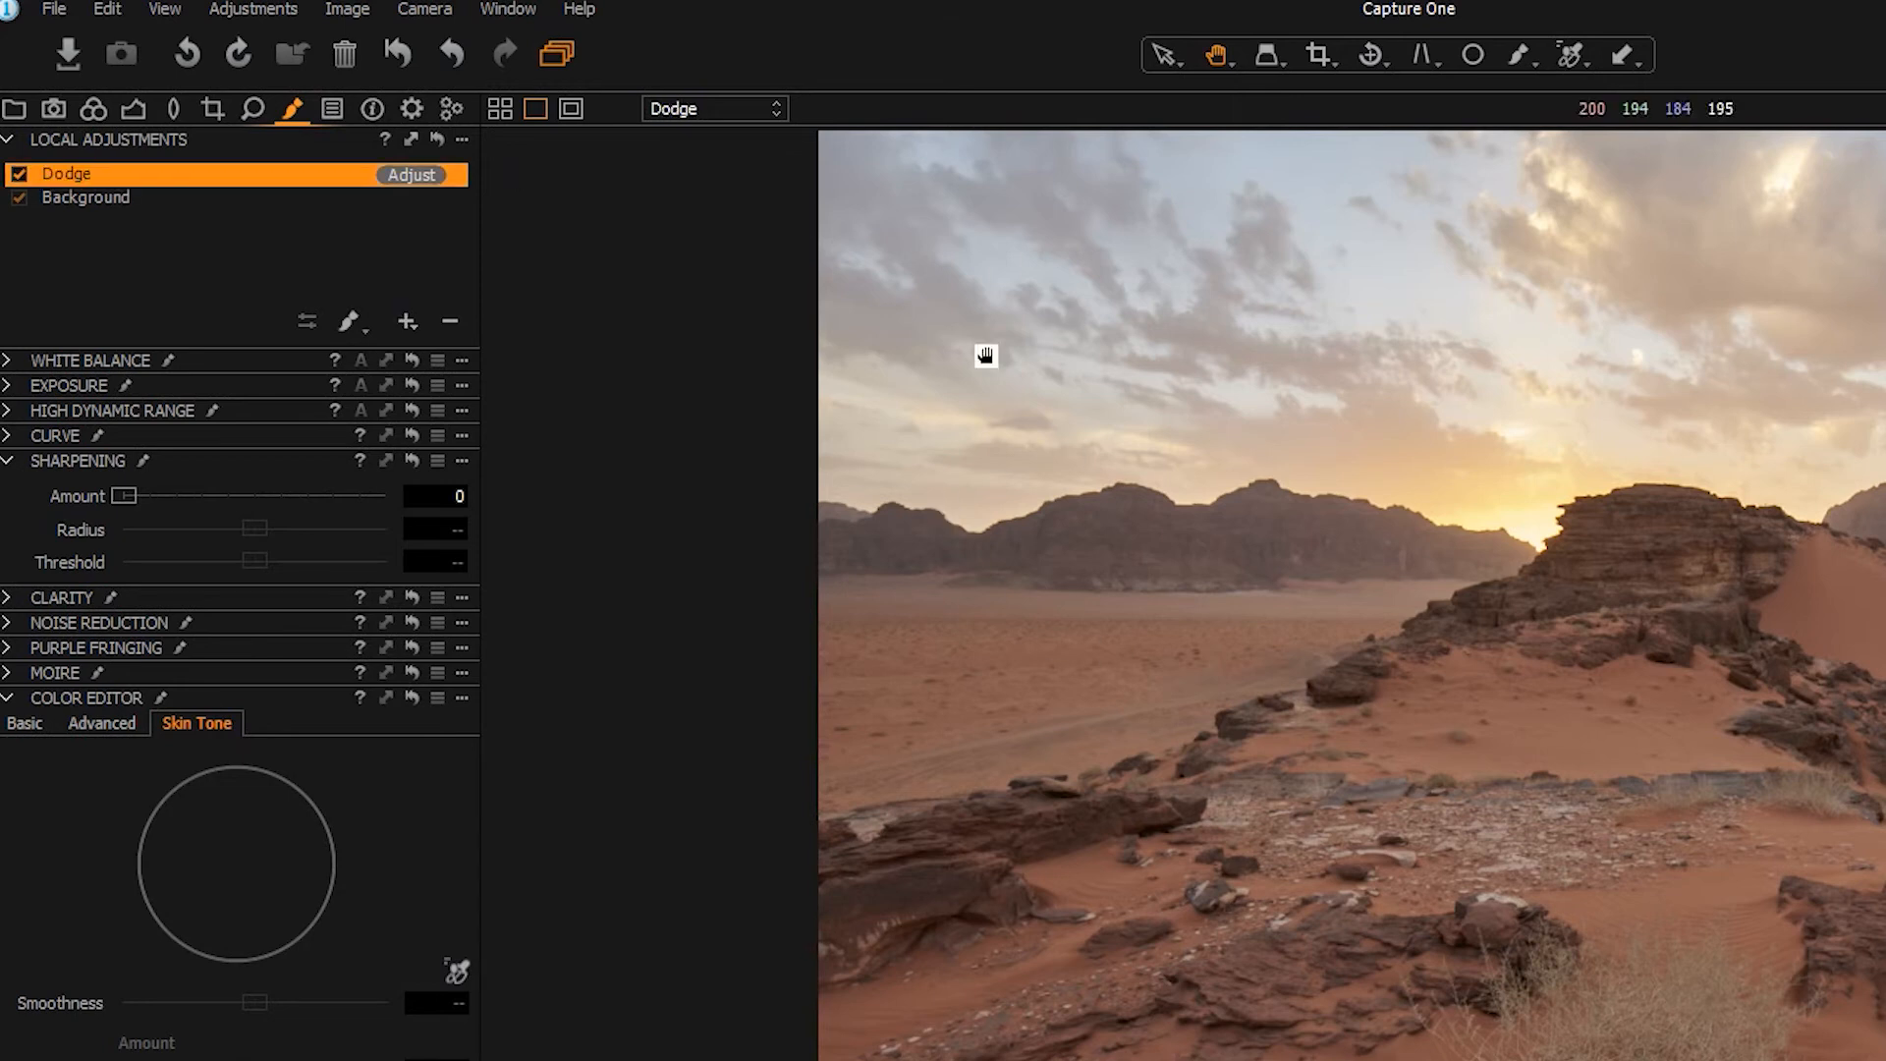
- Add a second local adjustment layer above Dodge and name it Burn
left_click(408, 322)
type("Burn")
key("Return")
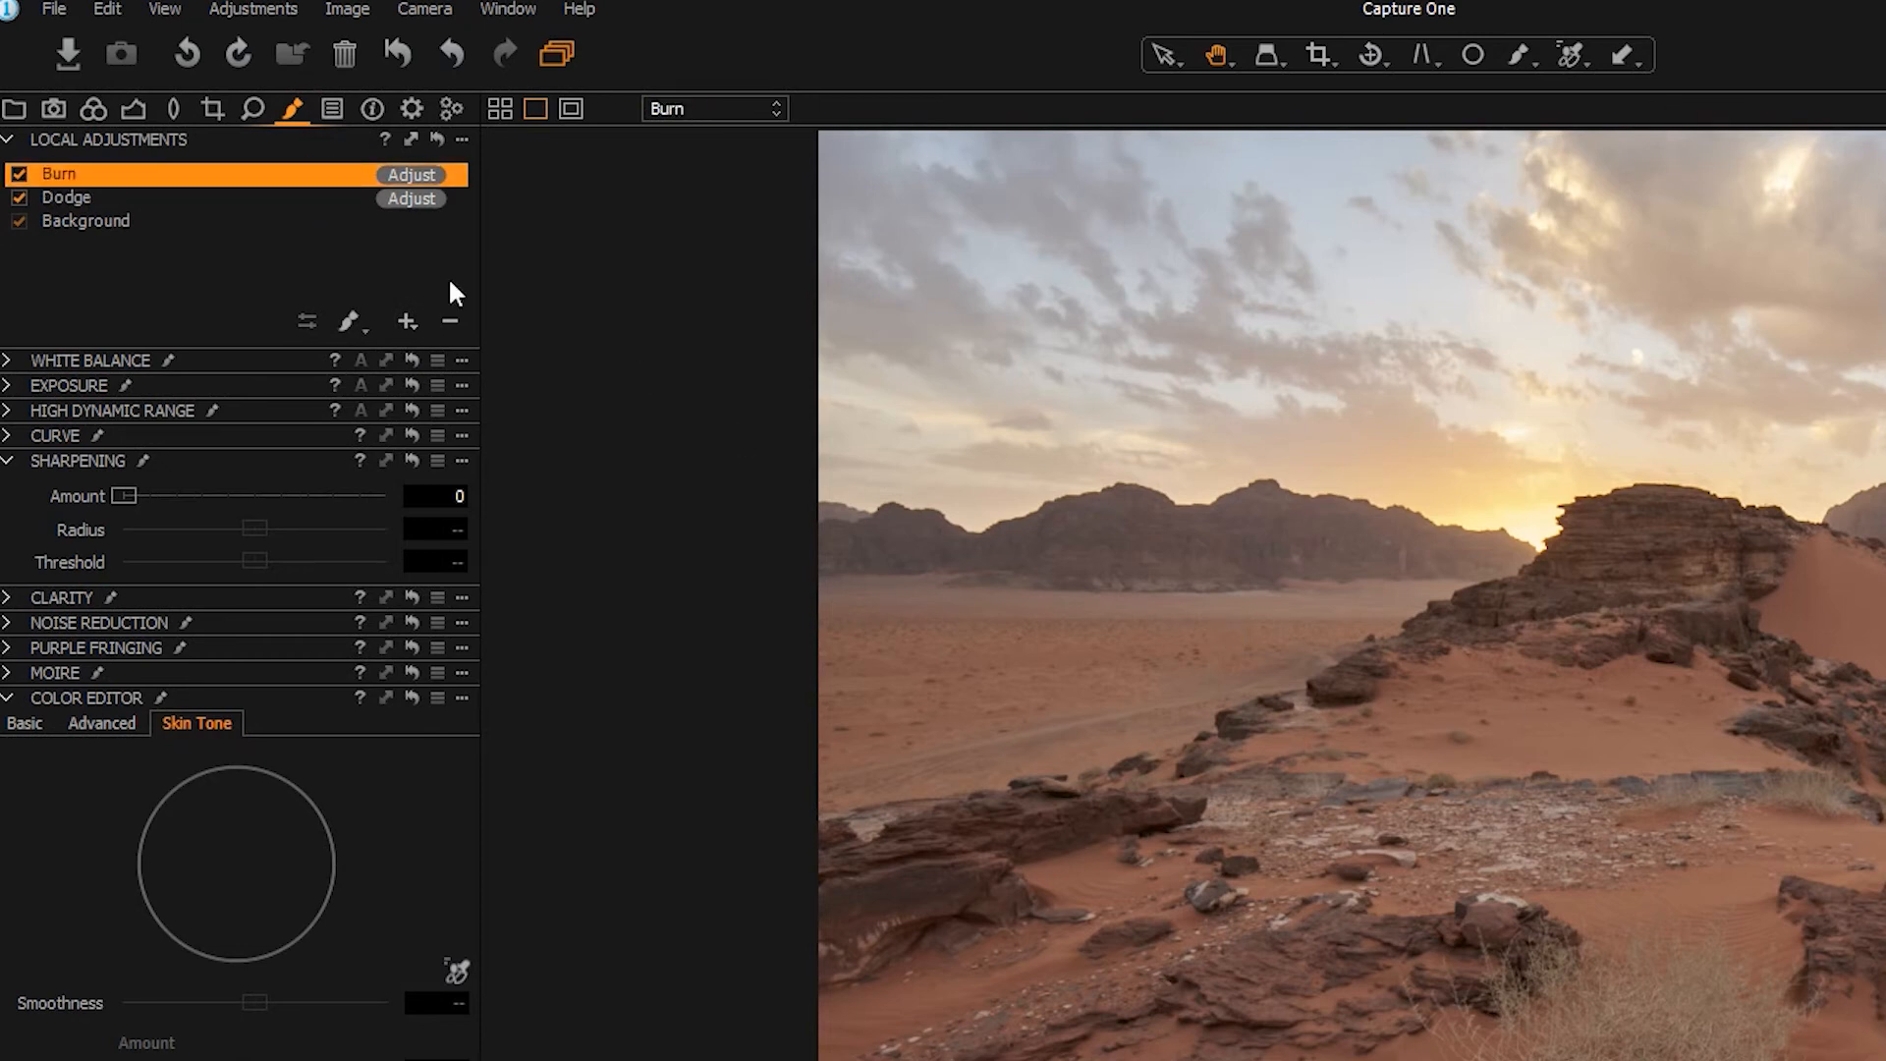
- Select the Dodge layer with the Draw Mask brush and raise the brush opacity to 100
left_click(259, 198)
left_click(1516, 56)
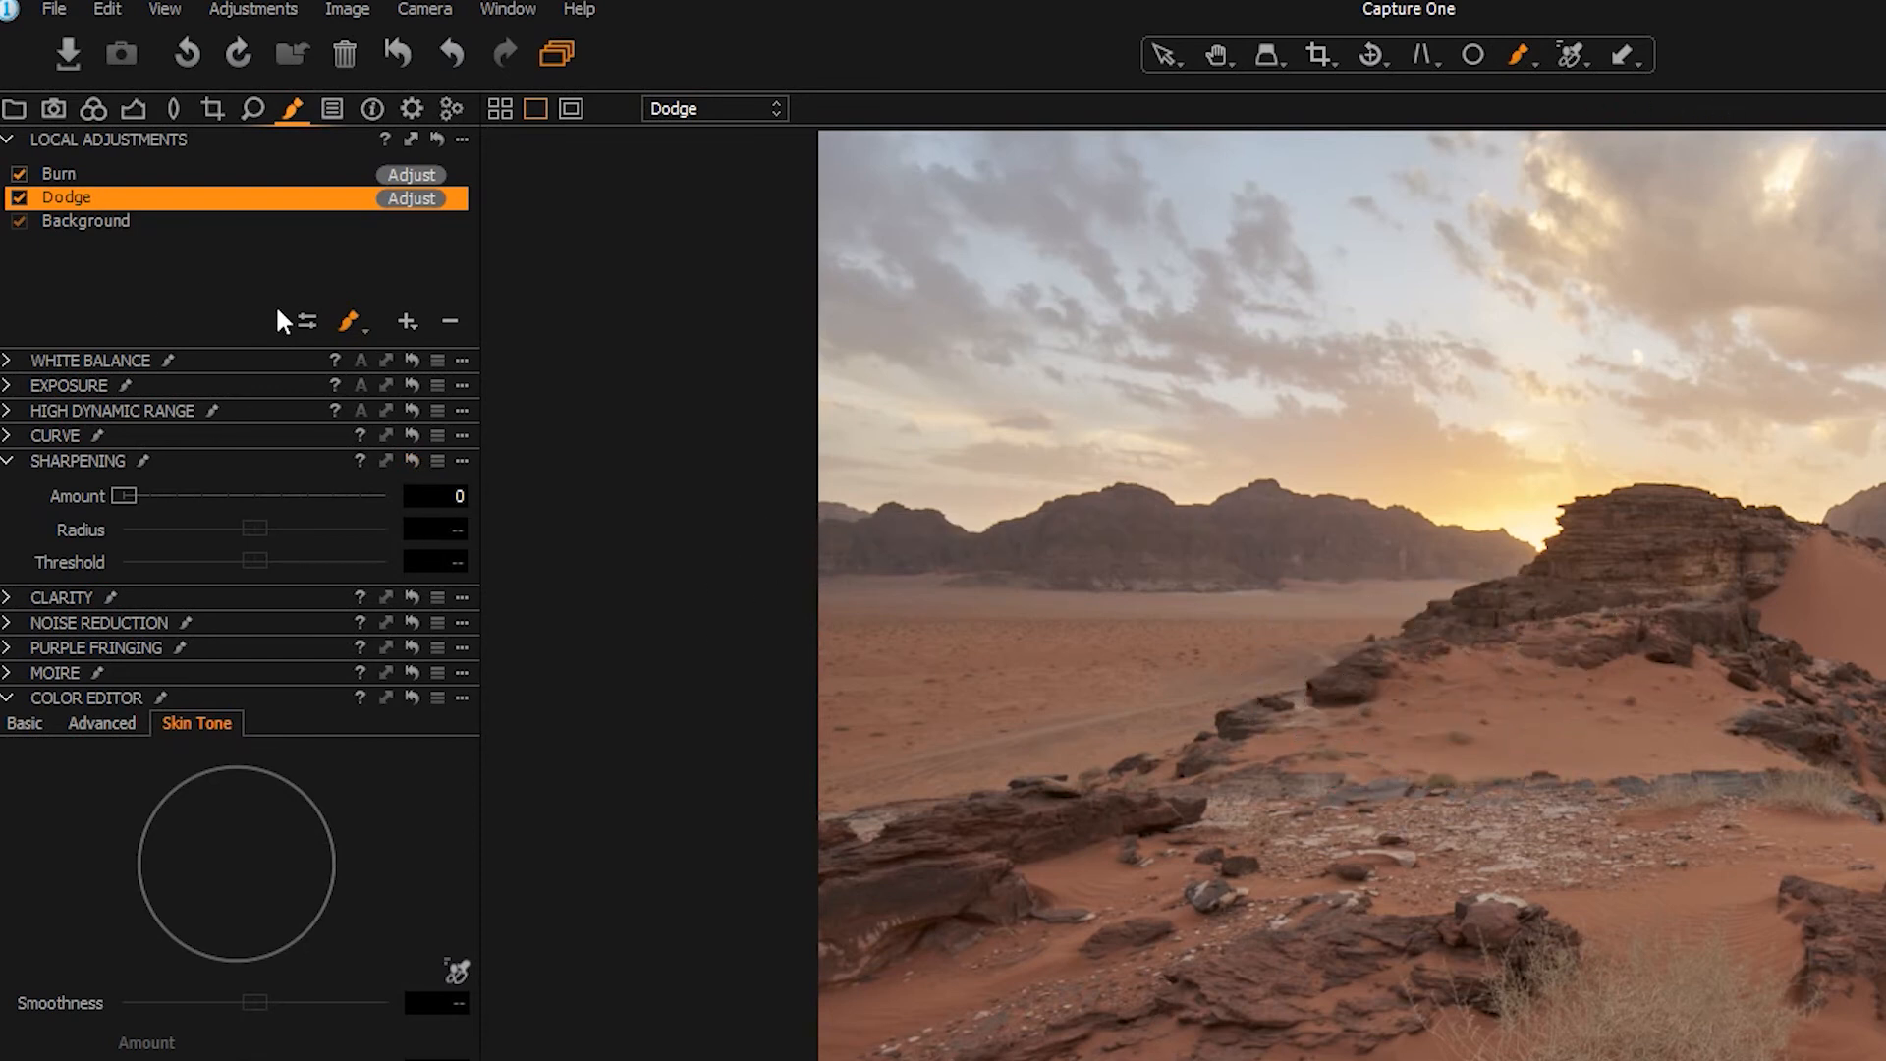
left_click(306, 321)
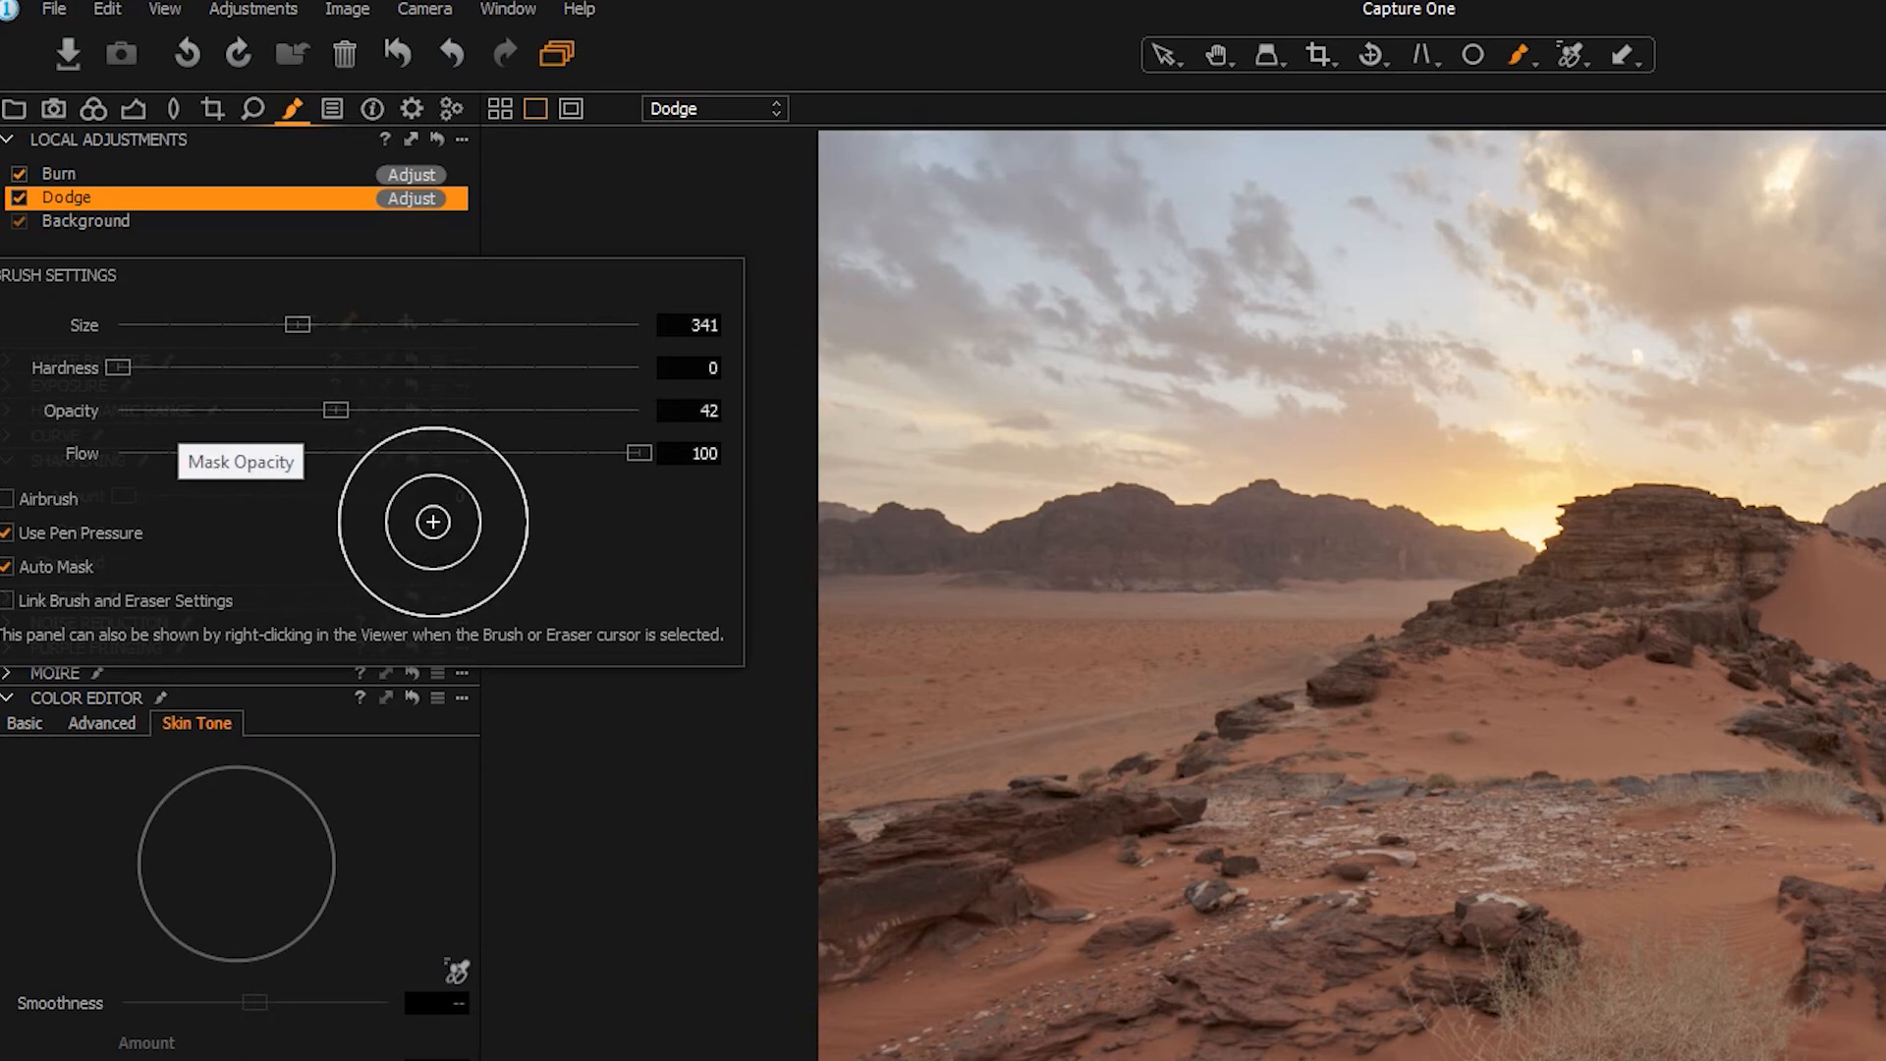
left_click_drag(334, 409, 641, 410)
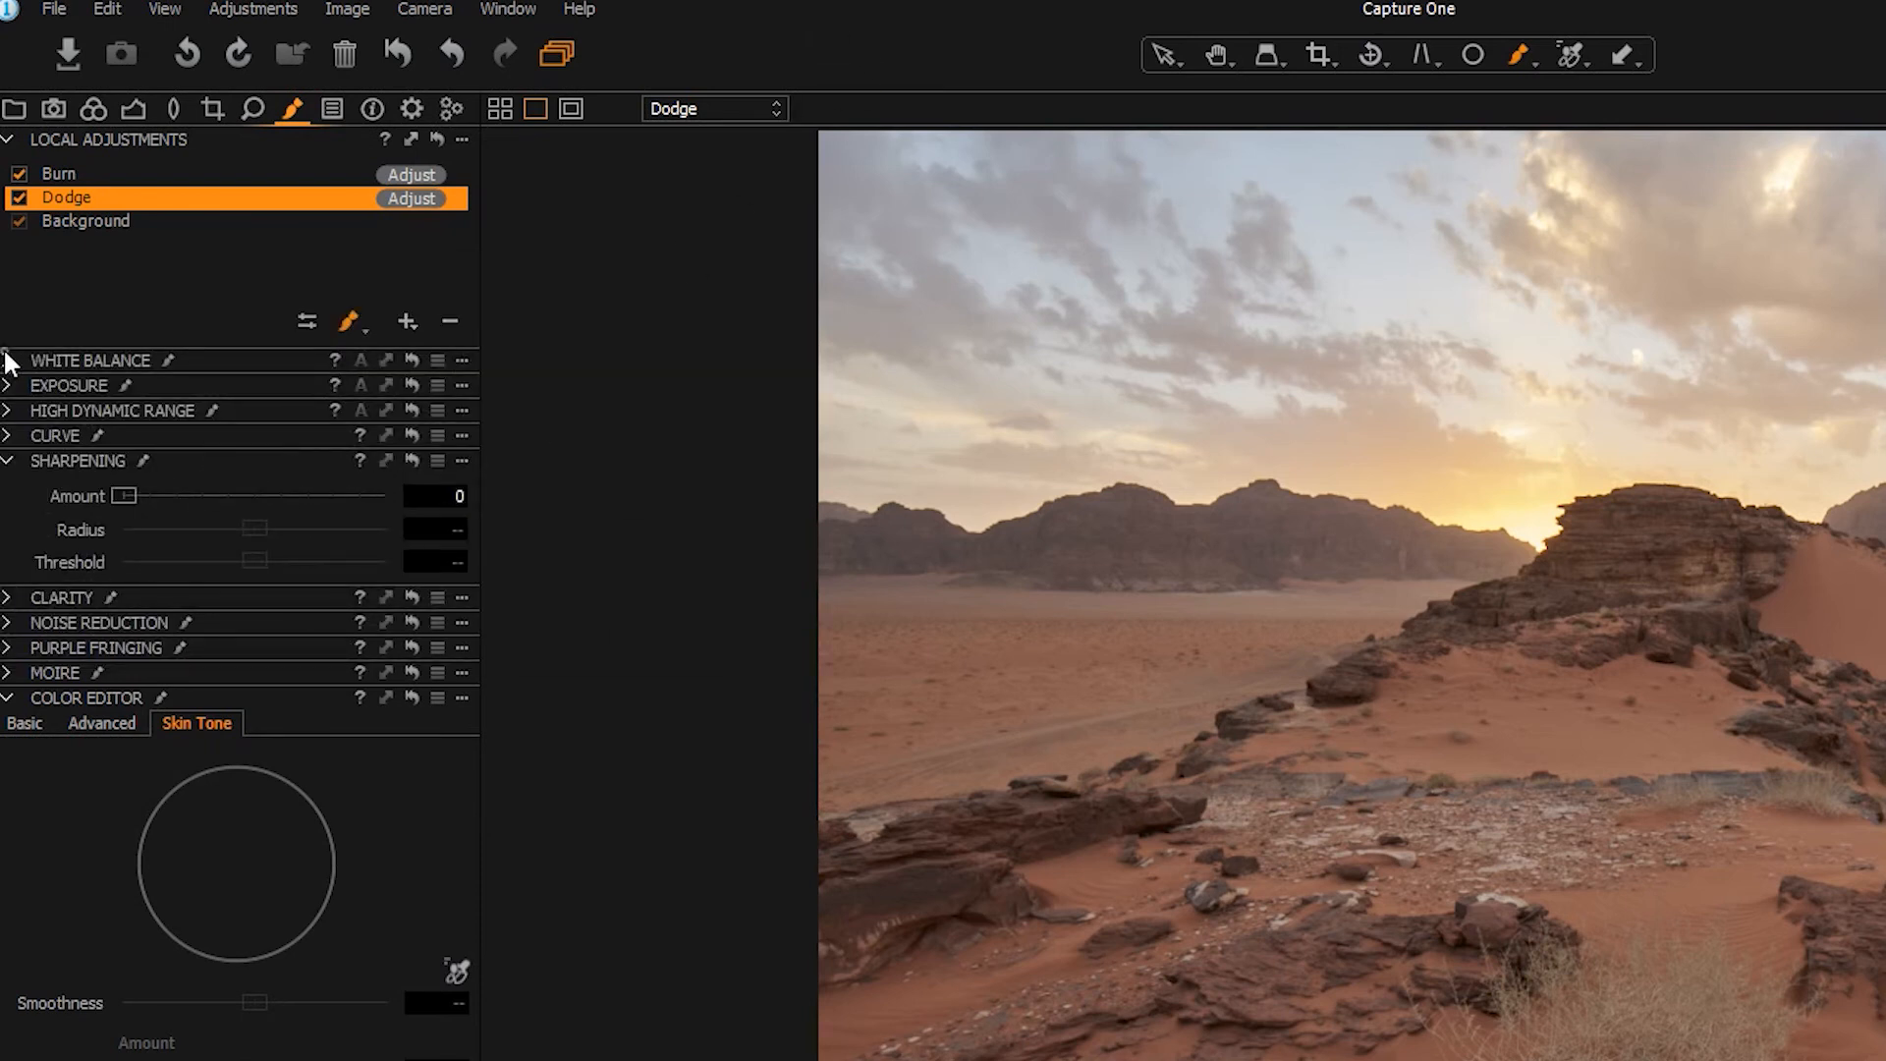
- Set the Dodge layer's exposure to 0.3
left_click(8, 385)
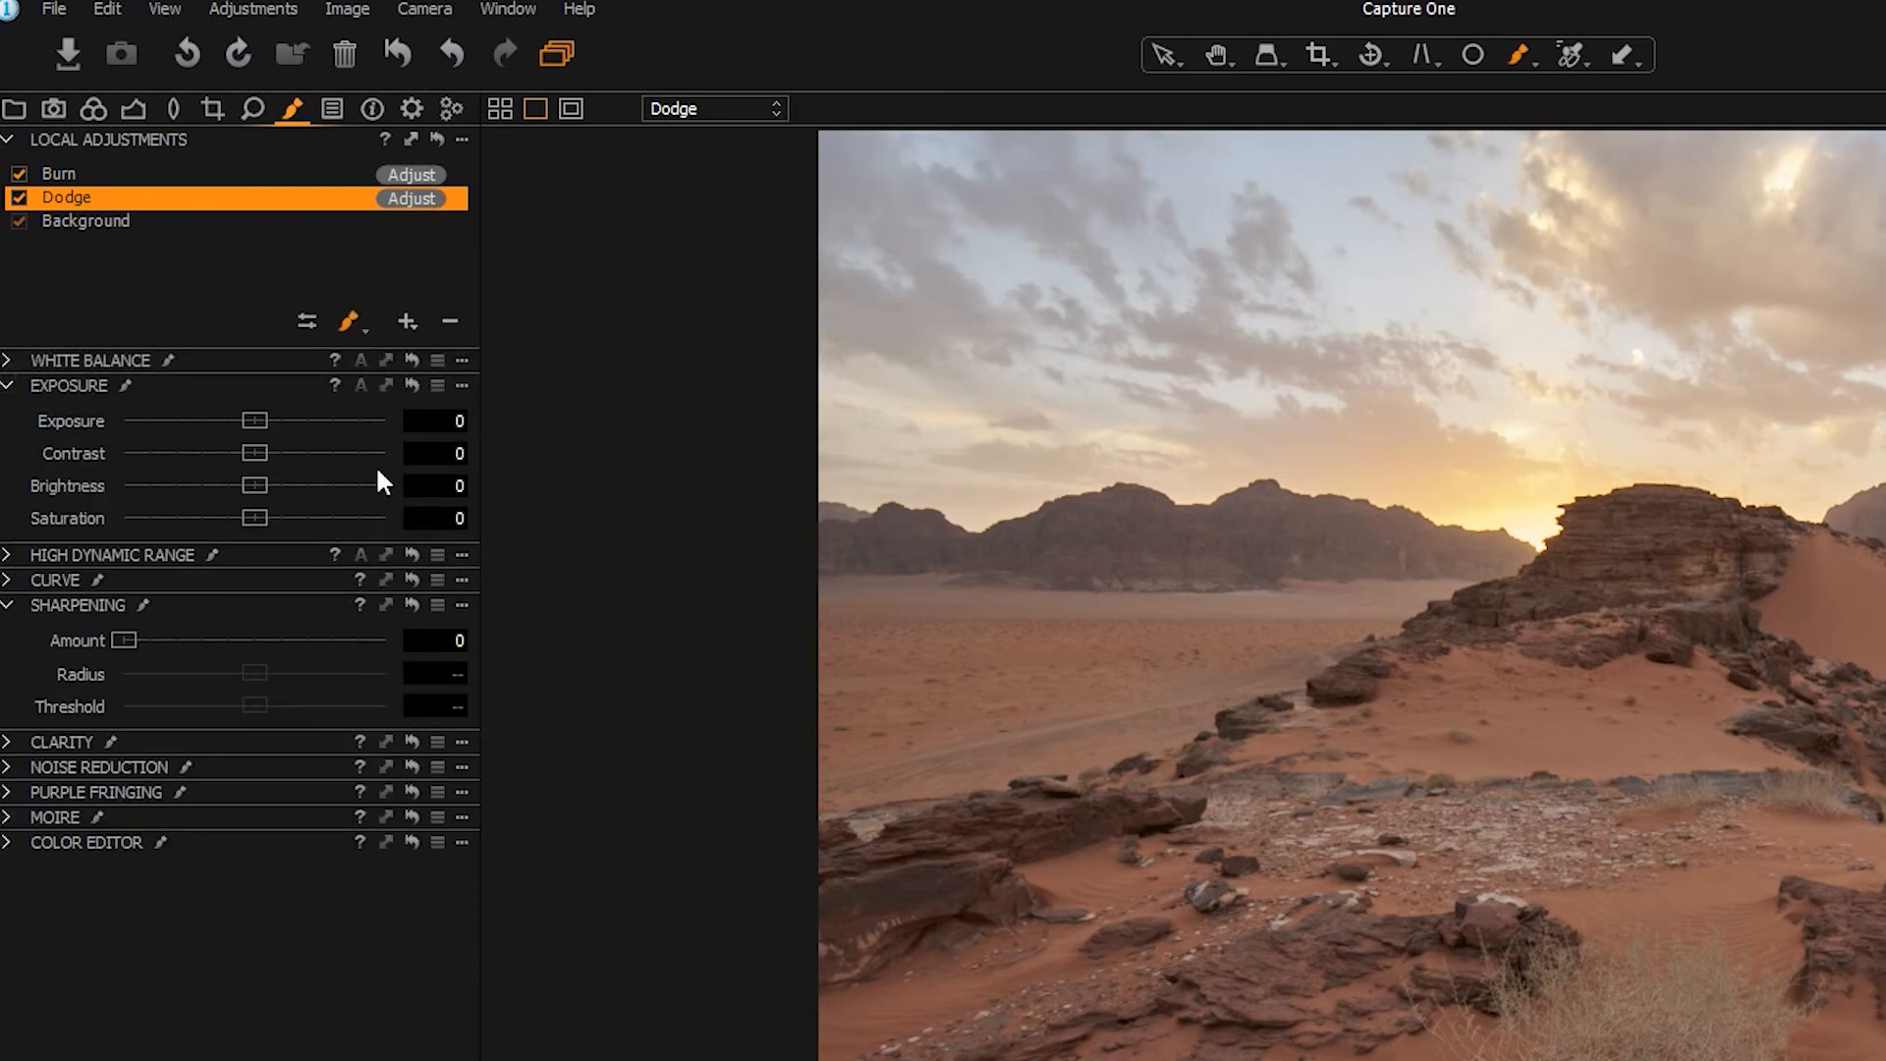
left_click(450, 421)
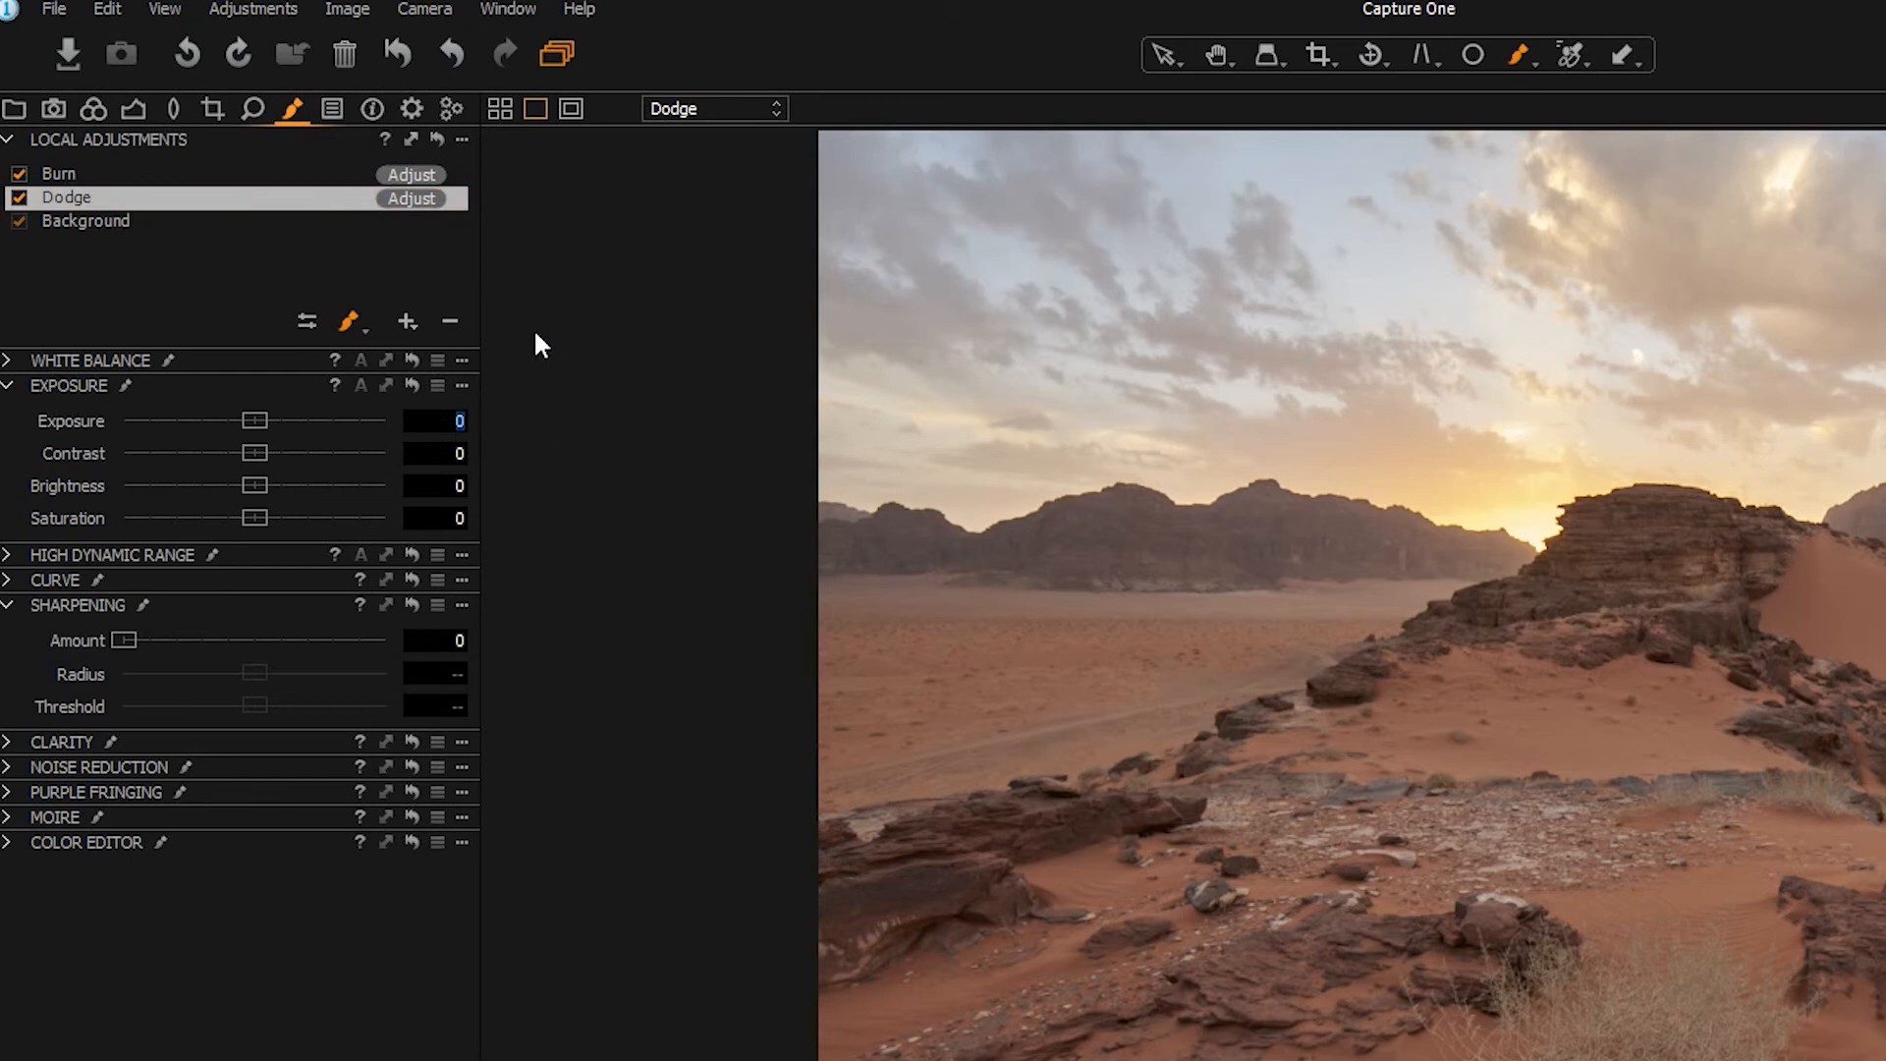
type("0.3")
key("Return")
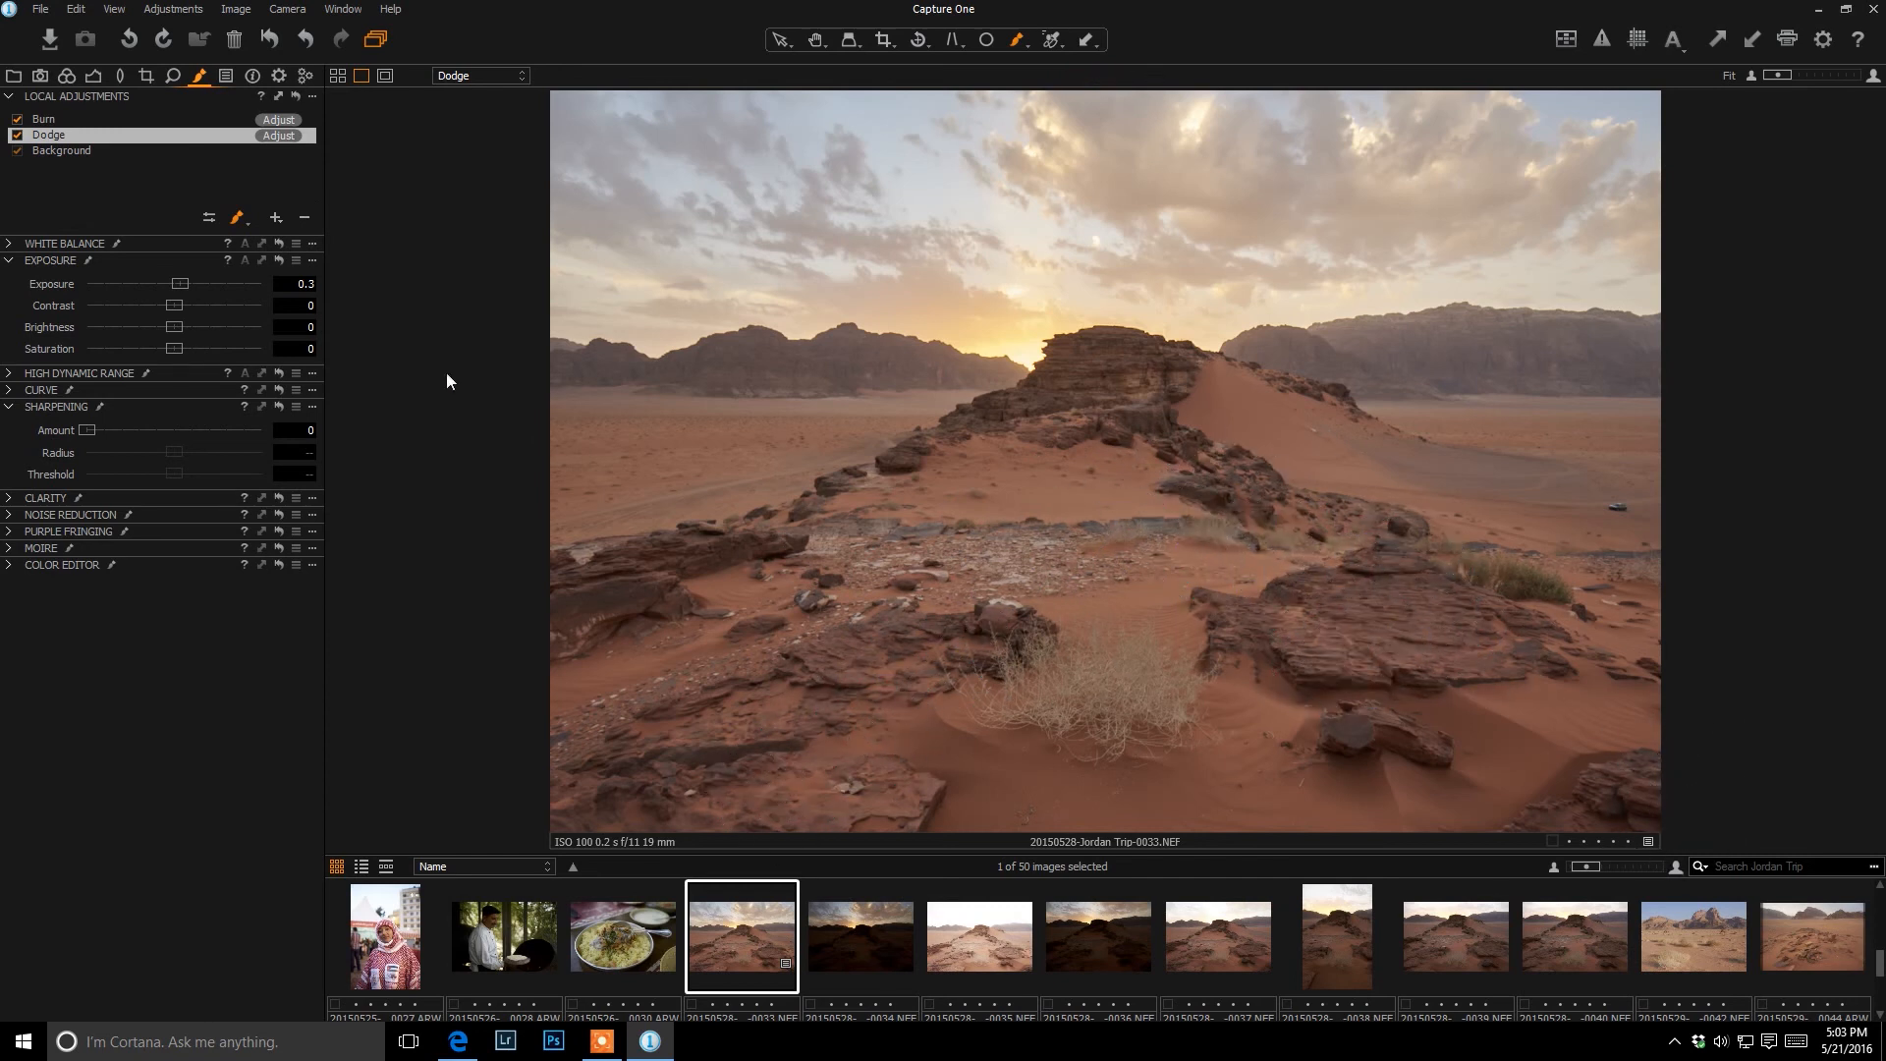
- Reselect the Dodge layer and lower the opacity of its mask brush in the brush settings
left_click(63, 119)
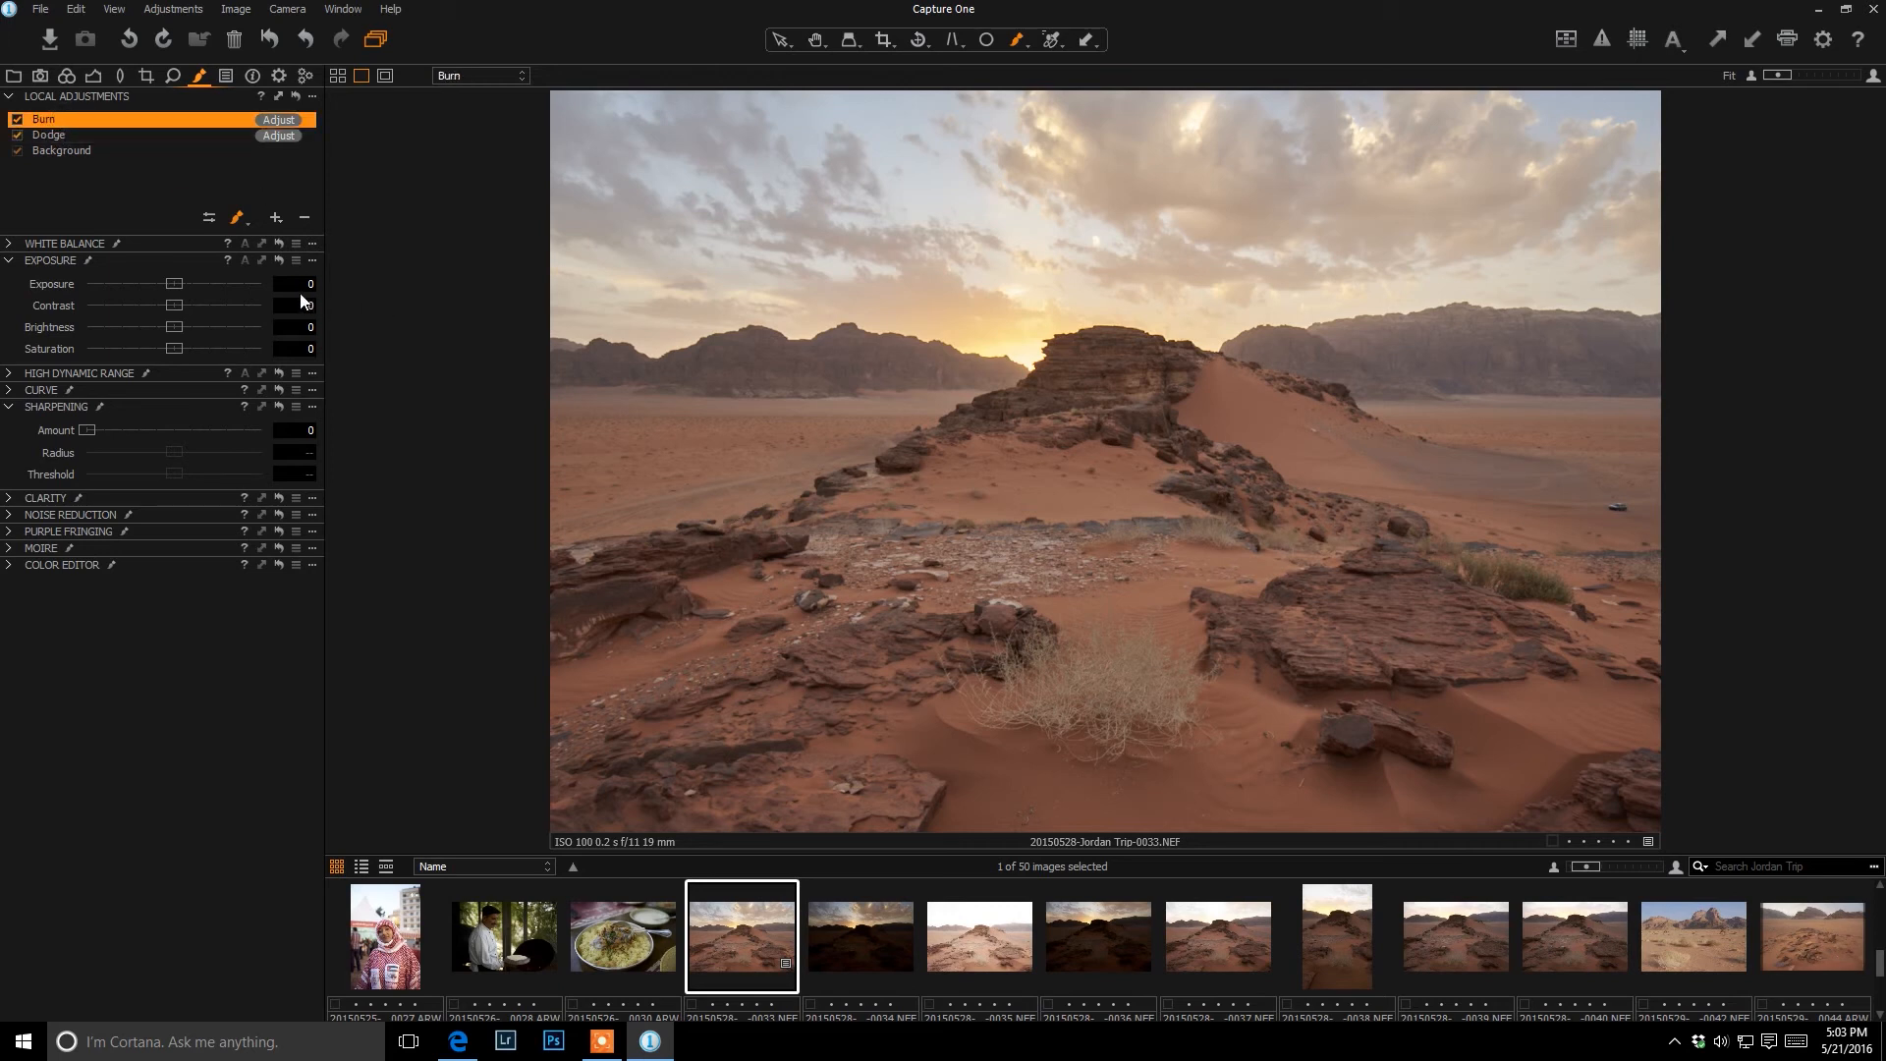
left_click(68, 134)
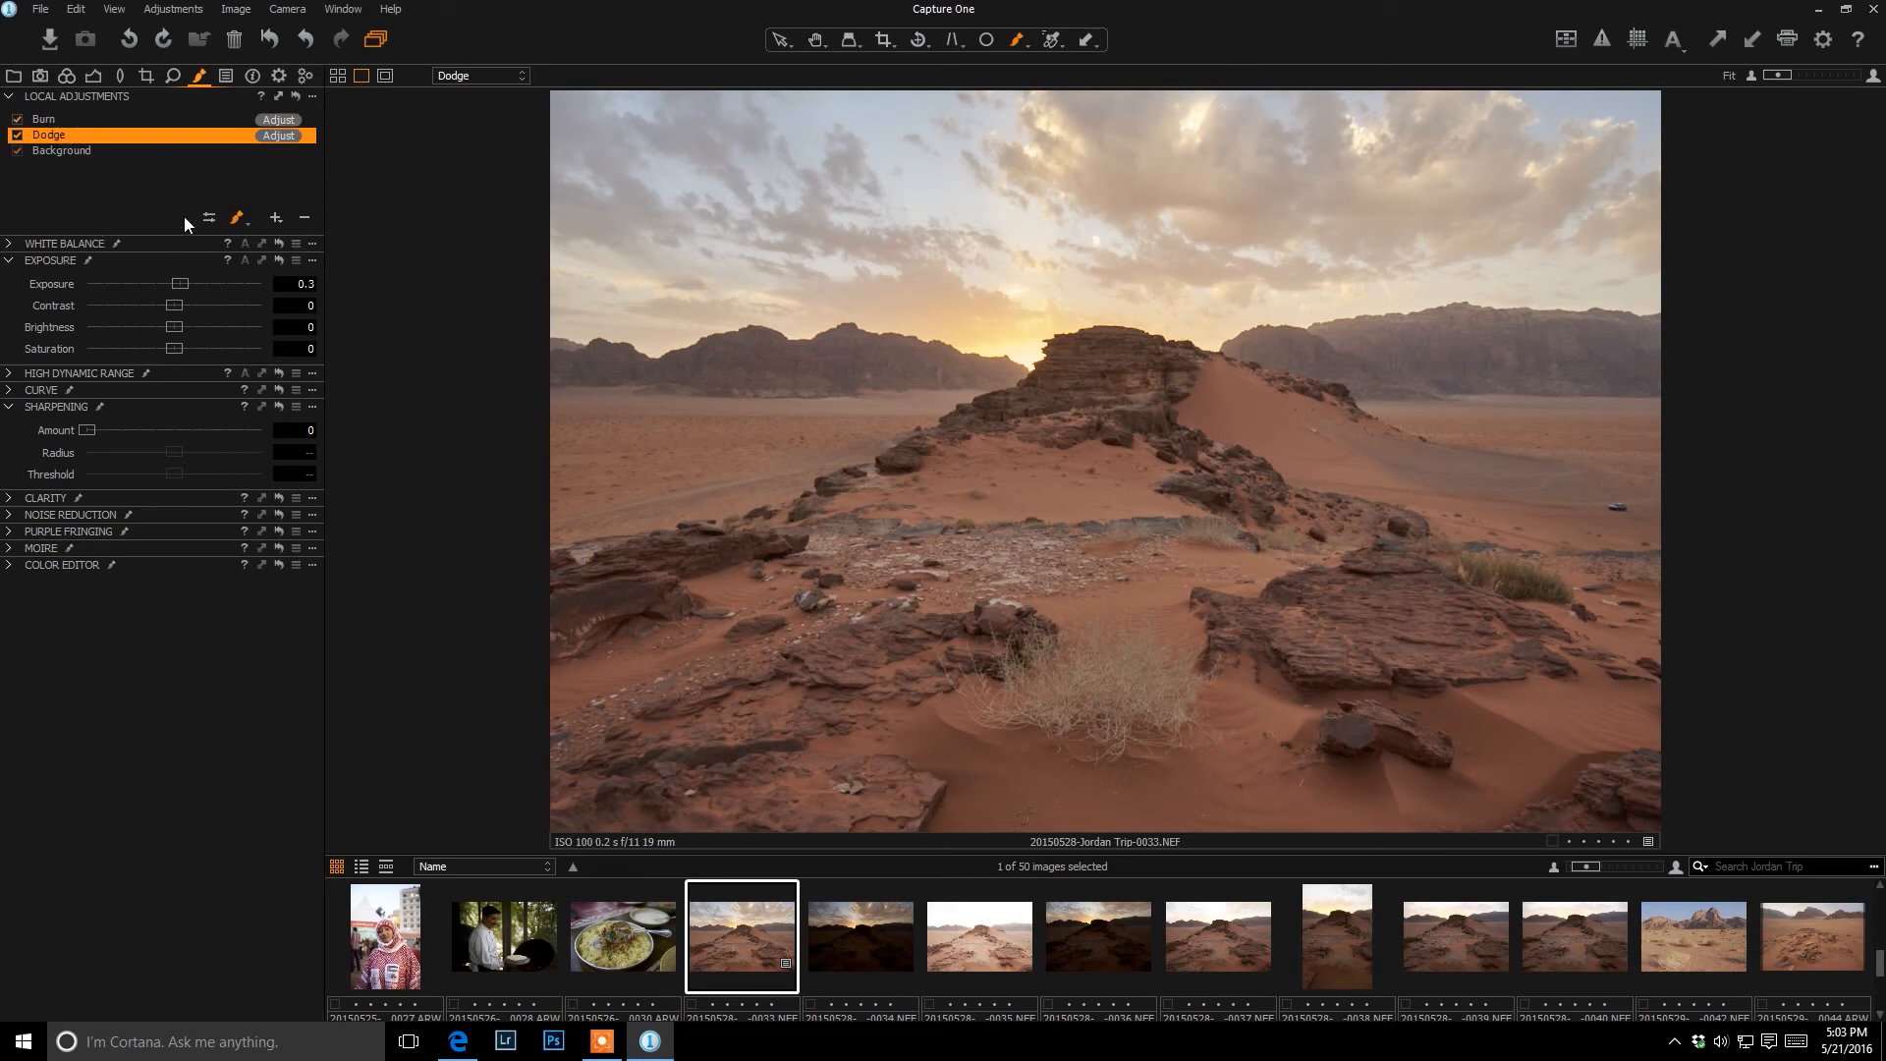
left_click(209, 217)
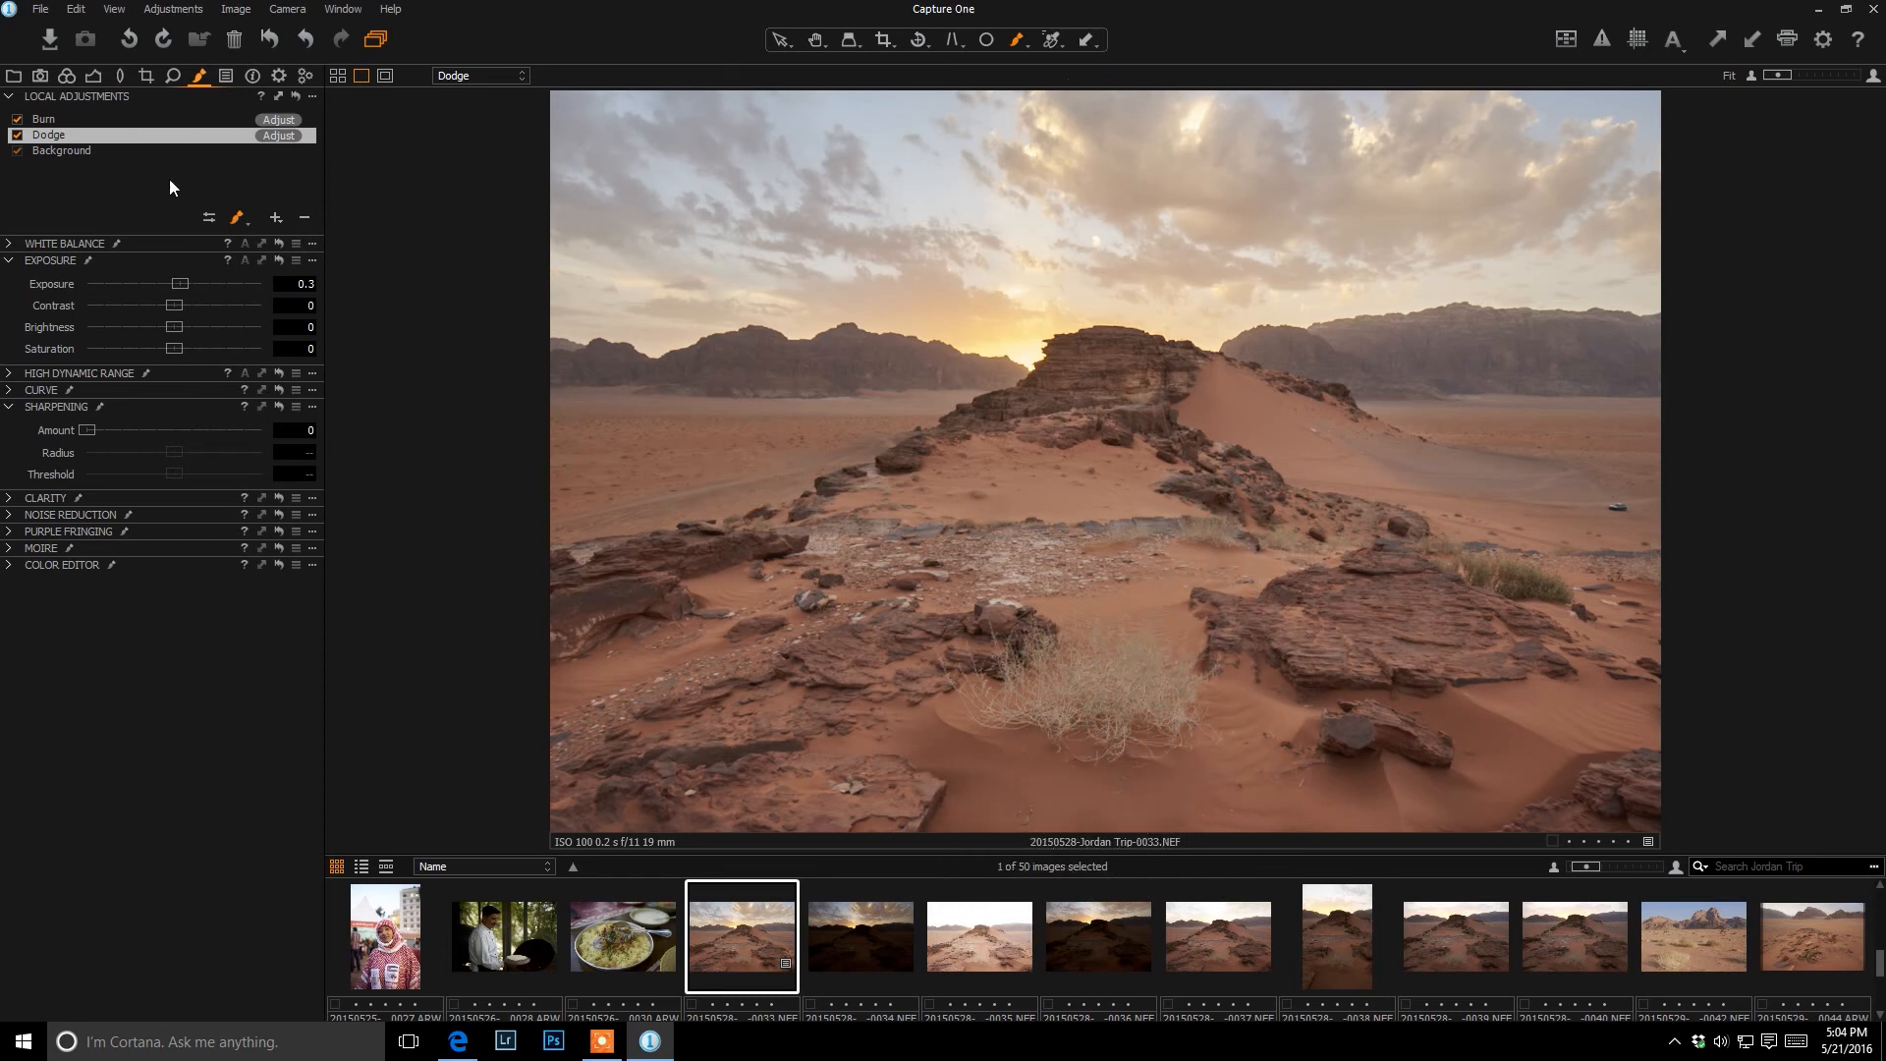
left_click(206, 221)
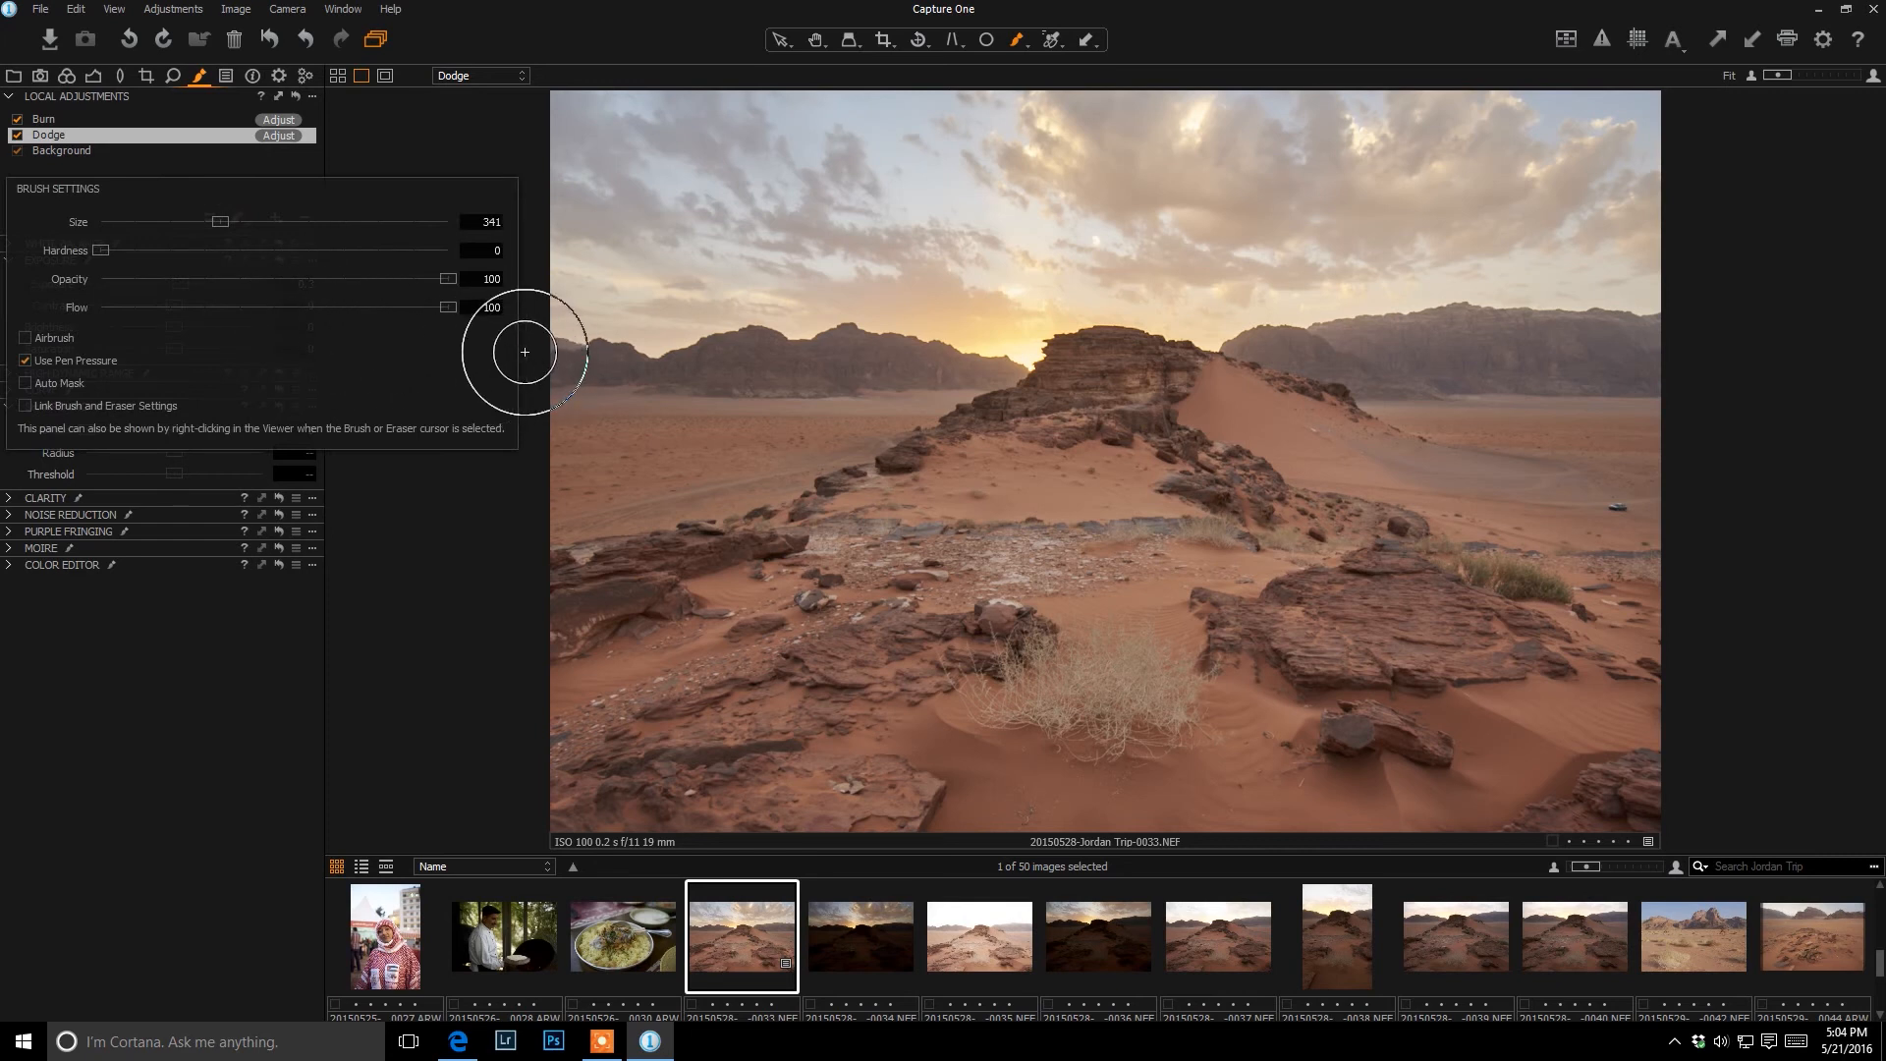
left_click_drag(448, 279, 126, 279)
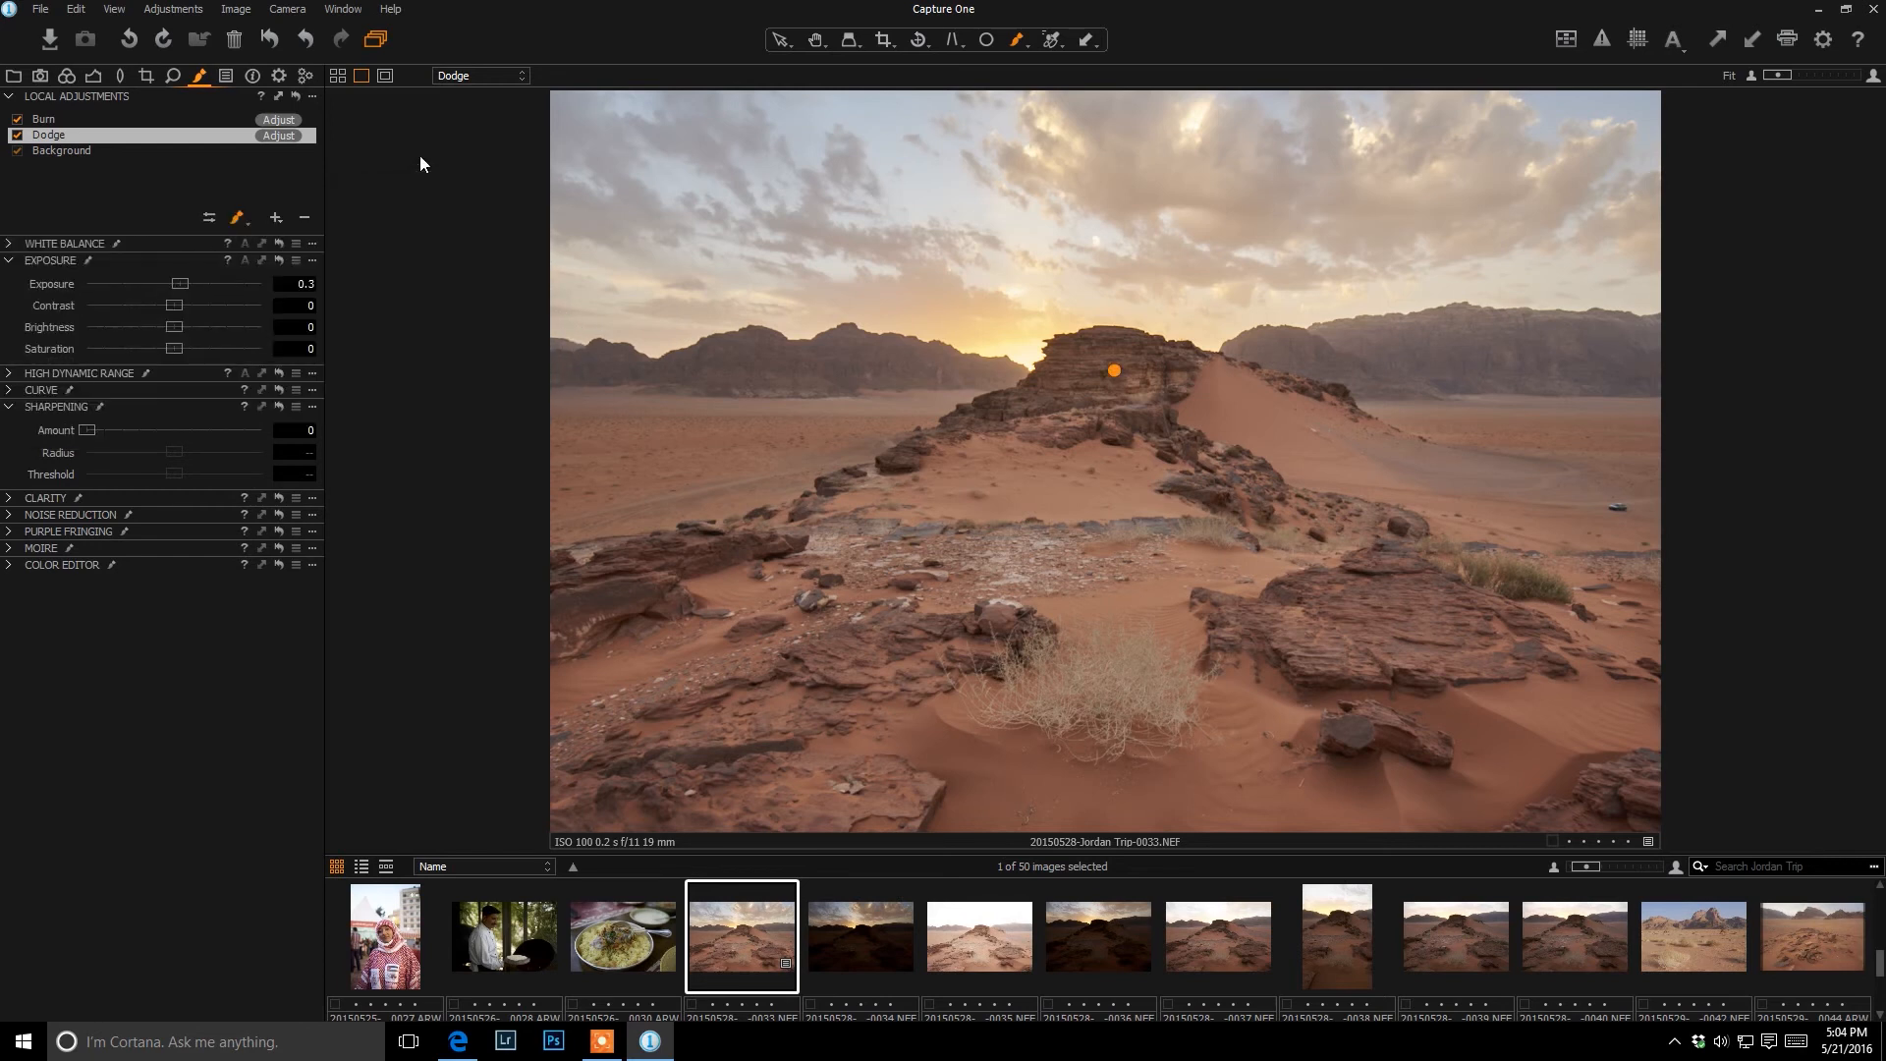
- Raise the Dodge layer's exposure to 2.23, brush over the missed foreground patches between the rocks, and check the mask overlay
double_click(179, 282)
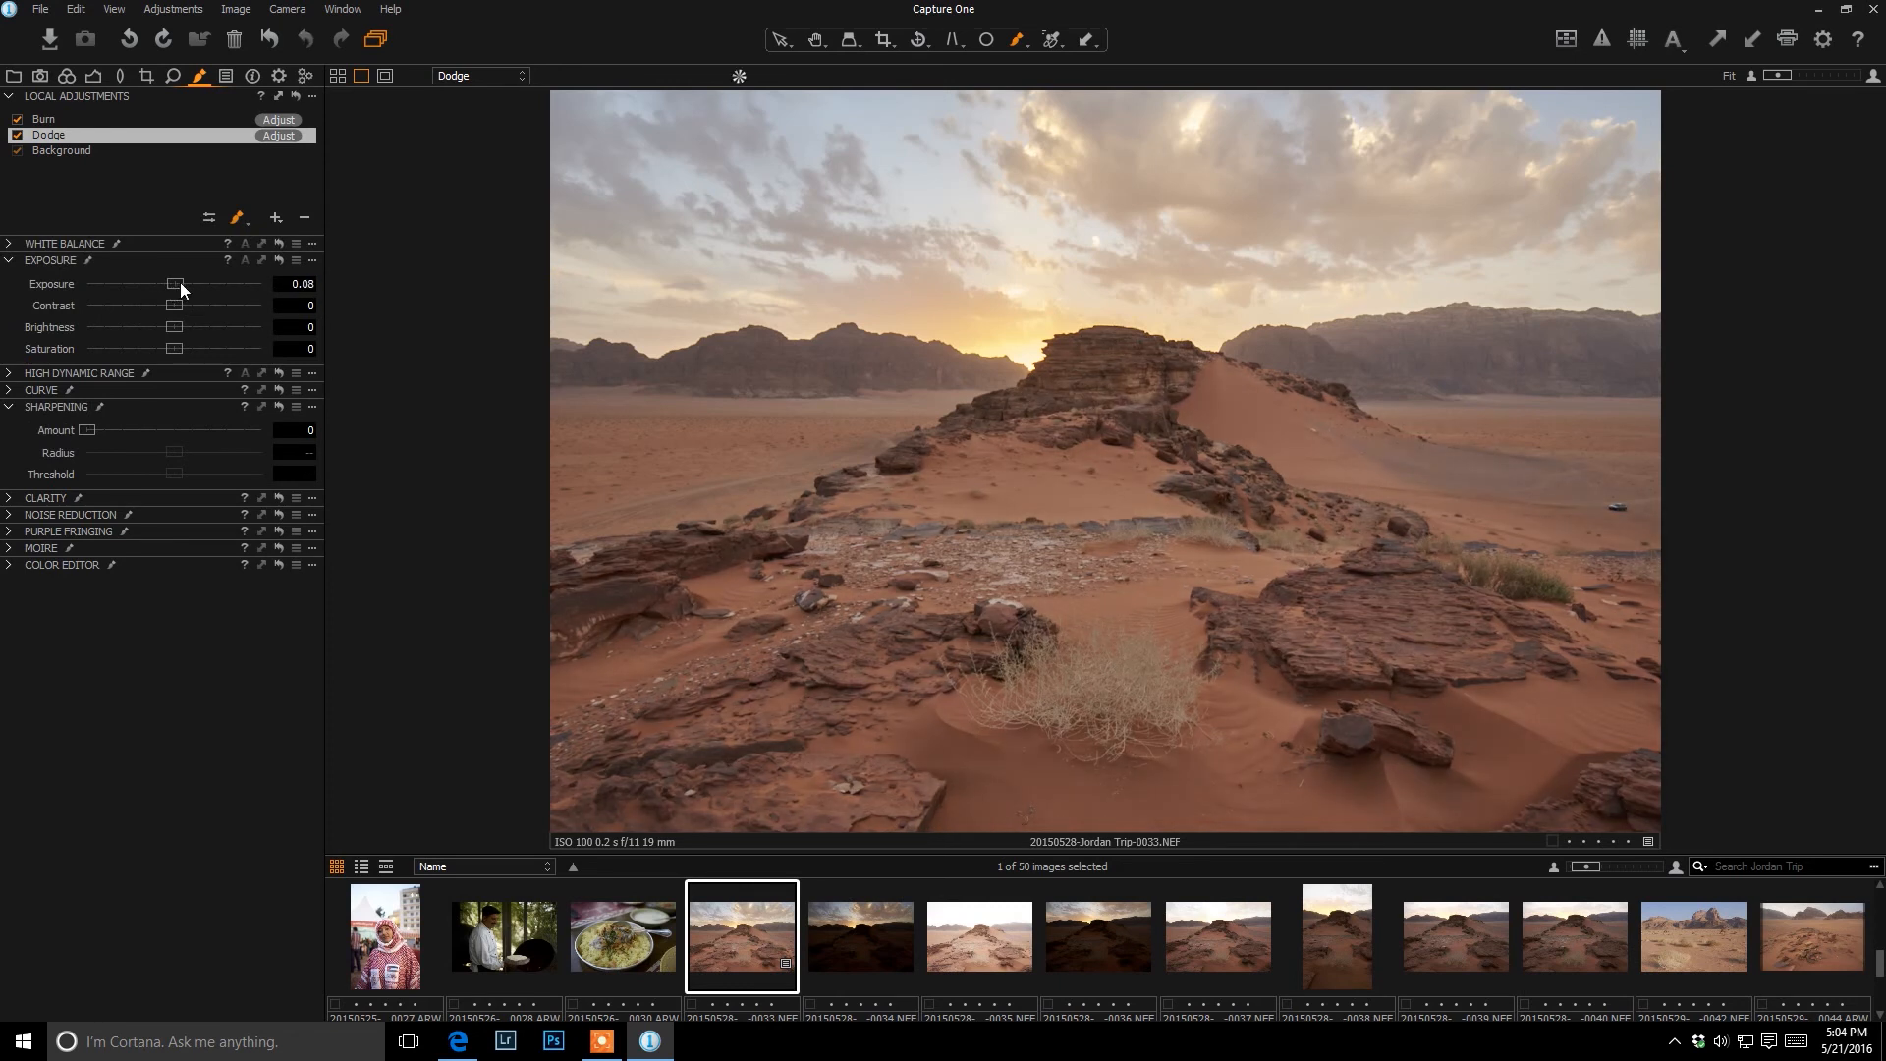
left_click_drag(180, 282, 208, 285)
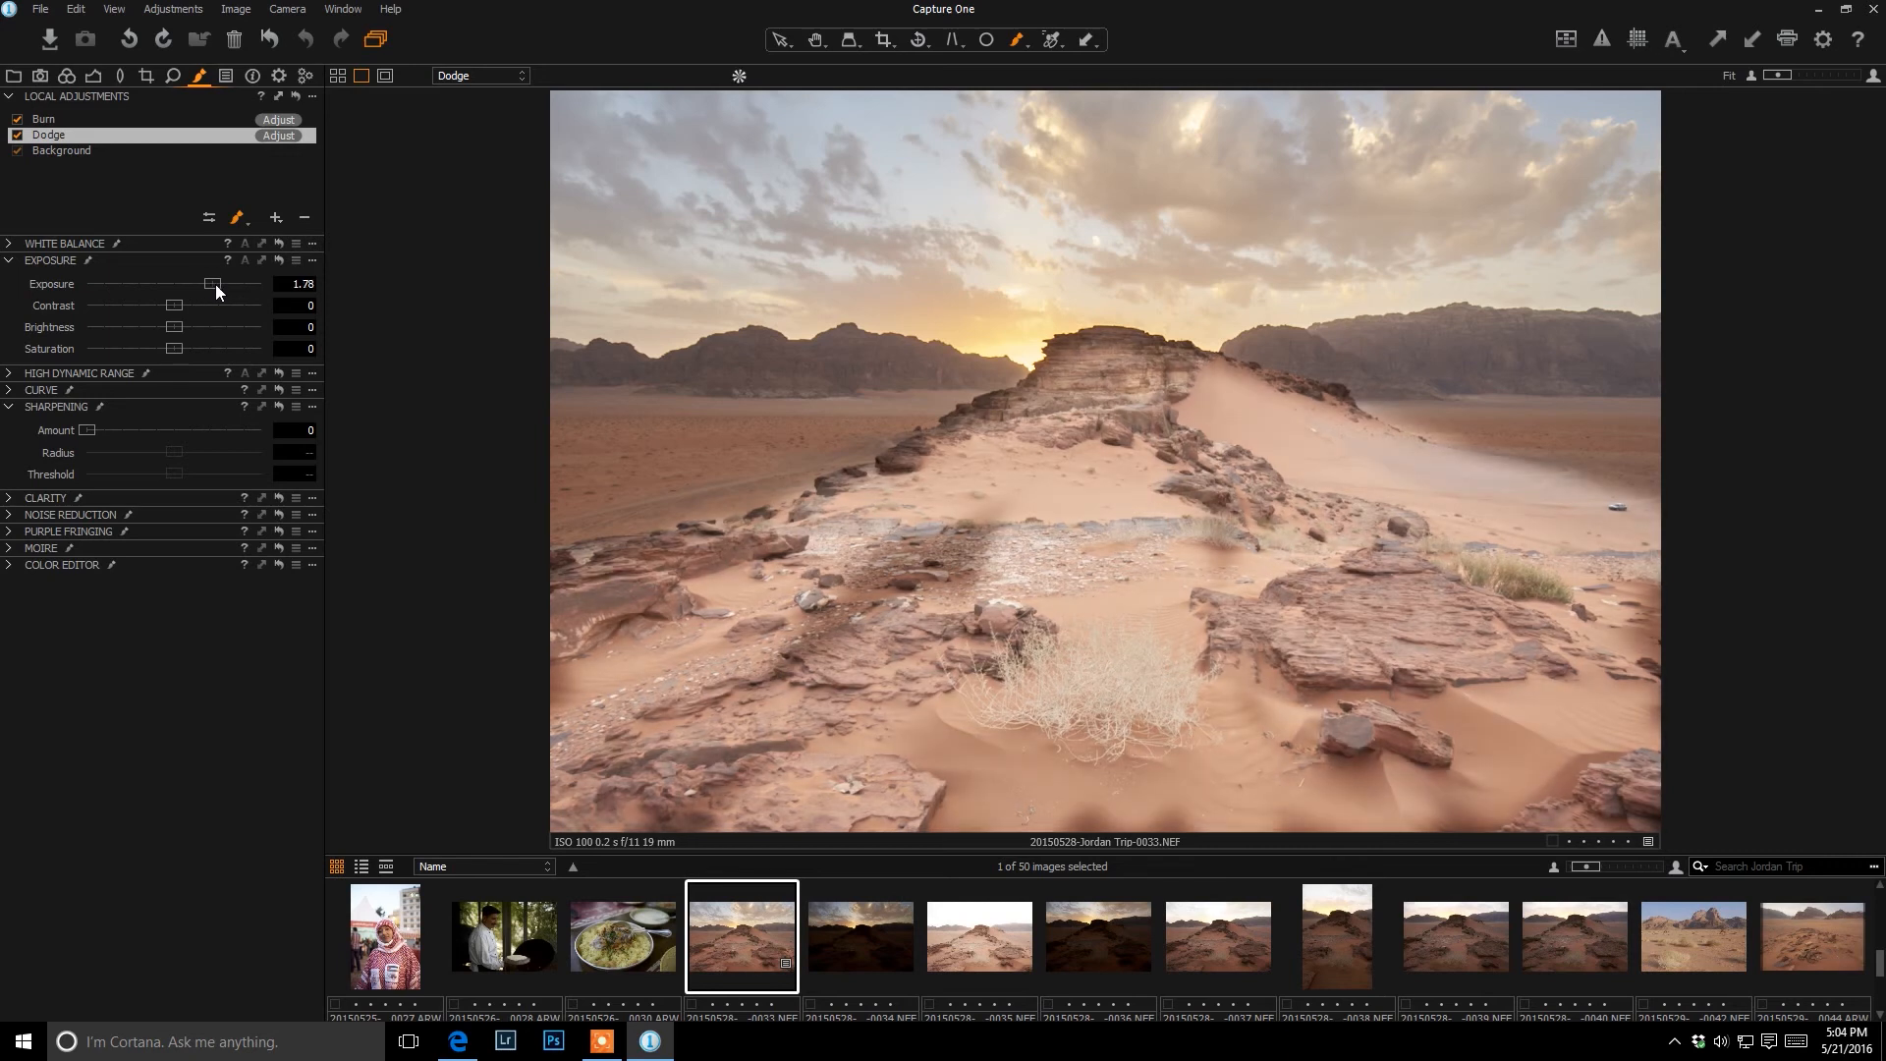
left_click_drag(224, 285, 222, 284)
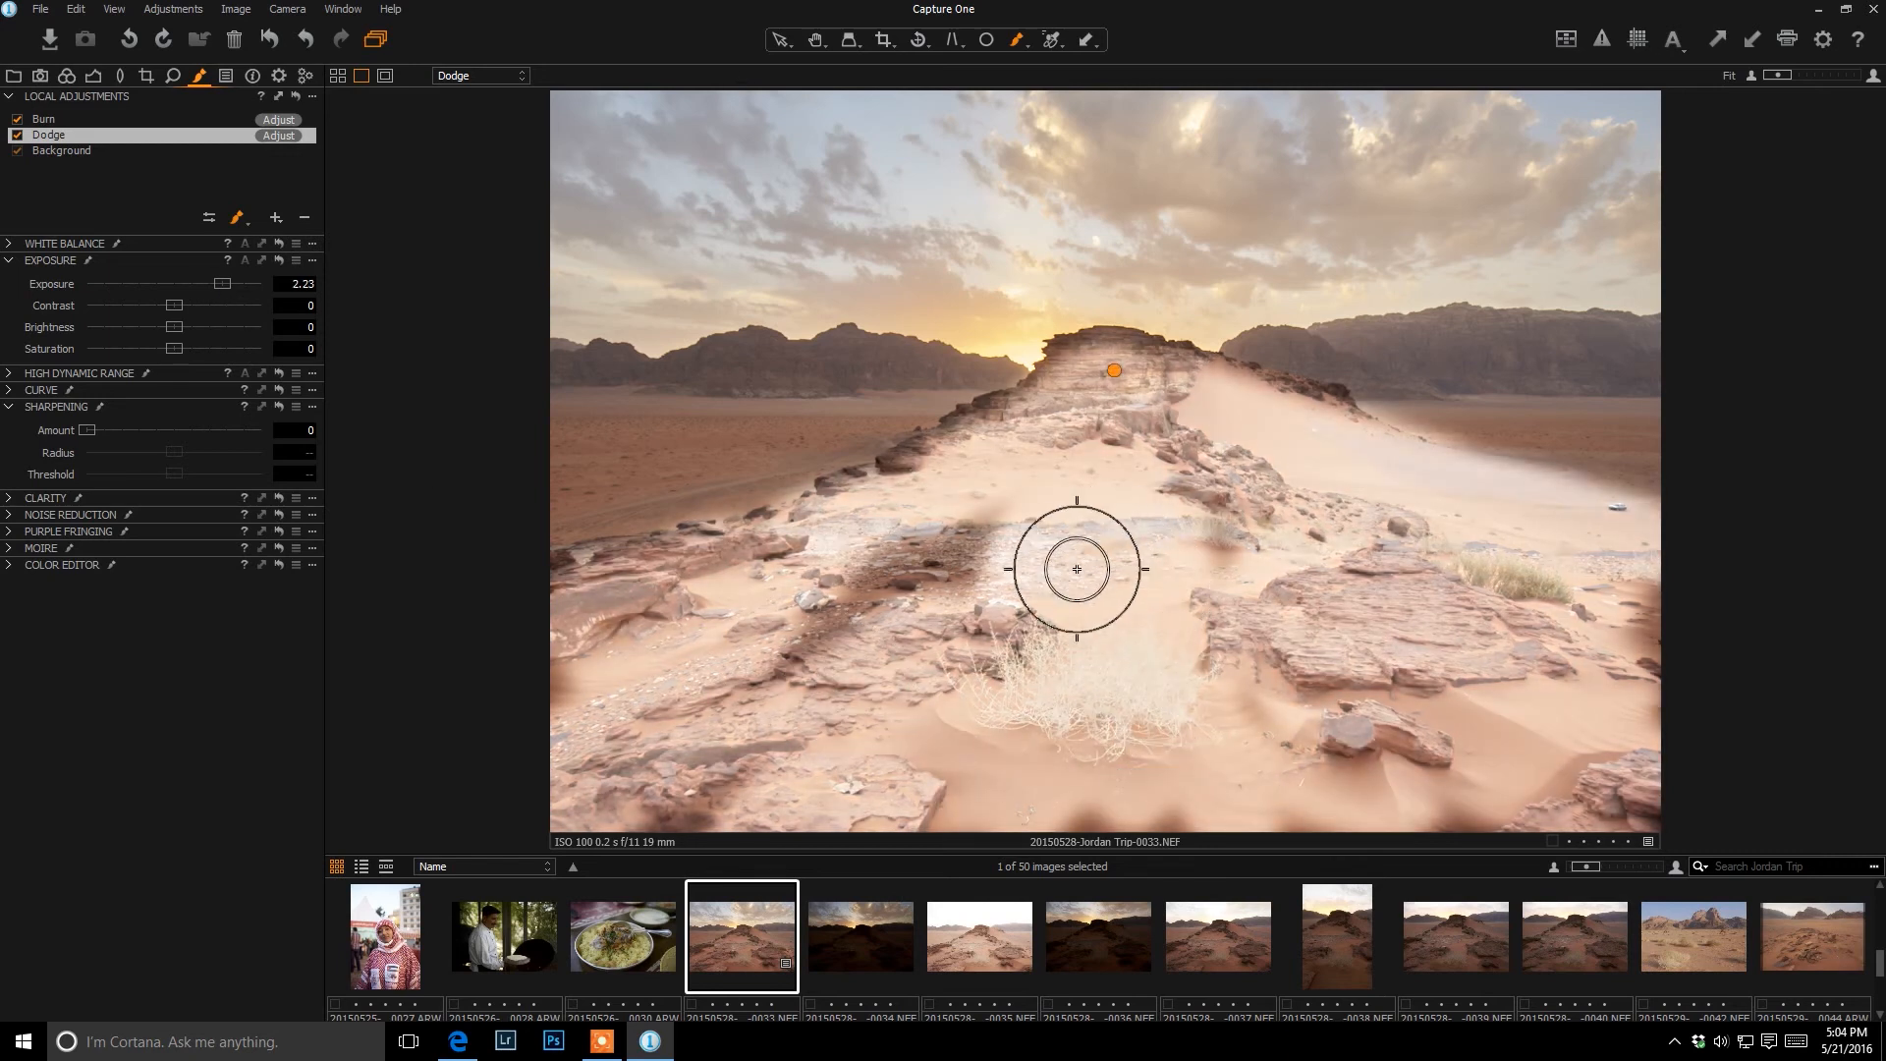
mouse_move(1004, 642)
left_mouse_down()
mouse_move(857, 672)
mouse_move(801, 747)
left_mouse_up()
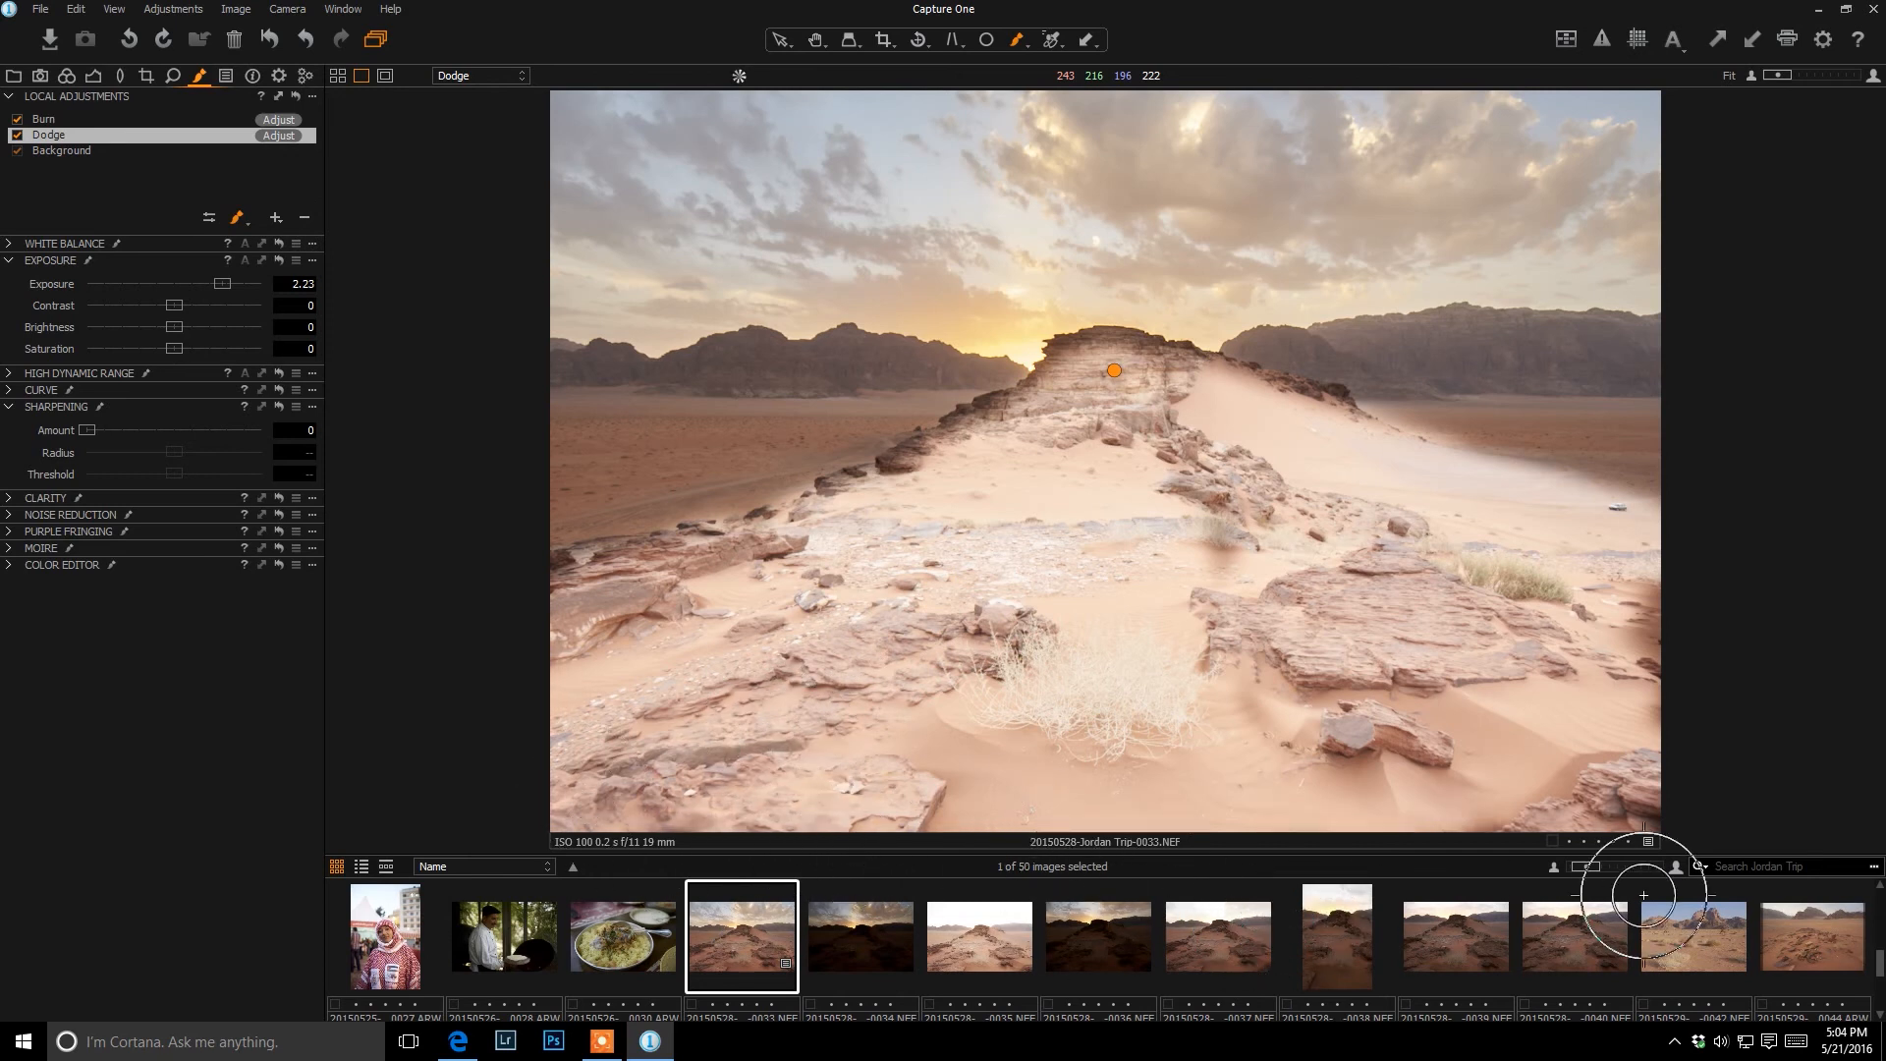
key("m")
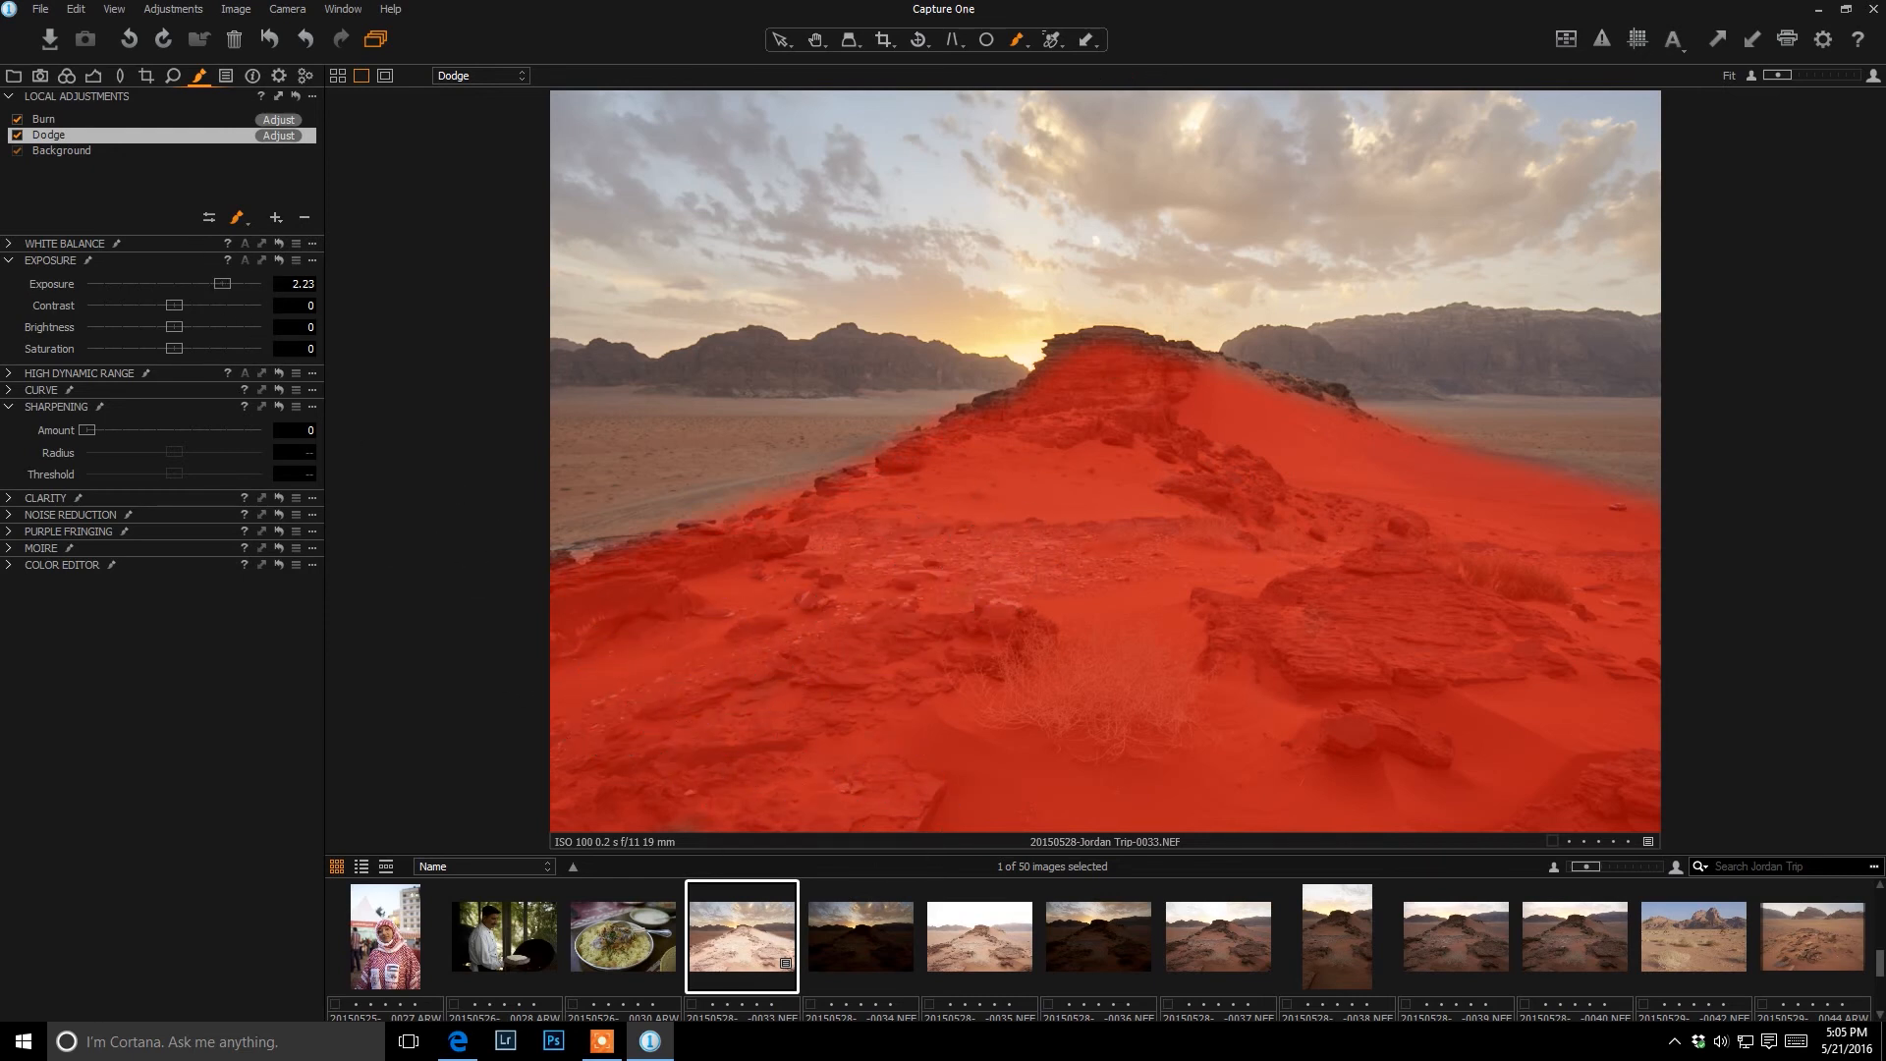
key("m")
- Set the Dodge layer's exposure to 0.17, clarity to 37 and structure to 27
left_click_drag(225, 285, 180, 286)
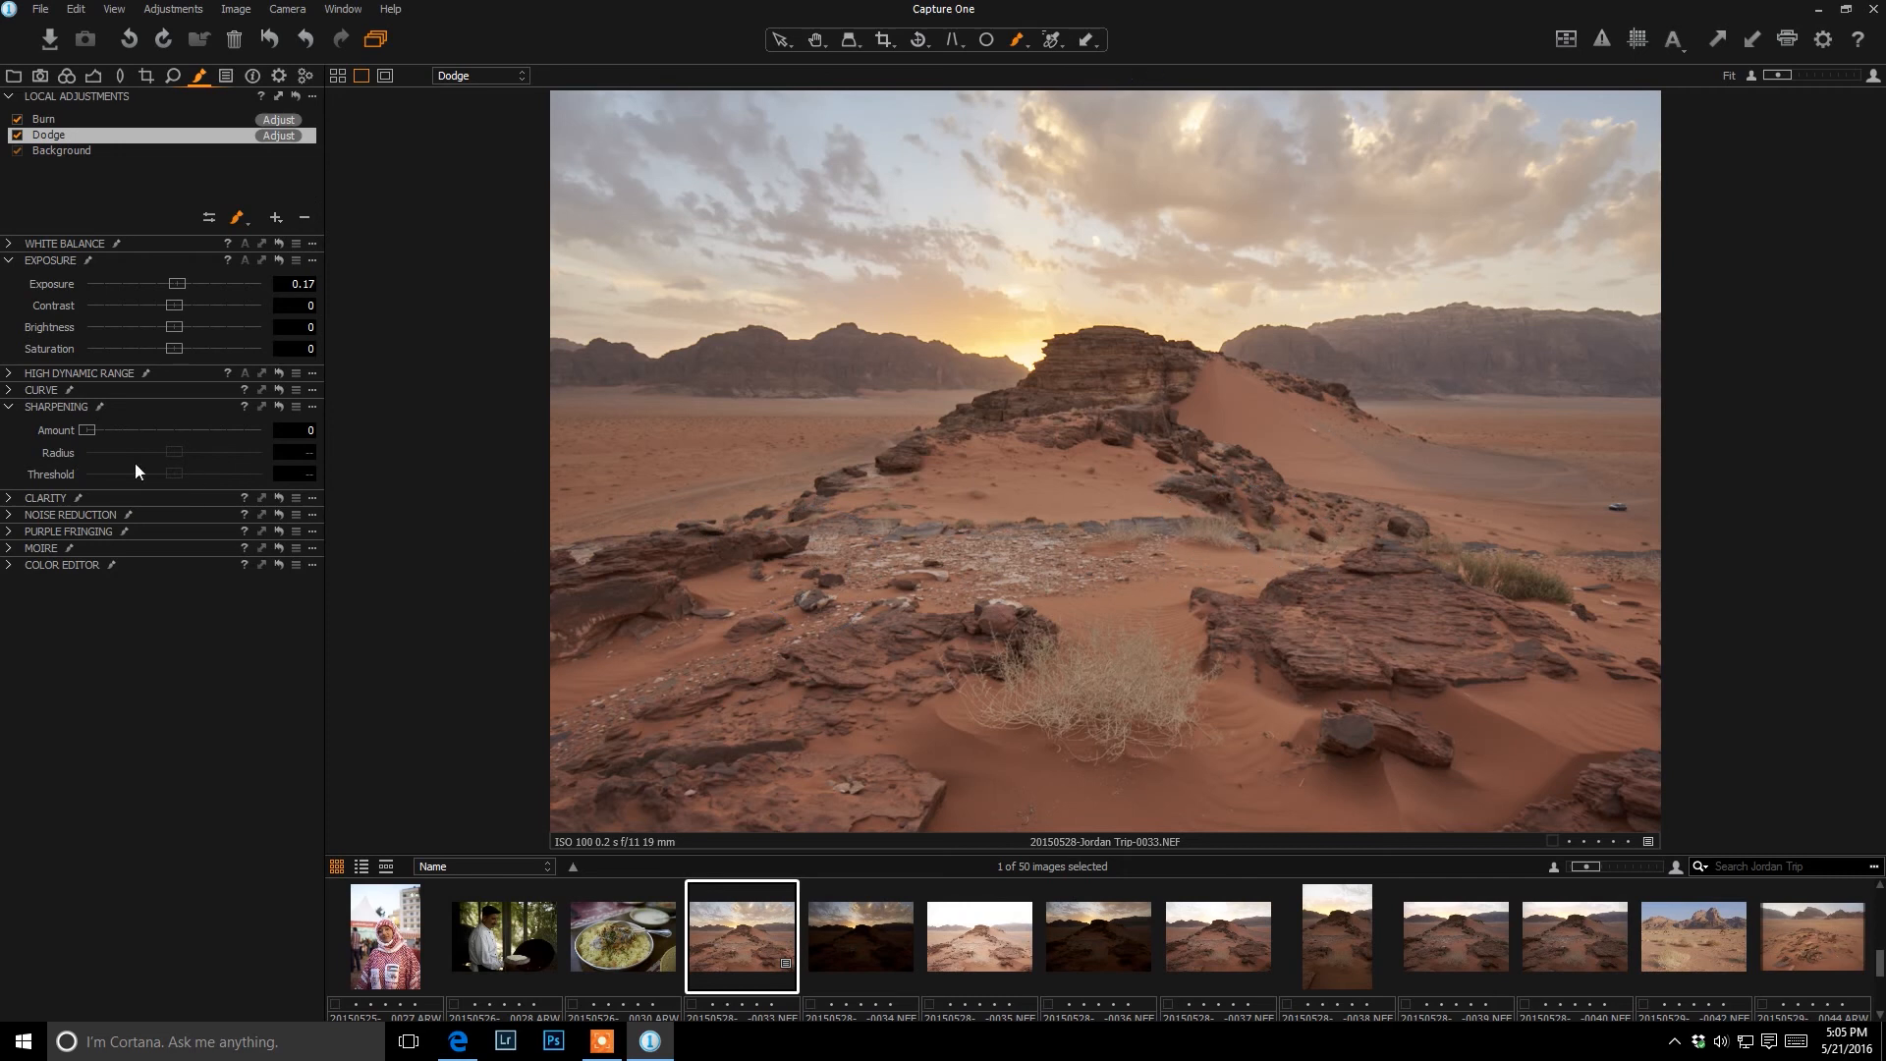
left_click(9, 498)
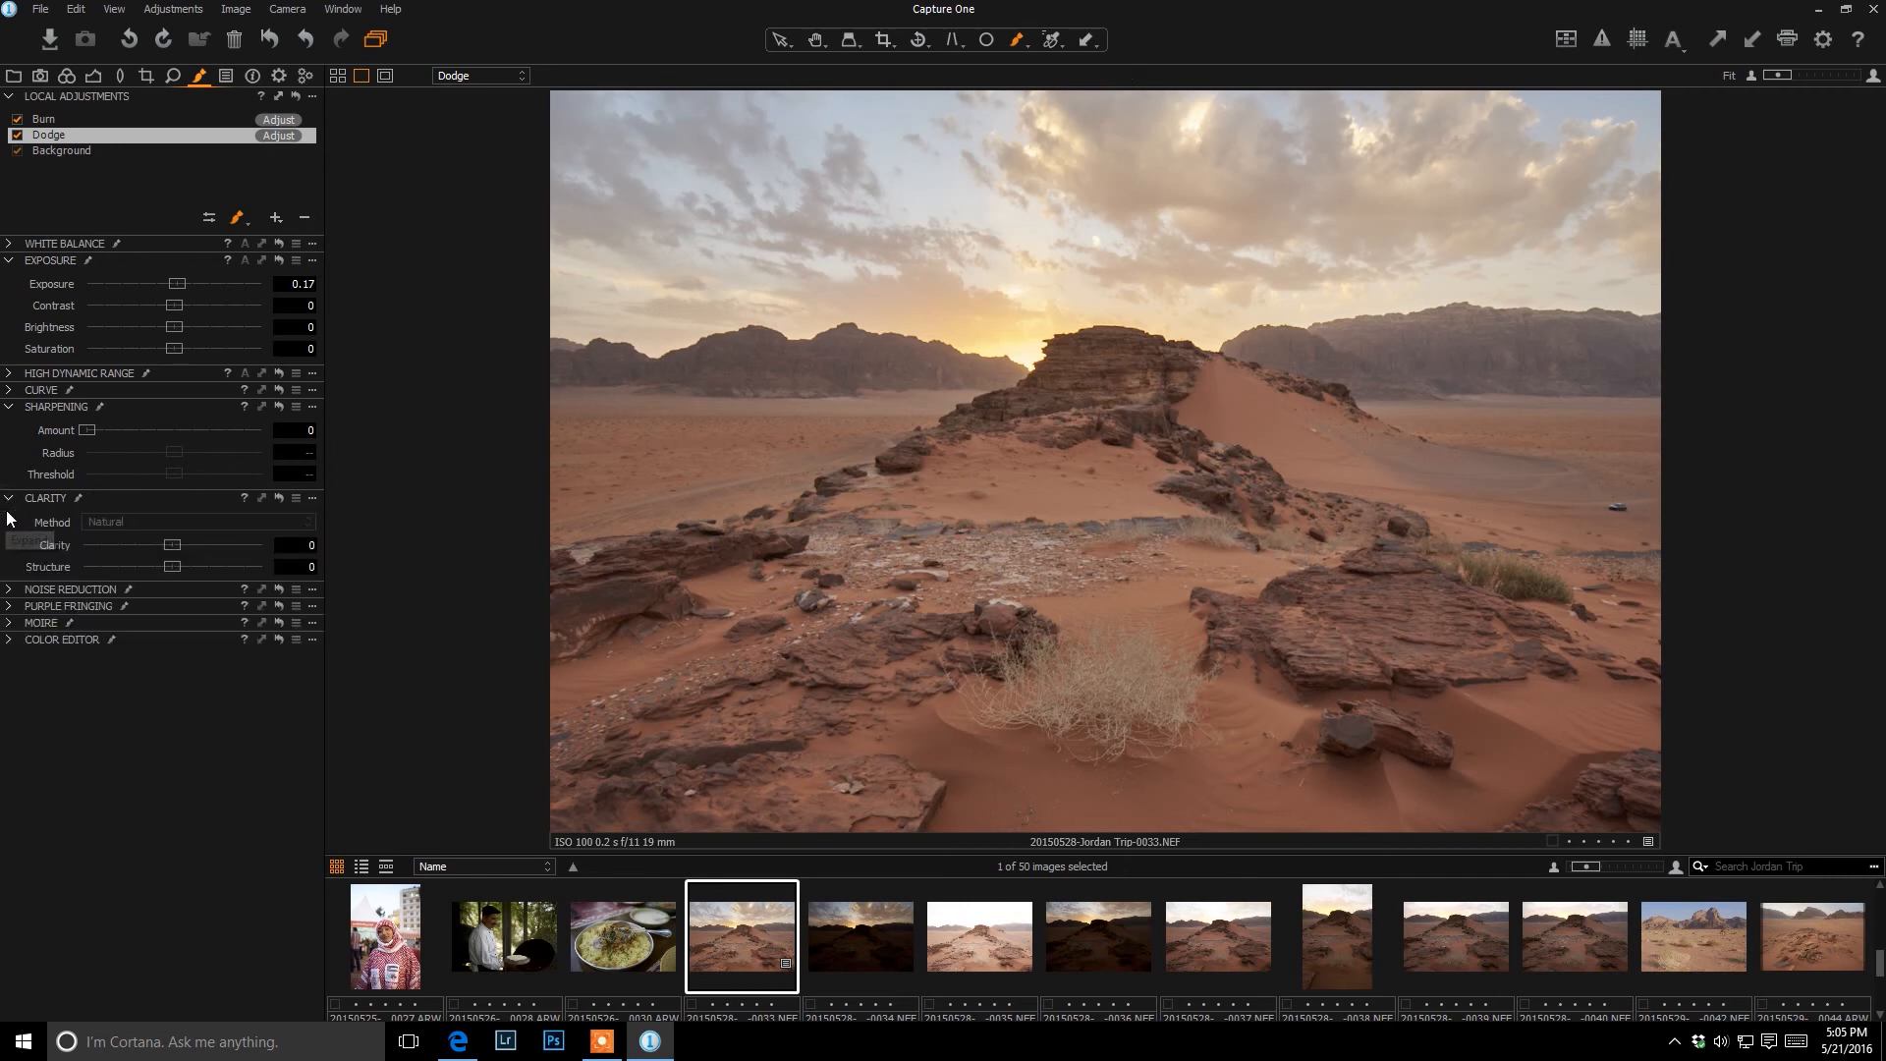
left_click_drag(173, 545, 204, 544)
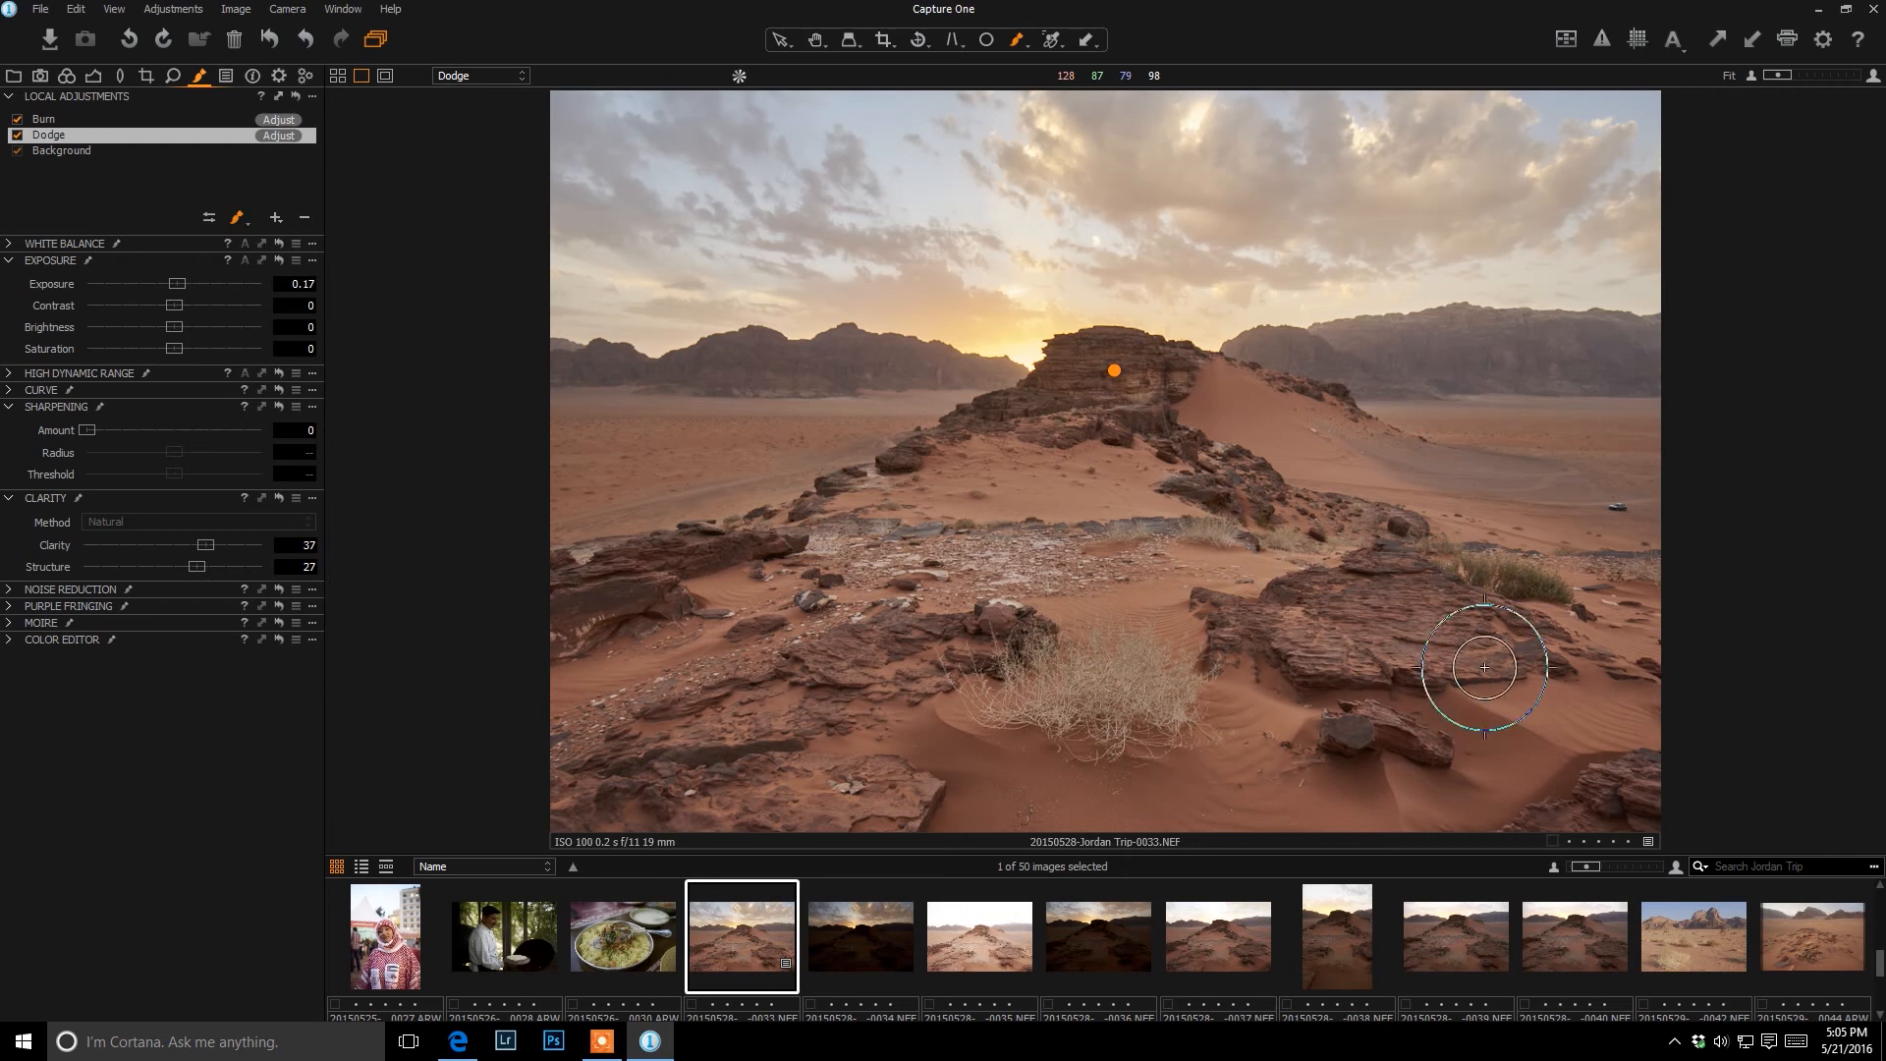
- Set the Burn layer's exposure to -0.3 and brush its mask over the whole sky
left_click(56, 119)
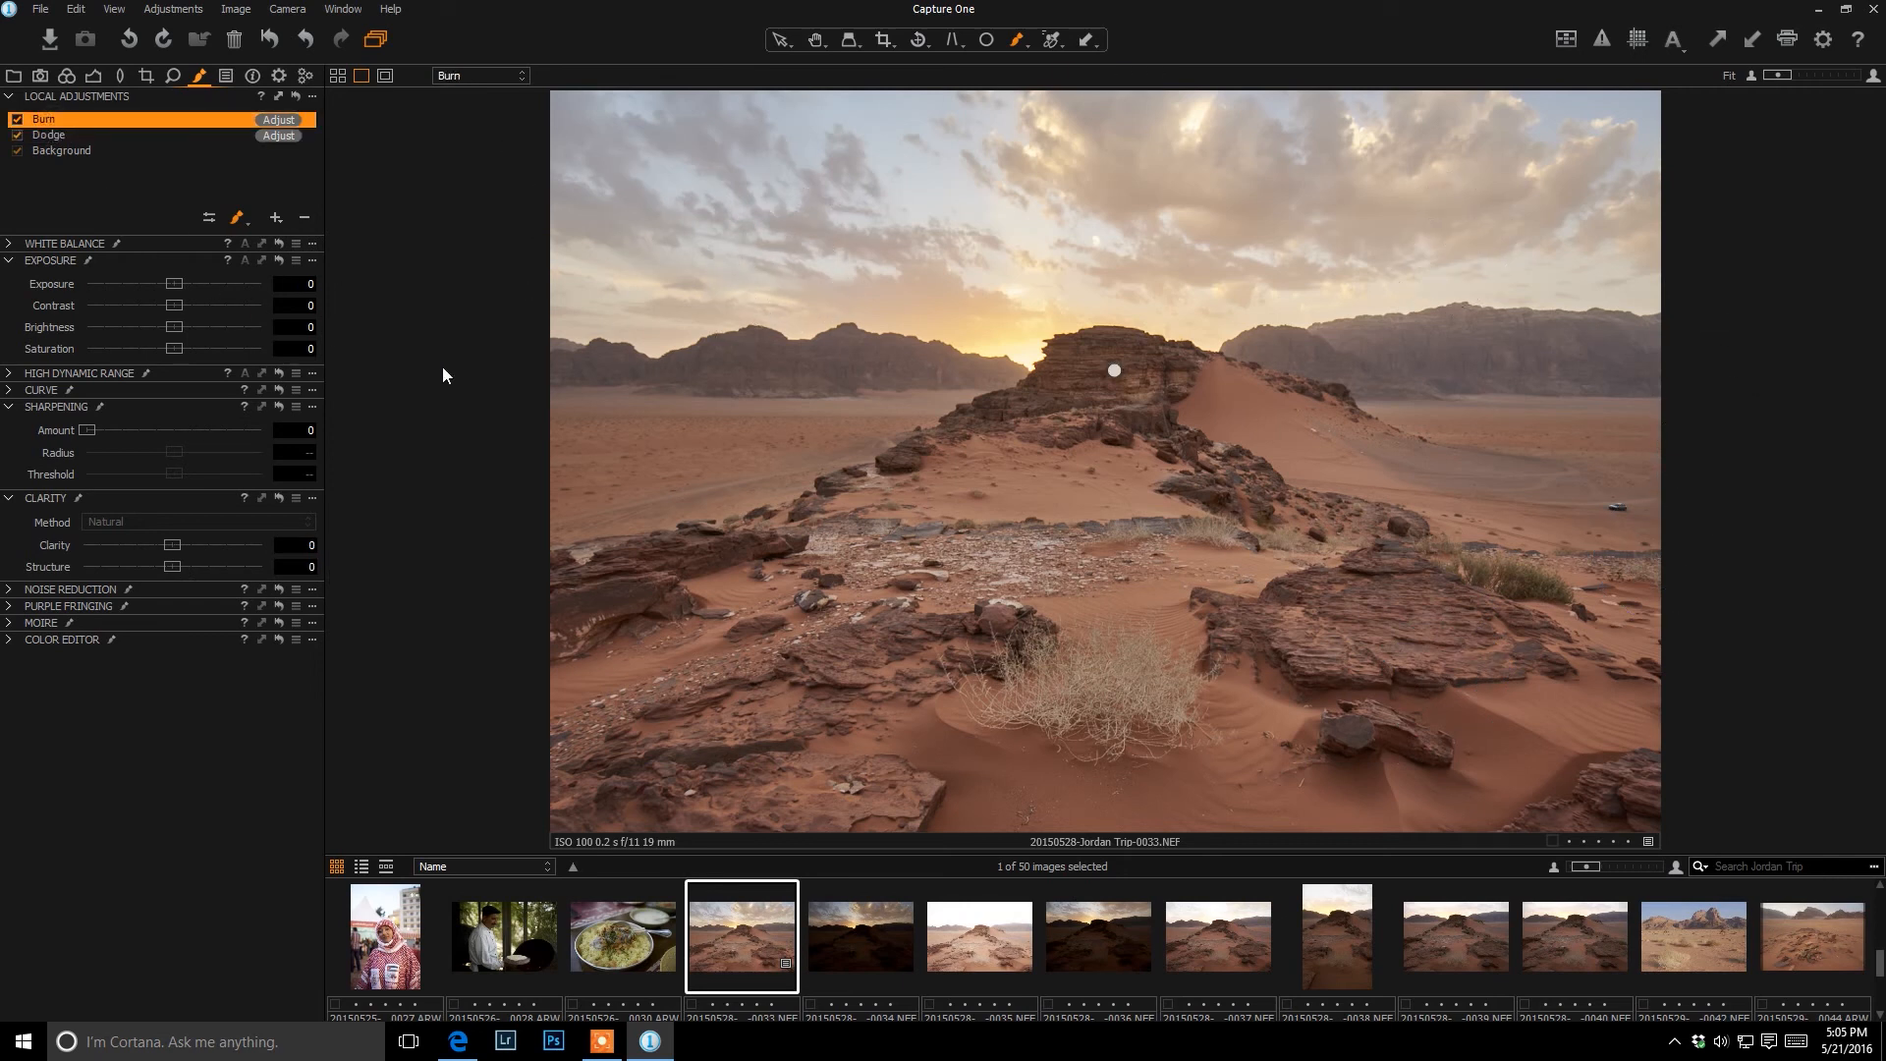
left_click(308, 284)
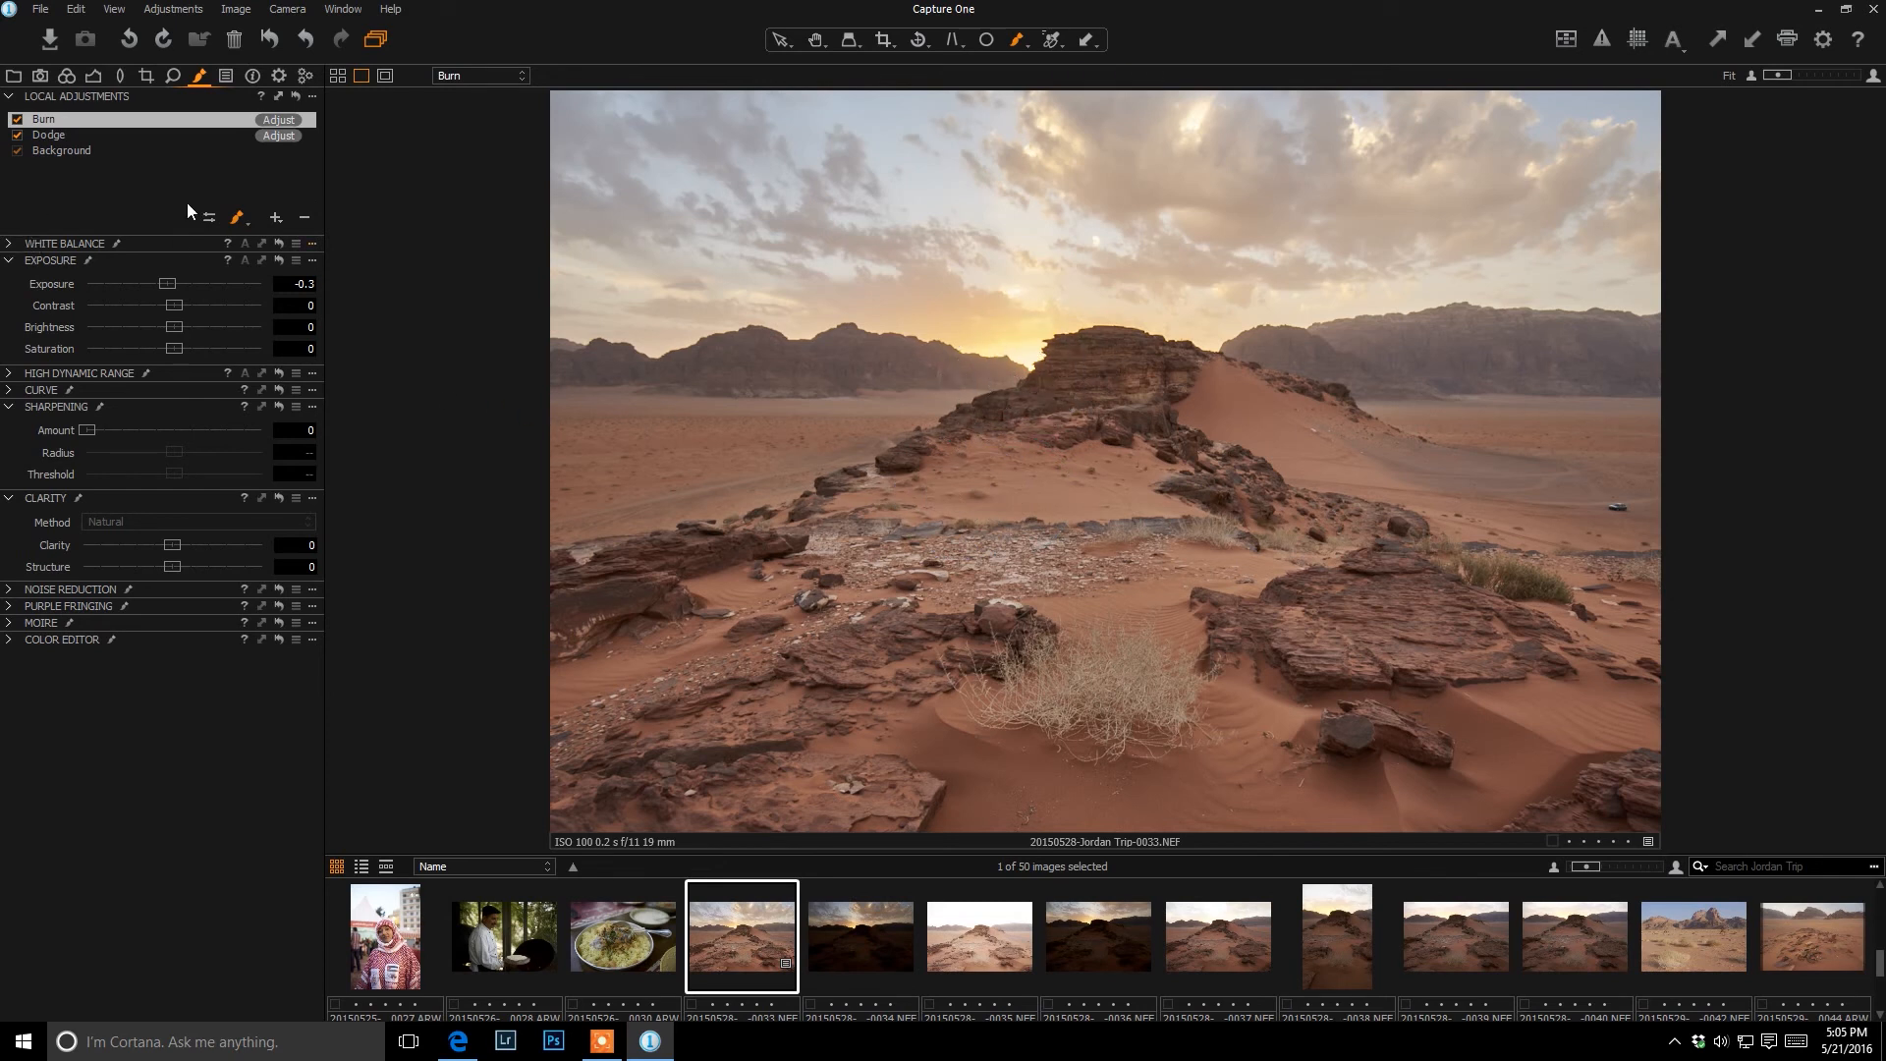
left_click(208, 218)
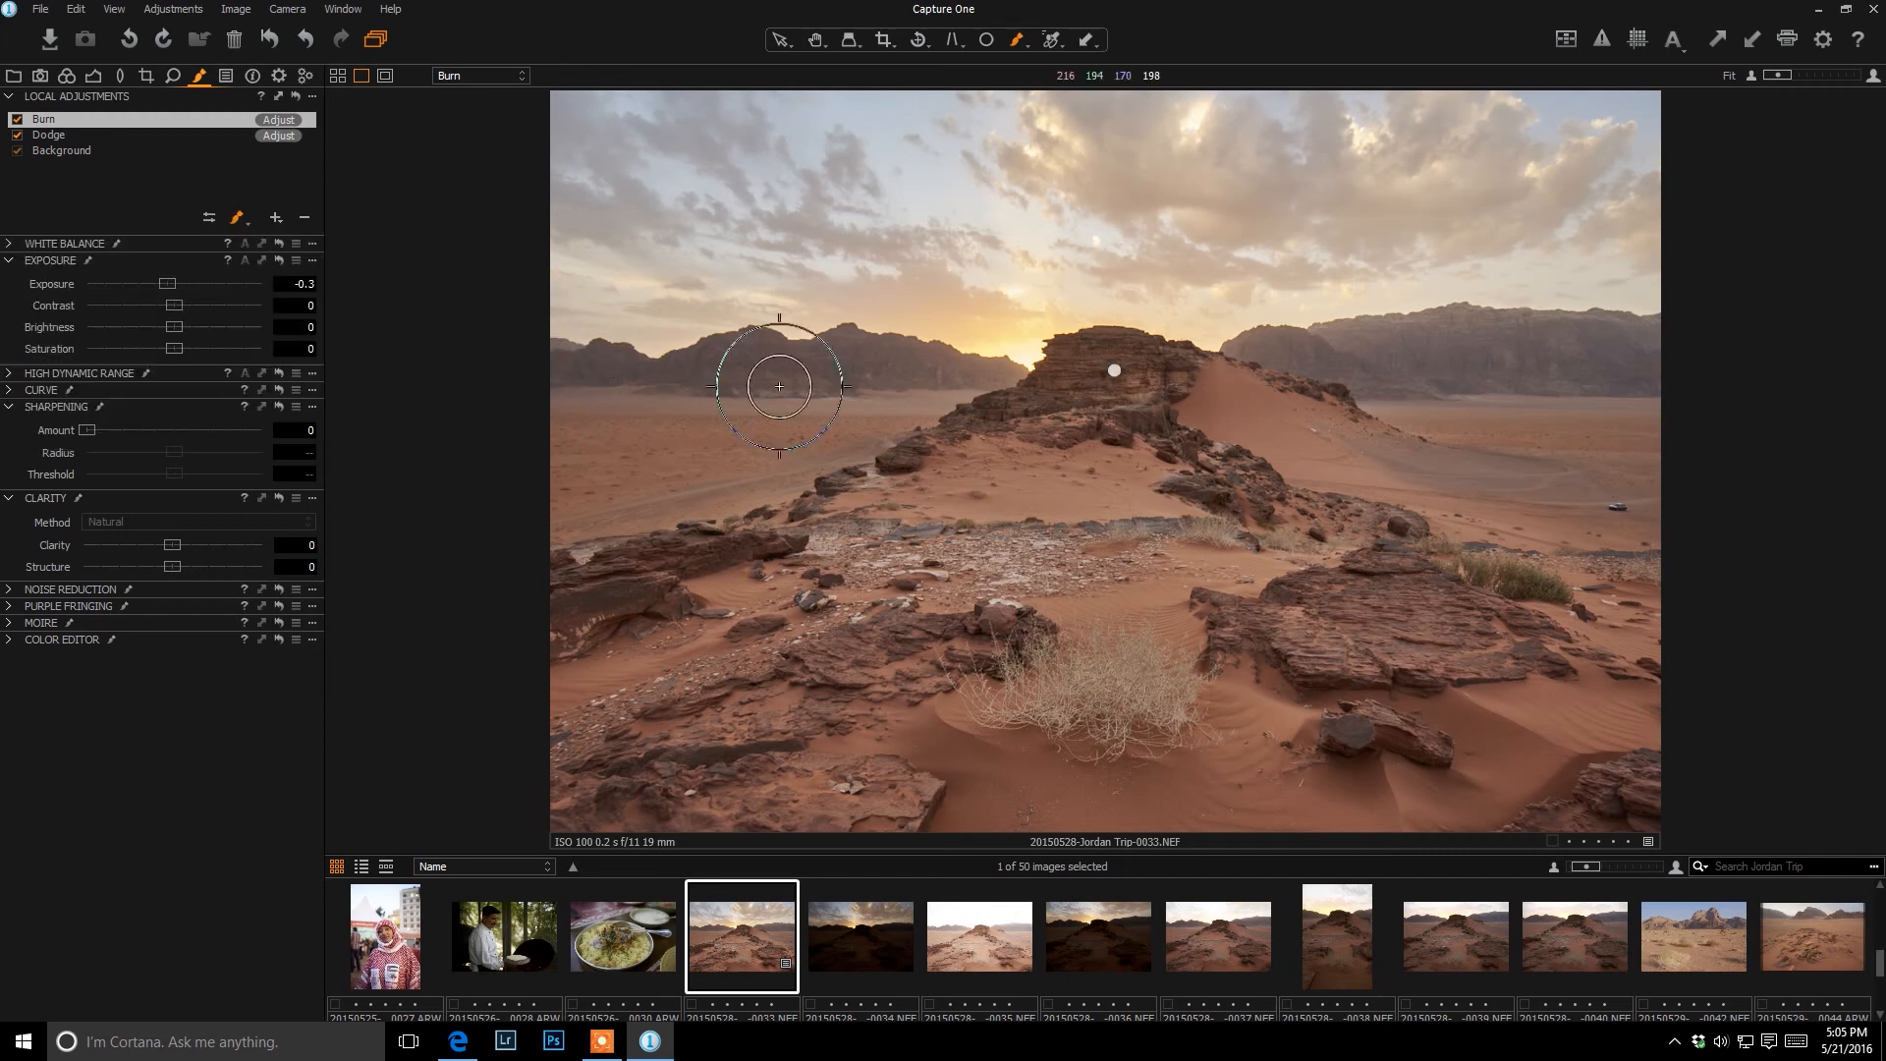
mouse_move(628, 206)
left_mouse_down()
mouse_move(810, 186)
mouse_move(725, 208)
mouse_move(839, 208)
mouse_move(903, 183)
mouse_move(728, 207)
mouse_move(575, 261)
mouse_move(915, 248)
mouse_move(855, 294)
mouse_move(686, 333)
mouse_move(737, 370)
mouse_move(929, 291)
mouse_move(1017, 347)
mouse_move(1037, 350)
mouse_move(1010, 315)
mouse_move(1048, 352)
mouse_move(1168, 337)
mouse_move(1286, 205)
mouse_move(1108, 184)
mouse_move(1489, 154)
mouse_move(1552, 192)
mouse_move(1516, 199)
mouse_move(1763, 220)
mouse_move(1676, 232)
mouse_move(1549, 295)
mouse_move(1597, 301)
mouse_move(1416, 304)
mouse_move(1276, 342)
mouse_move(856, 552)
left_mouse_up()
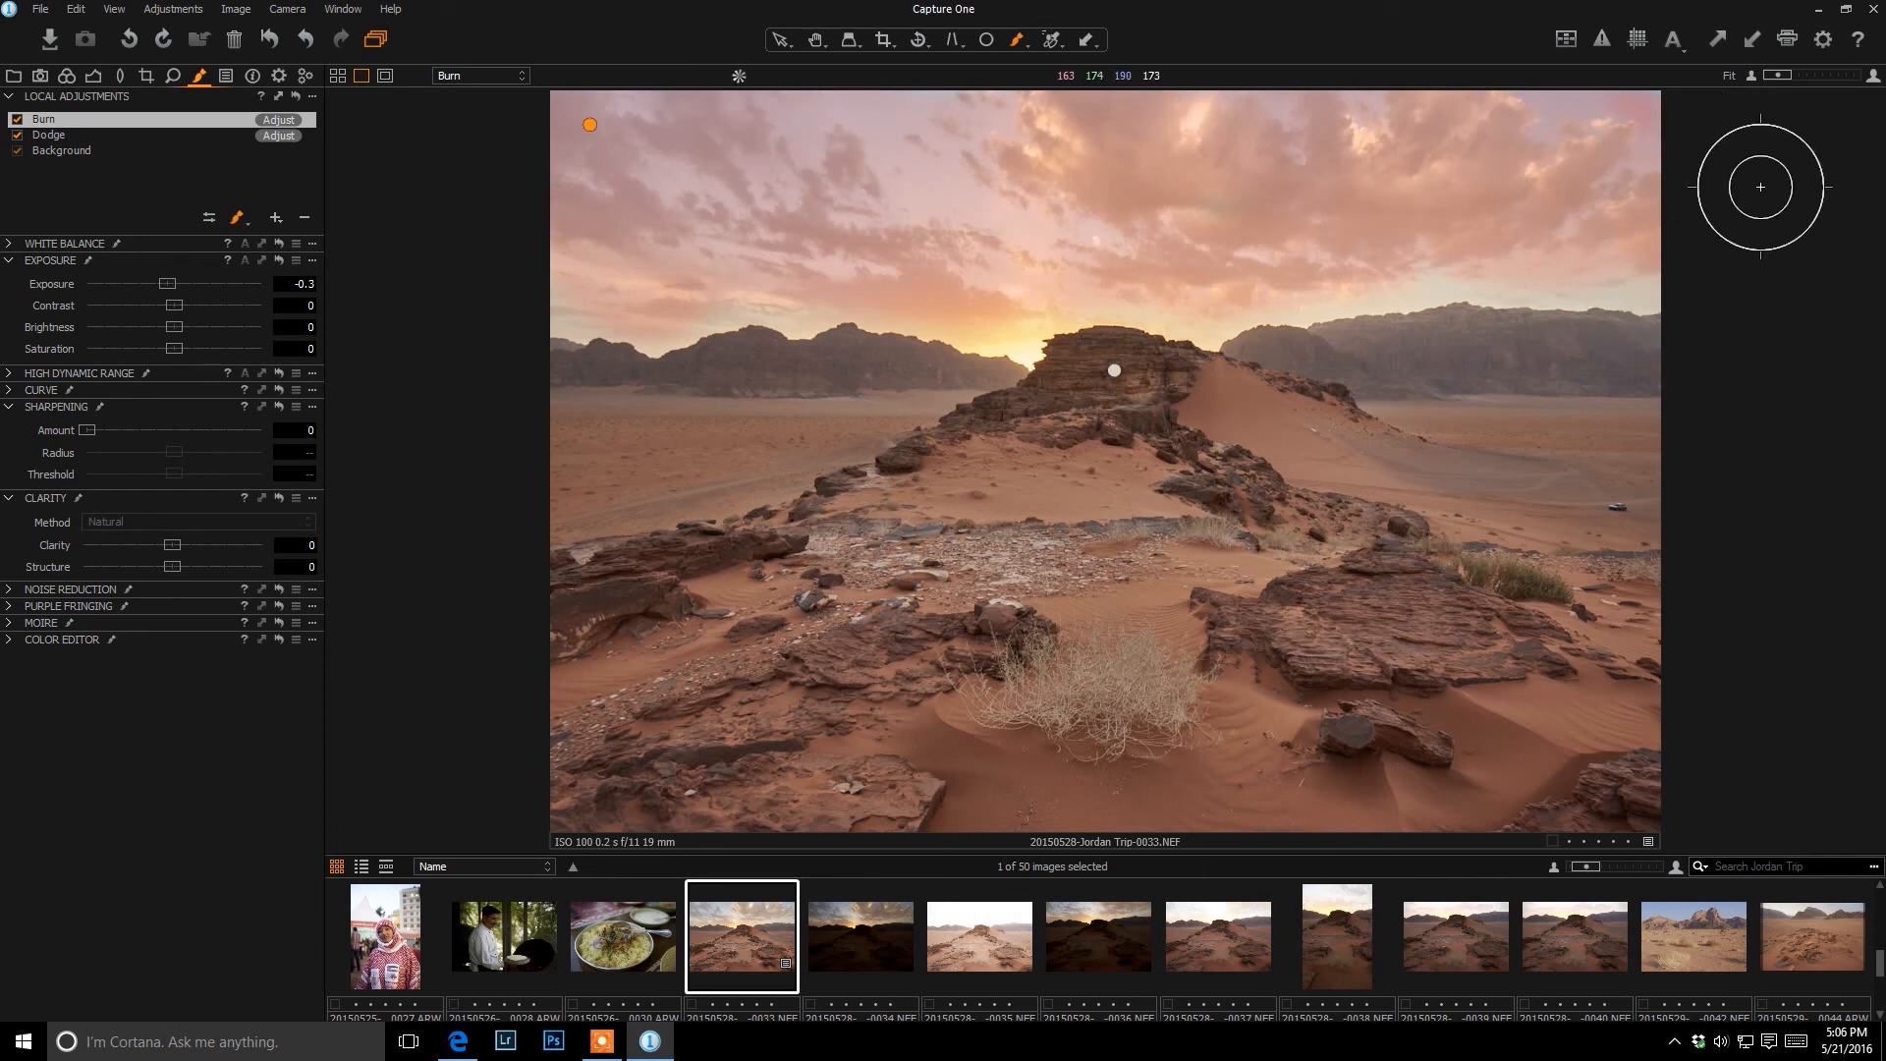
mouse_move(1537, 205)
left_mouse_down()
mouse_move(1586, 193)
mouse_move(1317, 193)
mouse_move(1558, 261)
mouse_move(1229, 295)
mouse_move(1302, 310)
mouse_move(1140, 252)
mouse_move(1276, 190)
mouse_move(617, 215)
mouse_move(653, 240)
mouse_move(631, 273)
mouse_move(812, 332)
left_mouse_up()
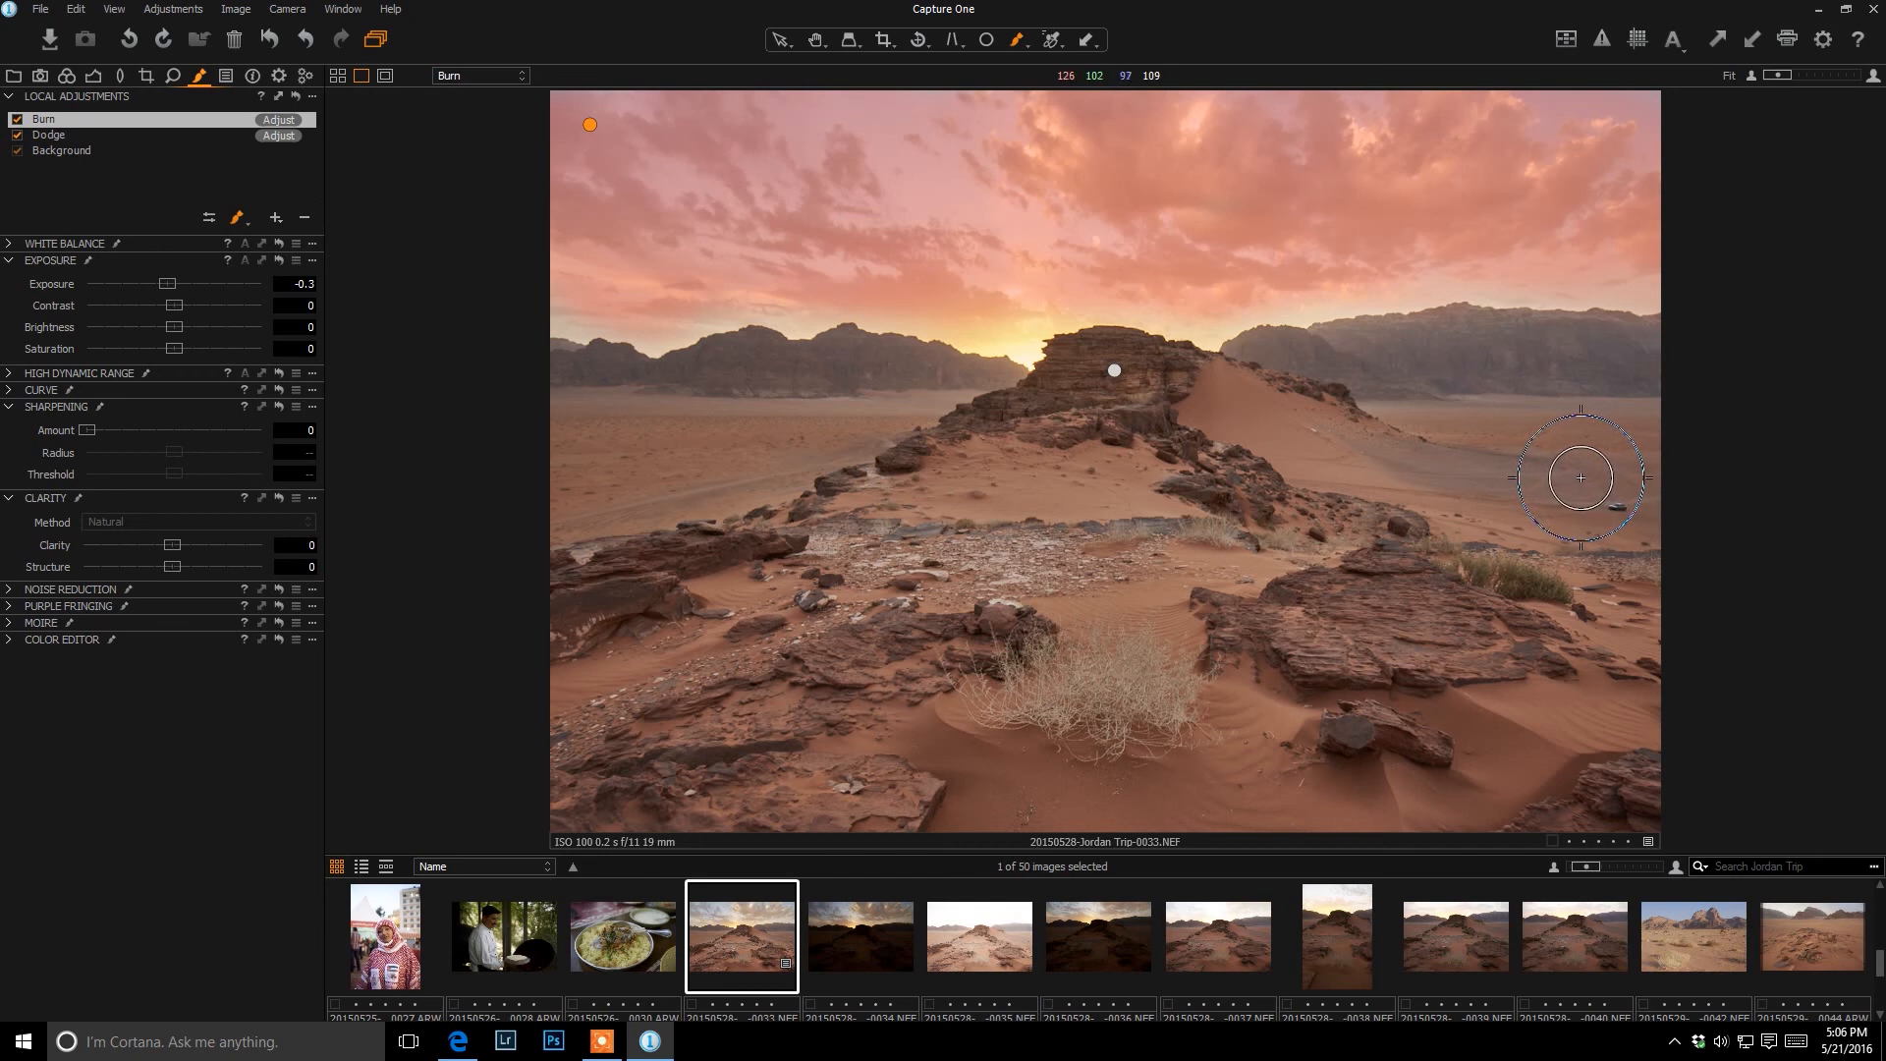
- Try erasing a curved streak of the Burn mask across the sky, undo it, and check the eraser's brush settings
left_click(1018, 39)
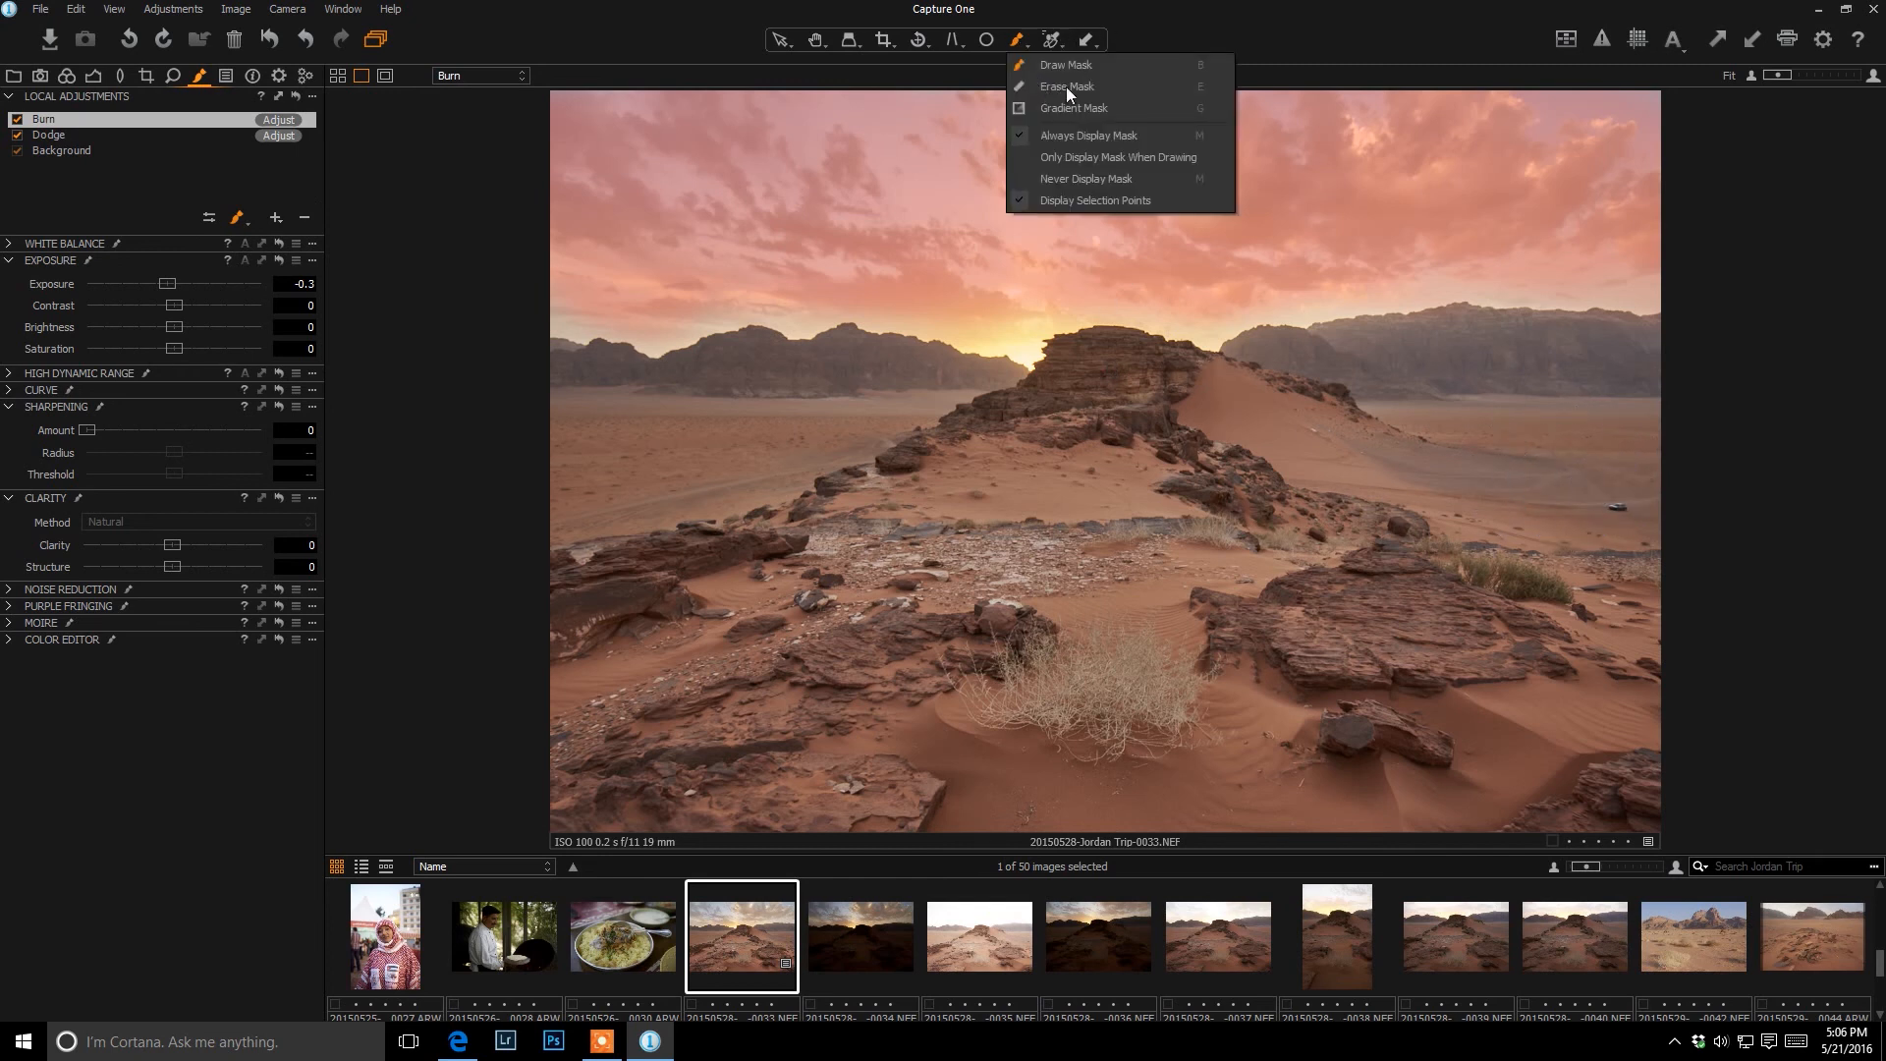
left_click(1068, 85)
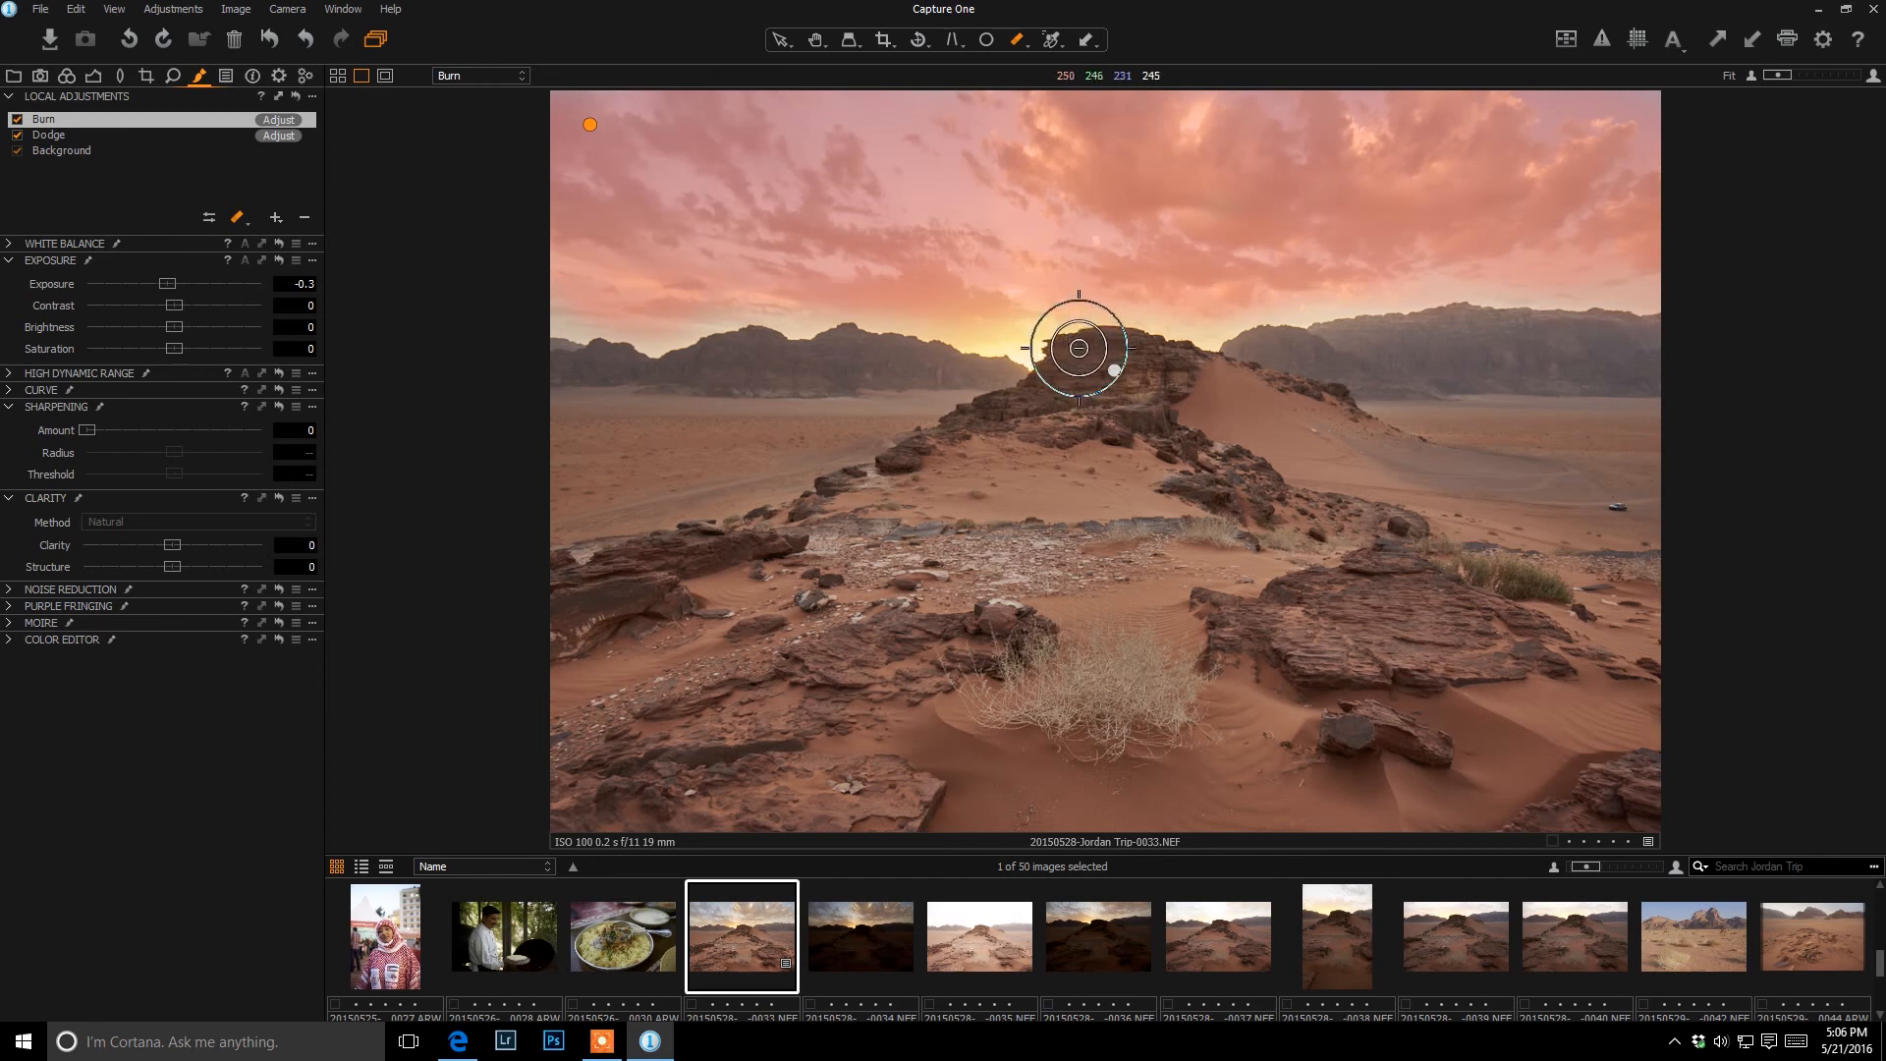
mouse_move(622, 322)
left_mouse_down()
mouse_move(730, 241)
mouse_move(1032, 155)
mouse_move(1103, 157)
left_mouse_up()
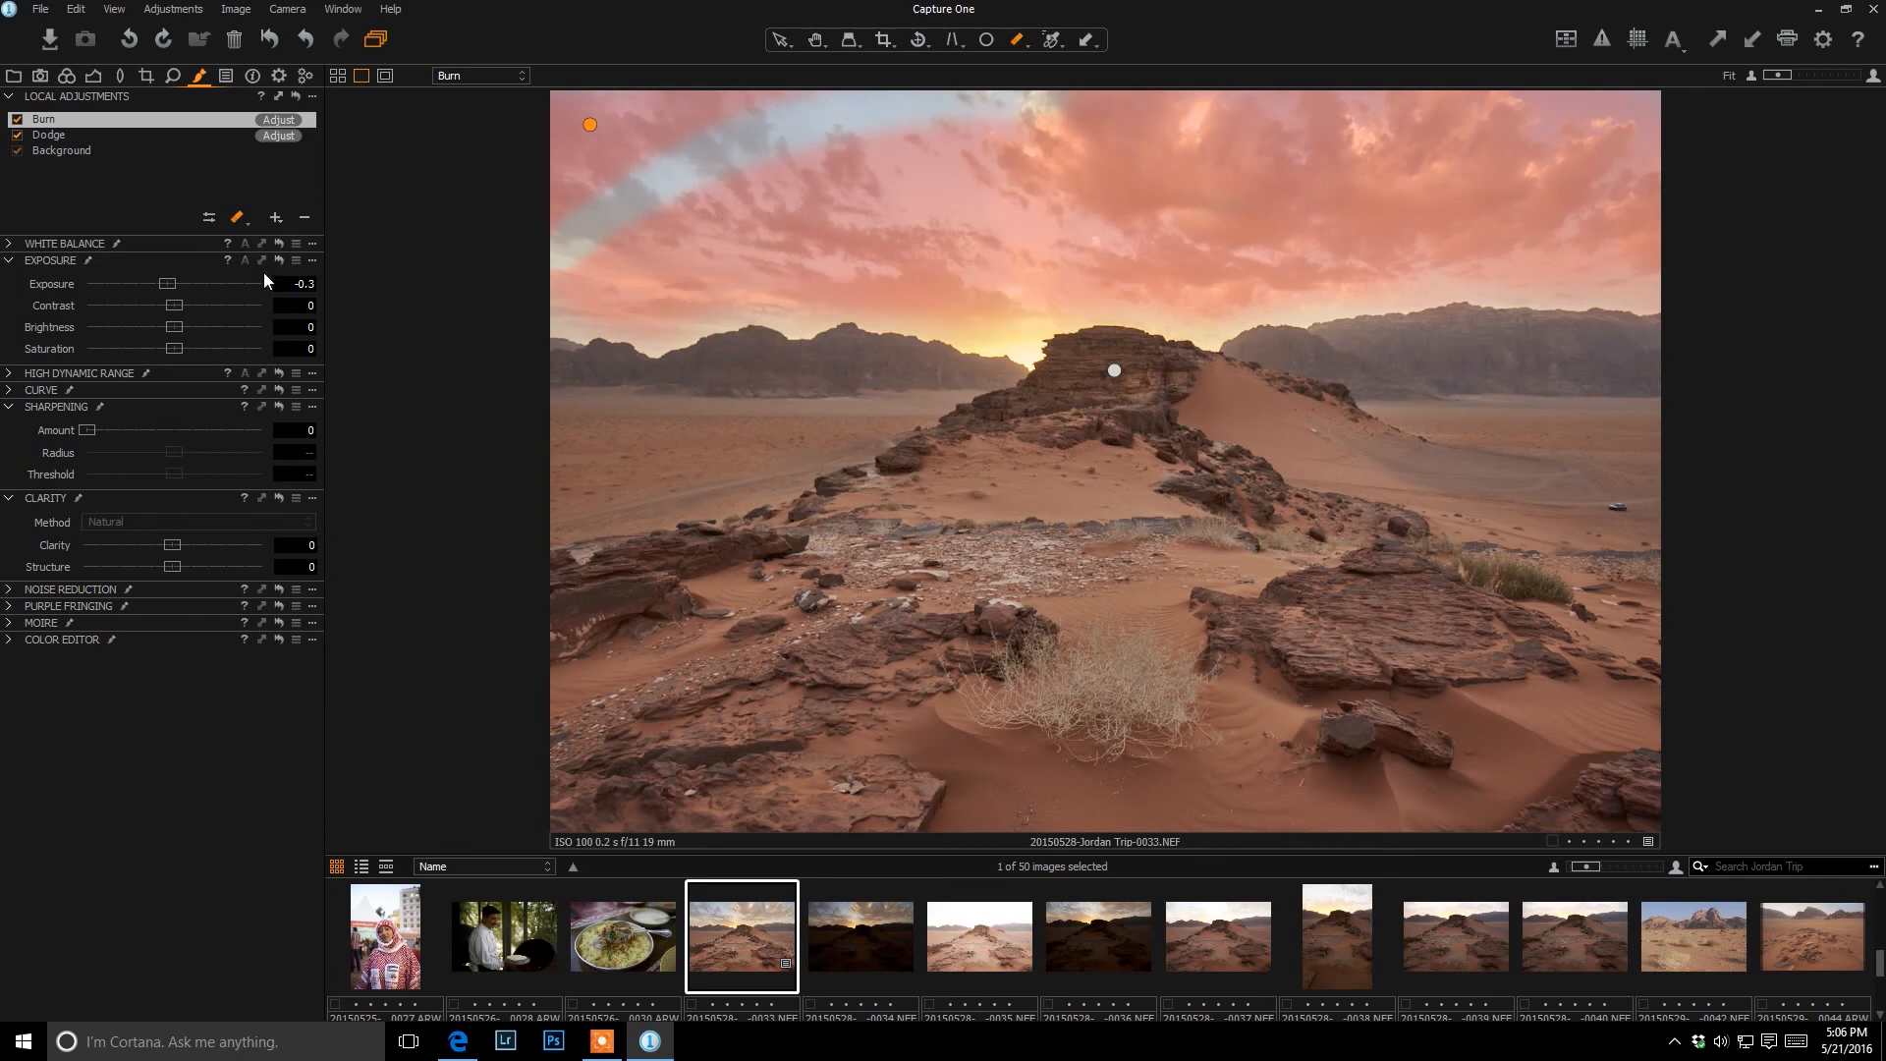
key("ctrl+z")
left_click(210, 219)
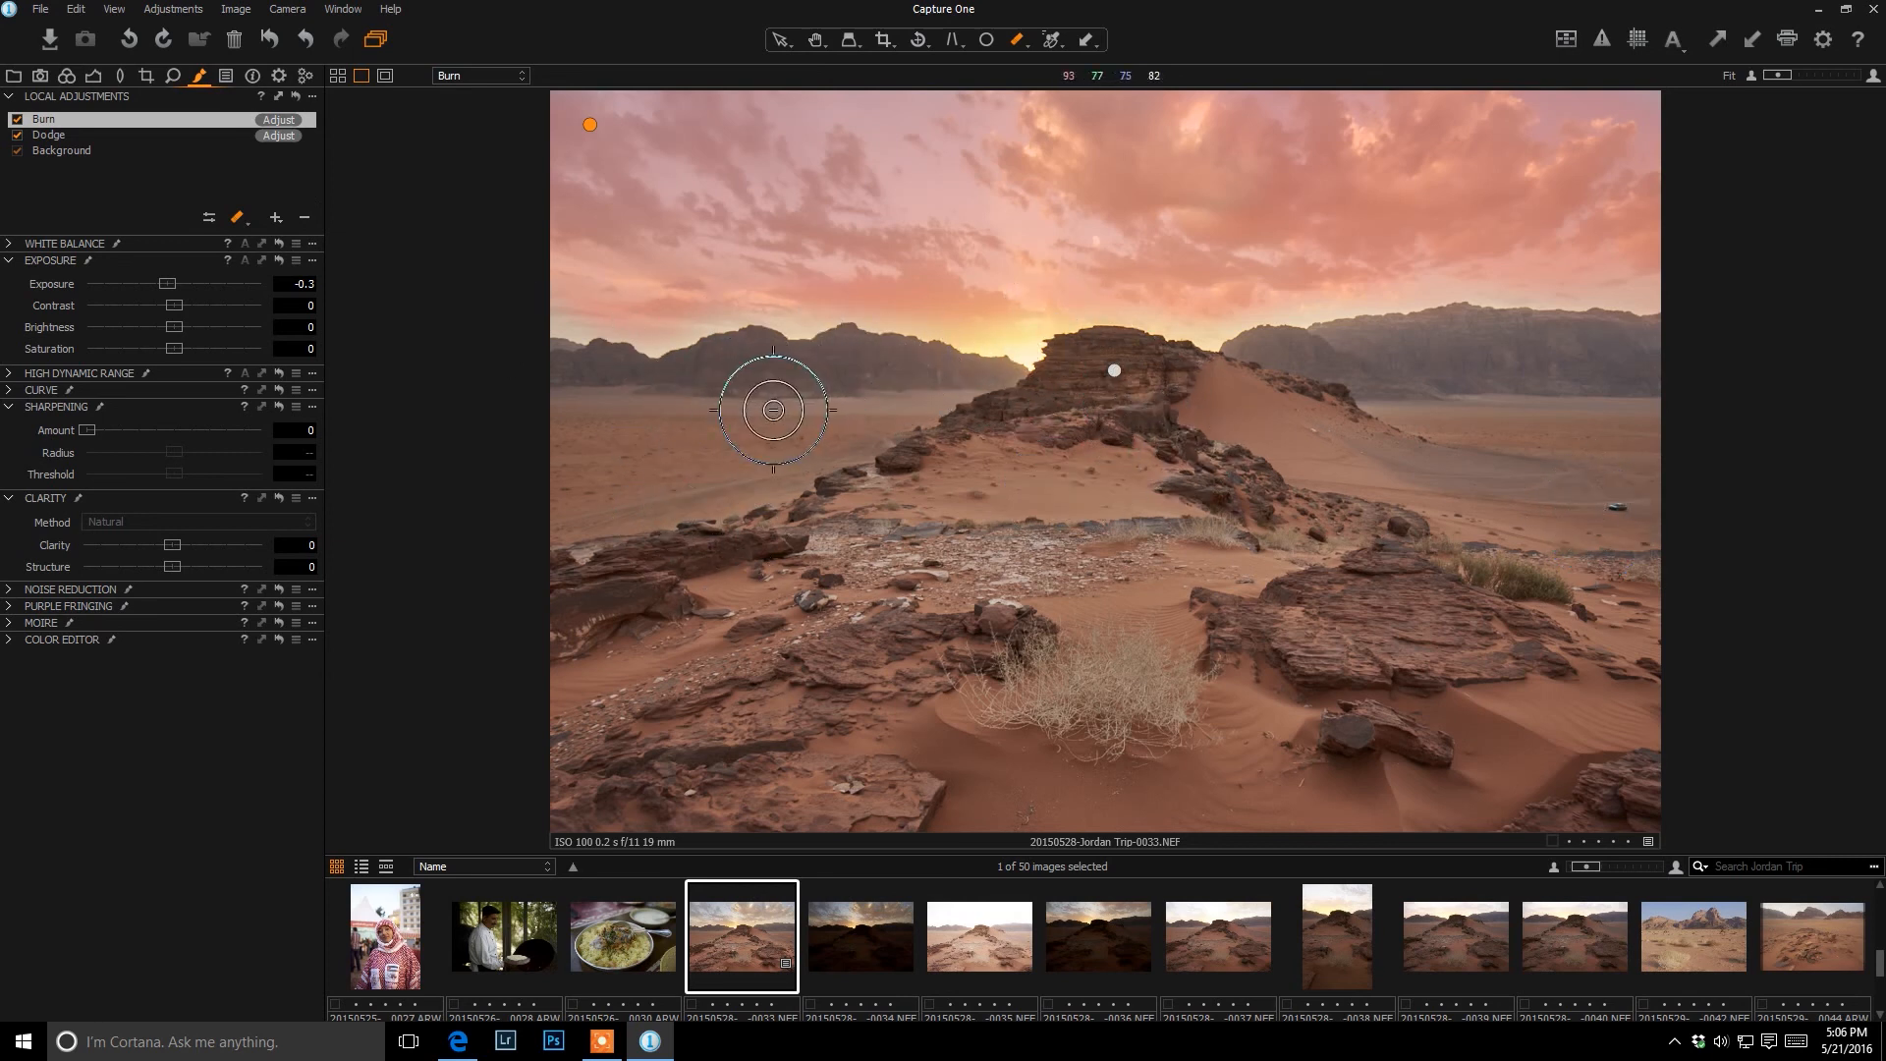
- Examine the Burn mask's edge along the distant mountains at 100% and hide the mask overlay
left_click(814, 44)
left_click(653, 352)
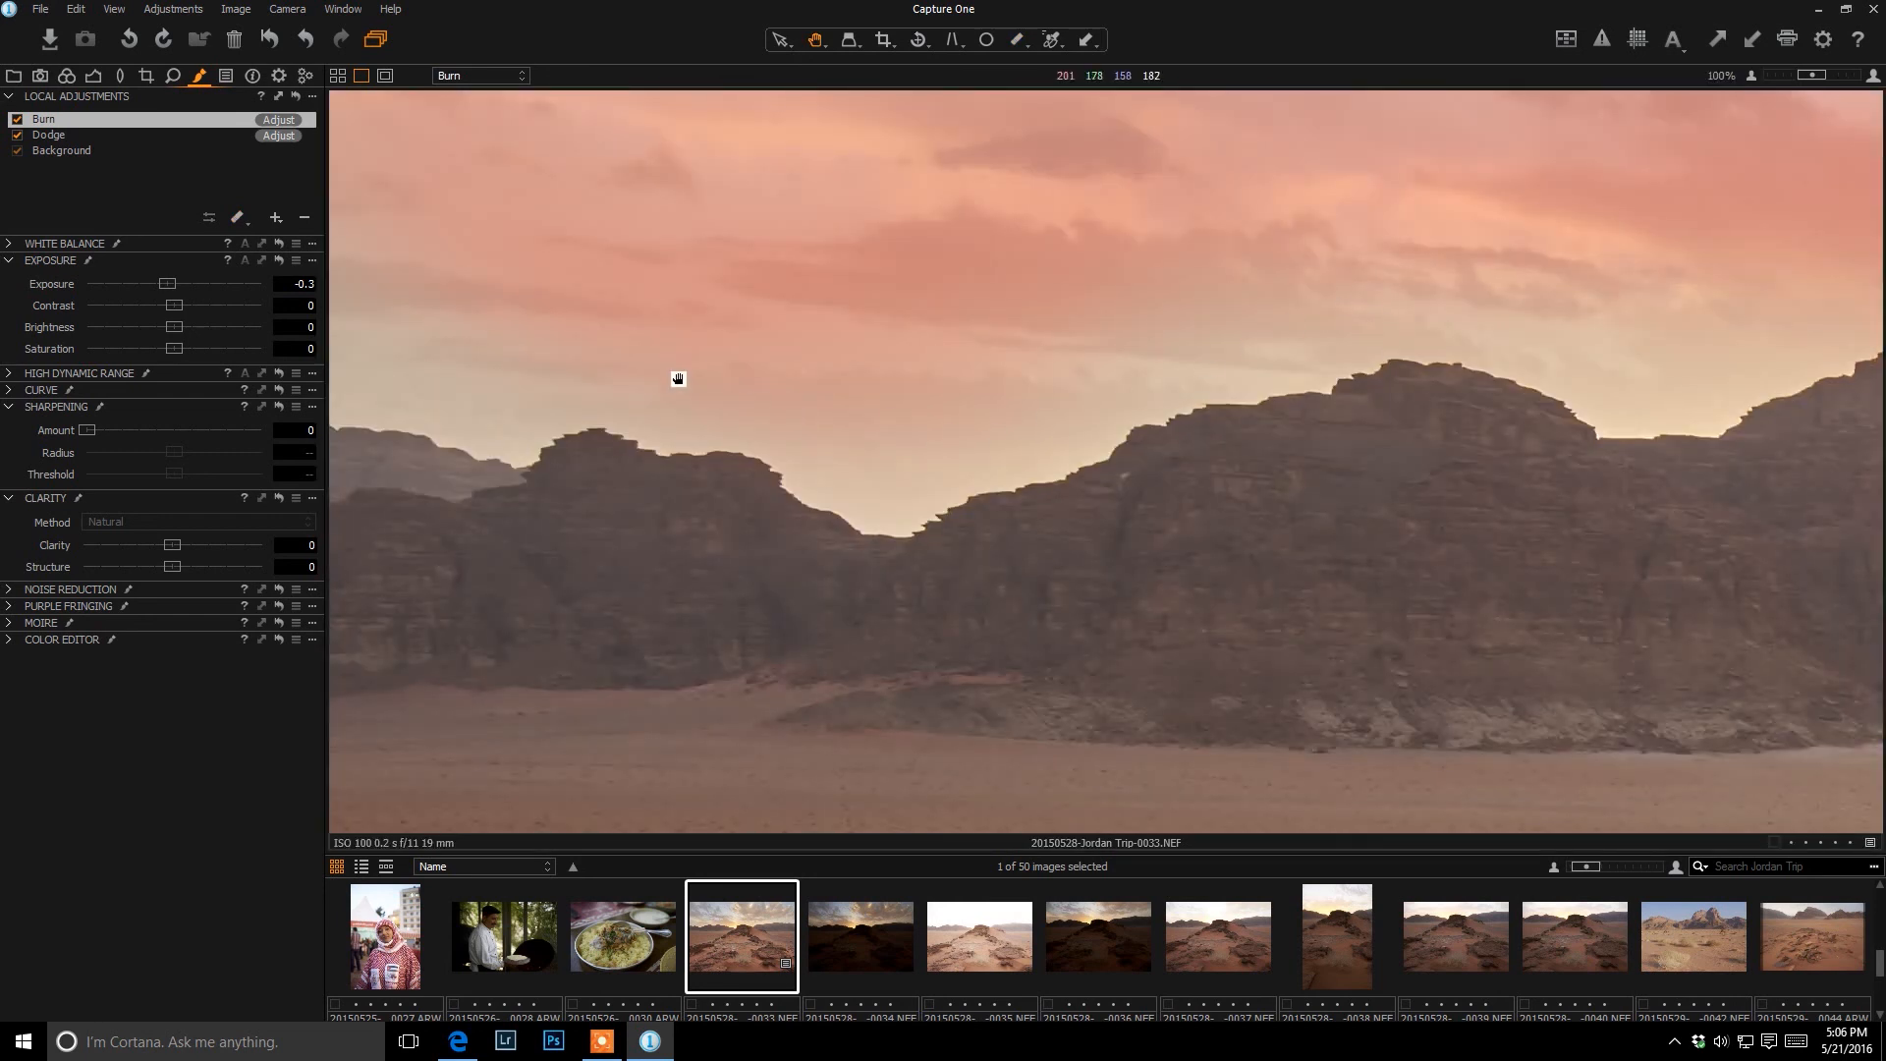
left_click(1085, 490)
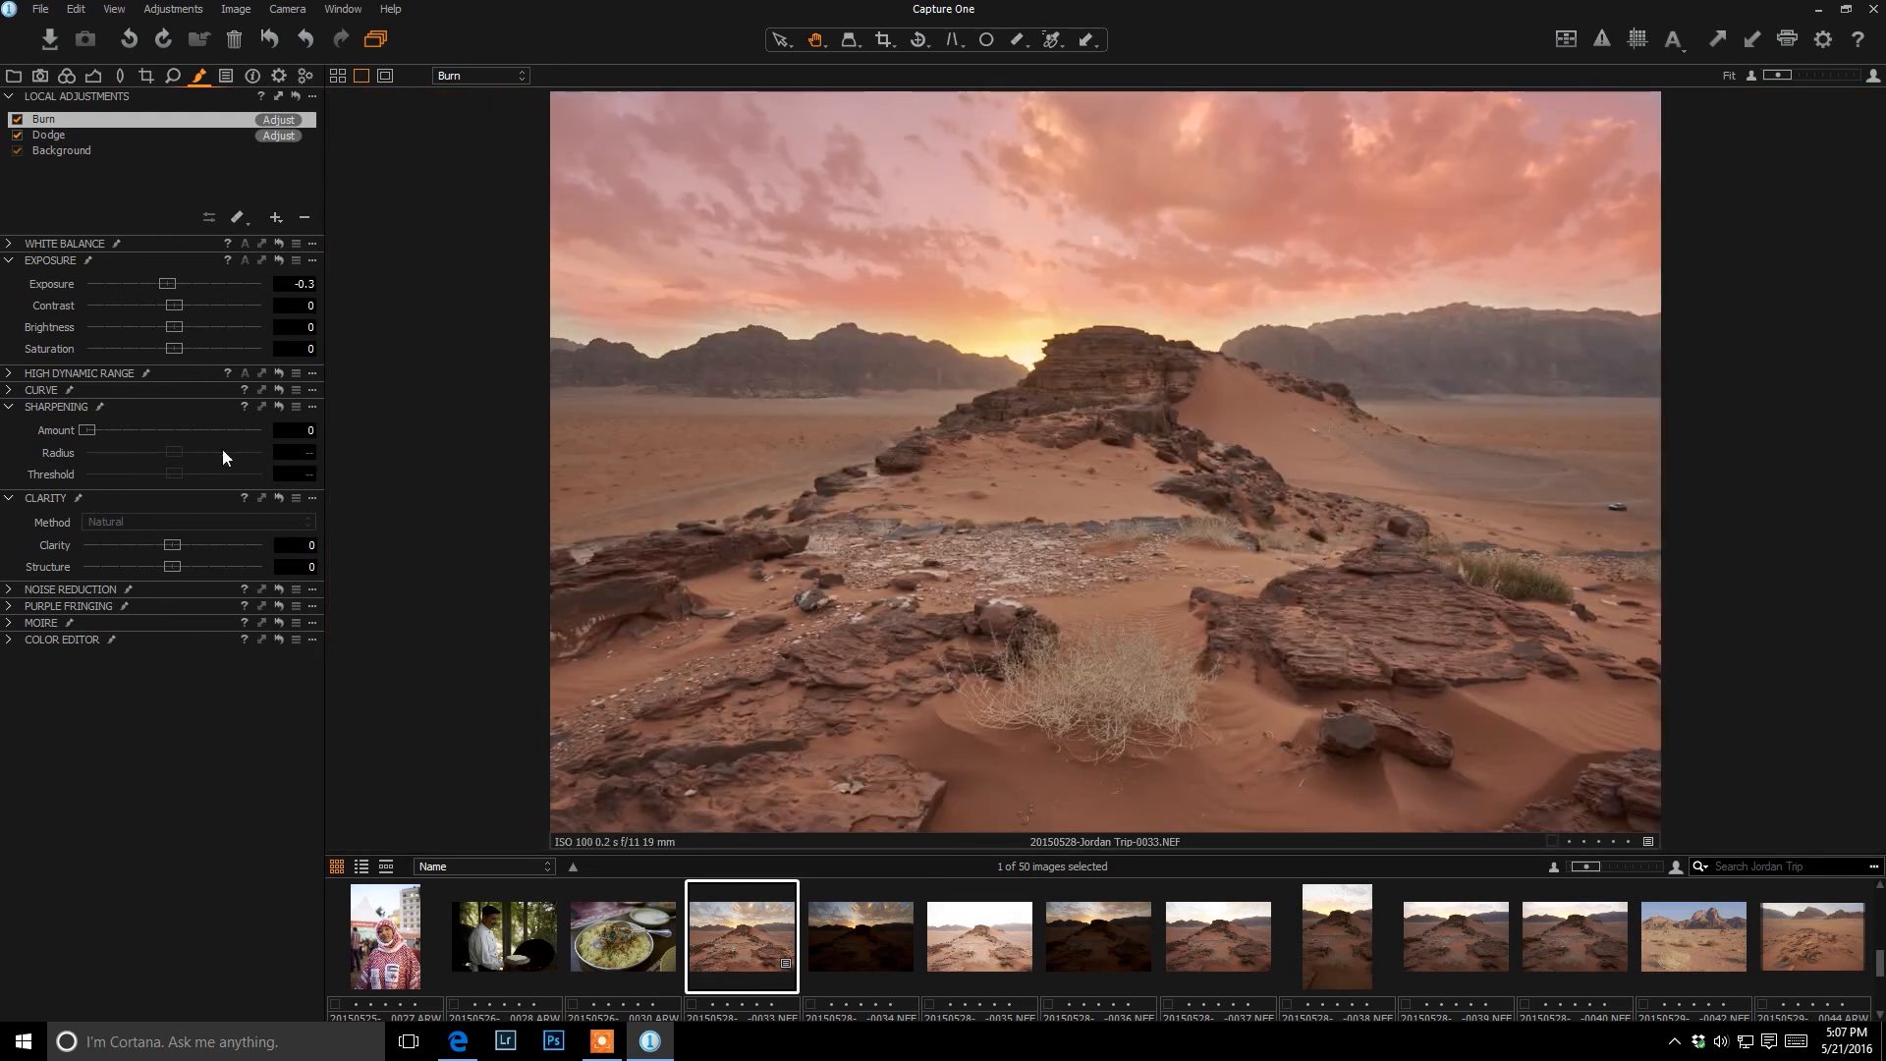
key("m")
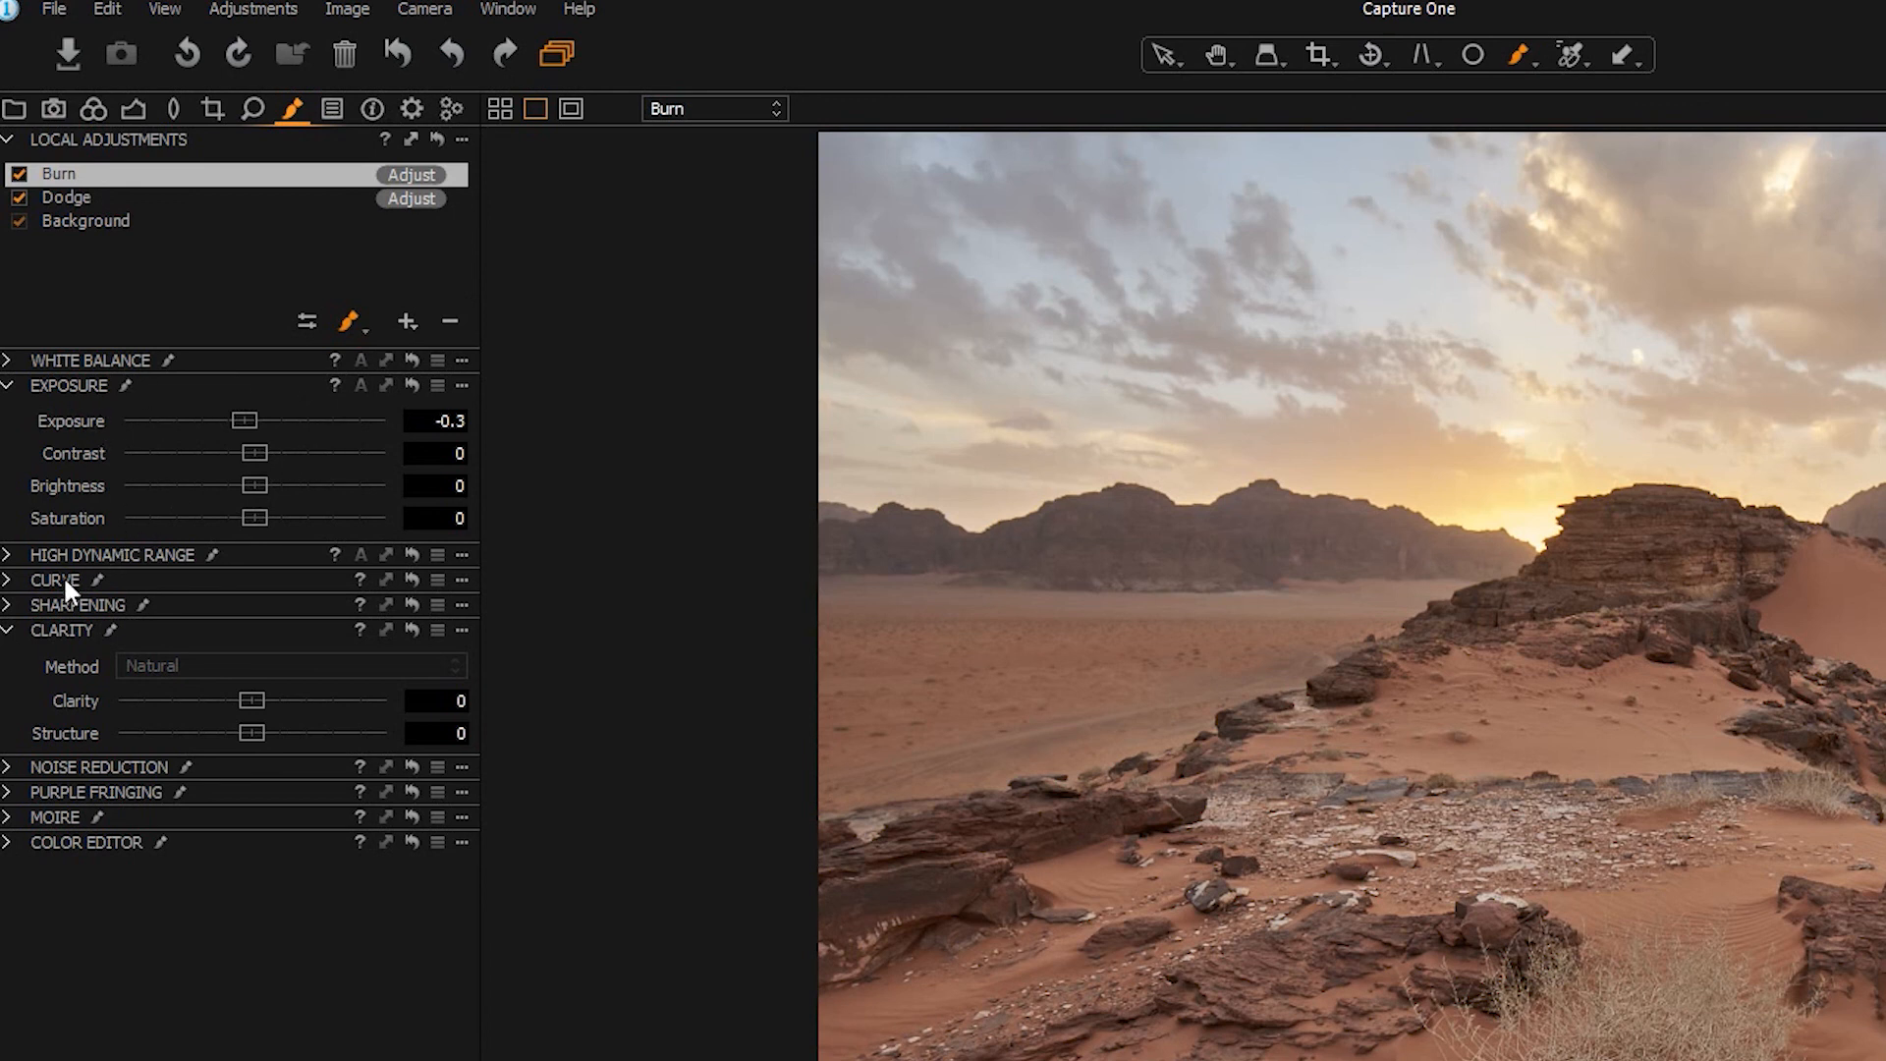
- Add a local adjustment layer above Burn and name it Sky
left_click(405, 319)
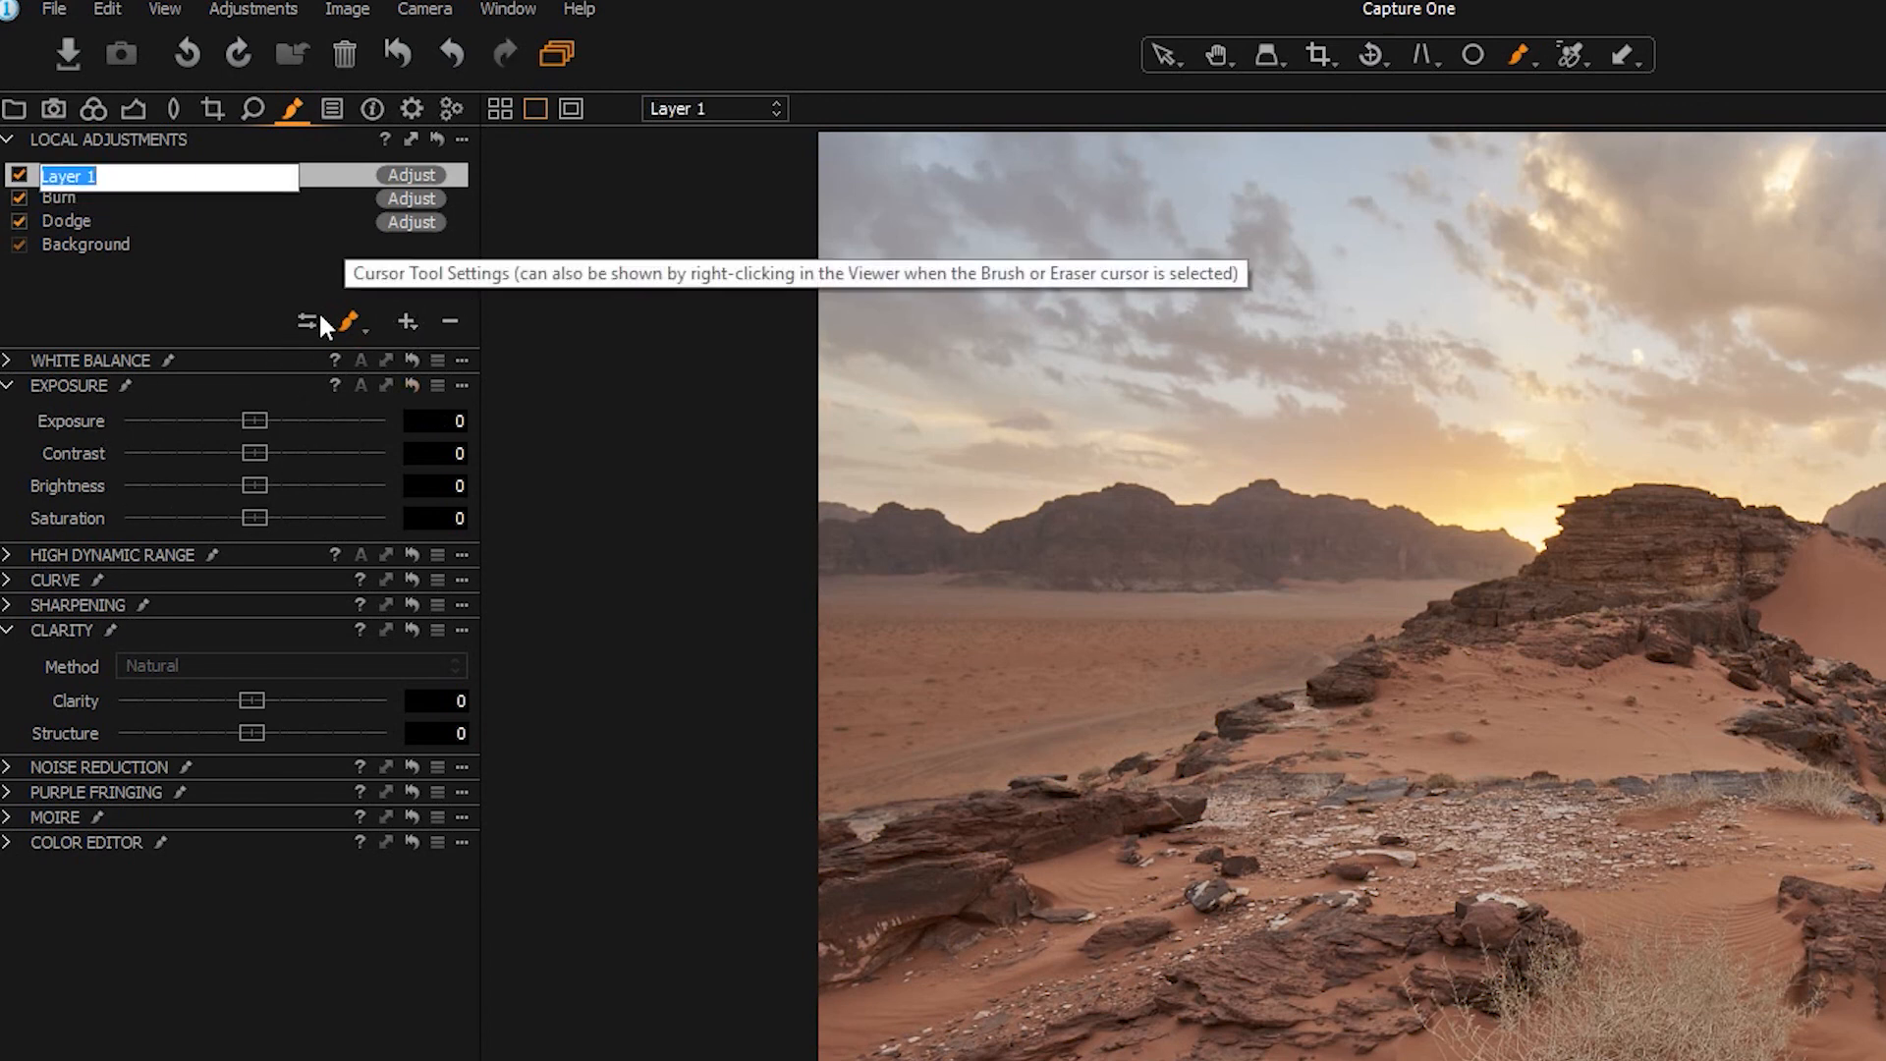
type("Skuy")
key("Return")
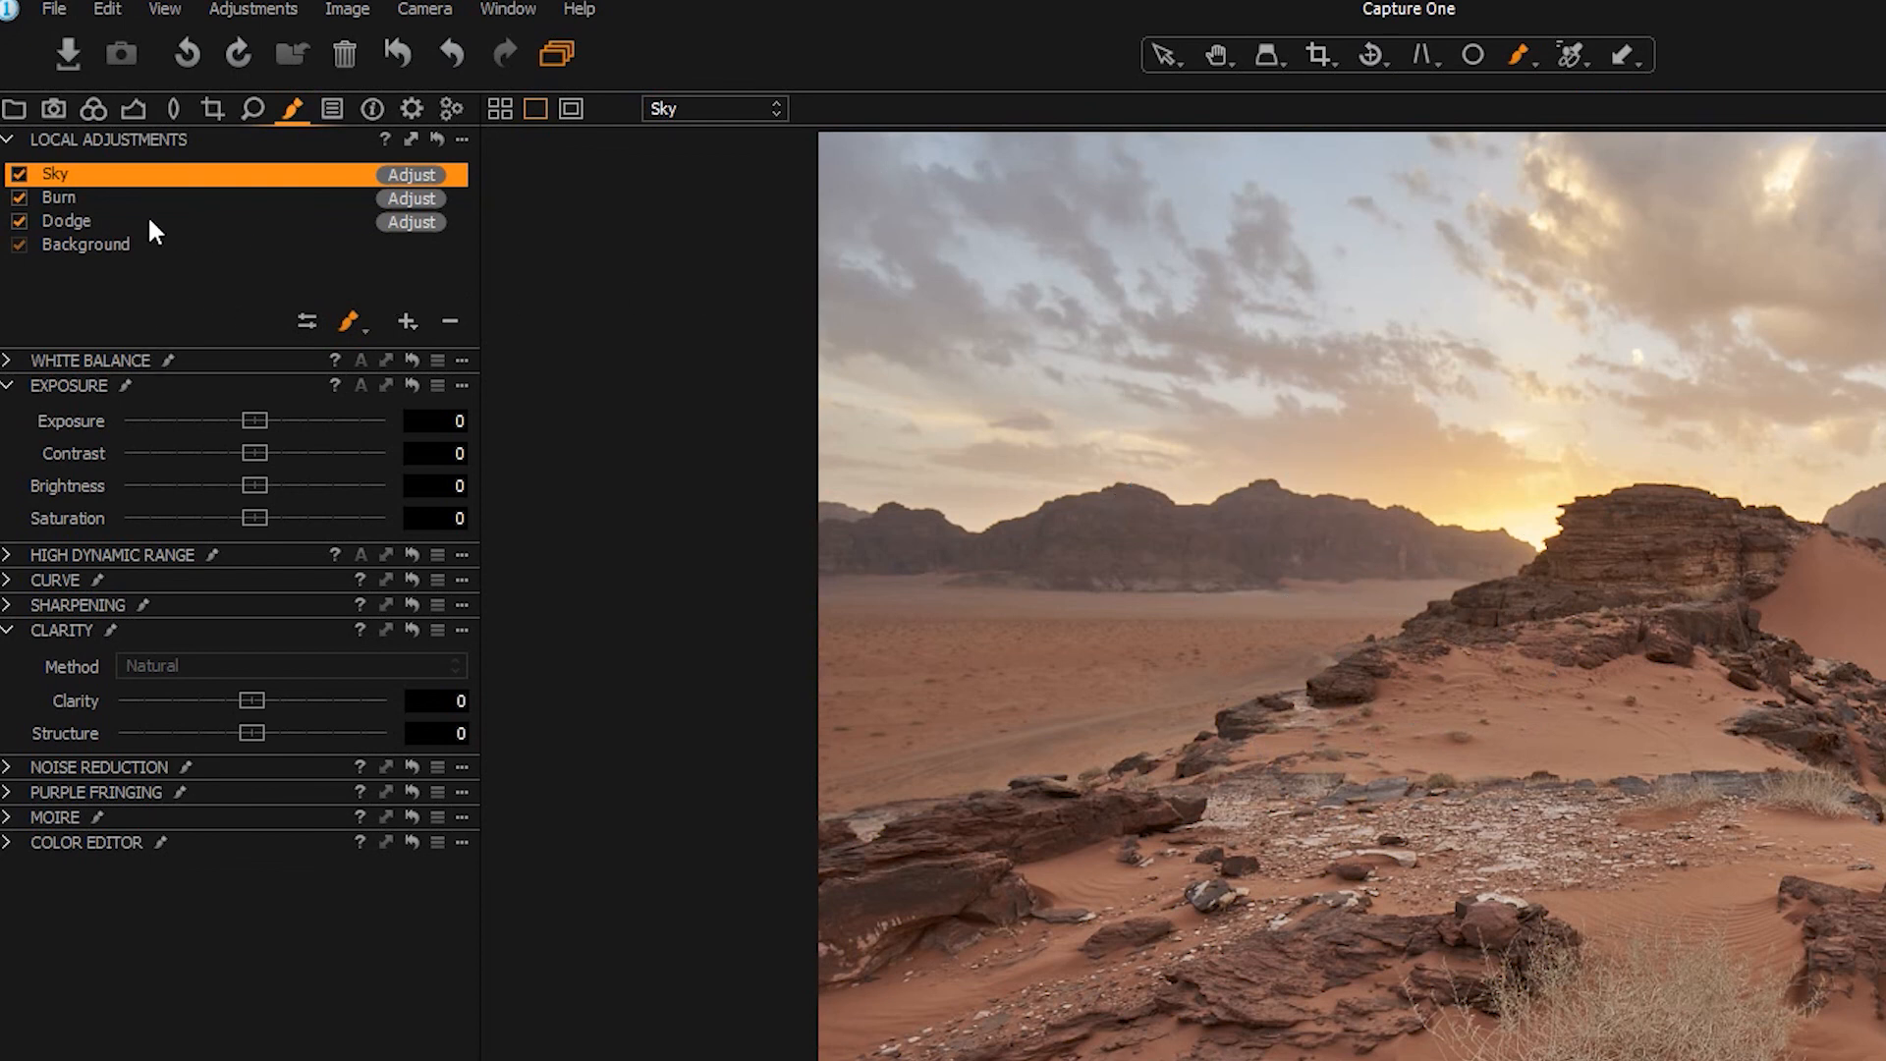
- Copy the Burn layer's mask into the Sky layer and hide the mask overlay
right_click(104, 181)
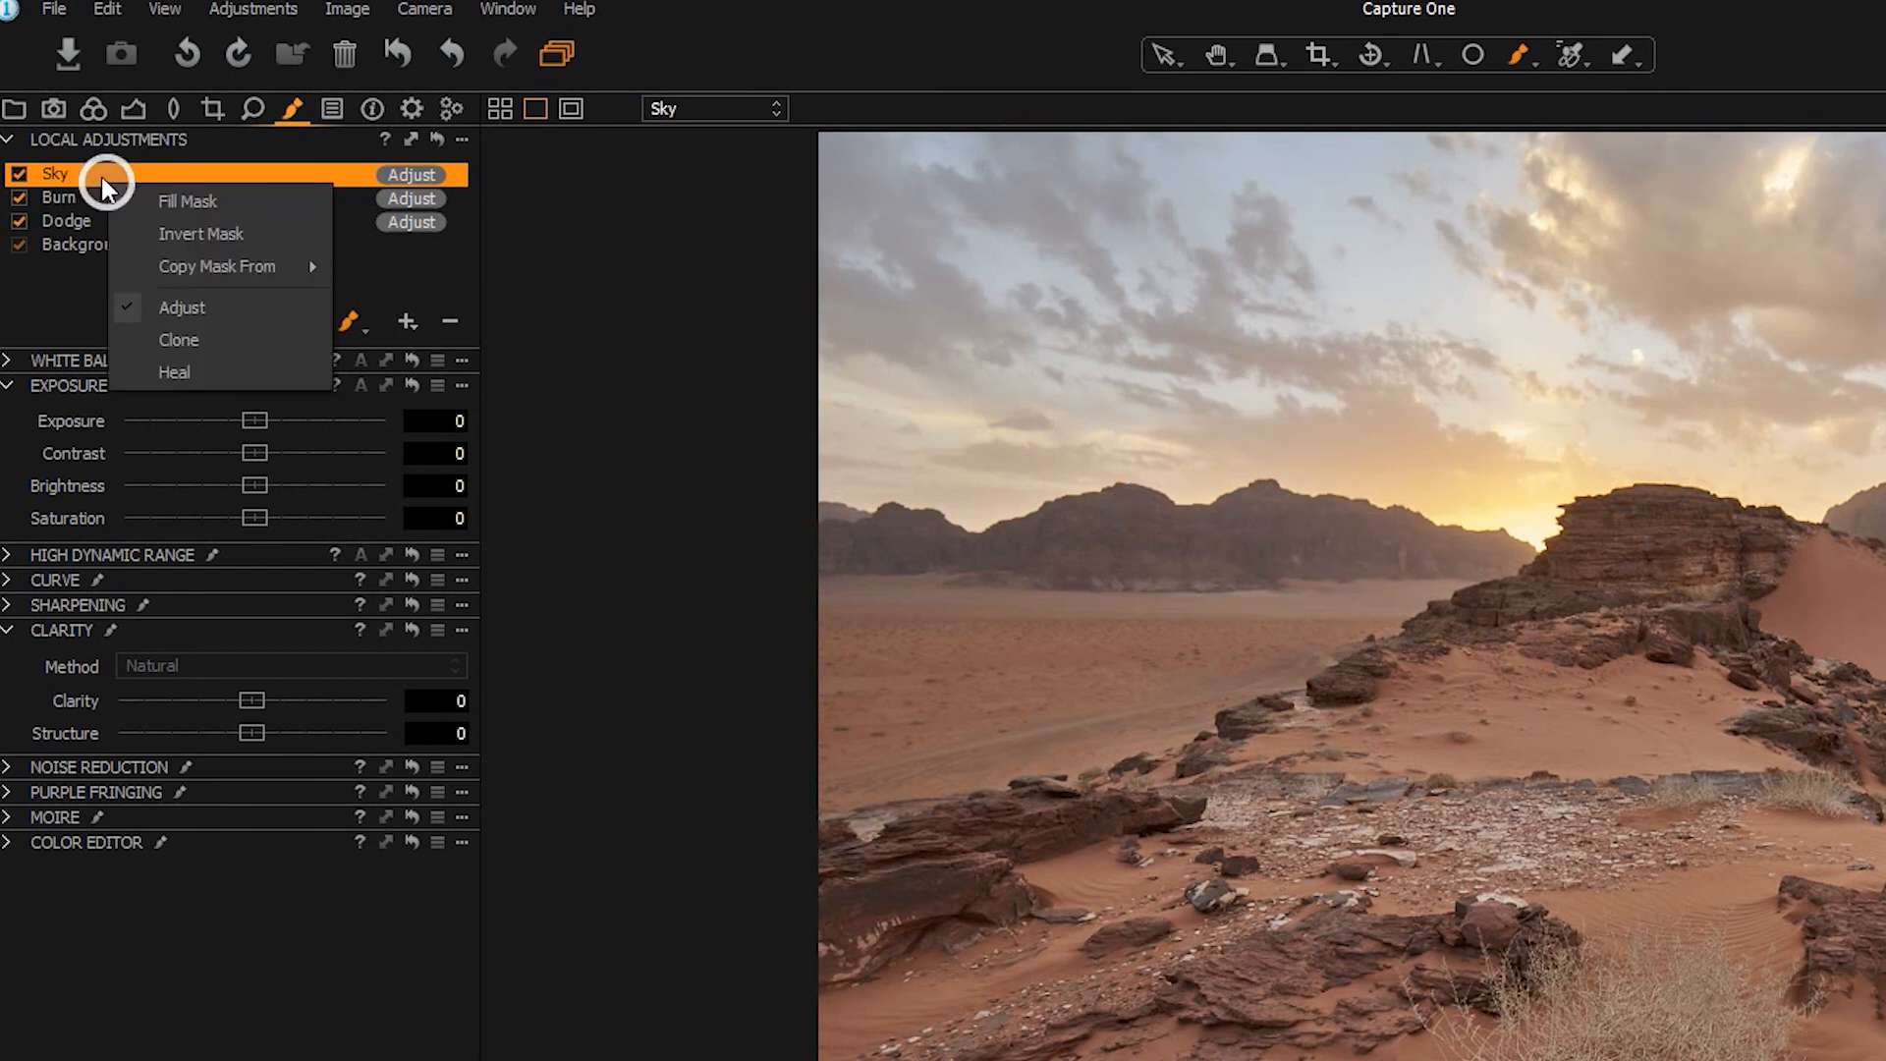
mouse_move(208, 265)
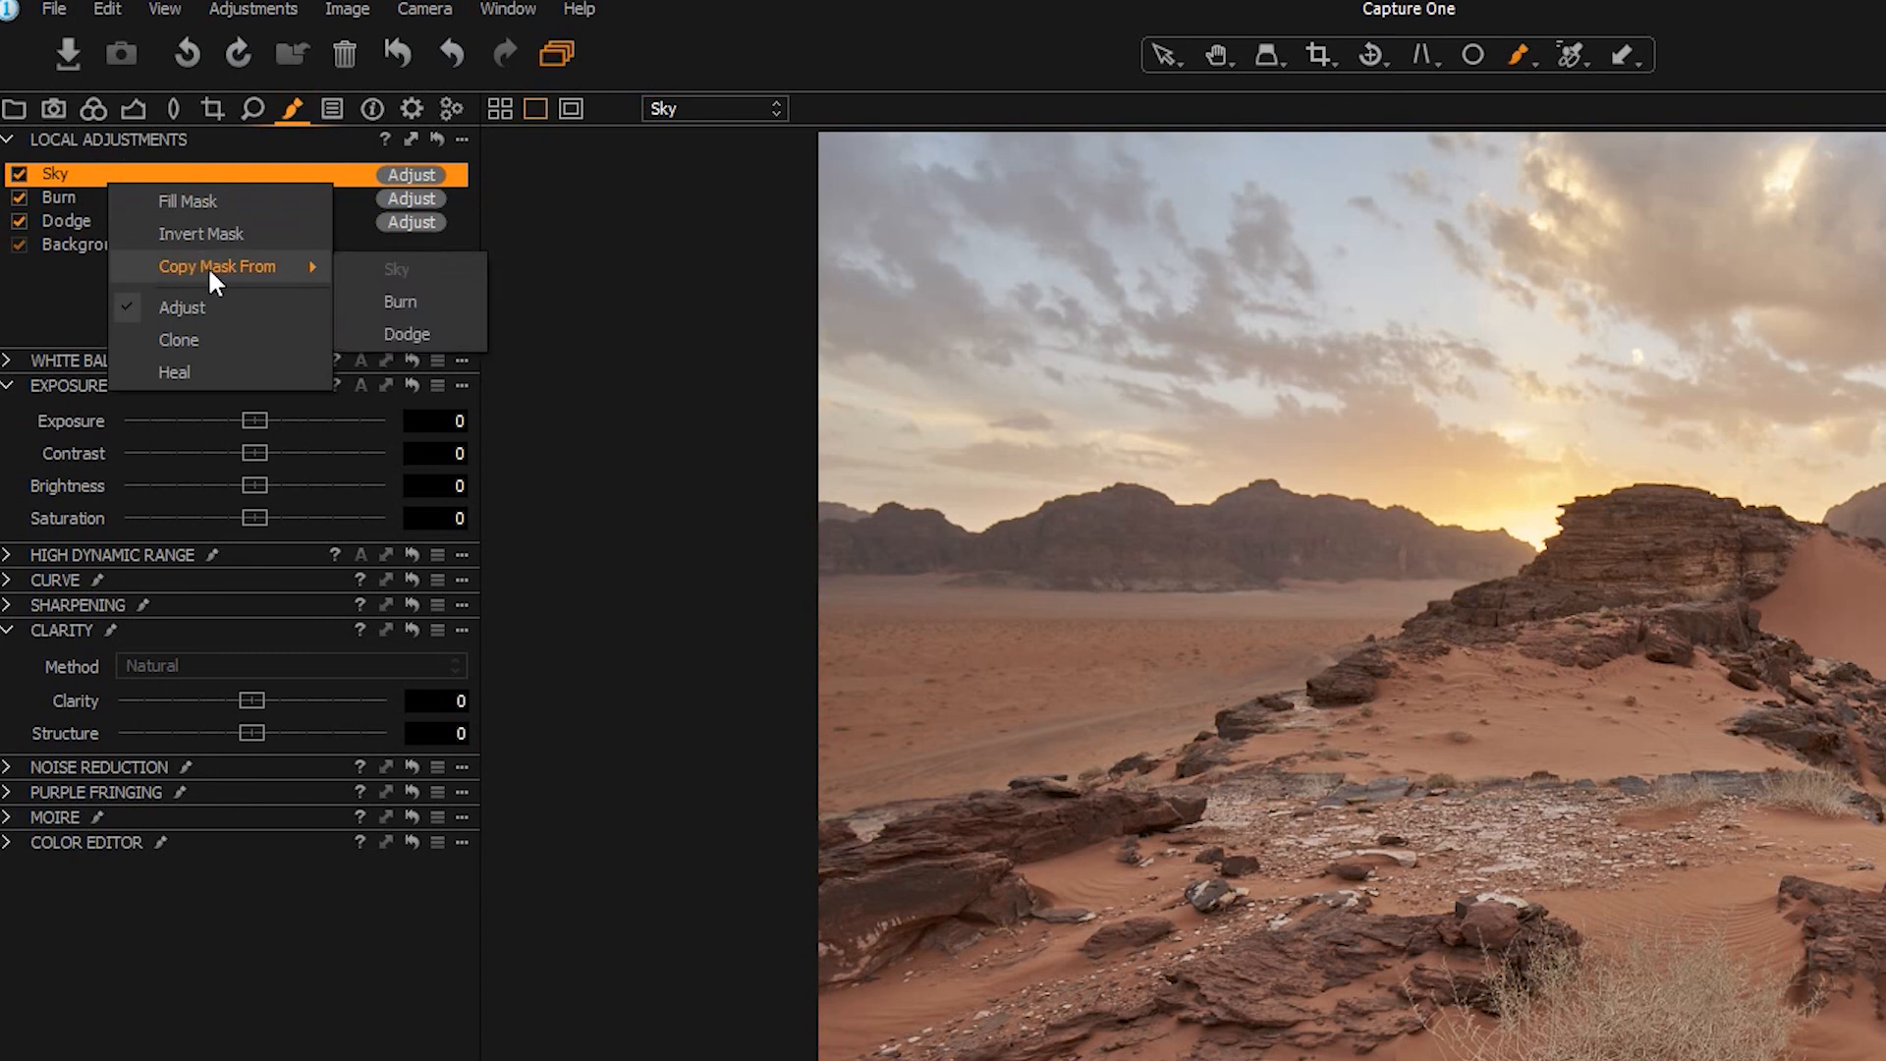
left_click(394, 300)
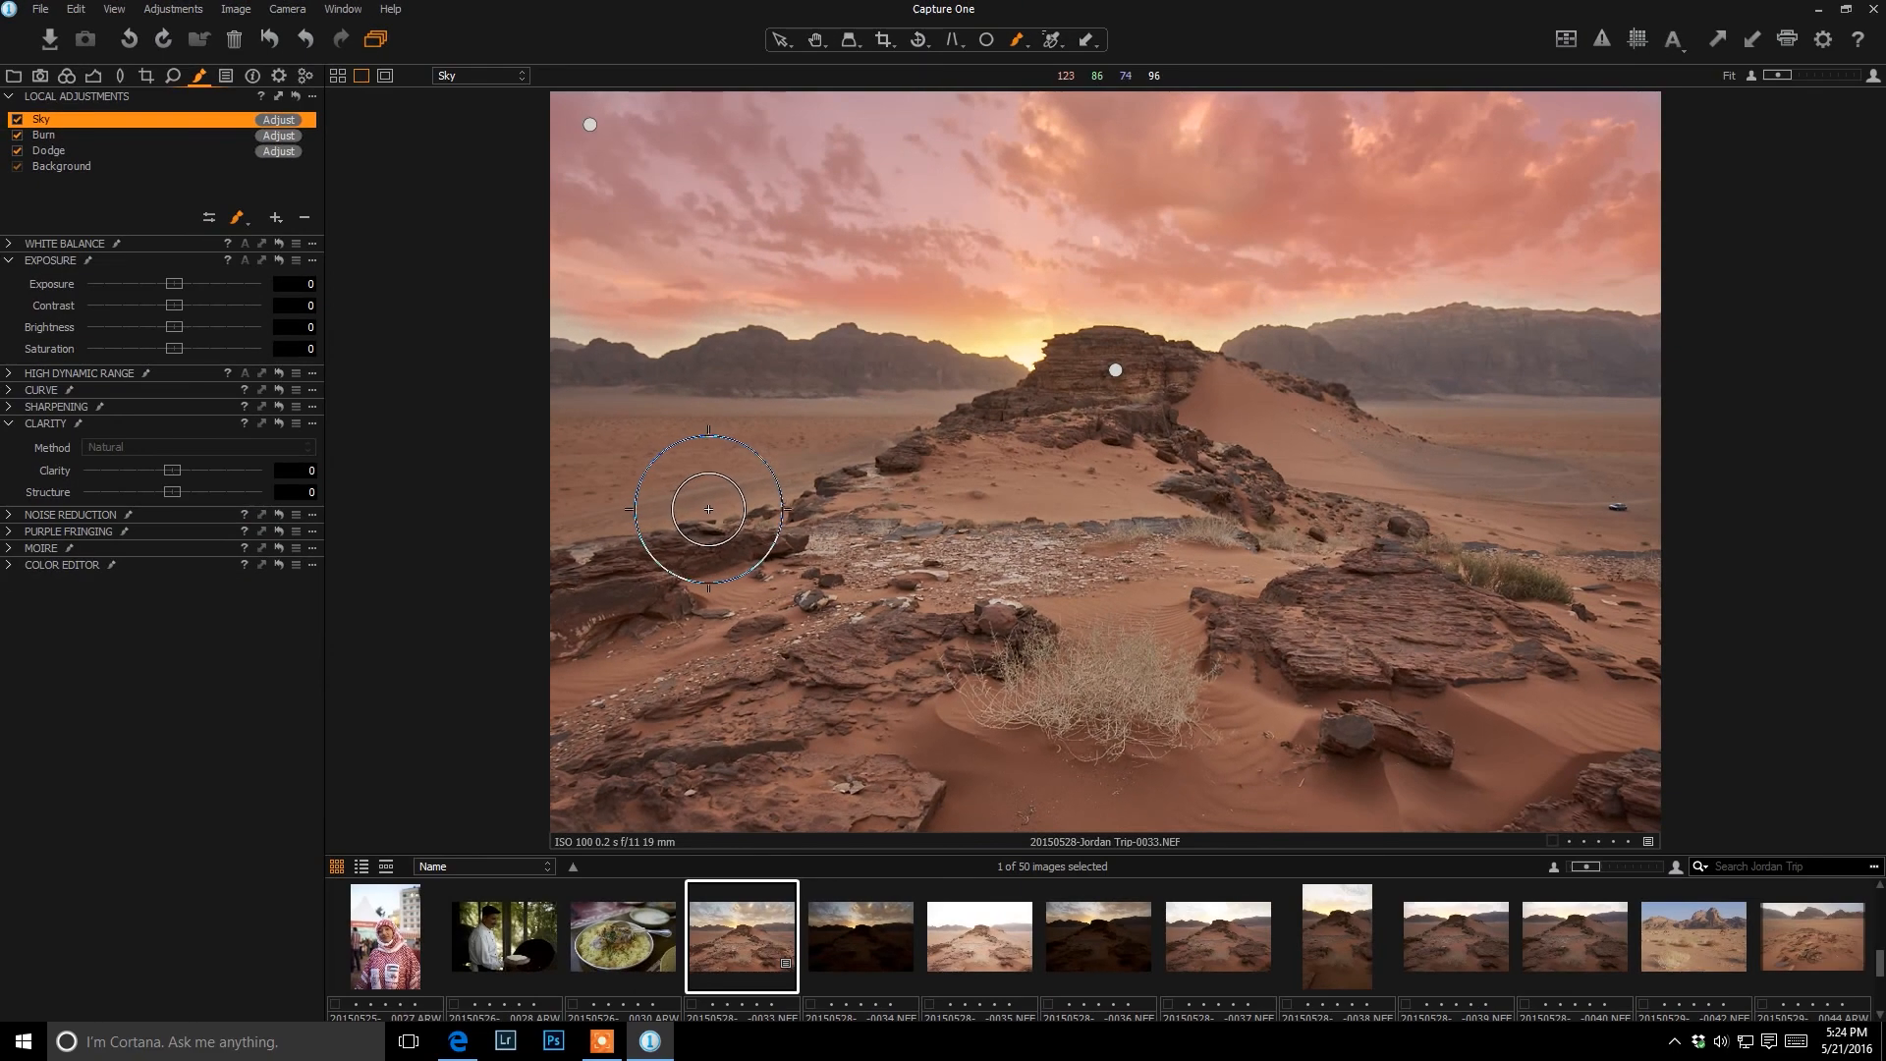
key("m")
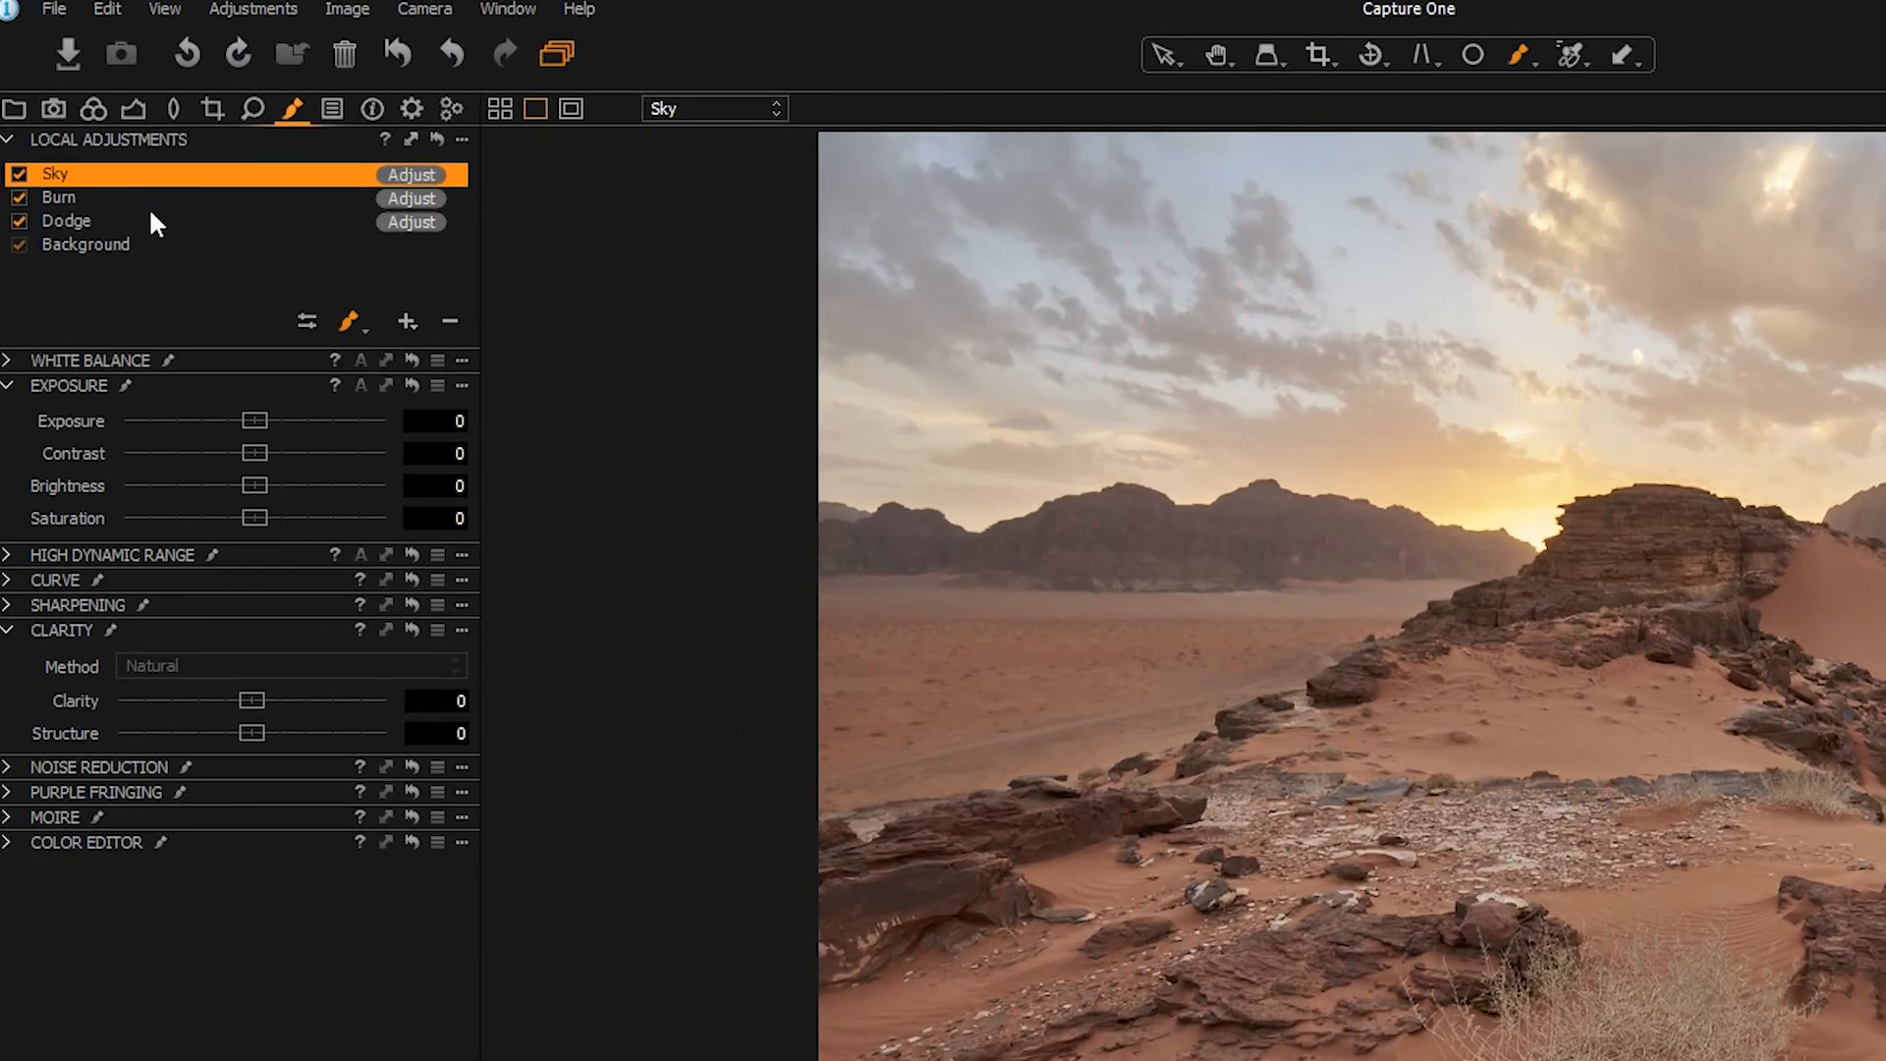
- Raise the Sky layer's saturation
left_click_drag(244, 511, 381, 505)
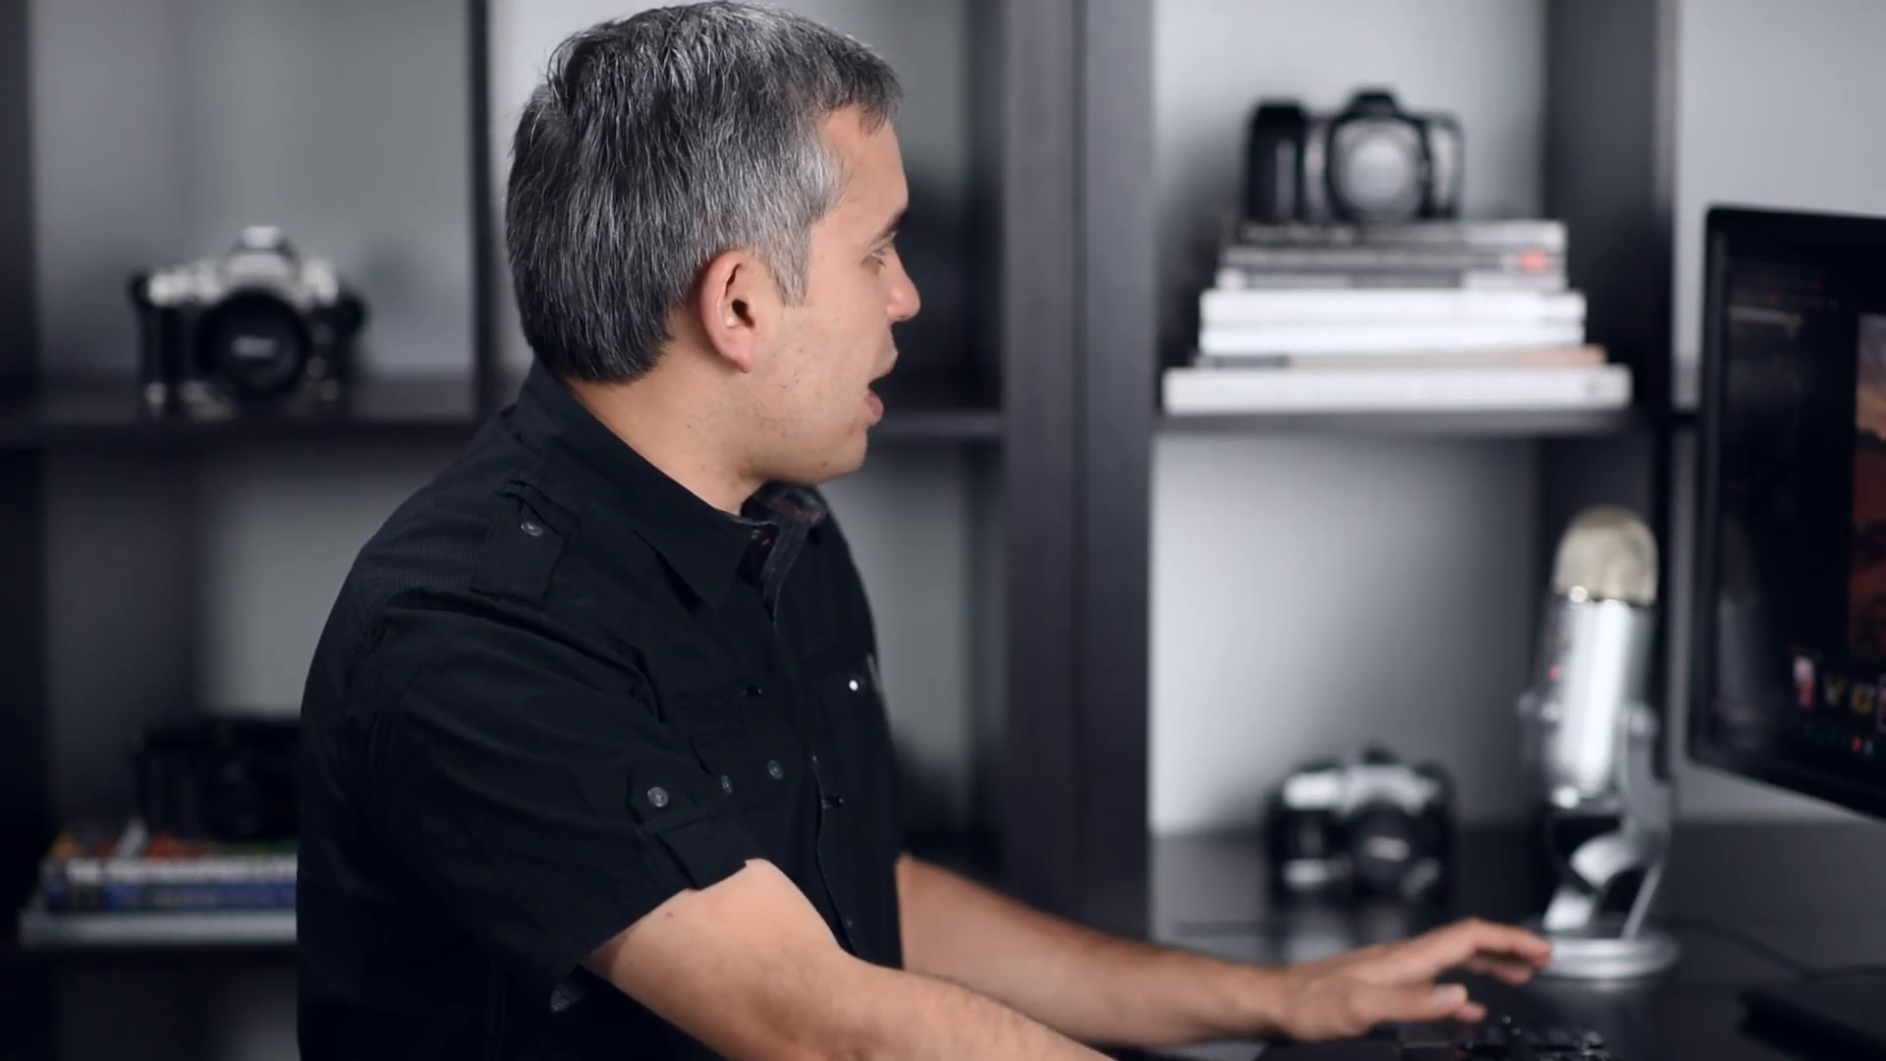